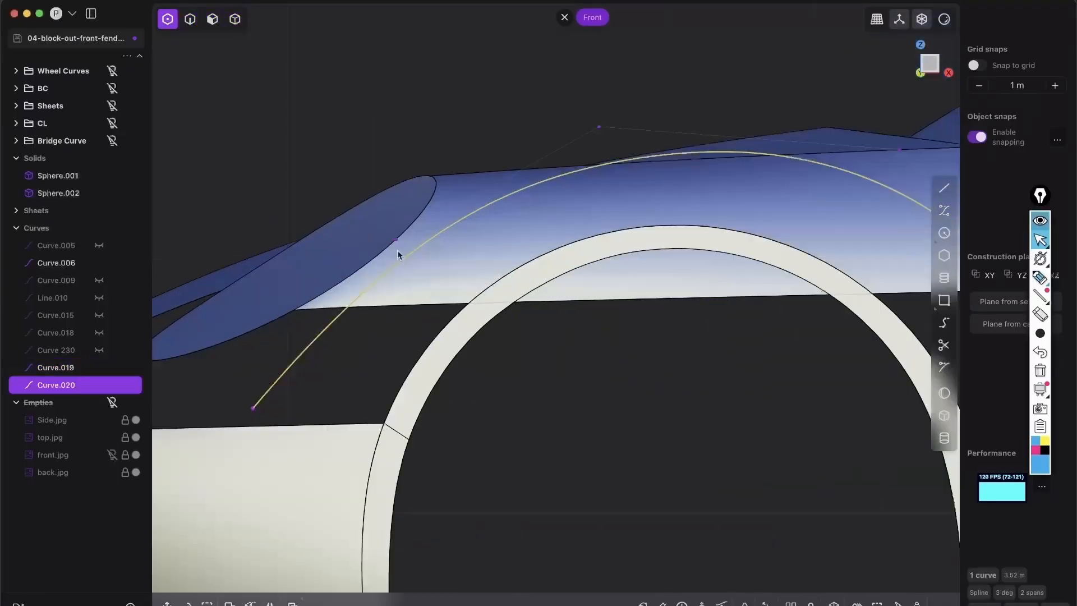
pyautogui.scroll(-3, 397, 255)
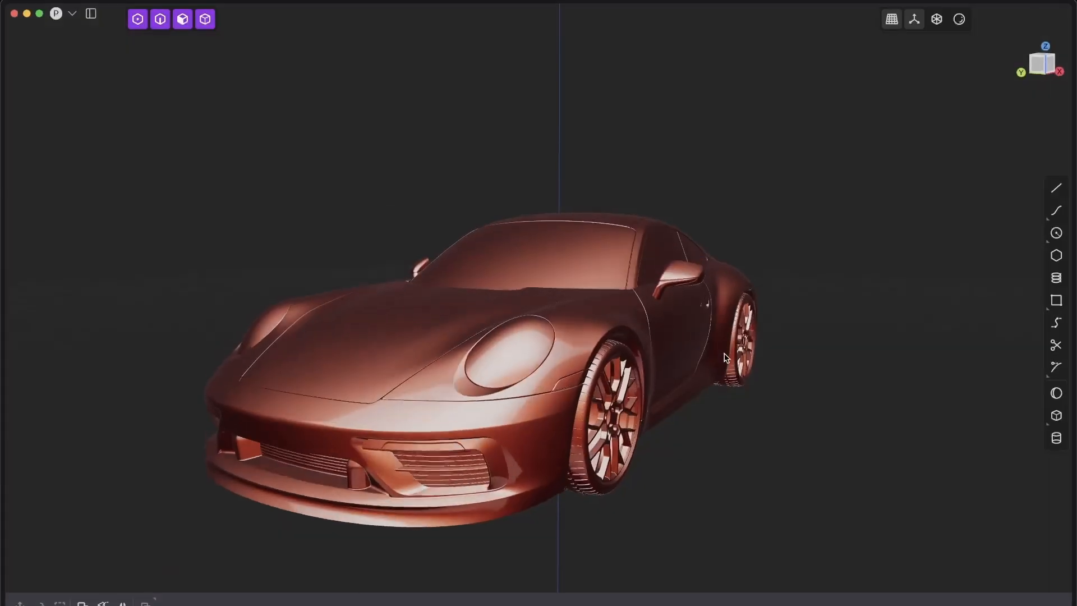
pyautogui.moveTo(696, 374)
pyautogui.mouseDown(button='middle')
pyautogui.moveTo(662, 406)
pyautogui.moveTo(630, 416)
pyautogui.moveTo(664, 397)
pyautogui.mouseUp(button='middle')
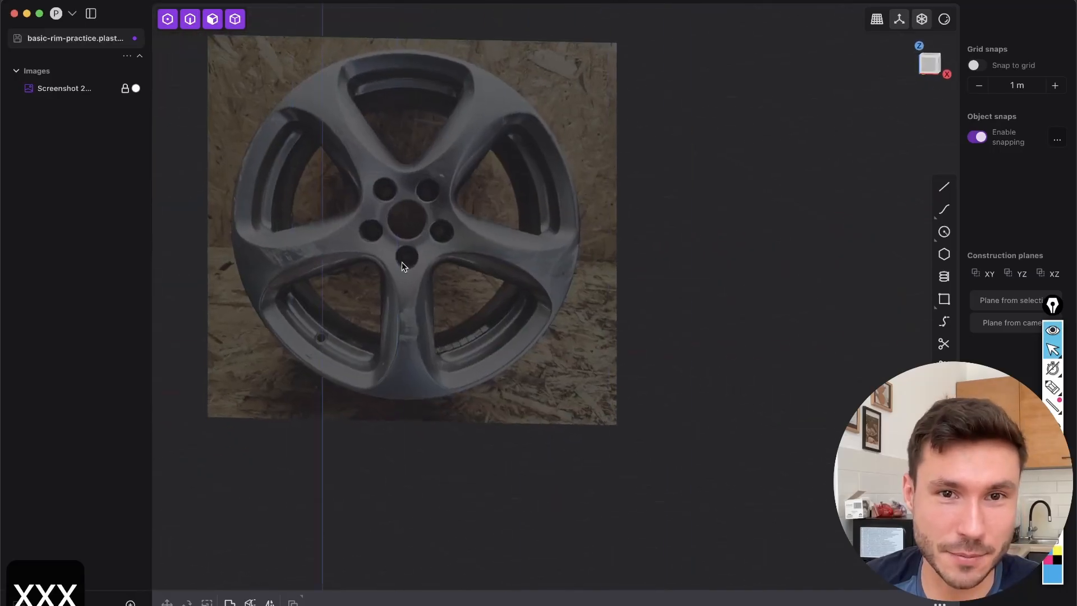
pyautogui.moveTo(402, 261); pyautogui.dragTo(603, 372, button='middle')
# Enable opacity for the wheel rim reference image in its Material settings, at 0.30 with front depth
pyautogui.scroll(5, 557, 257)
pyautogui.click(928, 66)
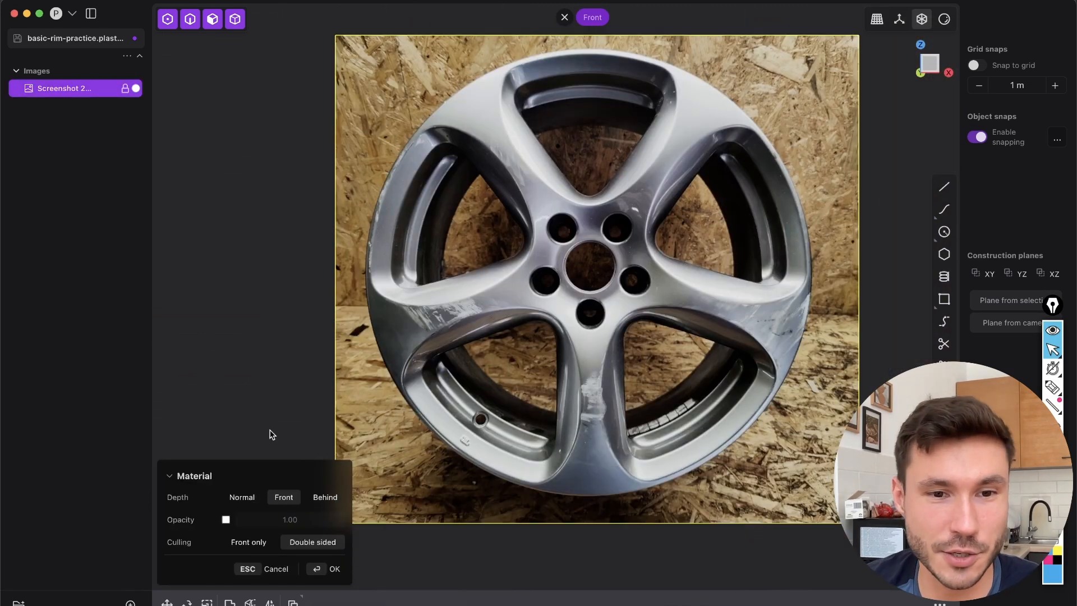
pyautogui.click(225, 520)
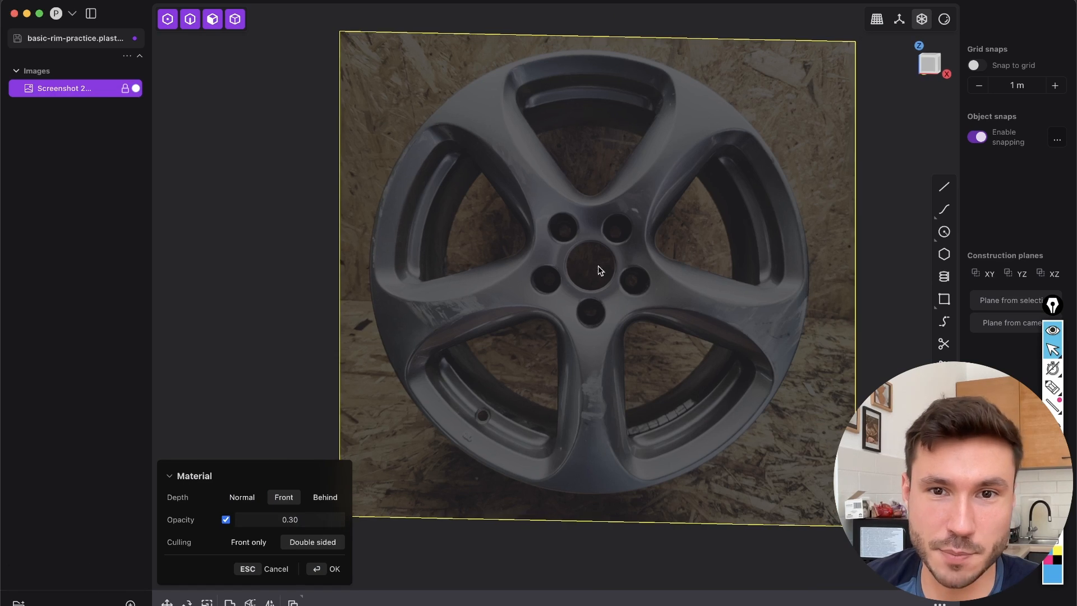
pyautogui.hotkey('shift', 'e')
# Reopen the rim image's Material settings, toggle its opacity off and back on at 0.30, and accept them
pyautogui.moveTo(712, 218); pyautogui.dragTo(640, 258, button='middle')
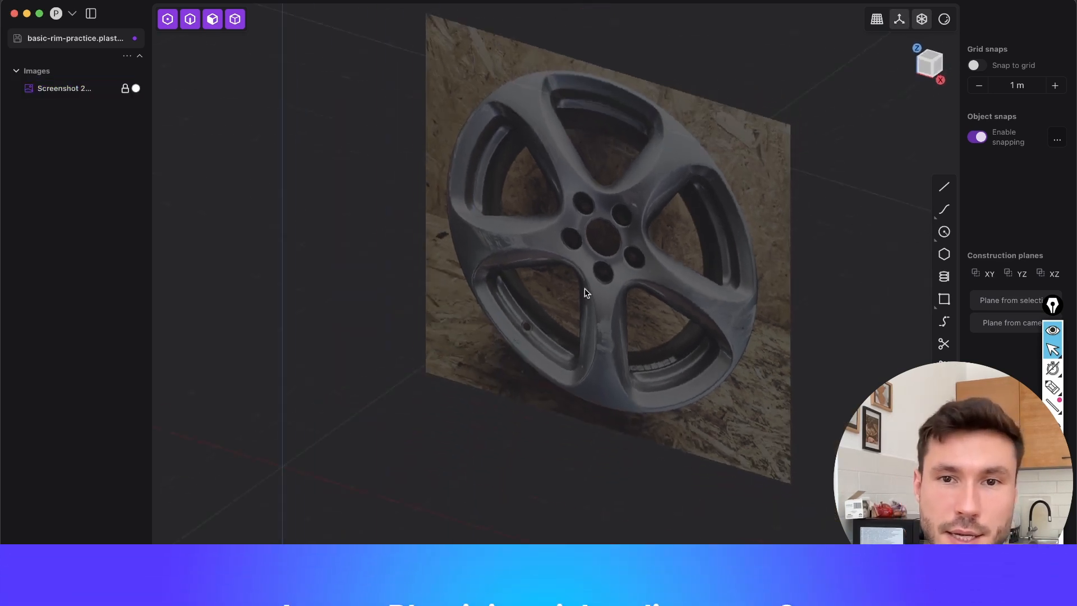
pyautogui.scroll(-5, 638, 258)
pyautogui.keyDown('shift'); pyautogui.moveTo(525, 315); pyautogui.dragTo(611, 296, button='middle'); pyautogui.keyUp('shift')
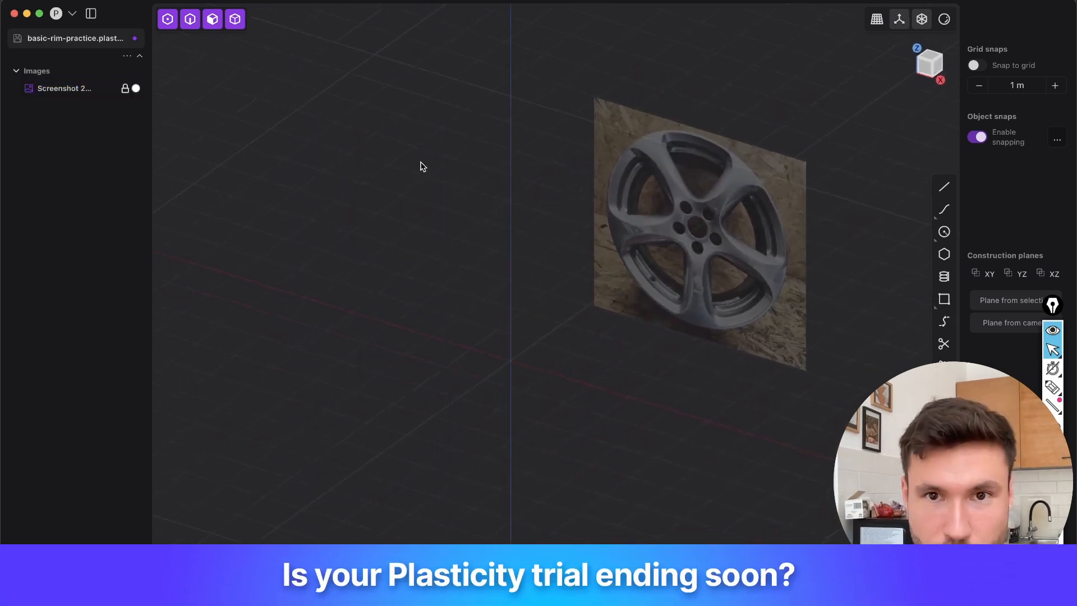
pyautogui.click(65, 88)
pyautogui.hotkey('shift', 'e')
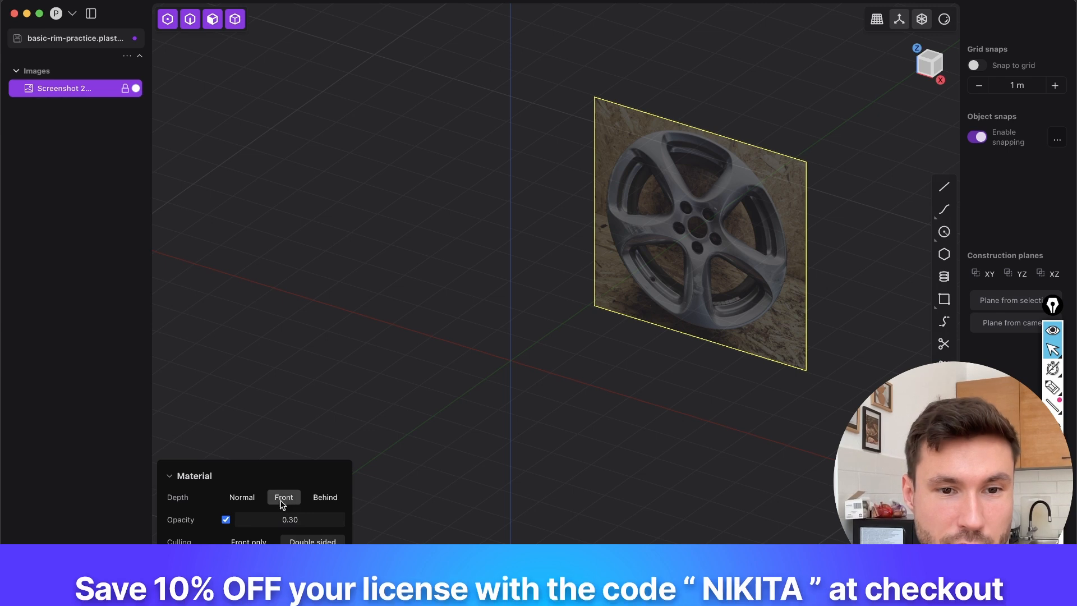
pyautogui.moveTo(565, 352); pyautogui.dragTo(686, 236, button='middle')
pyautogui.moveTo(558, 393); pyautogui.dragTo(321, 449, button='middle')
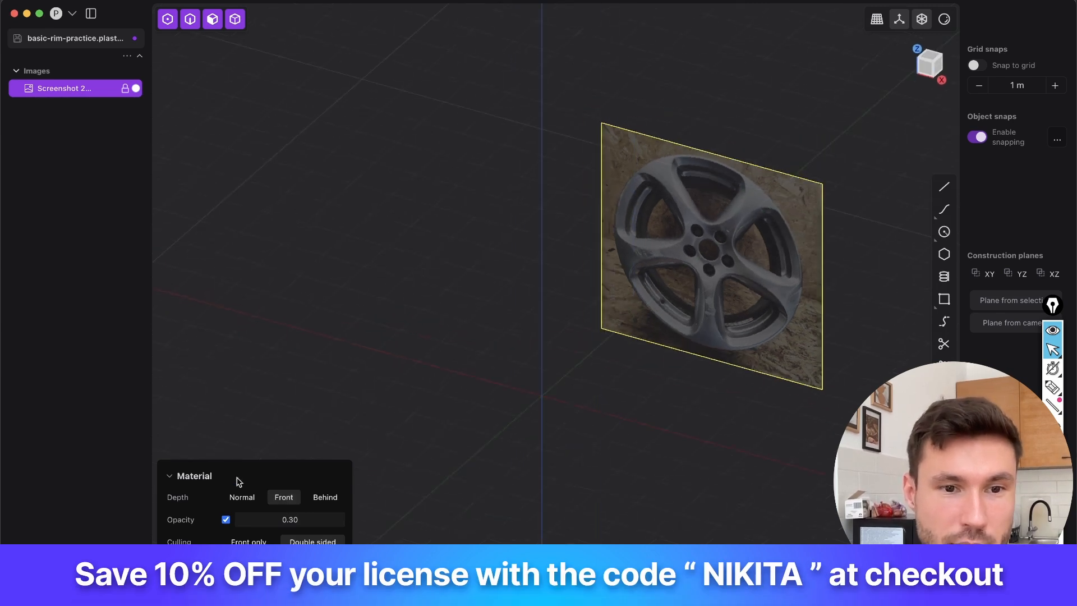
pyautogui.click(226, 519)
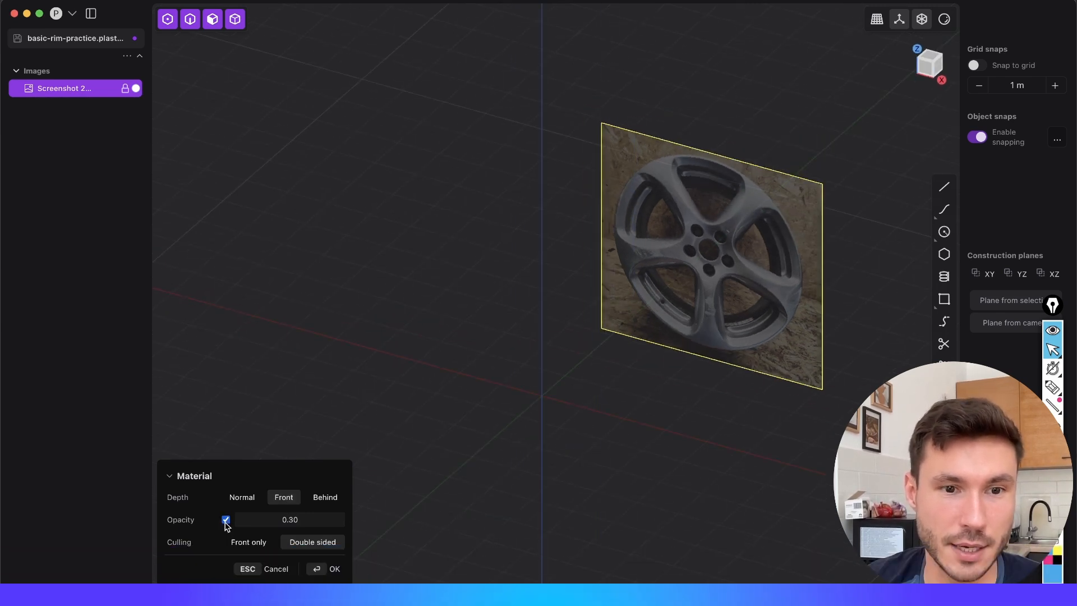
pyautogui.click(226, 520)
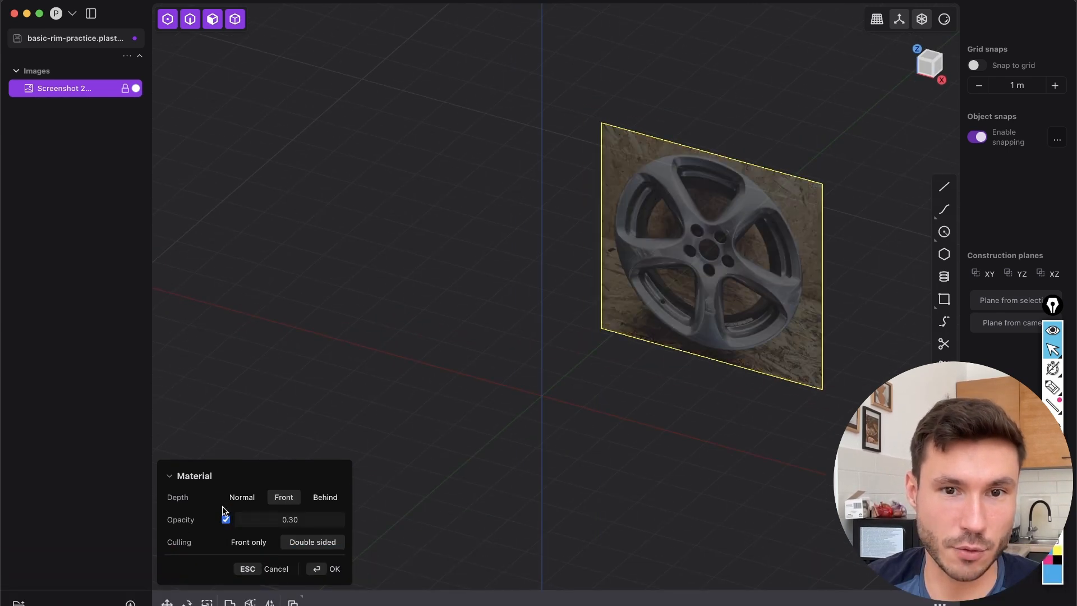
pyautogui.click(329, 569)
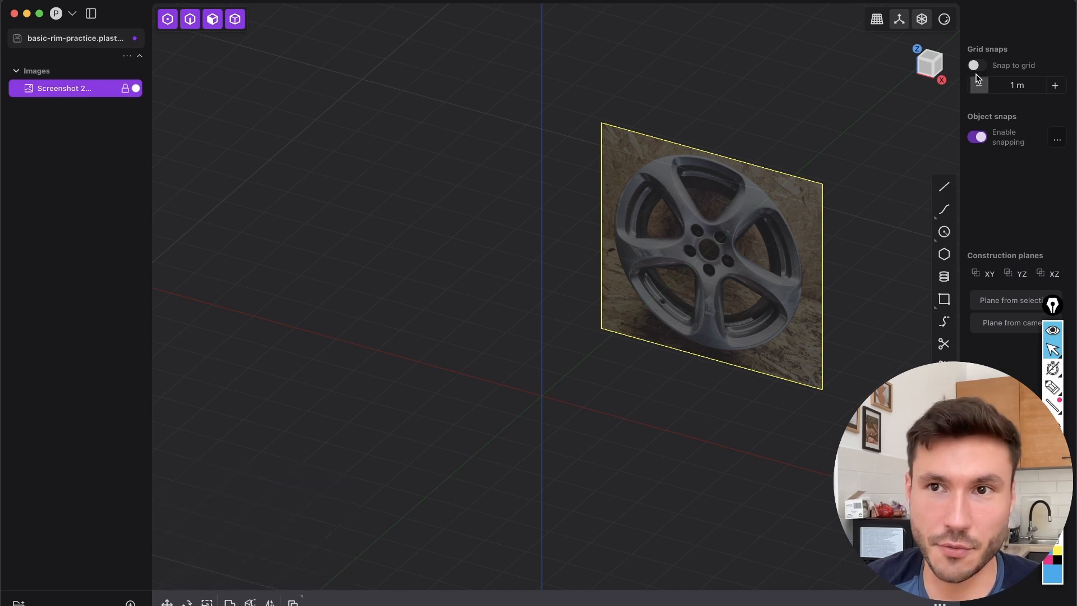
# Switch to the front view and examine the rim photo's spoke layout, bolt holes and alignment with the origin axes
pyautogui.click(920, 77)
pyautogui.click(487, 222)
pyautogui.keyDown('shift'); pyautogui.moveTo(611, 257); pyautogui.dragTo(575, 277, button='middle'); pyautogui.keyUp('shift')
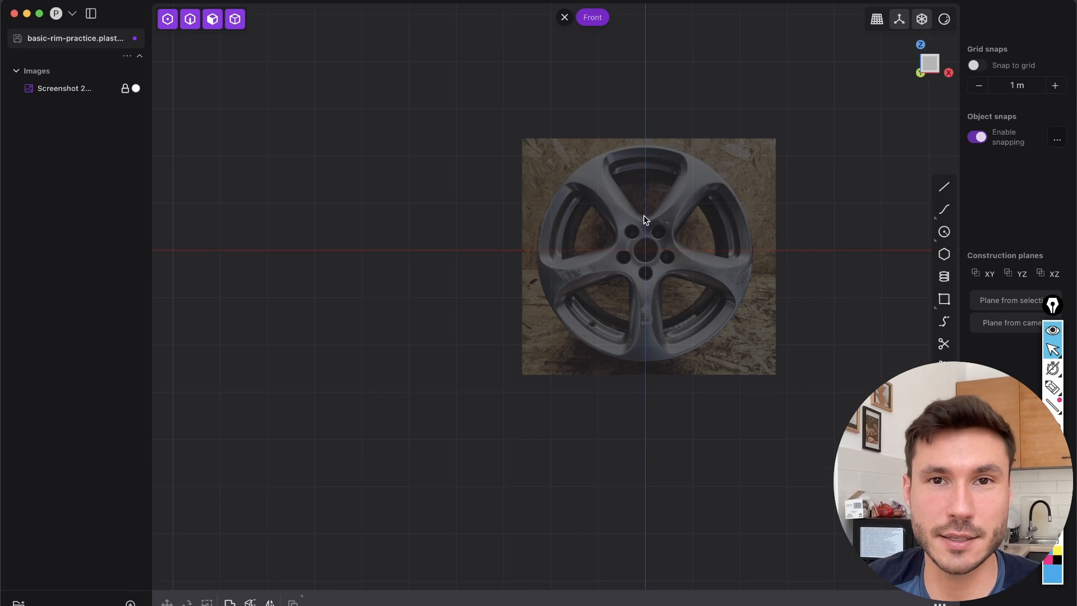
pyautogui.keyDown('shift'); pyautogui.moveTo(693, 218); pyautogui.dragTo(587, 205, button='middle'); pyautogui.keyUp('shift')
pyautogui.scroll(5, 594, 206)
pyautogui.keyDown('shift'); pyautogui.moveTo(493, 311); pyautogui.dragTo(590, 256, button='middle'); pyautogui.keyUp('shift')
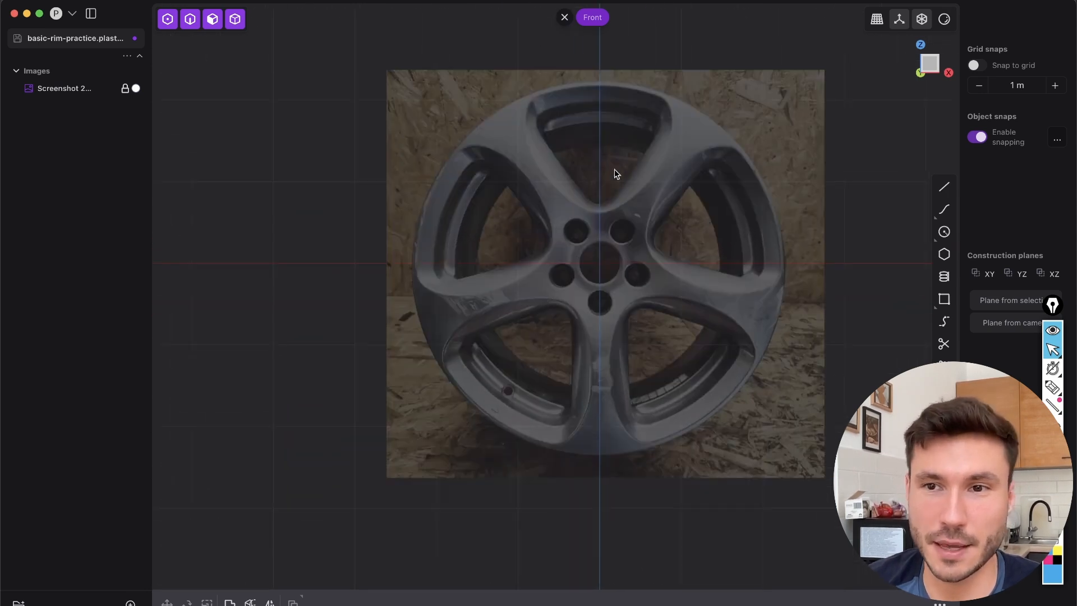
pyautogui.scroll(4, 544, 209)
pyautogui.keyDown('shift'); pyautogui.moveTo(535, 317); pyautogui.dragTo(451, 352, button='middle'); pyautogui.keyUp('shift')
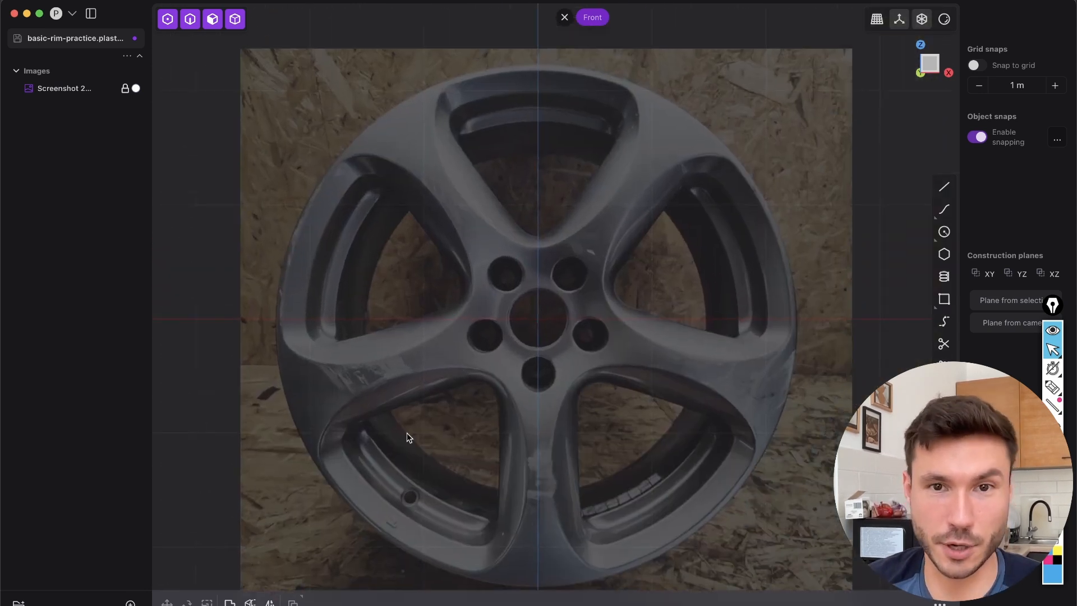
pyautogui.keyDown('shift'); pyautogui.moveTo(448, 303); pyautogui.dragTo(453, 303, button='middle'); pyautogui.keyUp('shift')
pyautogui.scroll(-1, 536, 317)
pyautogui.keyDown('shift'); pyautogui.moveTo(547, 363); pyautogui.dragTo(549, 308, button='middle'); pyautogui.keyUp('shift')
pyautogui.scroll(2, 537, 317)
pyautogui.keyDown('shift'); pyautogui.moveTo(527, 345); pyautogui.dragTo(529, 393, button='middle'); pyautogui.keyUp('shift')
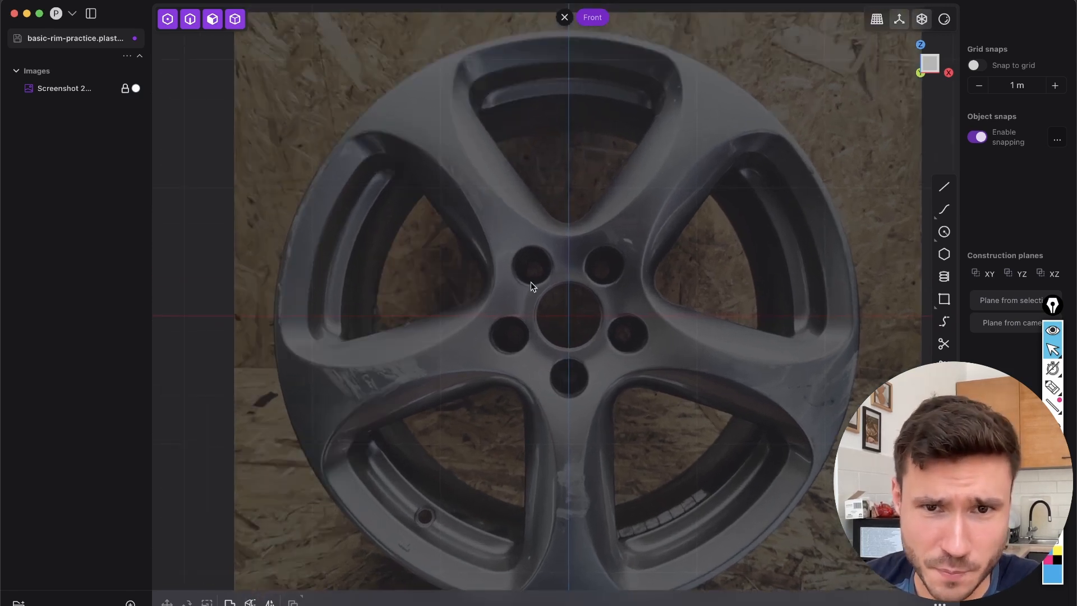
pyautogui.scroll(-2, 550, 311)
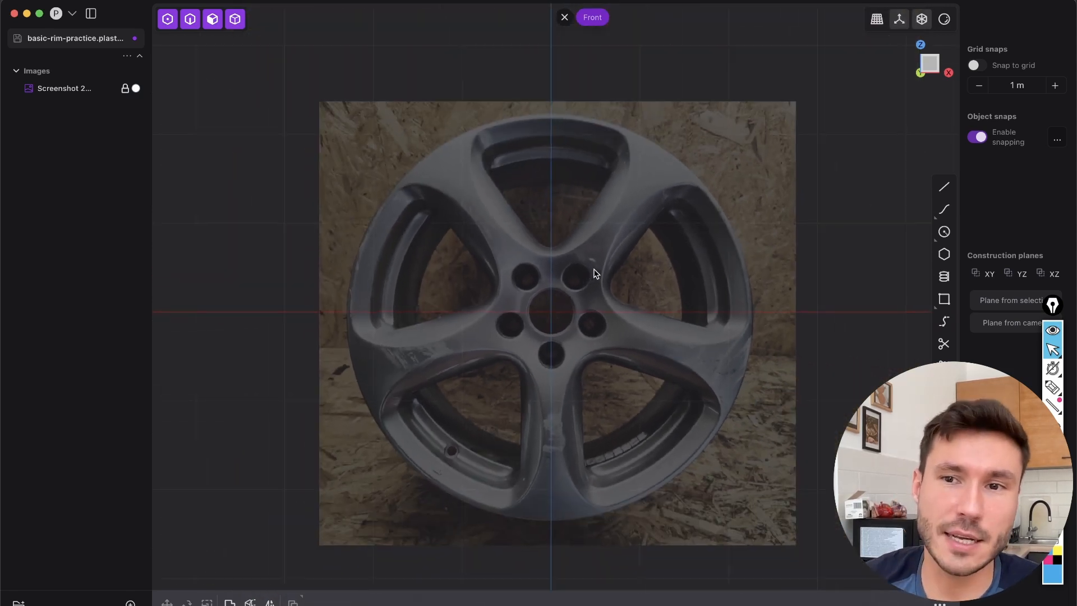
pyautogui.scroll(2, 594, 273)
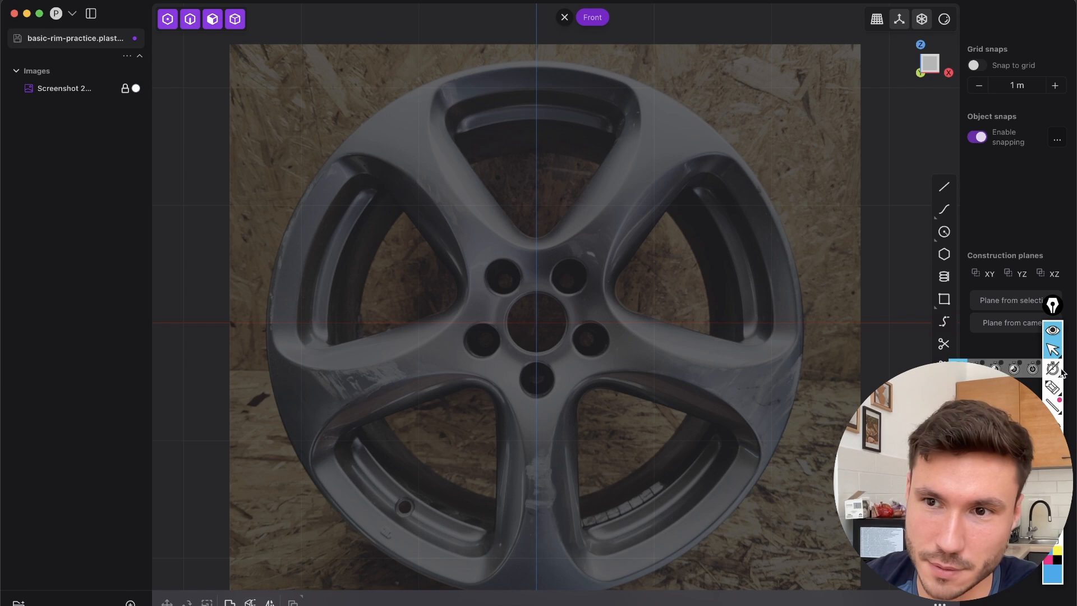
# Annotate a centre-to-edge line along the upper spoke and a wavy sample curve over the rim, and erase the markings
pyautogui.click(1052, 387)
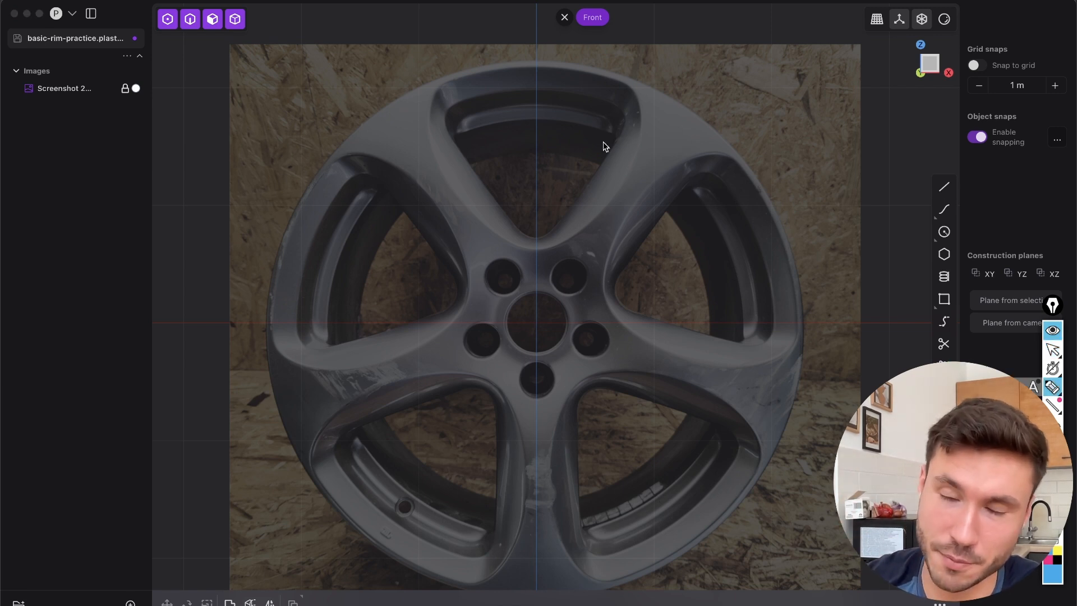
pyautogui.moveTo(682, 131); pyautogui.dragTo(538, 319)
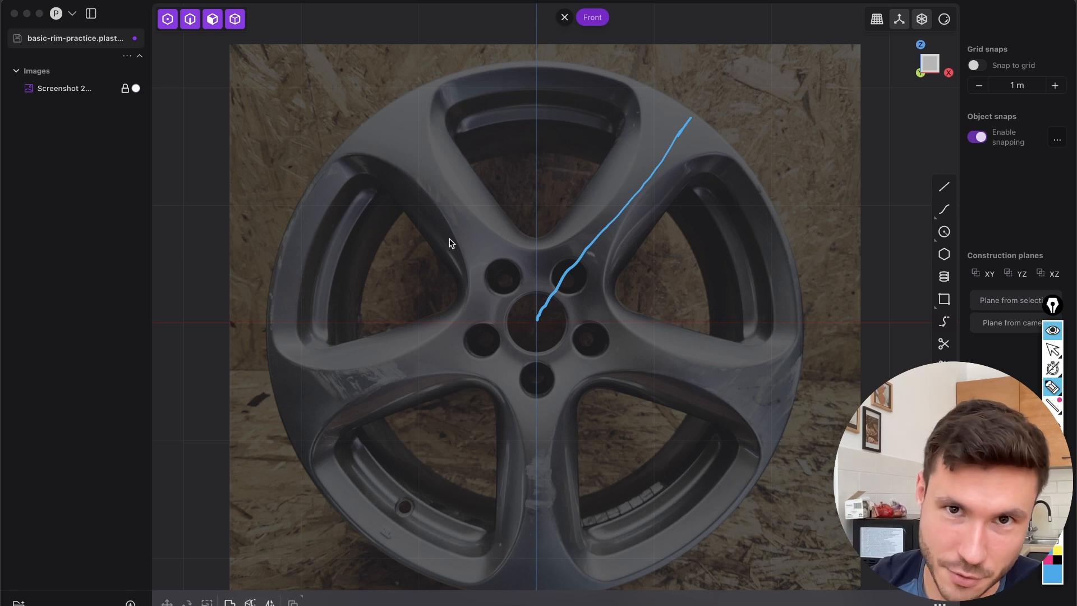
pyautogui.moveTo(262, 149)
pyautogui.mouseDown()
pyautogui.moveTo(363, 134)
pyautogui.moveTo(508, 162)
pyautogui.mouseUp()
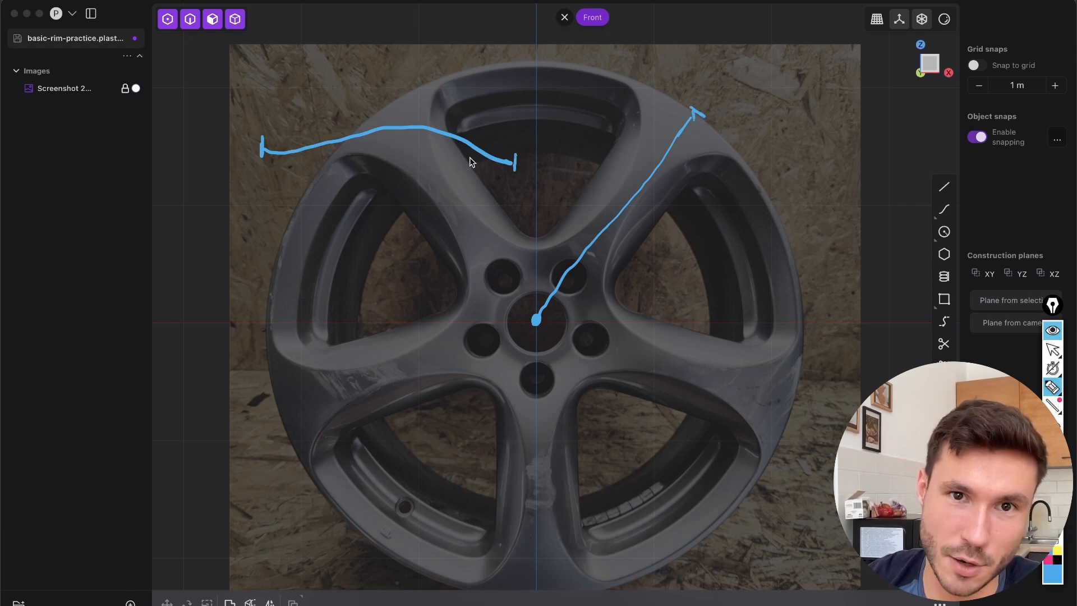
pyautogui.moveTo(535, 323); pyautogui.dragTo(676, 144)
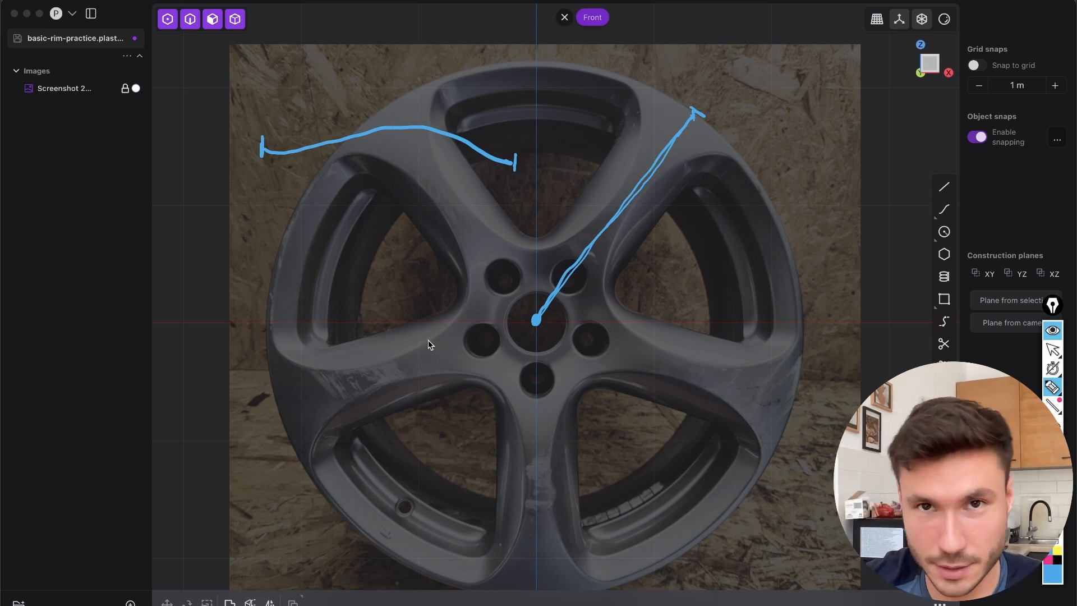
pyautogui.moveTo(456, 125)
pyautogui.mouseDown()
pyautogui.moveTo(373, 125)
pyautogui.moveTo(275, 150)
pyautogui.mouseUp()
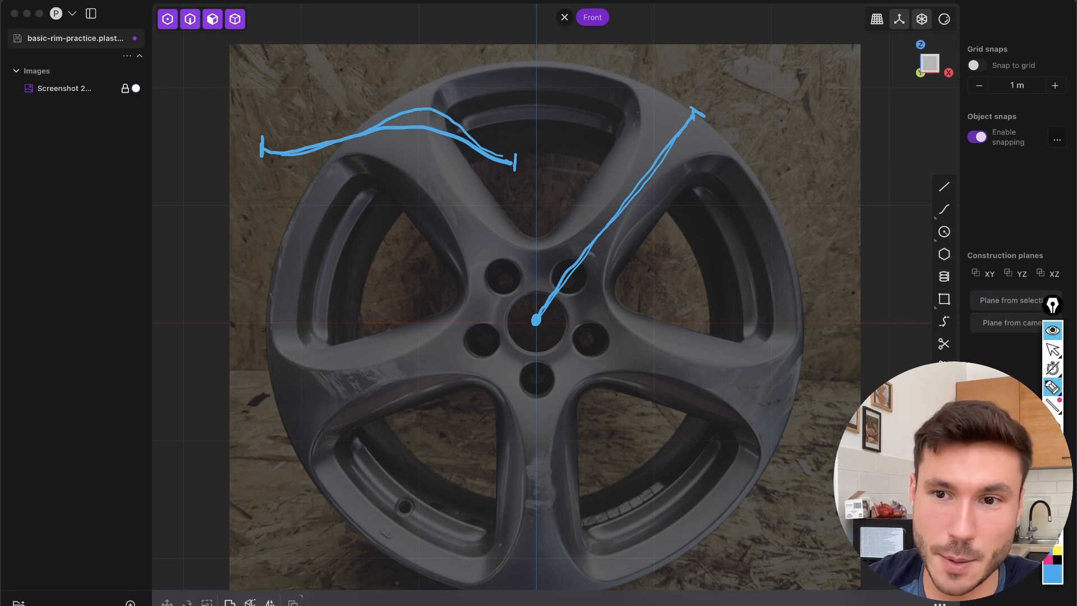
pyautogui.hotkey('ctrl', 'shift', '7')
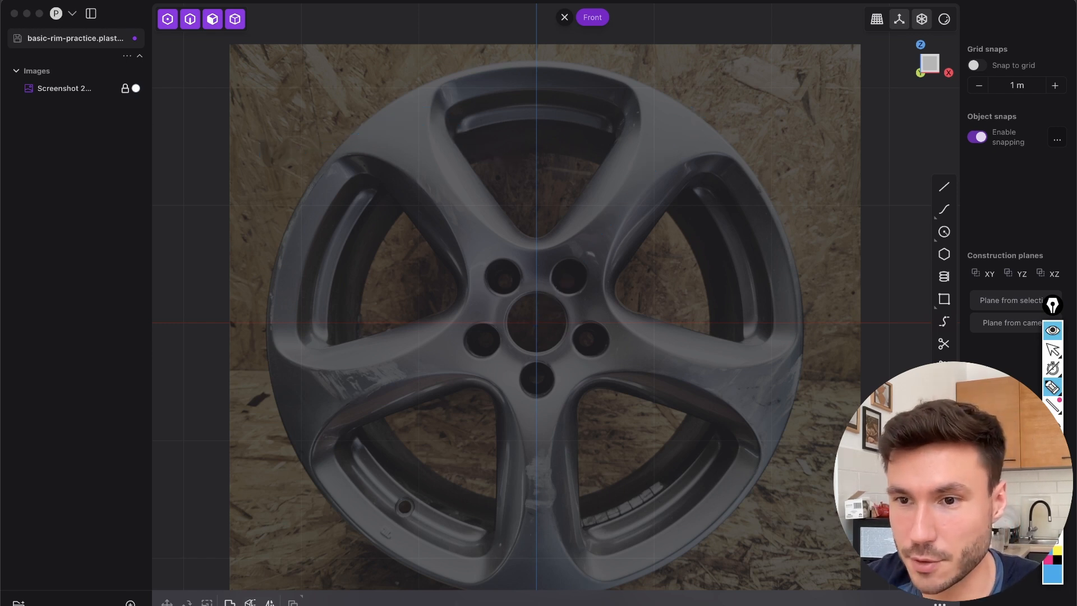
pyautogui.click(1052, 349)
pyautogui.moveTo(1047, 369)
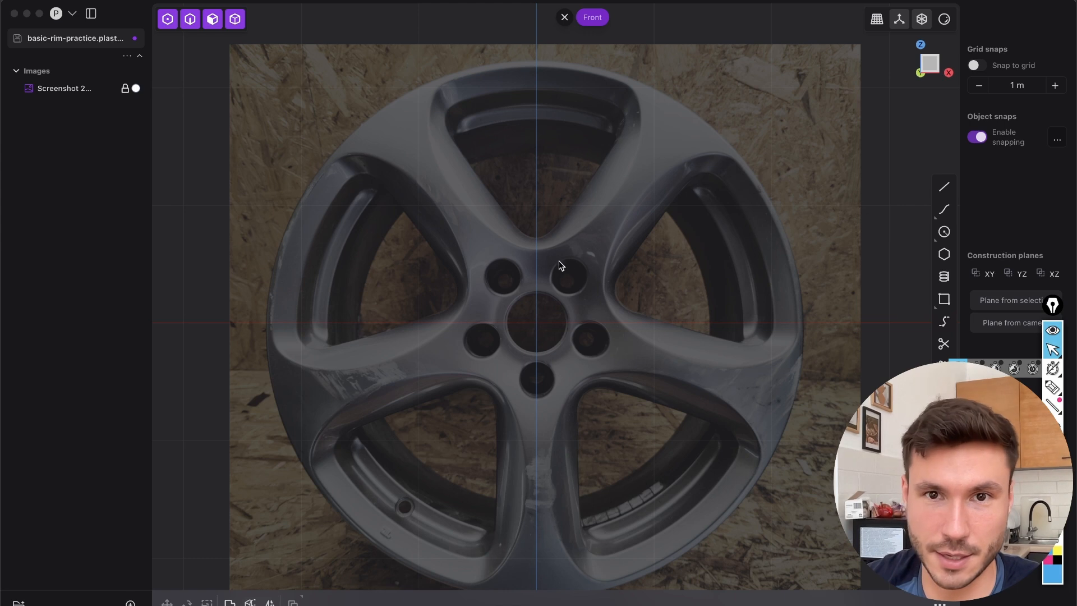
# Draw a vertical line about 2.2 m long from the rim's centre along the Z axis to its upper outer edge
pyautogui.scroll(-2, 485, 298)
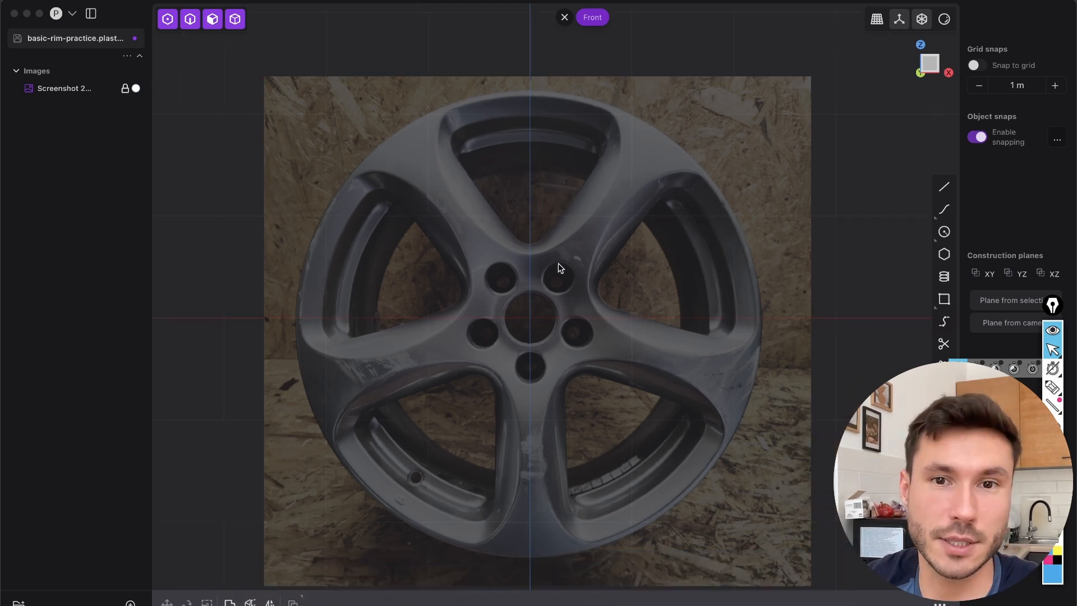
pyautogui.moveTo(544, 280); pyautogui.dragTo(594, 279, button='right')
pyautogui.scroll(2, 611, 270)
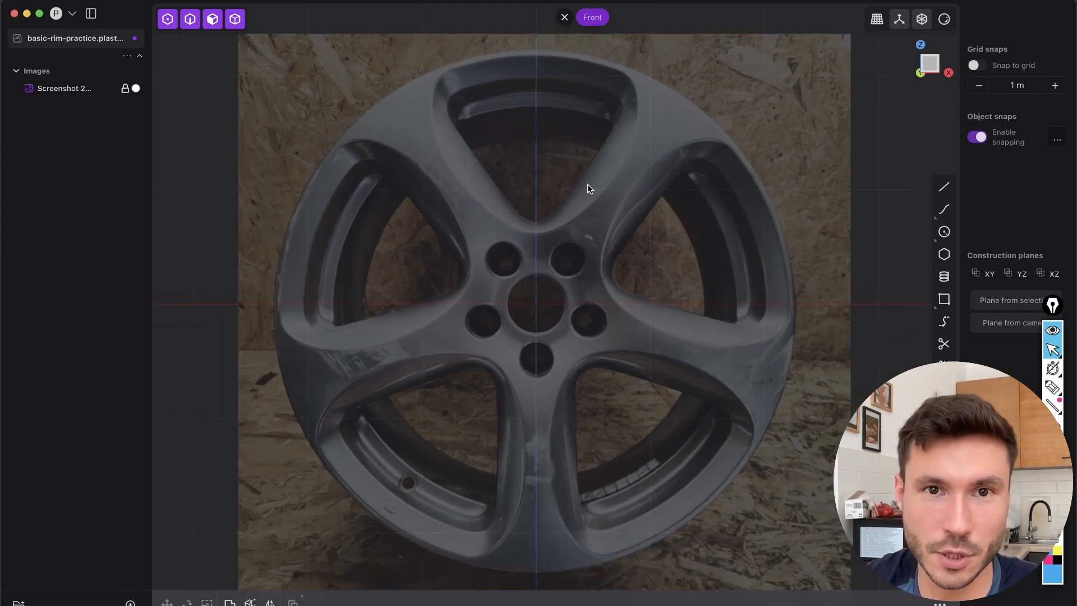
pyautogui.moveTo(514, 241); pyautogui.dragTo(536, 265, button='right')
pyautogui.scroll(2, 536, 265)
pyautogui.moveTo(533, 342); pyautogui.dragTo(512, 394, button='right')
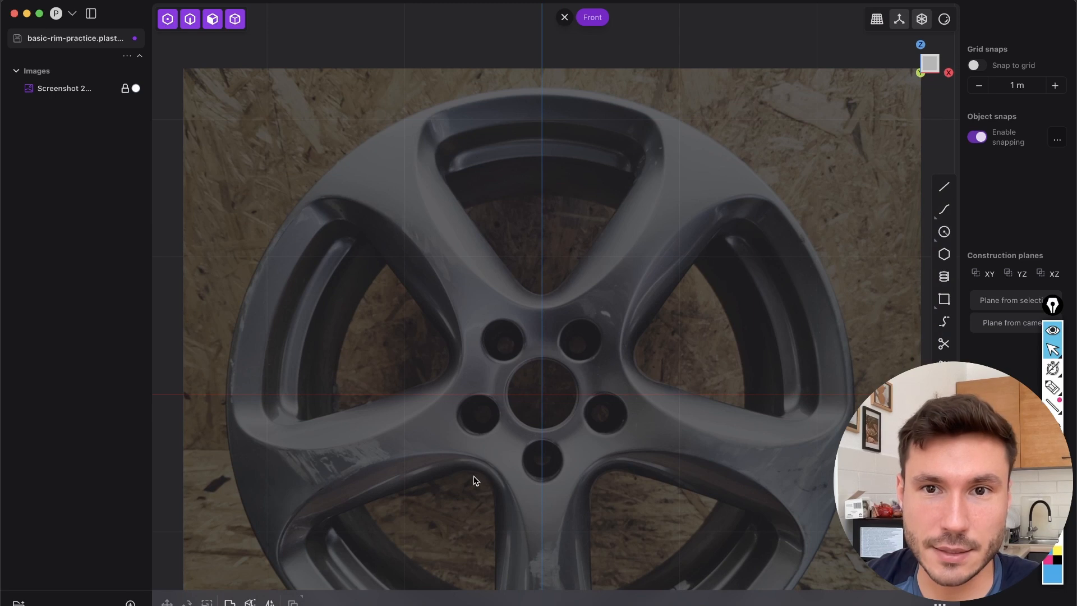
pyautogui.click(944, 186)
pyautogui.scroll(-1, 578, 300)
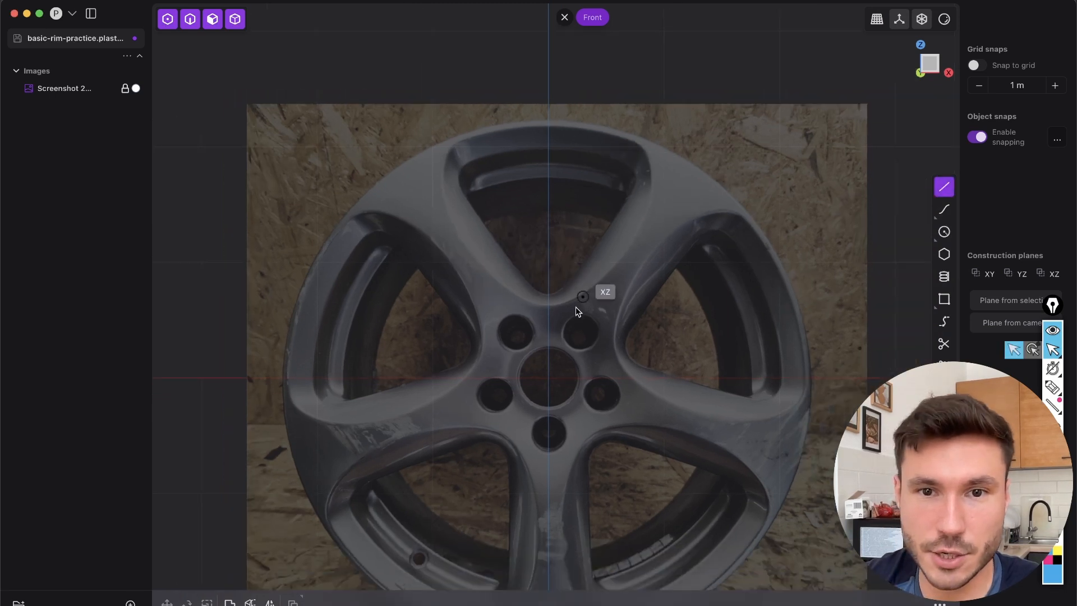
pyautogui.click(548, 378)
pyautogui.scroll(4, 558, 134)
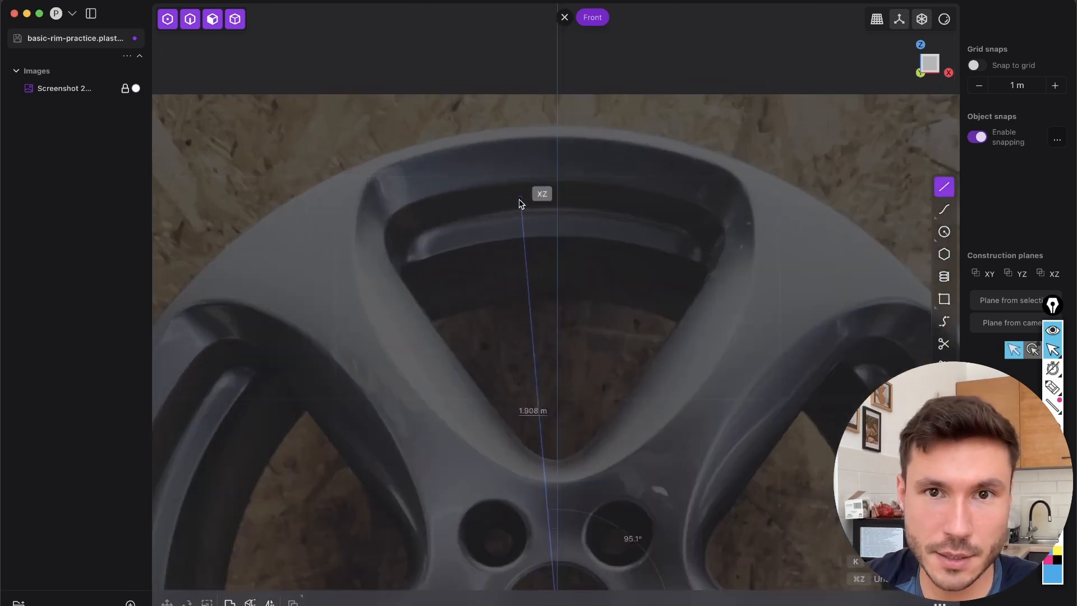
pyautogui.click(558, 126)
pyautogui.press('Escape')
pyautogui.scroll(-3, 644, 144)
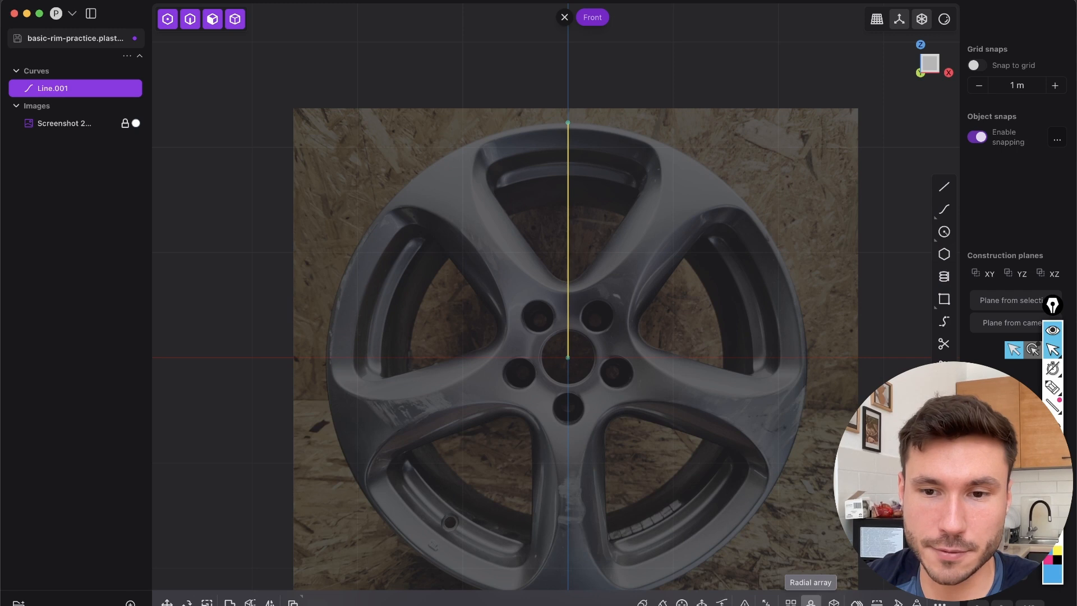
# Create a radial array of the vertical line around the rim's centre with 10 instances over 360 degrees
pyautogui.click(810, 603)
pyautogui.click(569, 358)
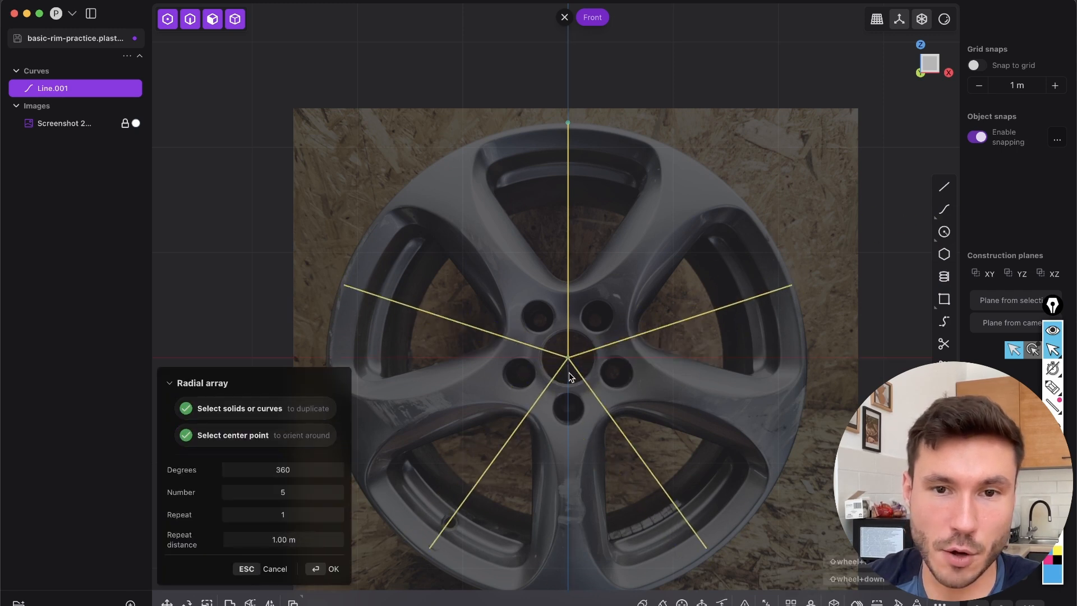
pyautogui.click(307, 490)
pyautogui.write('10')
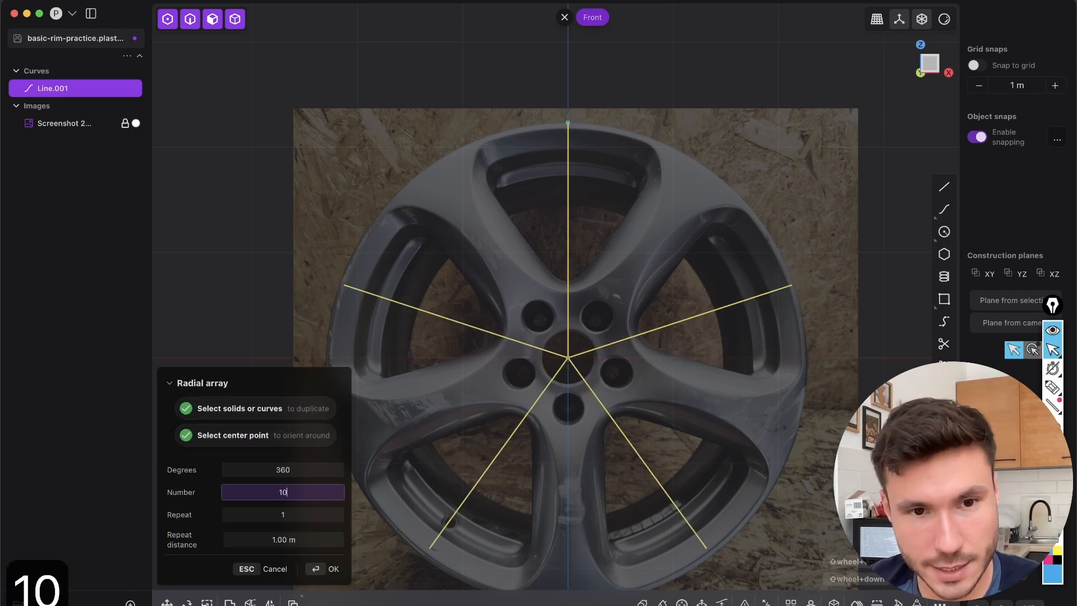
pyautogui.press('Return')
pyautogui.scroll(3, 593, 216)
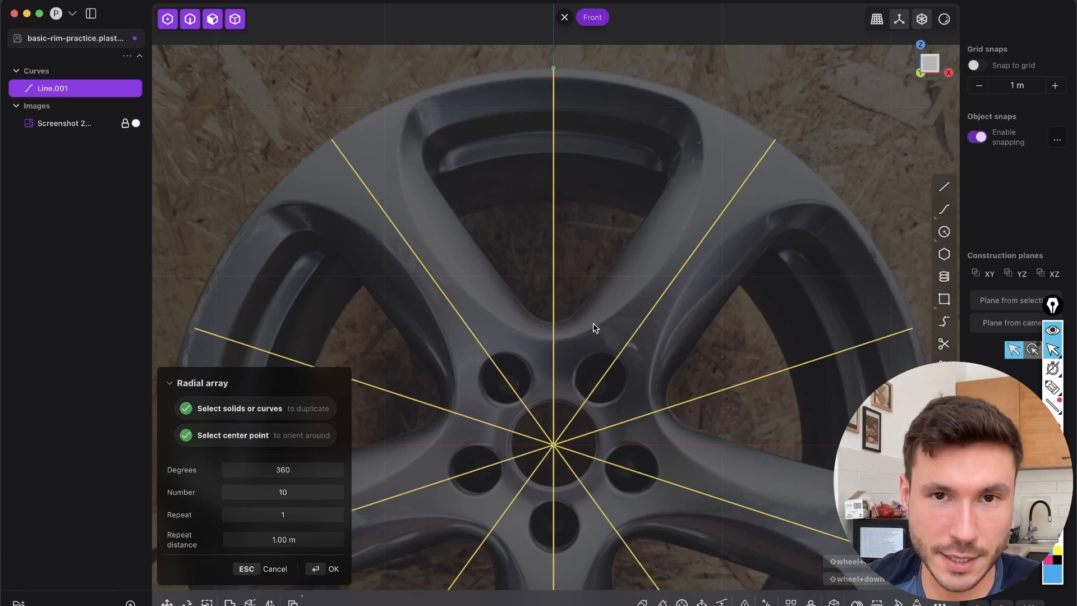
pyautogui.keyDown('shift'); pyautogui.moveTo(538, 331); pyautogui.dragTo(573, 348, button='middle'); pyautogui.keyUp('shift')
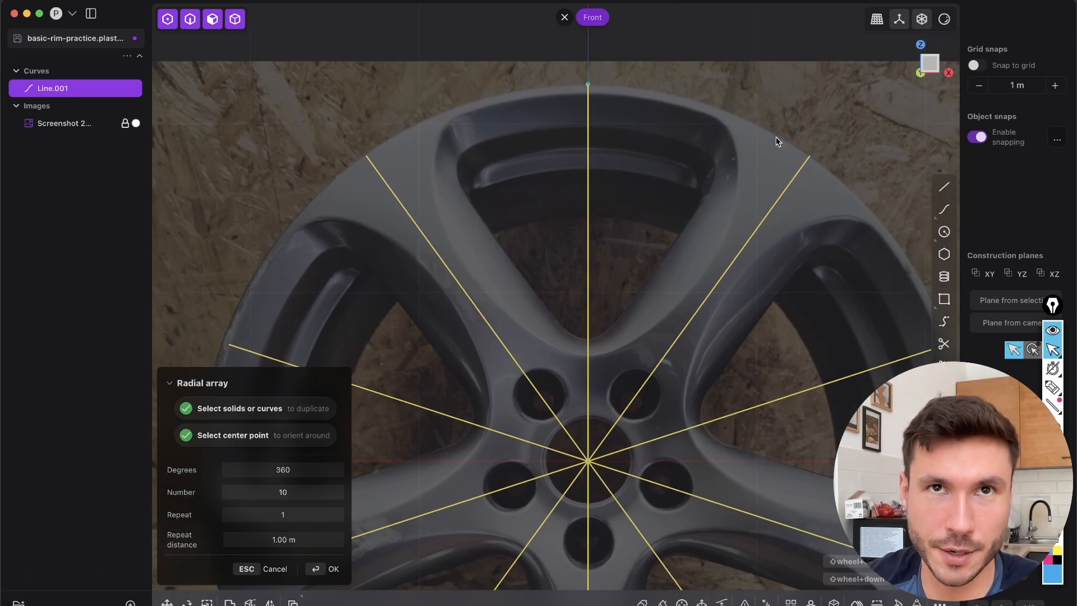
pyautogui.scroll(-3, 518, 224)
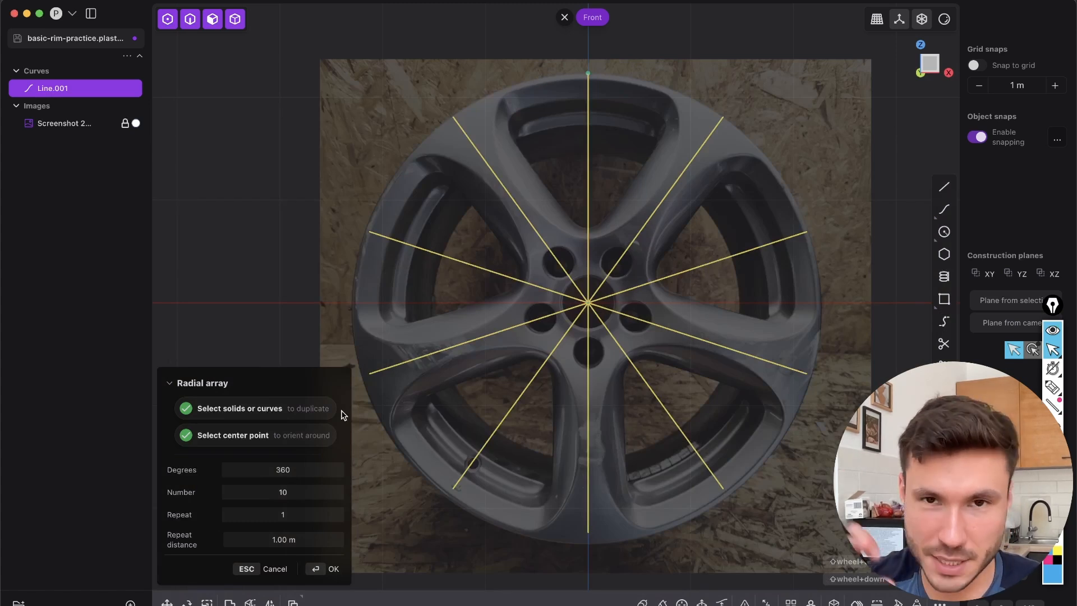
pyautogui.click(337, 570)
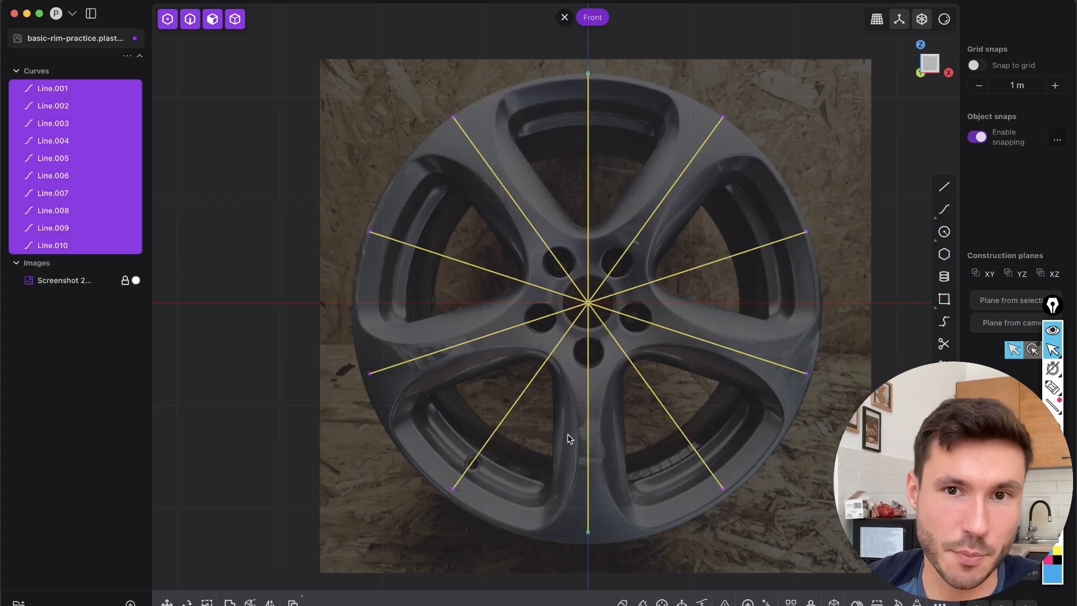
# Delete eight of the ten radial lines, keeping only the two that flank the rim's upper opening
pyautogui.click(630, 163)
pyautogui.scroll(3, 620, 308)
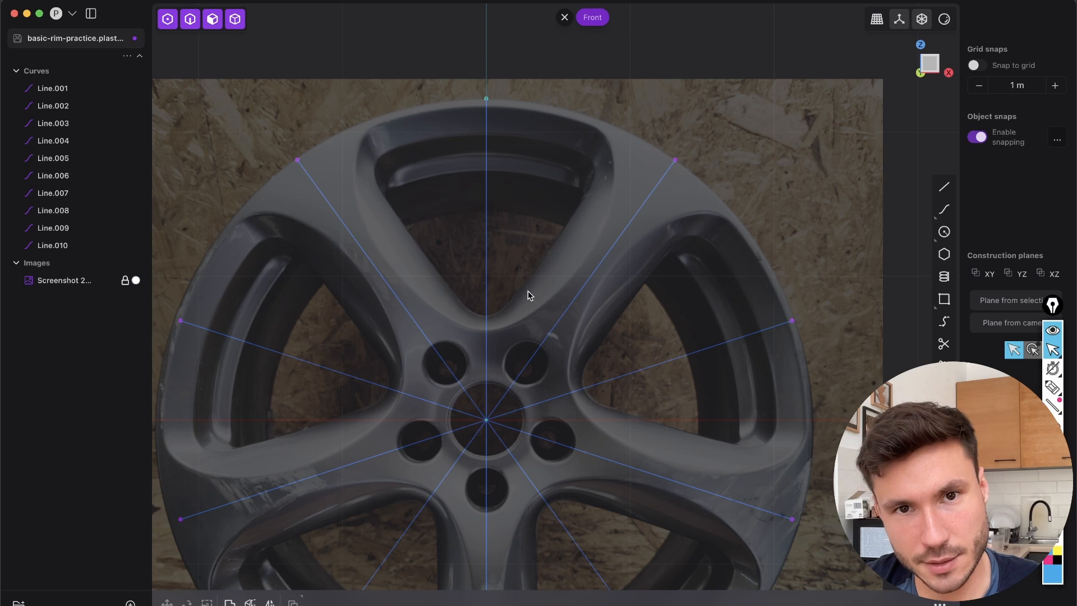
pyautogui.keyDown('shift'); pyautogui.moveTo(521, 283); pyautogui.dragTo(553, 251, button='middle'); pyautogui.keyUp('shift')
pyautogui.press('2')
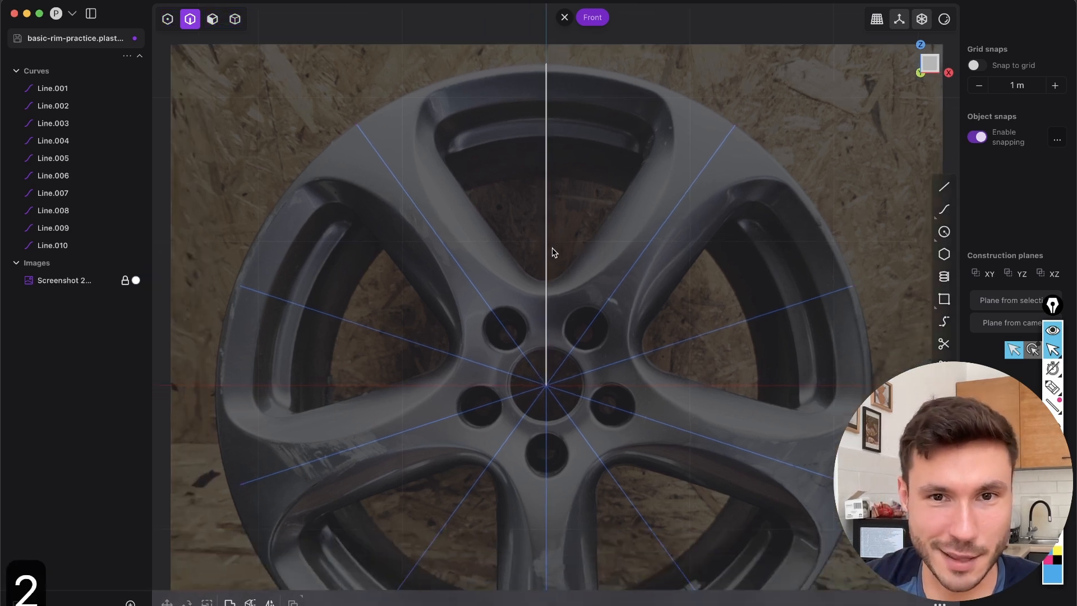
pyautogui.click(576, 379)
pyautogui.keyDown('shift'); pyautogui.moveTo(450, 464); pyautogui.dragTo(446, 364, button='middle'); pyautogui.keyUp('shift')
pyautogui.keyDown('shift'); pyautogui.moveTo(445, 238); pyautogui.dragTo(410, 469); pyautogui.keyUp('shift')
pyautogui.keyDown('shift'); pyautogui.moveTo(600, 287); pyautogui.dragTo(636, 389); pyautogui.keyUp('shift')
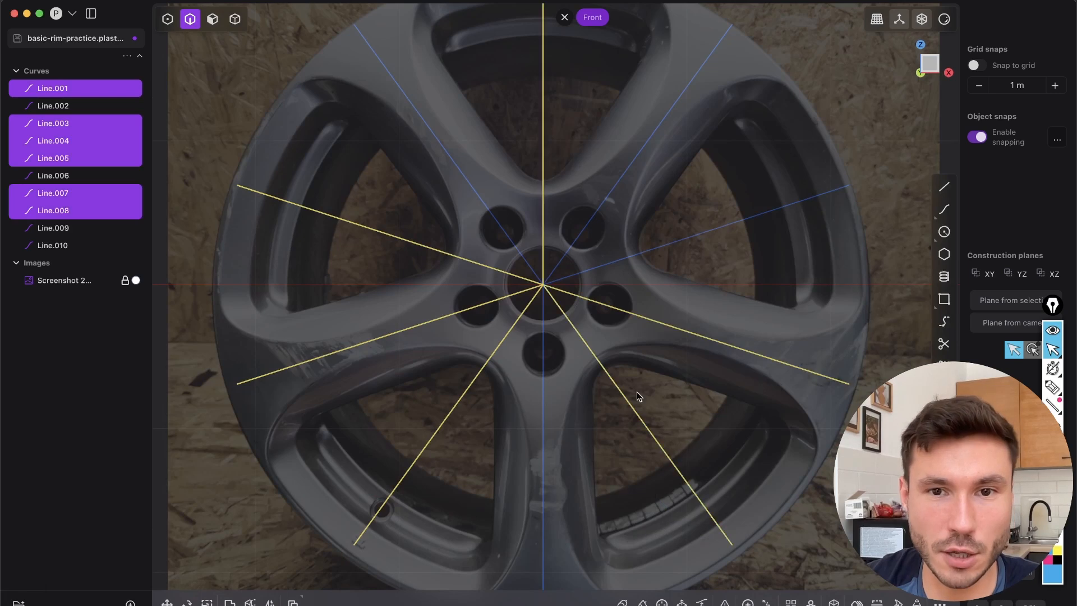
pyautogui.keyDown('shift'); pyautogui.moveTo(567, 429); pyautogui.dragTo(523, 448); pyautogui.keyUp('shift')
pyautogui.keyDown('shift'); pyautogui.moveTo(747, 411); pyautogui.dragTo(684, 188); pyautogui.keyUp('shift')
pyautogui.press('x')
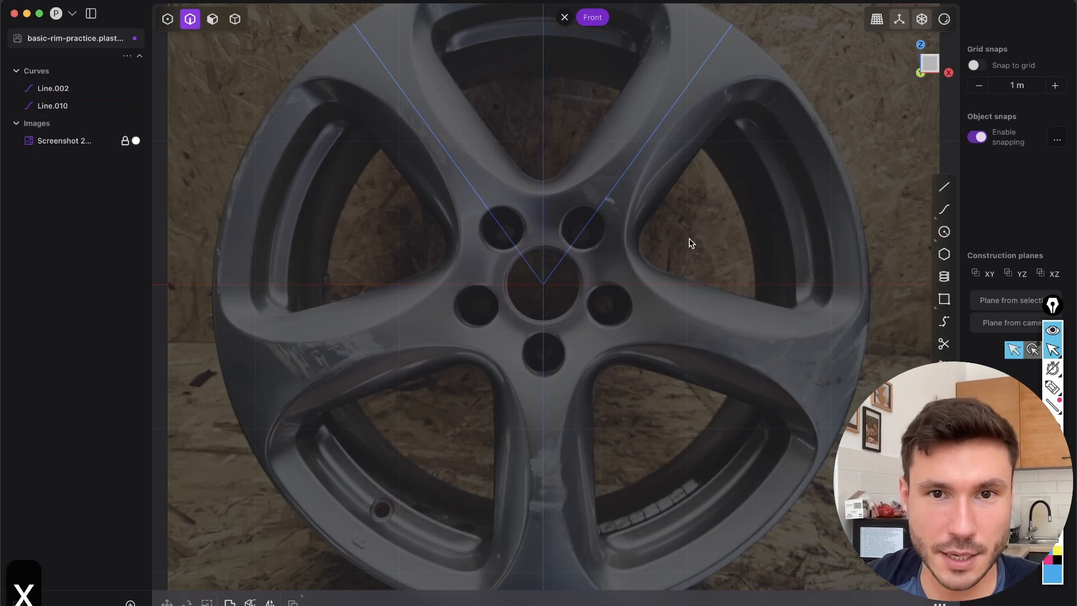
# Subdivide the radial line on the upper-right spoke so that it has three intermediate control points
pyautogui.scroll(3, 687, 240)
pyautogui.press('2')
pyautogui.click(665, 230)
pyautogui.keyDown('shift'); pyautogui.click(482, 262); pyautogui.keyUp('shift')
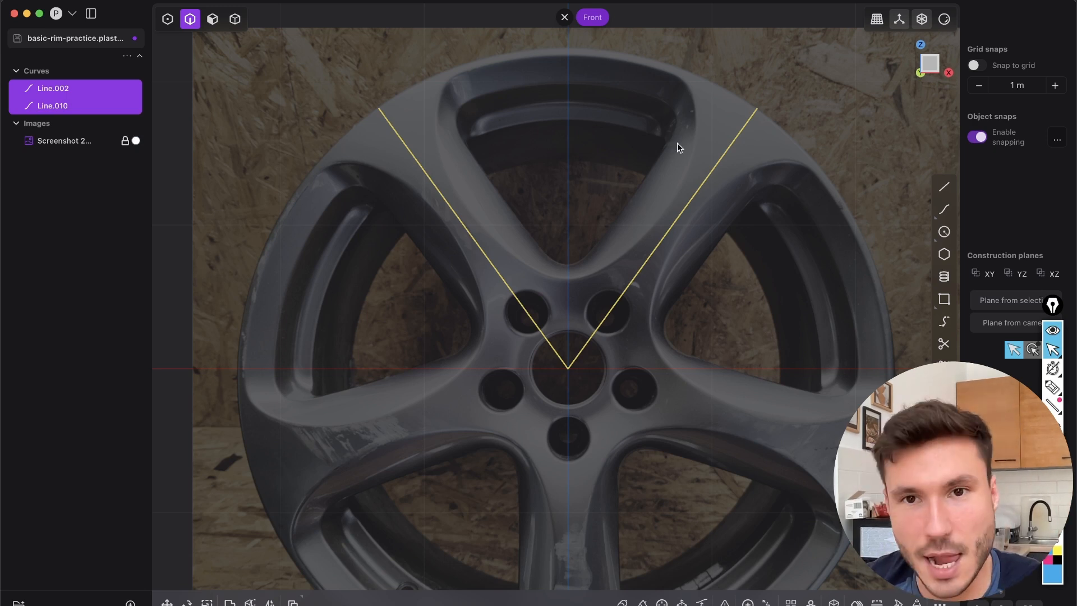
pyautogui.click(705, 253)
pyautogui.click(667, 232)
pyautogui.scroll(3, 631, 258)
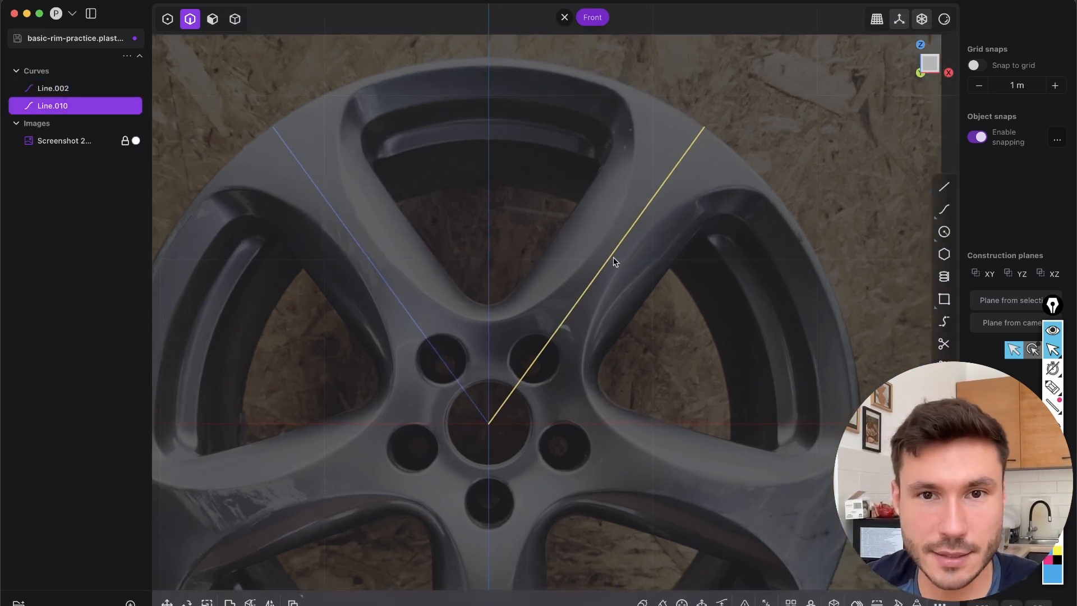
pyautogui.moveTo(584, 295); pyautogui.dragTo(468, 364, button='middle')
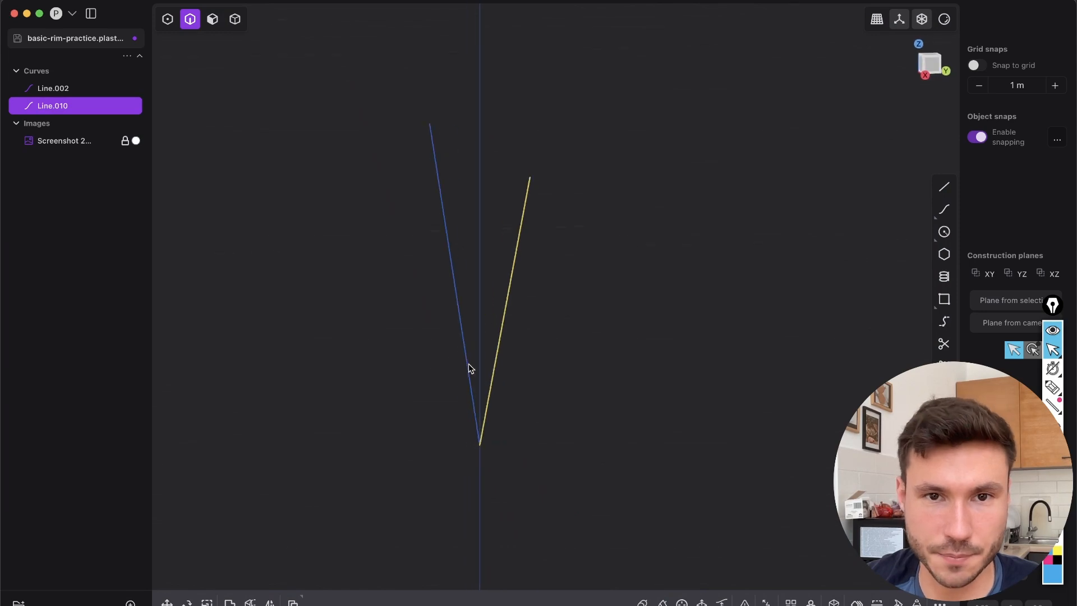
pyautogui.click(934, 74)
pyautogui.moveTo(548, 276); pyautogui.dragTo(532, 359, button='middle')
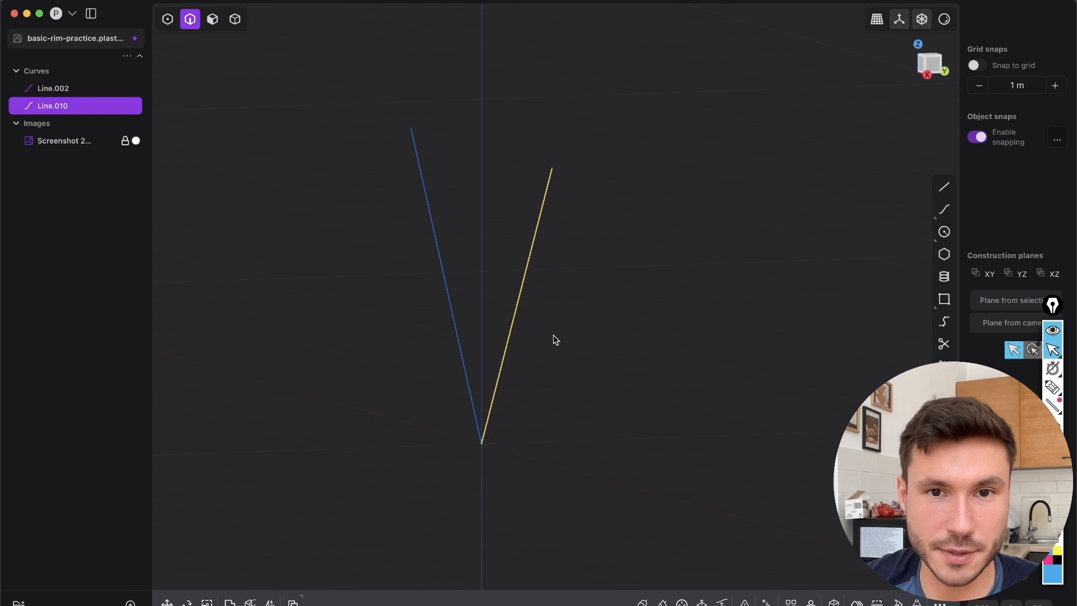
pyautogui.hotkey('shift', 's')
pyautogui.hotkey('shift', 's')
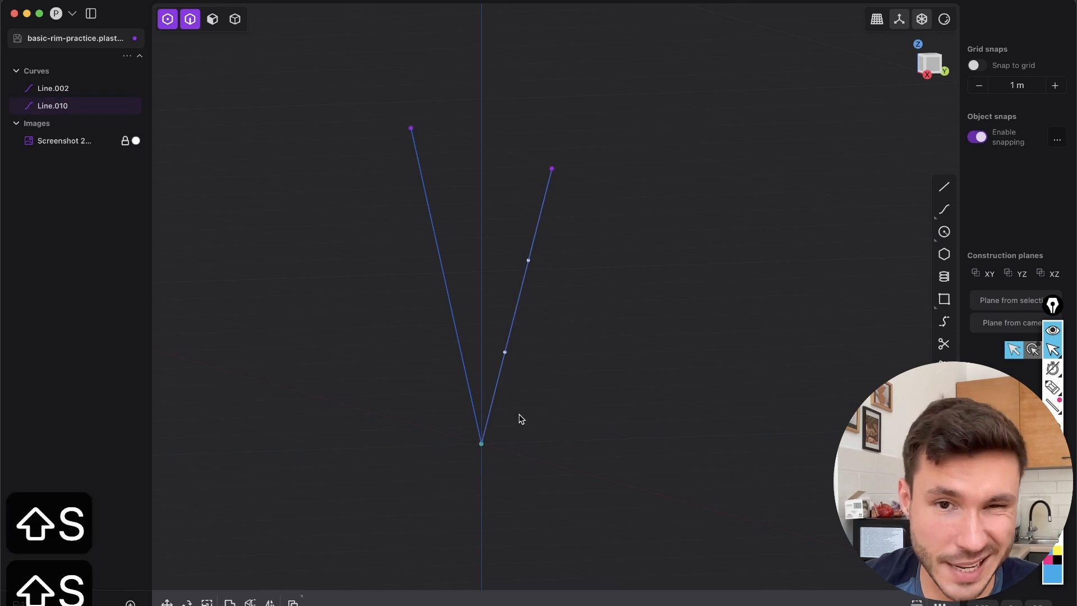
pyautogui.hotkey('shift', 's')
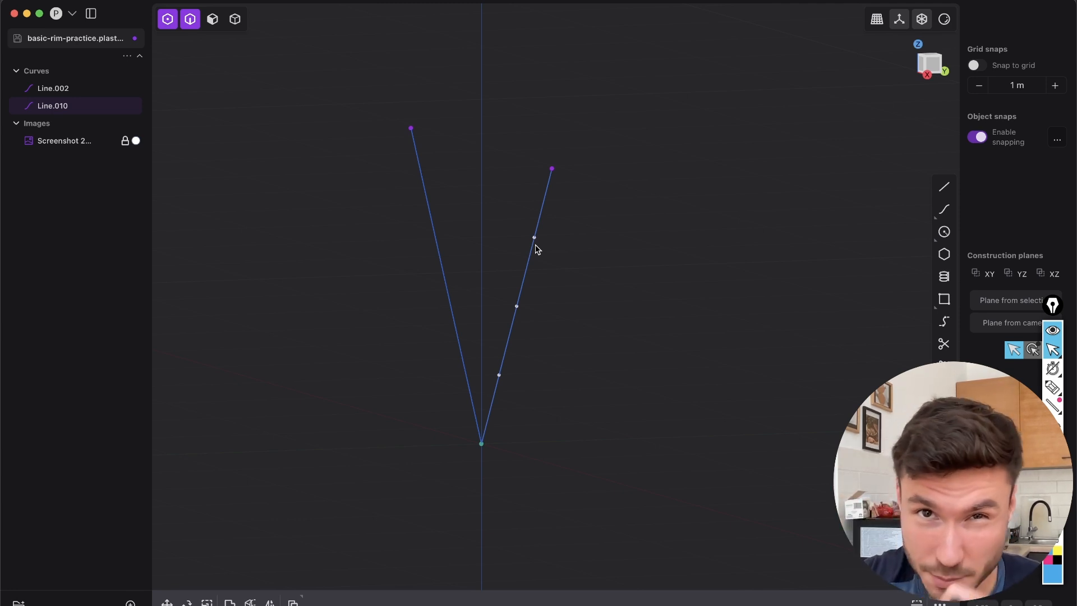
# Annotate the upper-right spoke's curved profile, the centre hole and the outer rim edge on the photo, and erase the markings
pyautogui.click(935, 65)
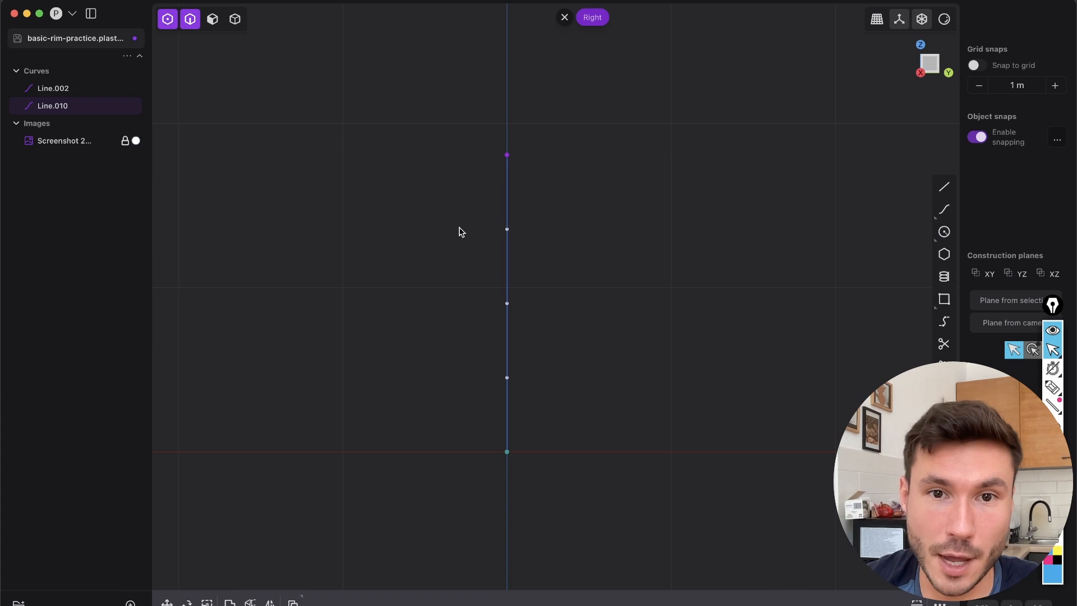
pyautogui.moveTo(503, 280); pyautogui.dragTo(694, 333, button='middle')
pyautogui.moveTo(518, 360); pyautogui.dragTo(705, 230, button='middle')
pyautogui.scroll(-4, 671, 335)
pyautogui.scroll(4, 661, 269)
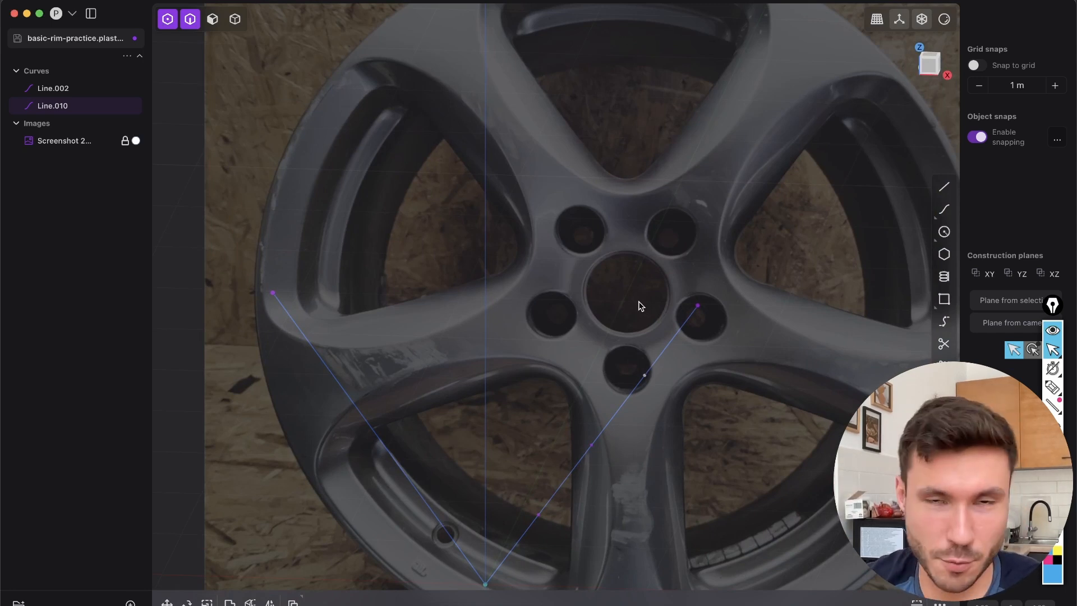
pyautogui.scroll(2, 459, 344)
pyautogui.scroll(3, 630, 272)
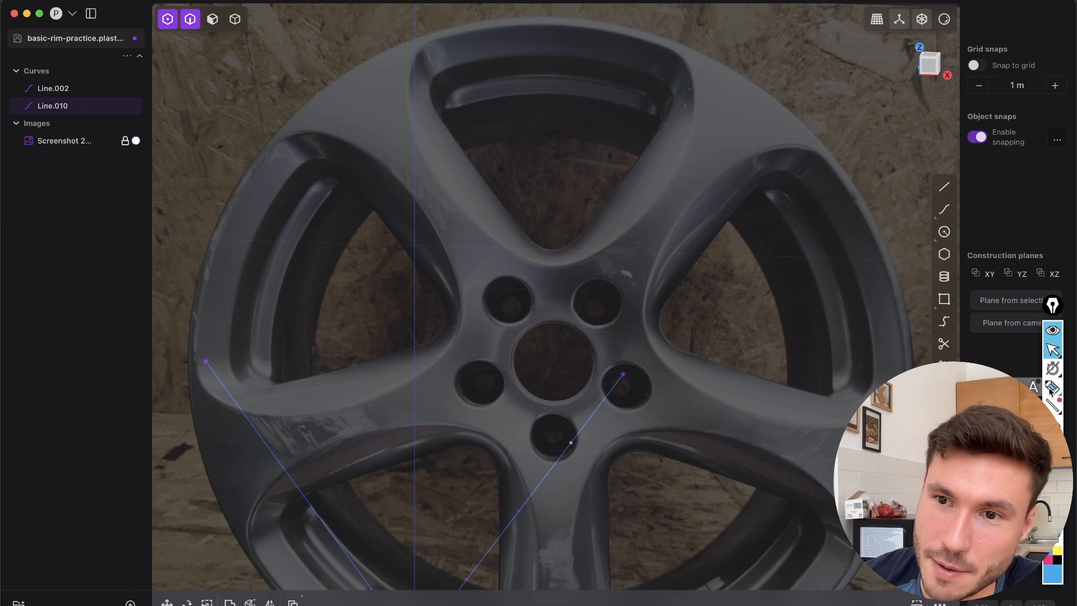
pyautogui.click(1052, 387)
pyautogui.moveTo(741, 93)
pyautogui.mouseDown()
pyautogui.moveTo(700, 205)
pyautogui.moveTo(582, 330)
pyautogui.mouseUp()
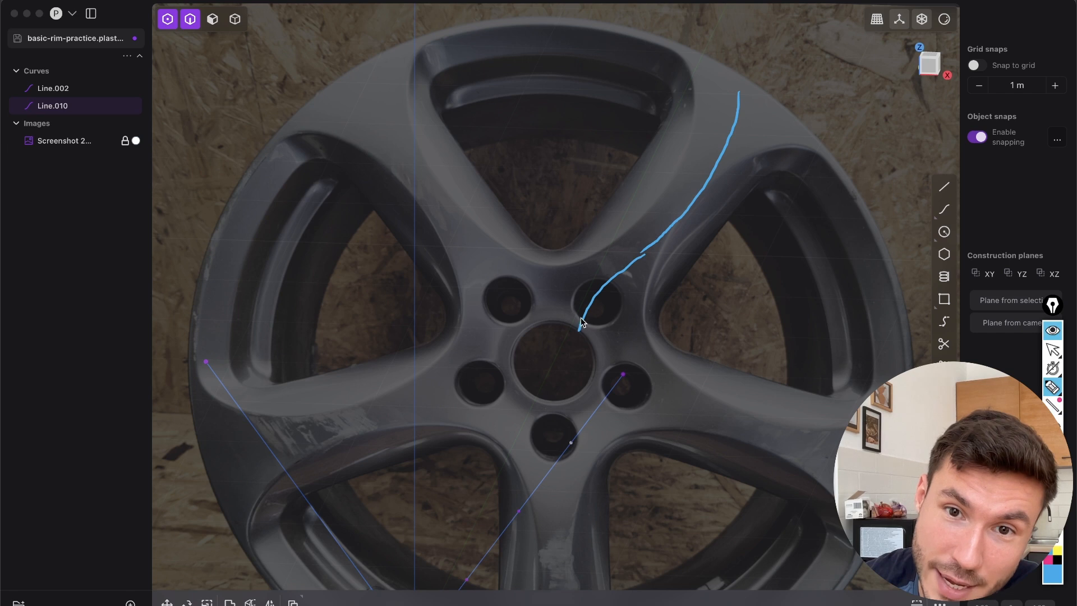
pyautogui.moveTo(552, 324)
pyautogui.mouseDown()
pyautogui.moveTo(514, 362)
pyautogui.moveTo(545, 396)
pyautogui.moveTo(594, 358)
pyautogui.moveTo(560, 331)
pyautogui.mouseUp()
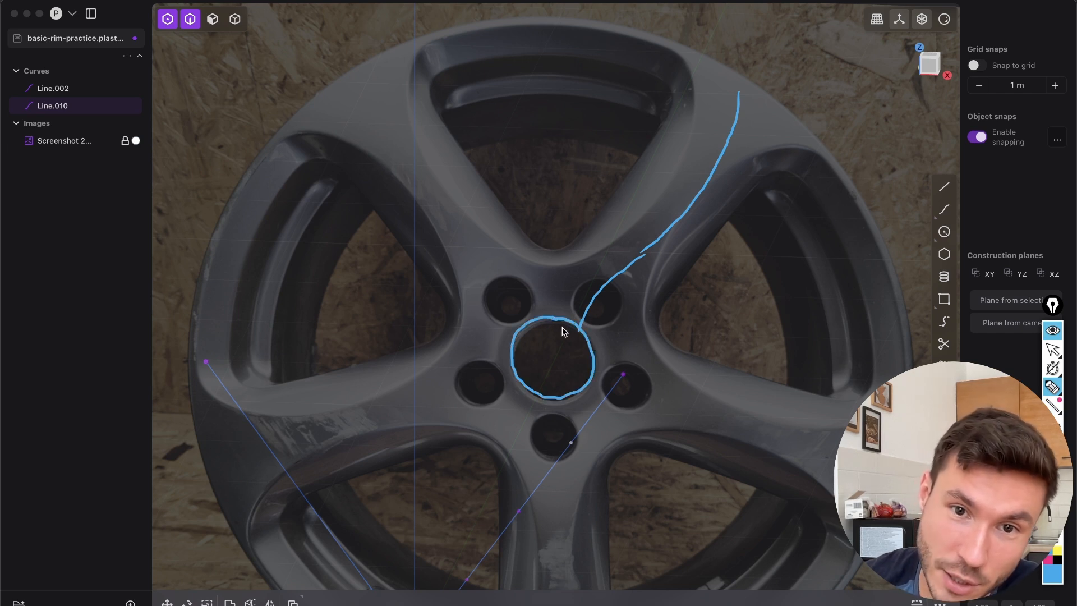
pyautogui.moveTo(746, 76); pyautogui.dragTo(864, 213)
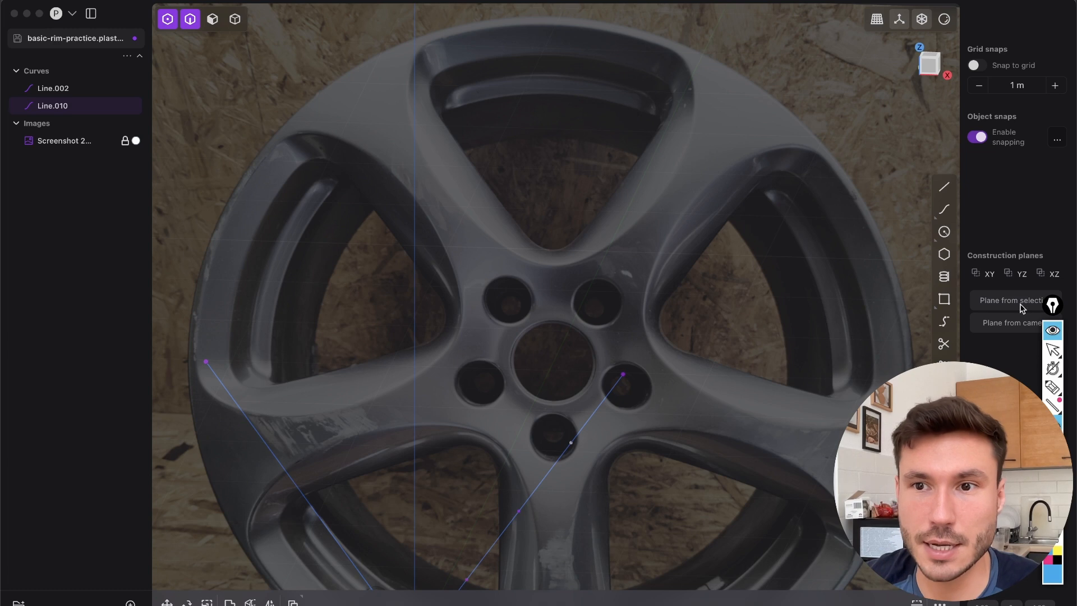
# Return the annotation overlay to its pointer mode and move its toolbar a little inward from the screen edge
pyautogui.click(1052, 348)
pyautogui.click(1053, 329)
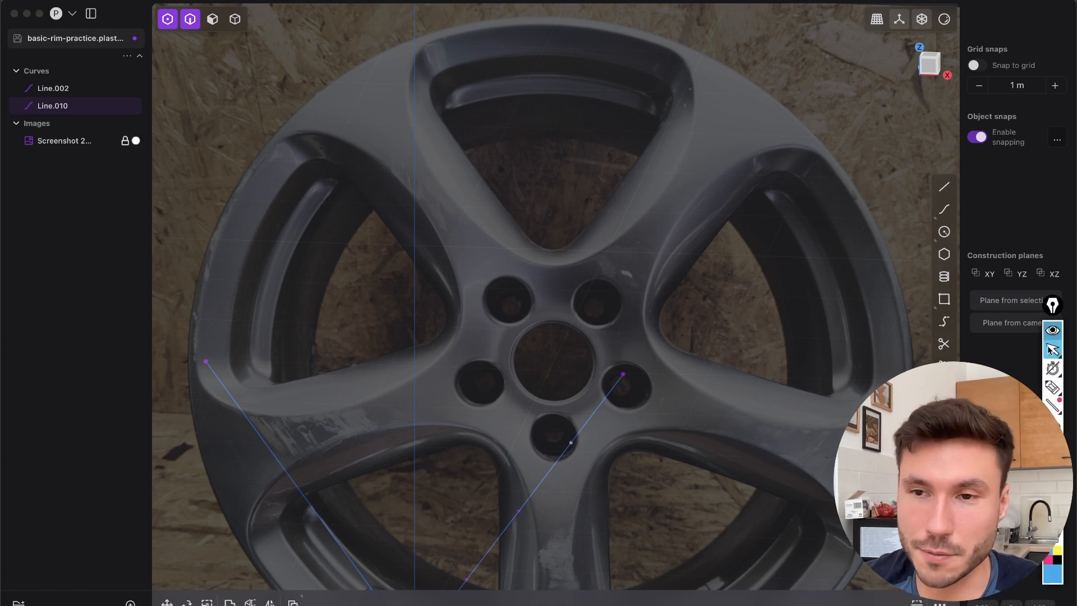
pyautogui.moveTo(1049, 349)
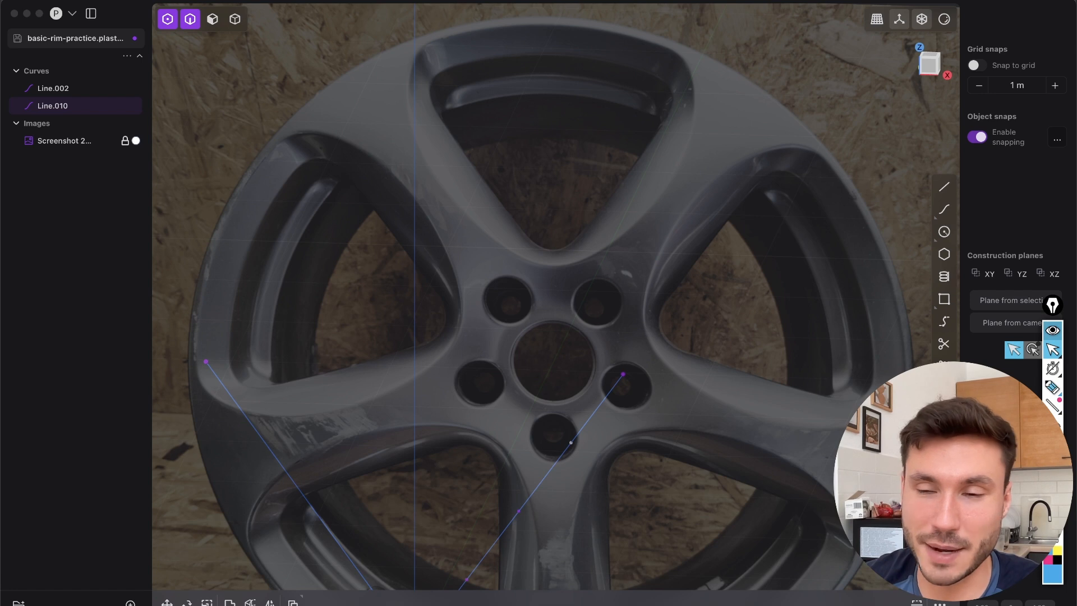
pyautogui.moveTo(1053, 309); pyautogui.dragTo(1022, 301)
pyautogui.click(671, 307)
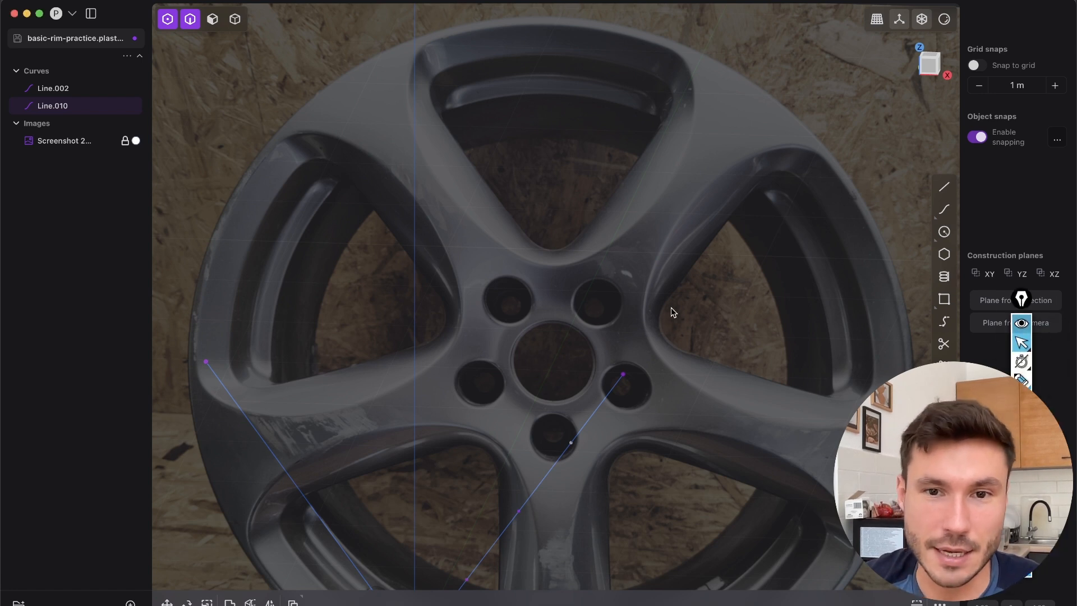
# In the Right view, move the subdivided line's upper and middle control points toward negative Y to bow it outward
pyautogui.moveTo(671, 307); pyautogui.dragTo(749, 145, button='right')
pyautogui.press('KP_3')
pyautogui.scroll(-5, 677, 240)
pyautogui.moveTo(301, 131); pyautogui.dragTo(493, 170, button='right')
pyautogui.scroll(5, 490, 170)
pyautogui.moveTo(464, 202); pyautogui.dragTo(565, 343, button='right')
pyautogui.scroll(5, 566, 344)
pyautogui.click(580, 264)
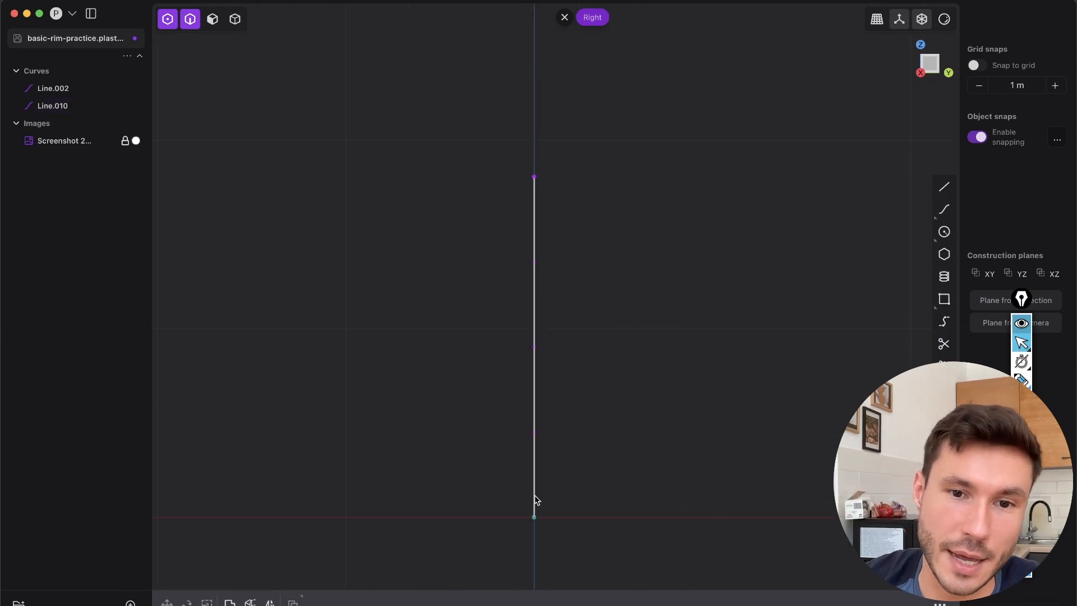
pyautogui.moveTo(570, 451); pyautogui.dragTo(587, 435, button='right')
pyautogui.moveTo(534, 233); pyautogui.dragTo(524, 256)
pyautogui.press('g')
pyautogui.press('Return')
pyautogui.moveTo(537, 333); pyautogui.dragTo(508, 351)
# Fine-tune the bowed curve's upper and middle control points in the side view to flatten its bulge slightly
pyautogui.press('2')
pyautogui.moveTo(544, 379); pyautogui.dragTo(572, 295, button='right')
pyautogui.moveTo(447, 371); pyautogui.dragTo(438, 386, button='right')
pyautogui.moveTo(500, 303); pyautogui.dragTo(474, 364, button='right')
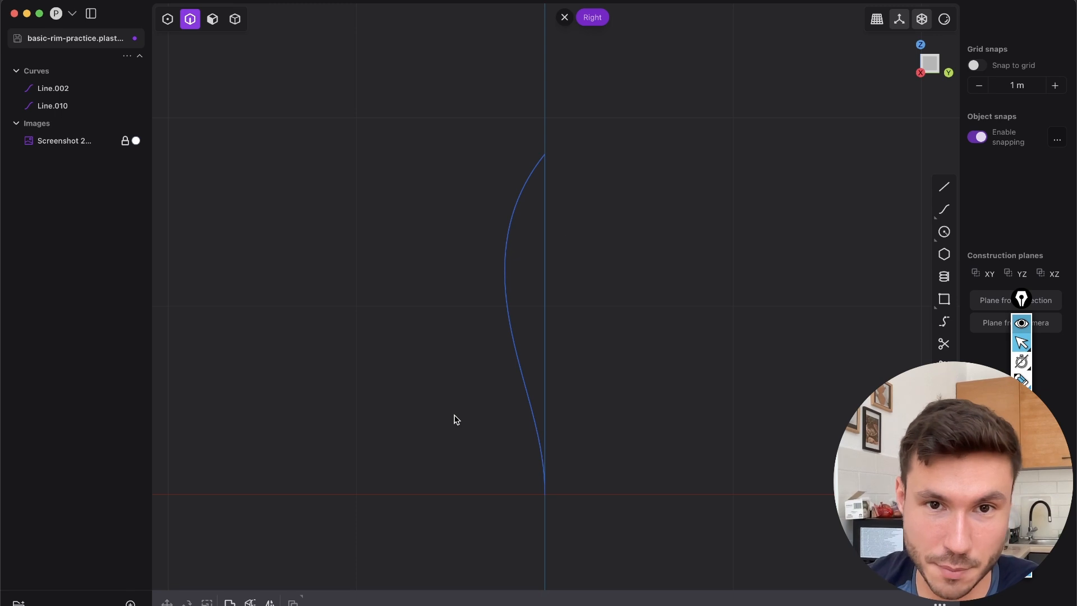
pyautogui.press('1')
pyautogui.moveTo(476, 240); pyautogui.dragTo(490, 244)
pyautogui.moveTo(502, 342); pyautogui.dragTo(501, 352)
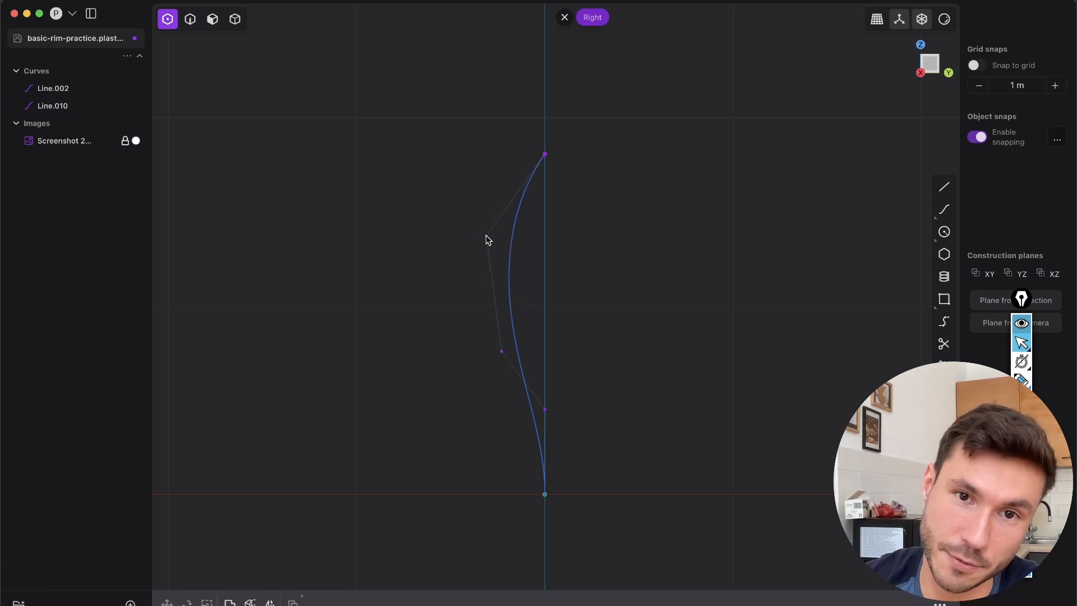
# Select the bowed curve's upper control point in an angled view and nudge it slightly with Move
pyautogui.press('2')
pyautogui.moveTo(556, 272); pyautogui.dragTo(547, 206, button='middle')
pyautogui.press('1')
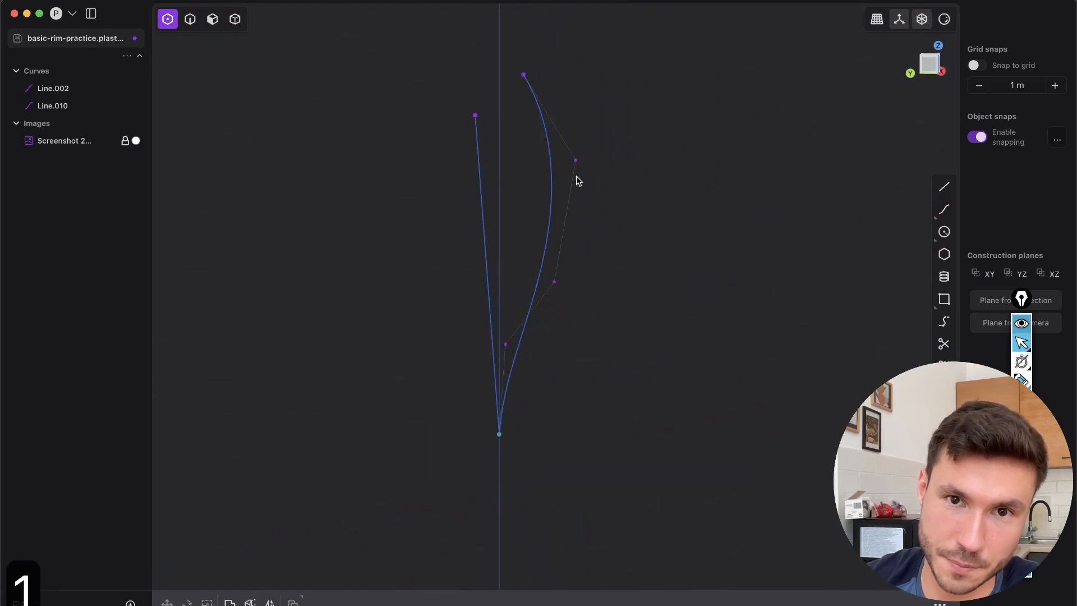
pyautogui.click(579, 160)
pyautogui.press('g')
pyautogui.click(577, 183)
# Move the bowed curve's middle control point about -0.015 m along the Y axis
pyautogui.moveTo(582, 180); pyautogui.dragTo(470, 248, button='middle')
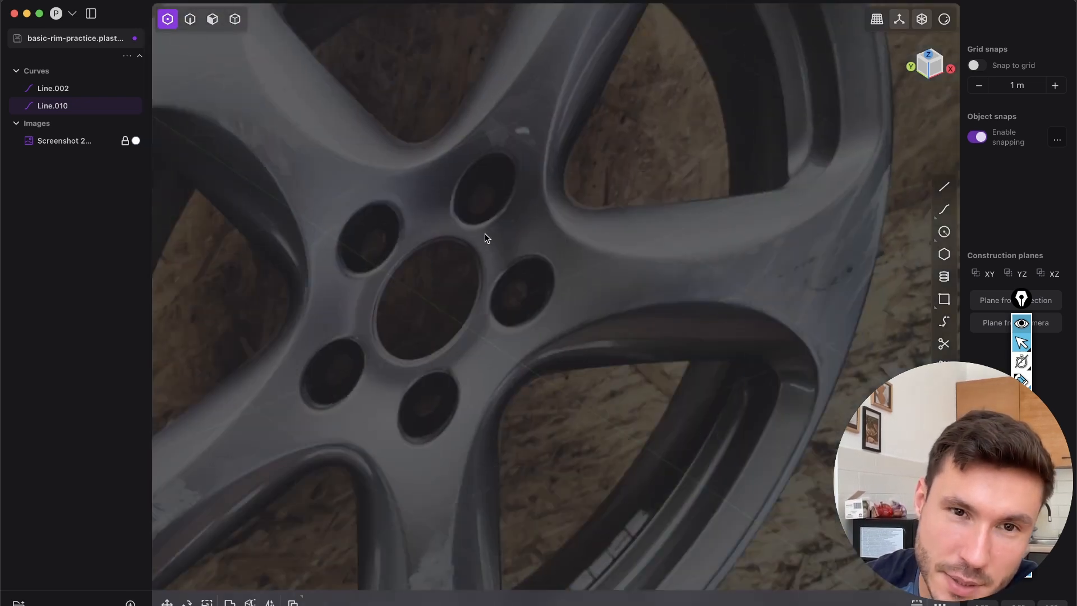
pyautogui.scroll(-10, 554, 385)
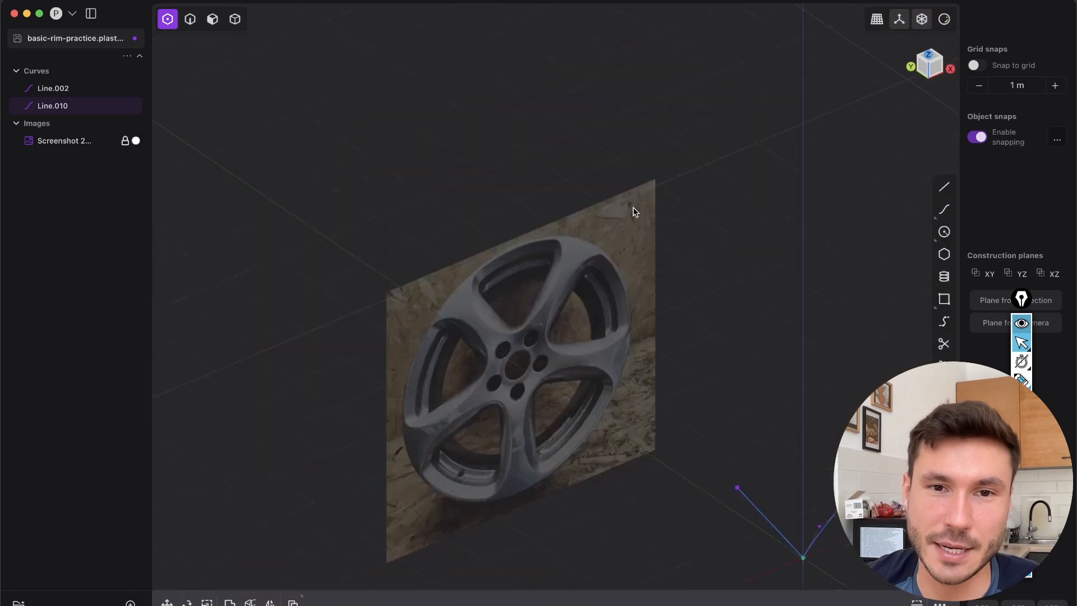
pyautogui.keyDown('shift'); pyautogui.moveTo(777, 457); pyautogui.dragTo(590, 335, button='middle'); pyautogui.keyUp('shift')
pyautogui.scroll(5, 590, 335)
pyautogui.moveTo(671, 340); pyautogui.dragTo(694, 312, button='middle')
pyautogui.press('2')
pyautogui.press('1')
pyautogui.moveTo(687, 364); pyautogui.dragTo(690, 365)
pyautogui.press('g')
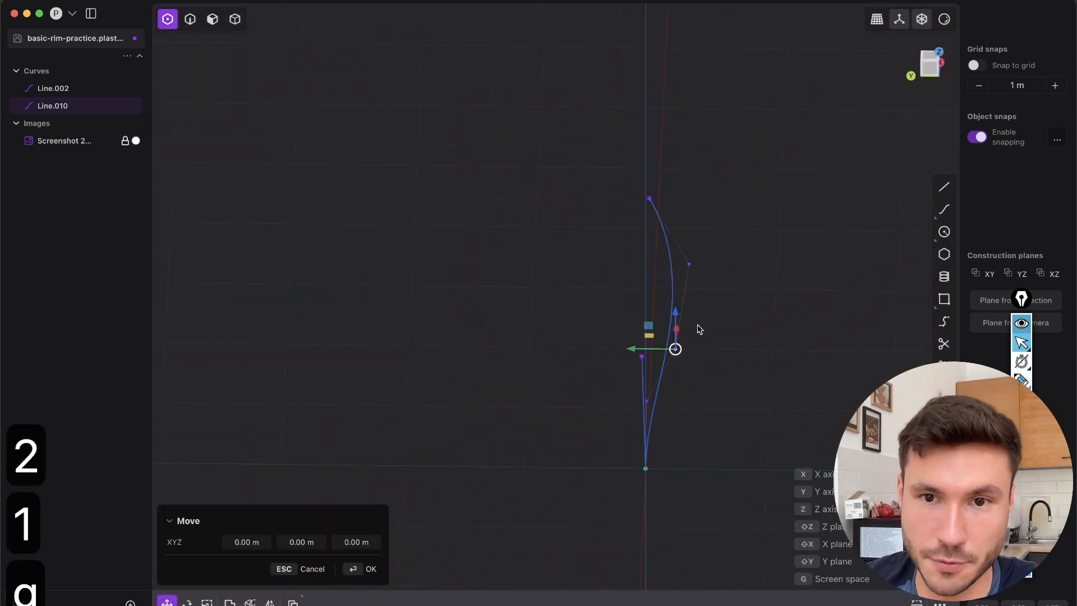
pyautogui.moveTo(653, 340); pyautogui.dragTo(630, 382, button='middle')
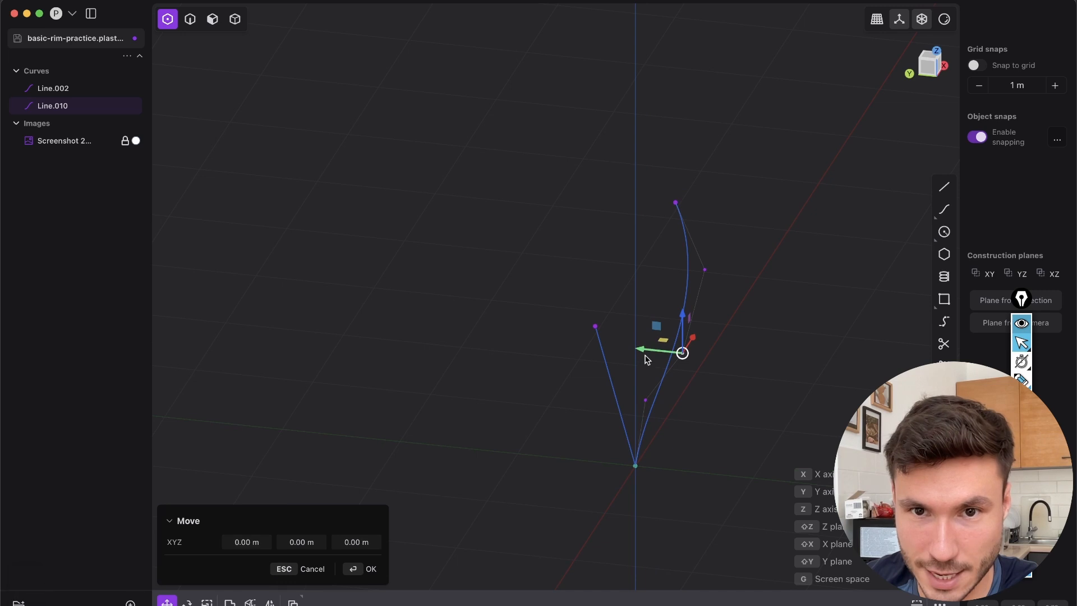
pyautogui.moveTo(642, 349); pyautogui.dragTo(642, 349)
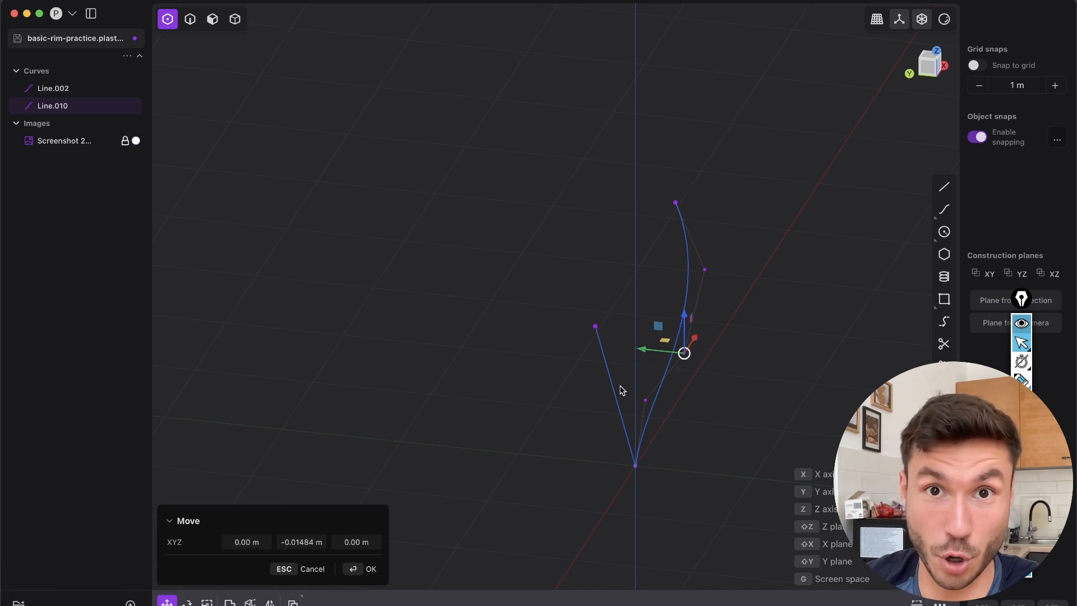
# Switch to edge selection and return to the Front view to check the two spoke curves over the rim photo
pyautogui.press('2')
pyautogui.moveTo(664, 409); pyautogui.dragTo(639, 346, button='middle')
pyautogui.rightClick(692, 374)
pyautogui.moveTo(604, 387); pyautogui.dragTo(549, 462, button='middle')
pyautogui.click(935, 64)
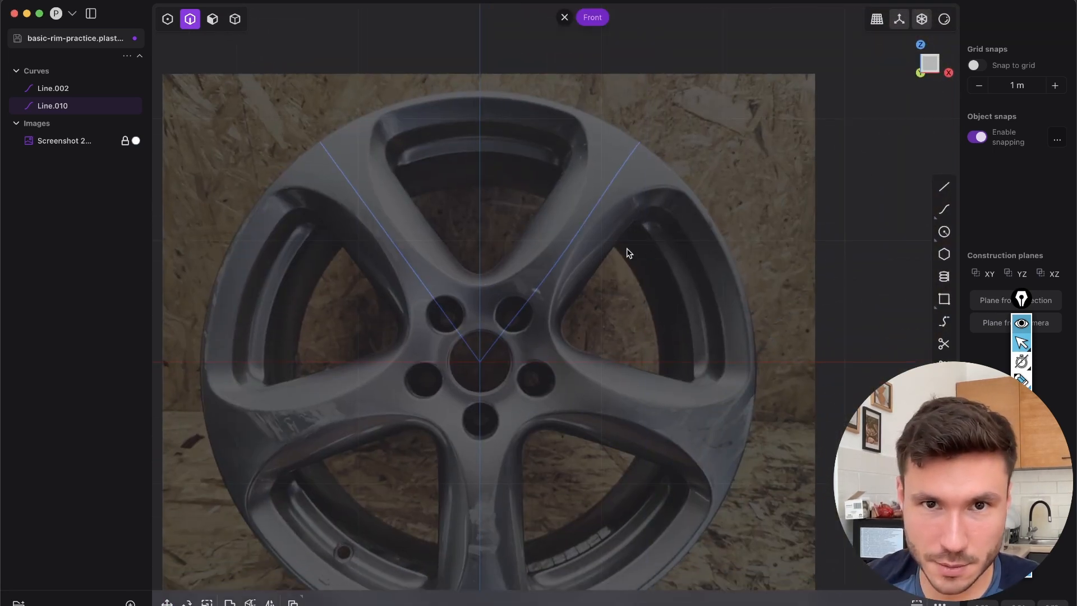
# Compare the two spoke curves with the rim photo in the Front view, keeping edge selection active
pyautogui.press('2')
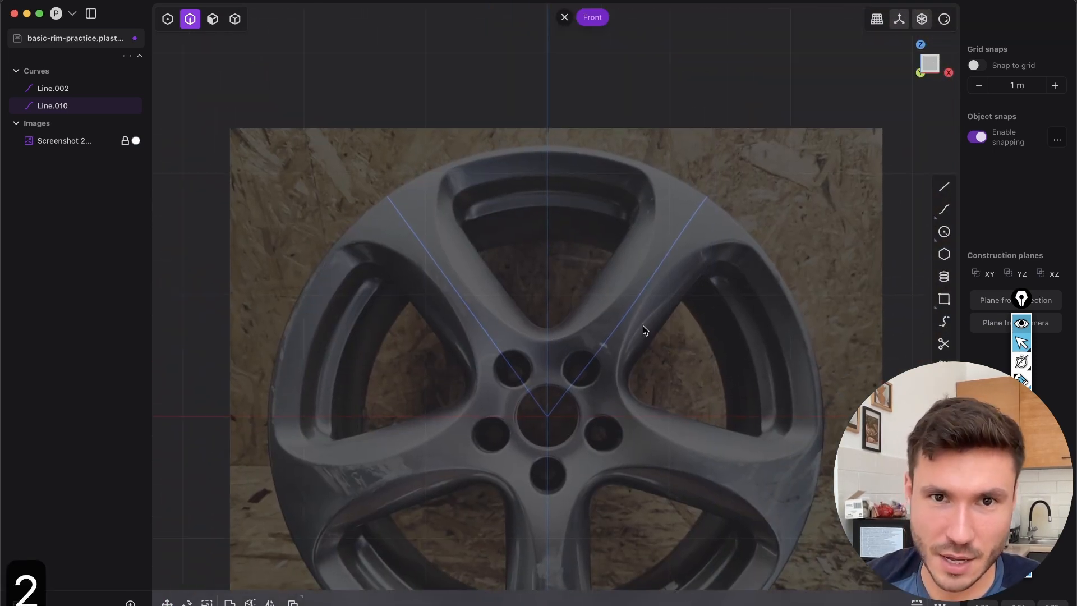
pyautogui.scroll(3, 456, 280)
pyautogui.keyDown('shift'); pyautogui.moveTo(561, 299); pyautogui.dragTo(585, 277, button='middle'); pyautogui.keyUp('shift')
pyautogui.scroll(-3, 552, 272)
pyautogui.scroll(4, 524, 258)
pyautogui.press('2')
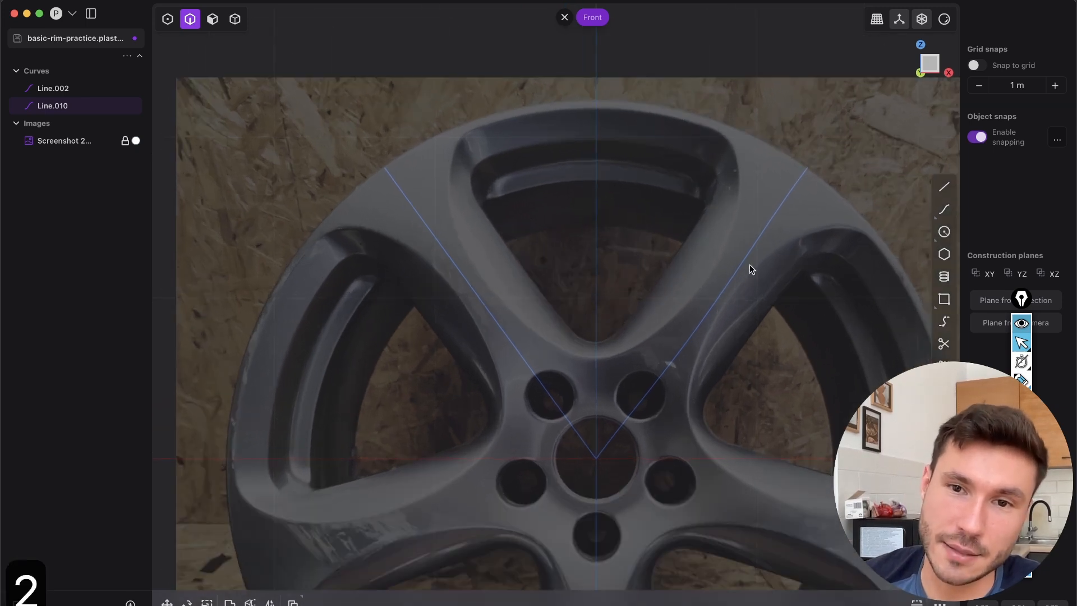
pyautogui.keyDown('shift'); pyautogui.moveTo(331, 447); pyautogui.dragTo(305, 360, button='middle'); pyautogui.keyUp('shift')
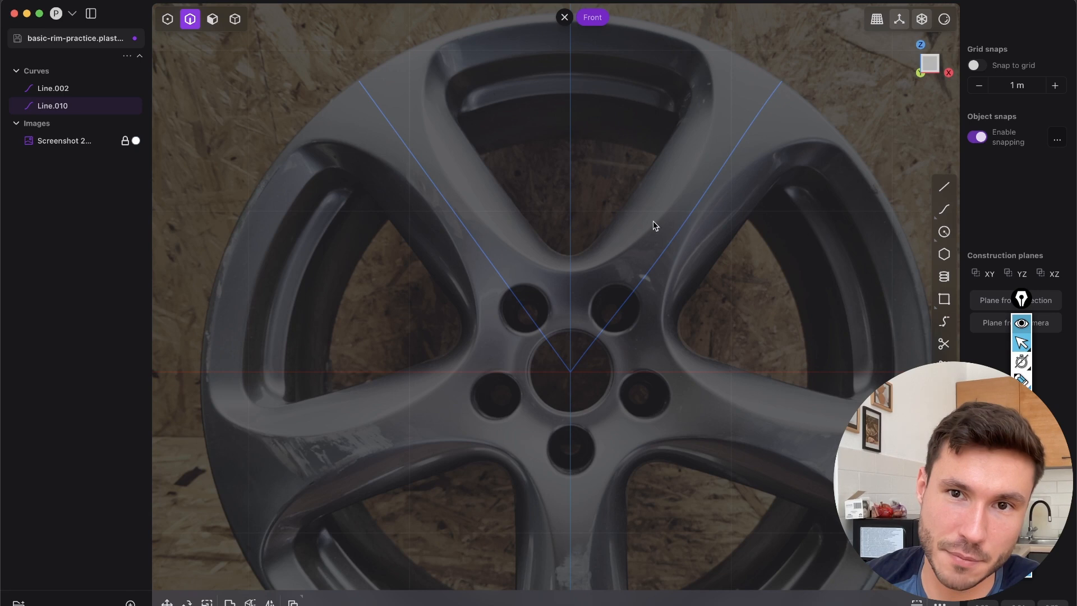
pyautogui.press('2')
# Select the bowed spoke curve Line.010 and check its shape from an angled view and the Front view
pyautogui.click(763, 164)
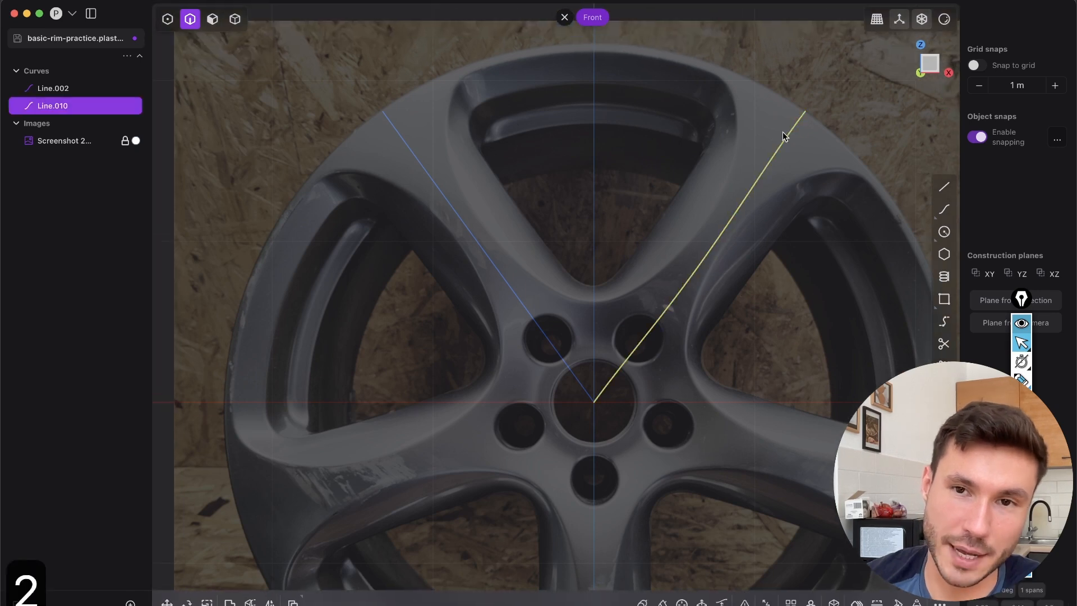
pyautogui.moveTo(686, 255); pyautogui.dragTo(728, 234, button='middle')
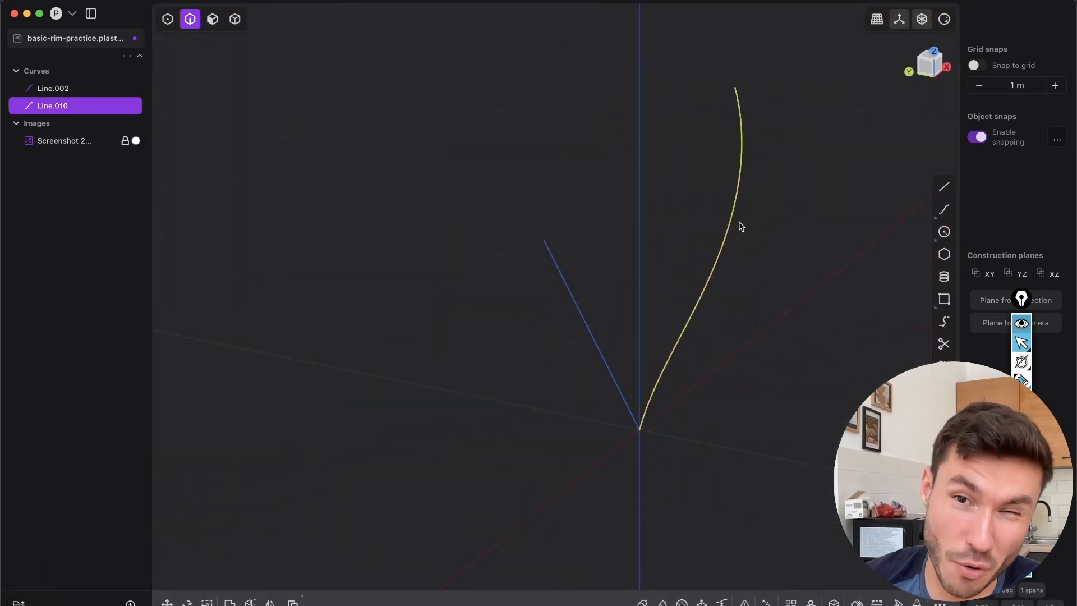
pyautogui.click(940, 70)
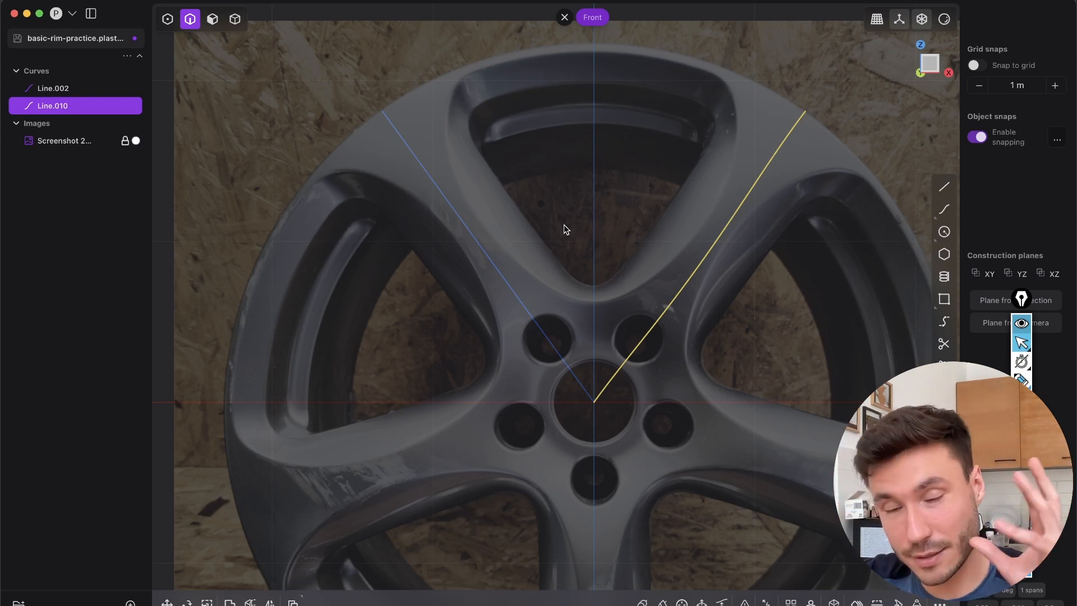
pyautogui.moveTo(552, 219); pyautogui.dragTo(568, 260, button='middle')
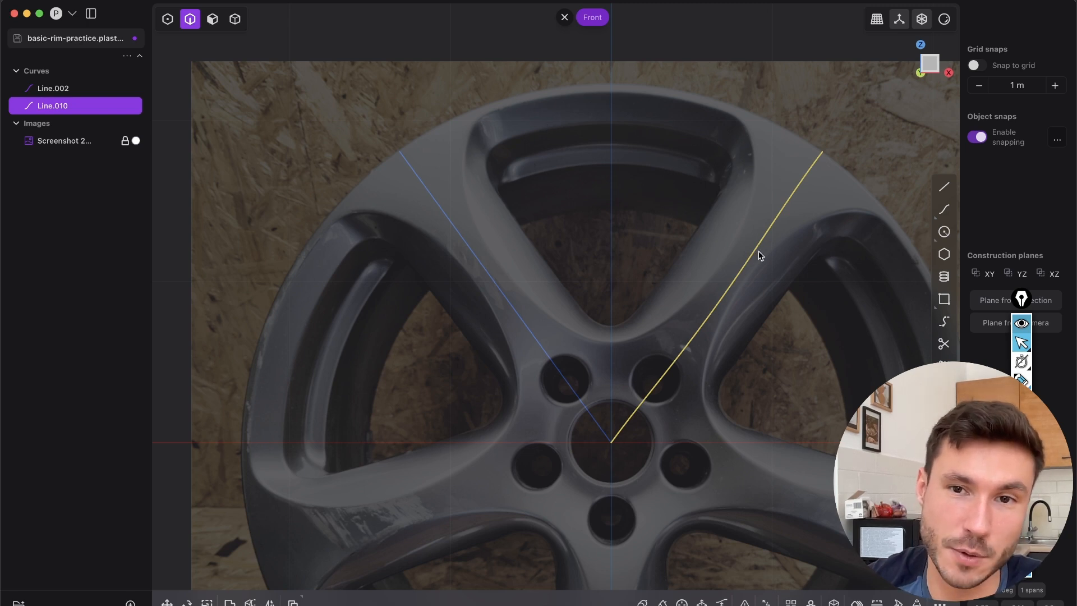
# Annotate the upper opening's outer and inner outlines with freehand strokes and short connecting marks, clear them, and leave annotation mode
pyautogui.click(1021, 386)
pyautogui.moveTo(737, 134)
pyautogui.mouseDown()
pyautogui.moveTo(614, 96)
pyautogui.moveTo(460, 165)
pyautogui.moveTo(588, 333)
pyautogui.moveTo(739, 225)
pyautogui.moveTo(749, 133)
pyautogui.mouseUp()
pyautogui.moveTo(523, 137)
pyautogui.mouseDown()
pyautogui.moveTo(505, 155)
pyautogui.moveTo(527, 242)
pyautogui.moveTo(611, 323)
pyautogui.moveTo(707, 239)
pyautogui.moveTo(690, 145)
pyautogui.moveTo(521, 136)
pyautogui.mouseUp()
pyautogui.moveTo(454, 172); pyautogui.dragTo(486, 170)
pyautogui.moveTo(474, 229); pyautogui.dragTo(507, 211)
pyautogui.moveTo(505, 272); pyautogui.dragTo(525, 245)
pyautogui.moveTo(561, 308); pyautogui.dragTo(577, 280)
pyautogui.moveTo(681, 314); pyautogui.dragTo(658, 301)
pyautogui.moveTo(701, 286); pyautogui.dragTo(683, 275)
pyautogui.moveTo(727, 241); pyautogui.dragTo(699, 236)
pyautogui.moveTo(739, 200); pyautogui.dragTo(706, 205)
pyautogui.moveTo(728, 161); pyautogui.dragTo(715, 175)
pyautogui.moveTo(720, 130); pyautogui.dragTo(699, 144)
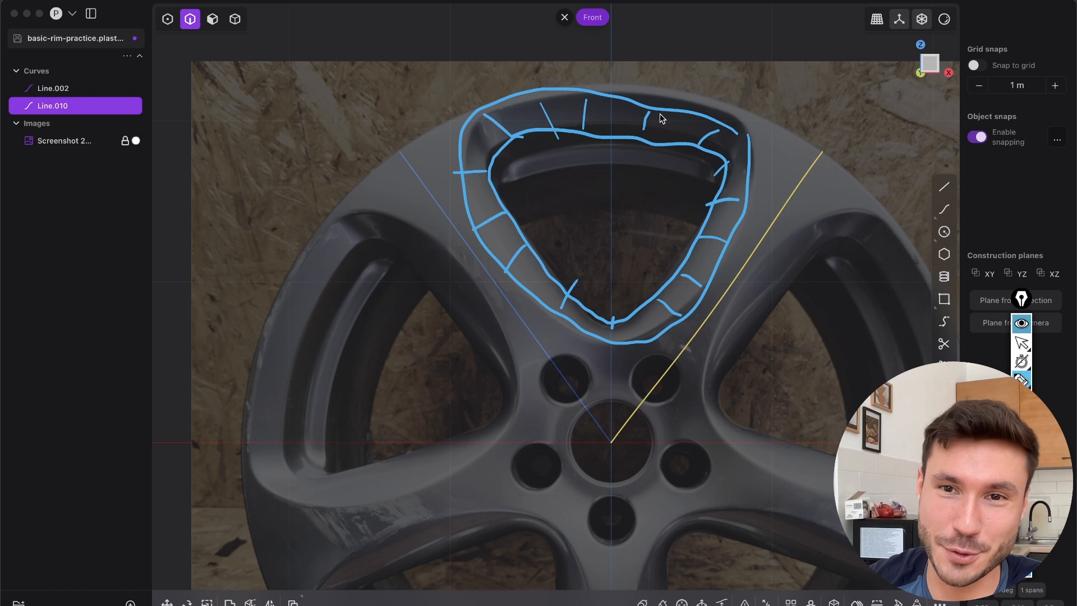
pyautogui.click(1021, 496)
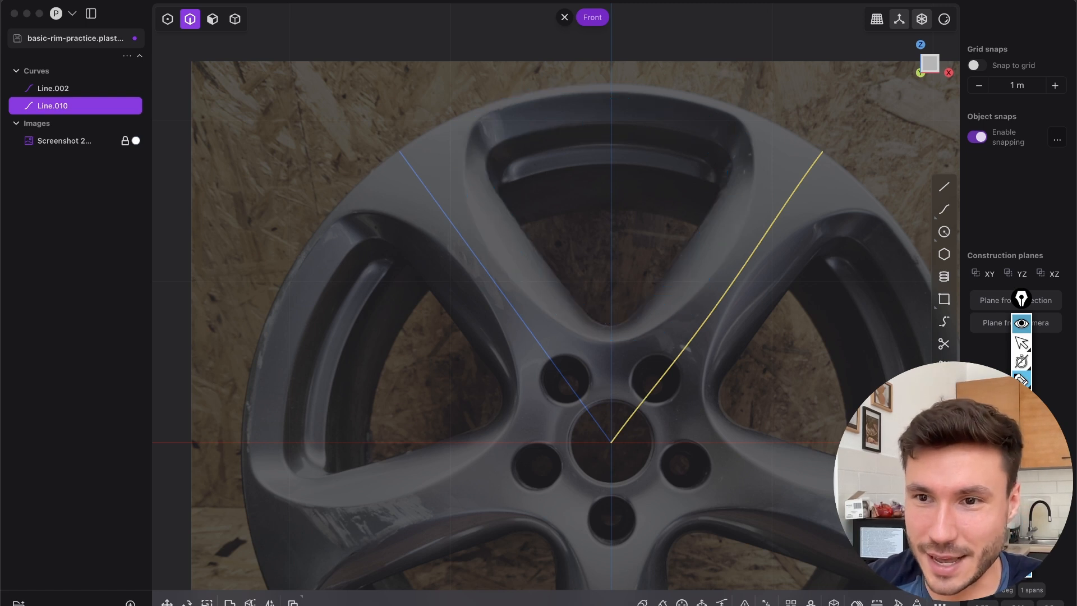
pyautogui.click(1023, 342)
# Revolve the bowed spoke curve 360 degrees around the Y axis from the origin into a dished surface
pyautogui.scroll(-7, 731, 257)
pyautogui.moveTo(682, 320)
pyautogui.keyDown('shift'); pyautogui.mouseDown(button='middle')
pyautogui.moveTo(597, 265)
pyautogui.moveTo(525, 288)
pyautogui.moveTo(396, 281)
pyautogui.moveTo(399, 248)
pyautogui.moveTo(611, 363)
pyautogui.mouseUp(button='middle'); pyautogui.keyUp('shift')
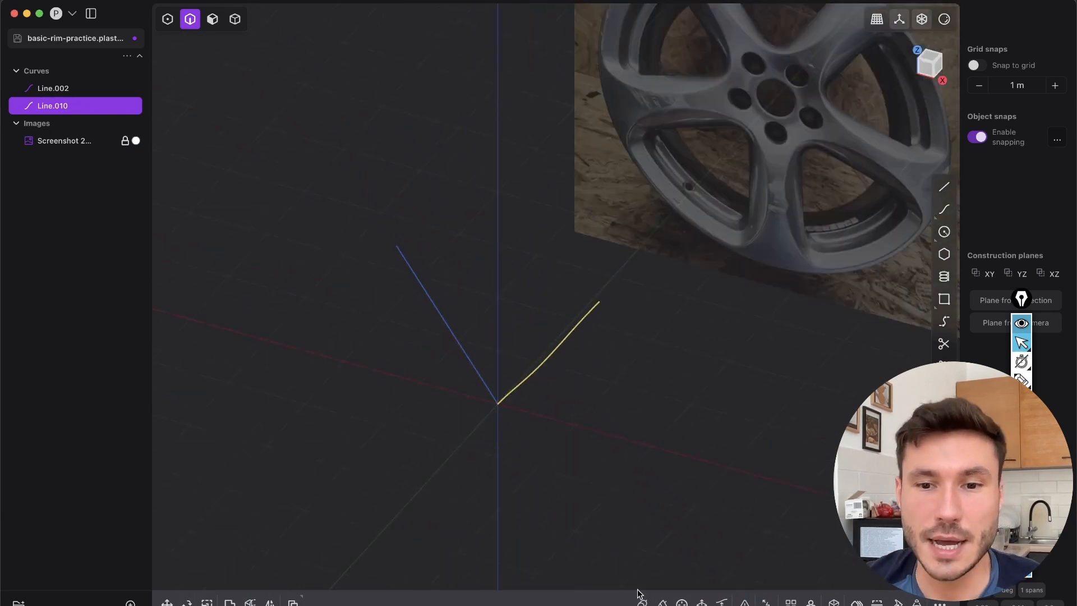
pyautogui.click(681, 603)
pyautogui.keyDown('shift'); pyautogui.moveTo(549, 443); pyautogui.dragTo(605, 308, button='middle'); pyautogui.keyUp('shift')
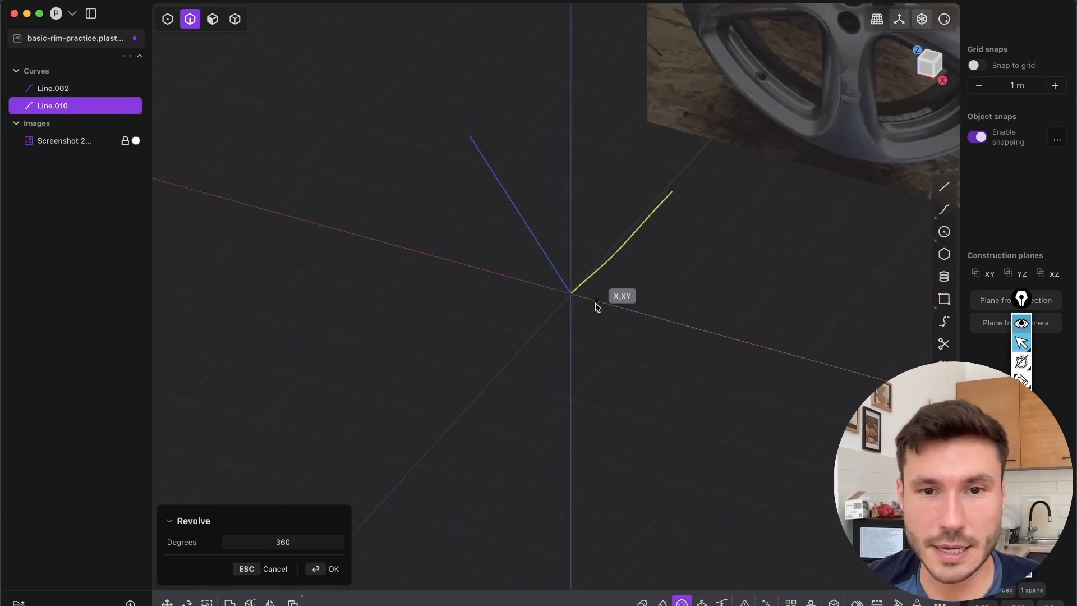
pyautogui.scroll(3, 570, 293)
pyautogui.click(570, 291)
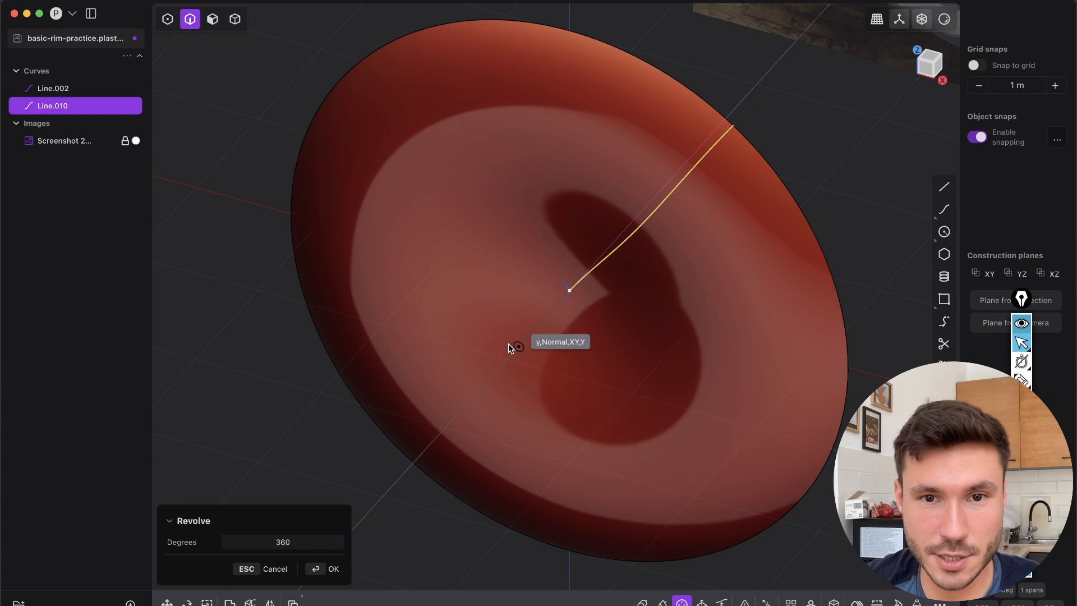
pyautogui.click(480, 391)
pyautogui.moveTo(501, 371); pyautogui.dragTo(625, 340, button='middle')
pyautogui.moveTo(507, 392); pyautogui.dragTo(665, 318, button='middle')
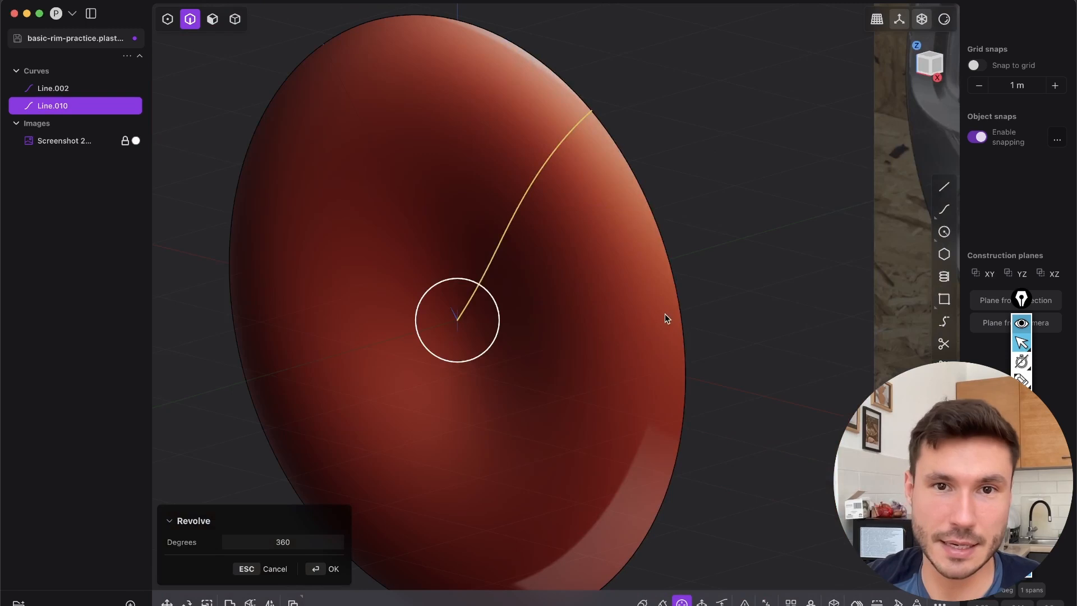
pyautogui.press('Return')
# Apply the grey metallic matcap to the viewport and look over the revolved surface
pyautogui.click(944, 19)
pyautogui.click(874, 73)
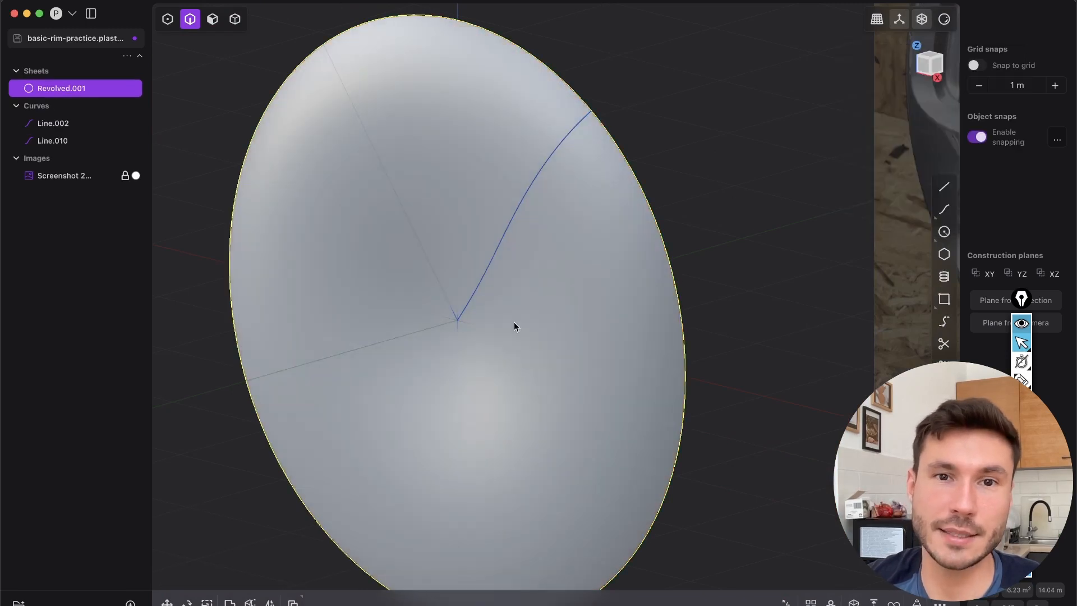
pyautogui.moveTo(514, 321); pyautogui.dragTo(608, 423, button='middle')
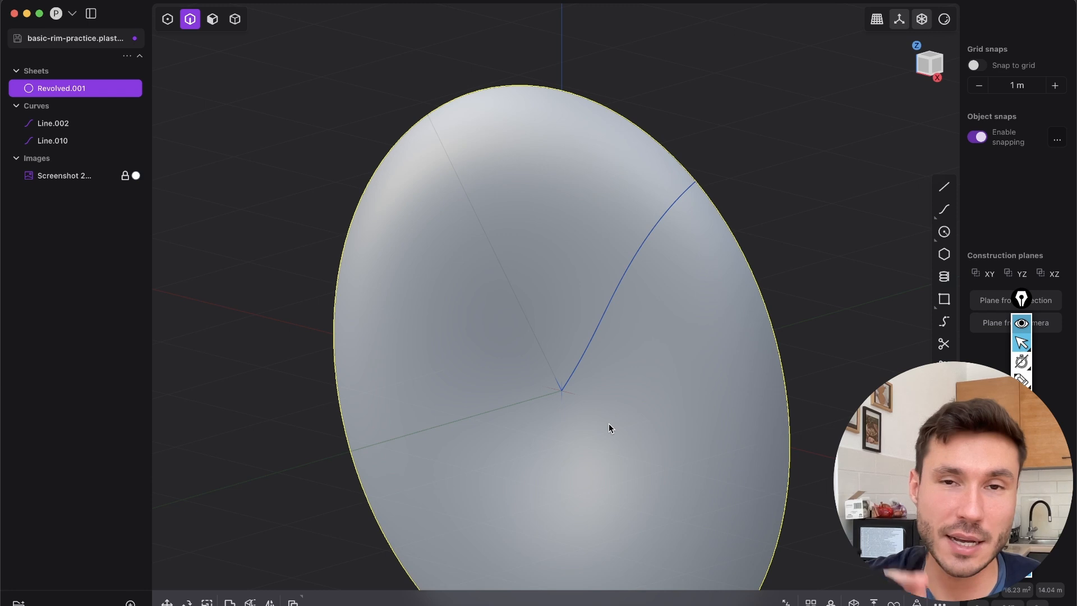
pyautogui.moveTo(608, 423); pyautogui.dragTo(573, 238, button='middle')
# Select both spoke curves, Line.010 and Line.002, over the rim photo in the Front view and join them into one curve
pyautogui.click(664, 154)
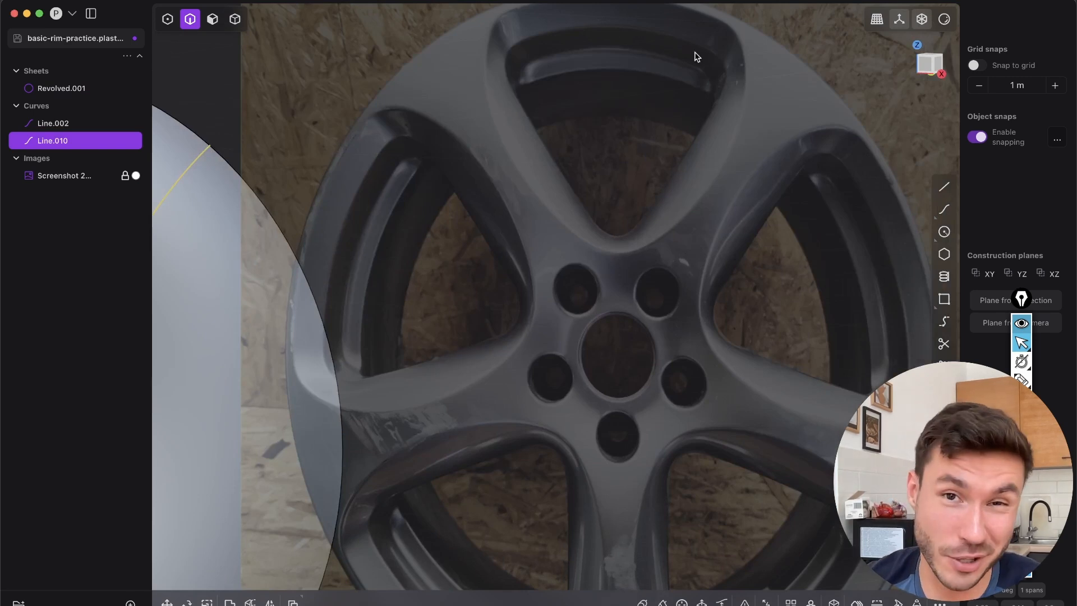
pyautogui.moveTo(327, 404); pyautogui.dragTo(492, 363, button='middle')
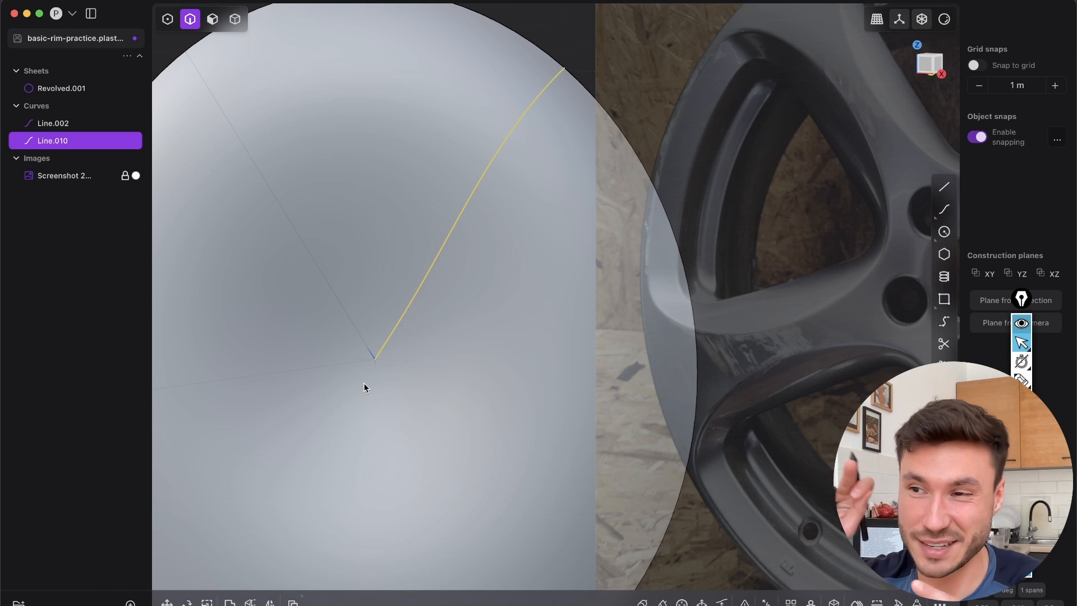
pyautogui.moveTo(458, 326); pyautogui.dragTo(525, 140, button='middle')
pyautogui.press('2')
pyautogui.click(932, 65)
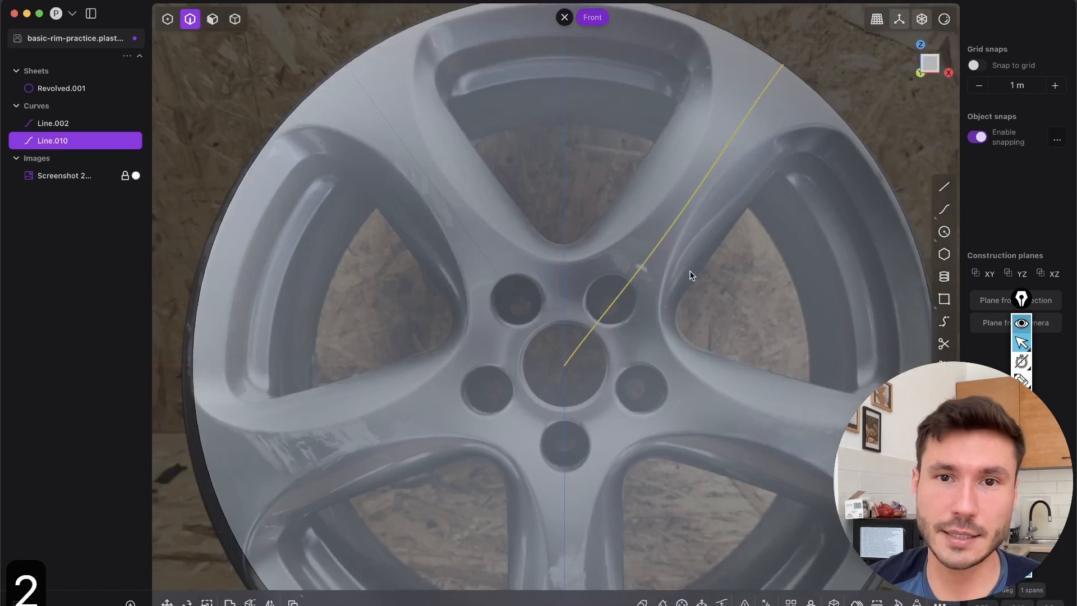
pyautogui.press('2')
pyautogui.click(475, 245)
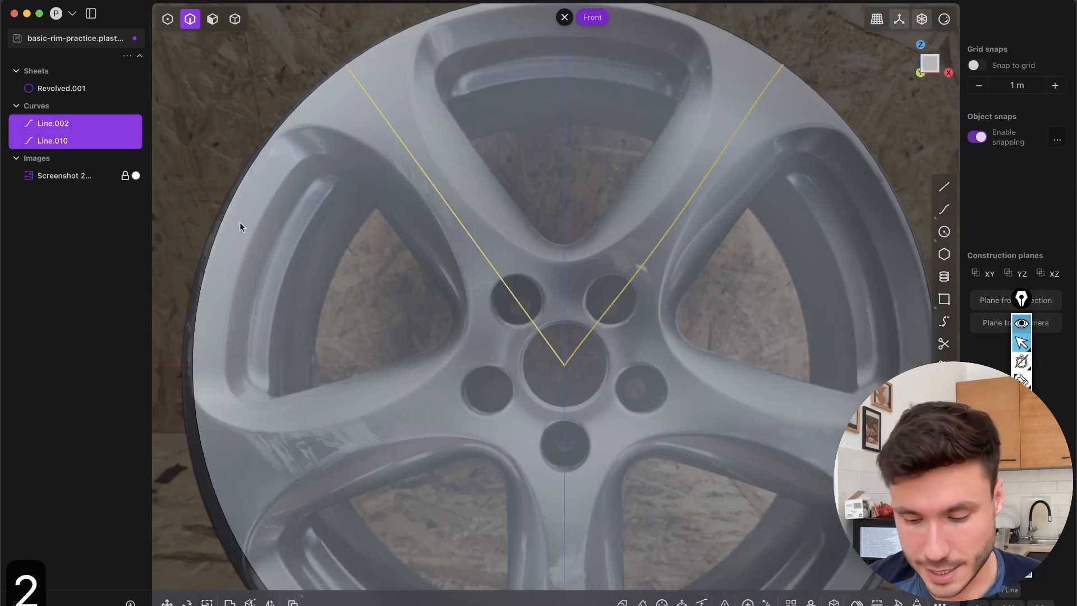
pyautogui.press('j')
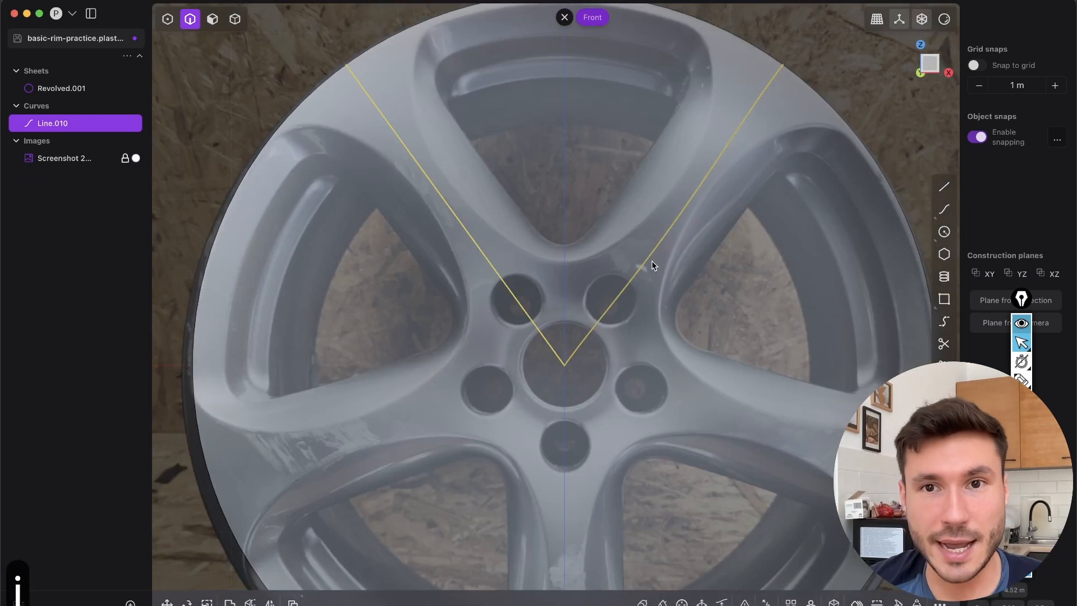
# Cut the revolved sheet with the joined V-shaped curve and delete the larger outer piece, keeping the upper wedge segment
pyautogui.press('c')
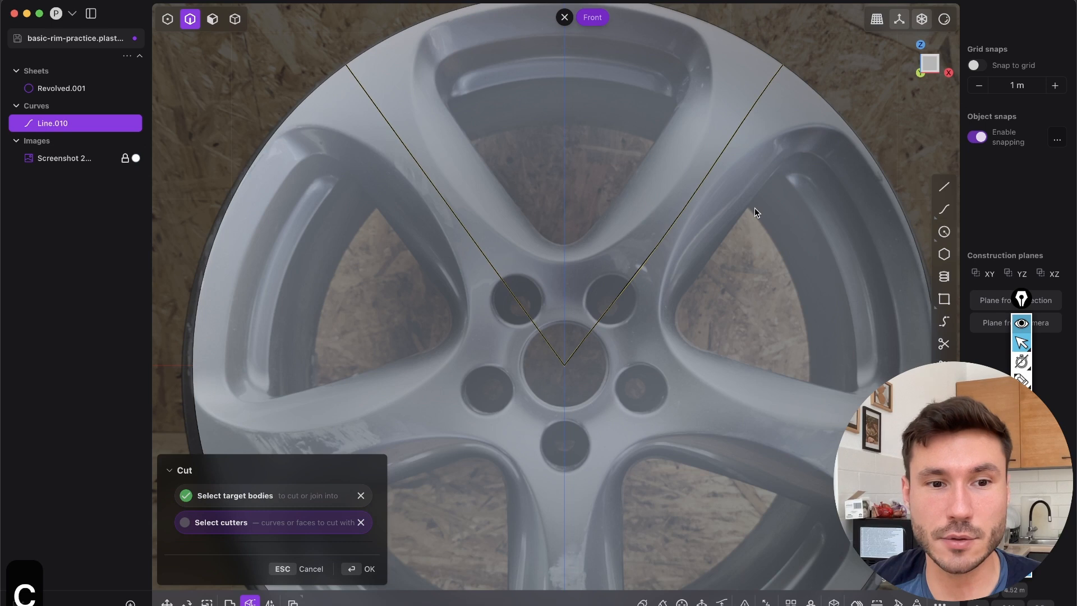
pyautogui.rightClick(755, 209)
pyautogui.scroll(-5, 719, 230)
pyautogui.moveTo(719, 230); pyautogui.dragTo(666, 272, button='middle')
pyautogui.click(813, 265)
pyautogui.press('Tab')
pyautogui.click(762, 266)
pyautogui.press('x')
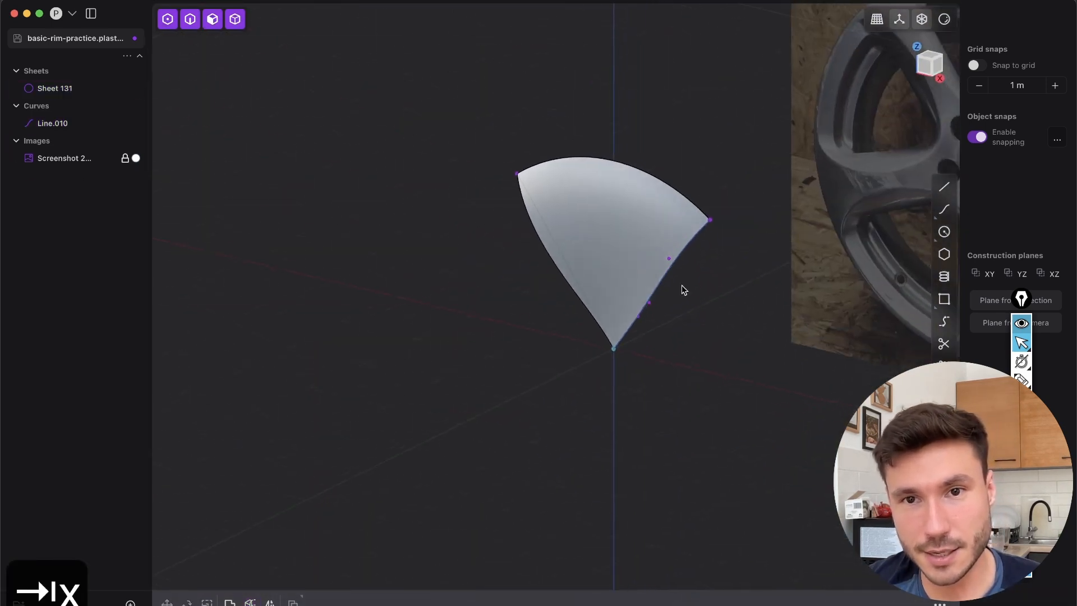
# Select the joined V-shaped curve along the wedge's sides and hide it
pyautogui.press('2')
pyautogui.click(660, 288)
pyautogui.moveTo(663, 361); pyautogui.dragTo(664, 247, button='middle')
pyautogui.press('h')
# Inspect the wedge with vertical and horizontal zebra stripes, restore the grey matcap, and compare the wedge with the photo in the Front view
pyautogui.click(945, 22)
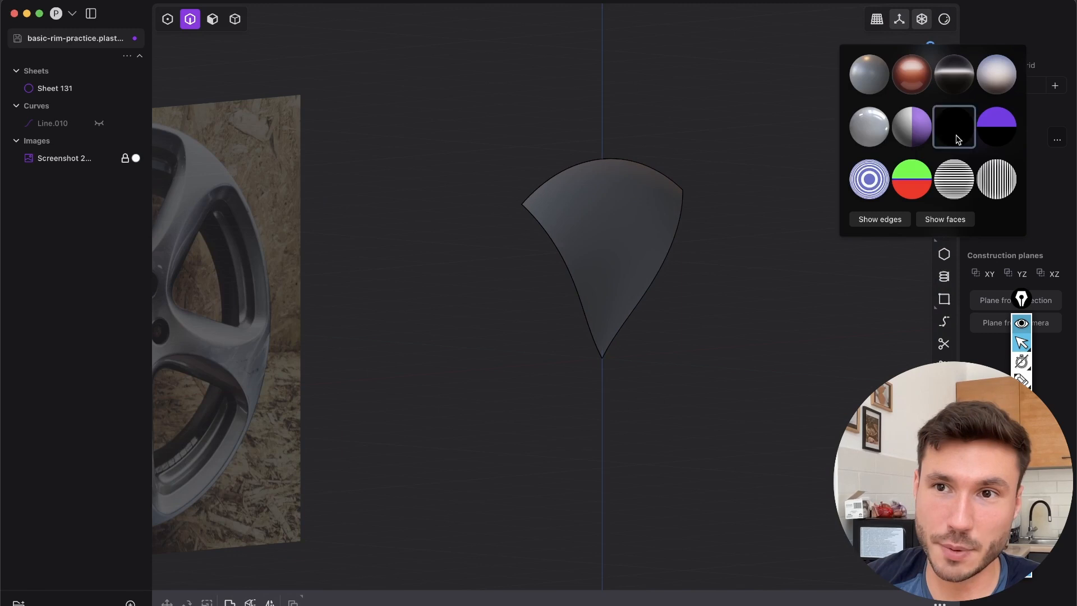
pyautogui.click(996, 178)
pyautogui.click(954, 178)
pyautogui.moveTo(673, 224); pyautogui.dragTo(604, 214, button='middle')
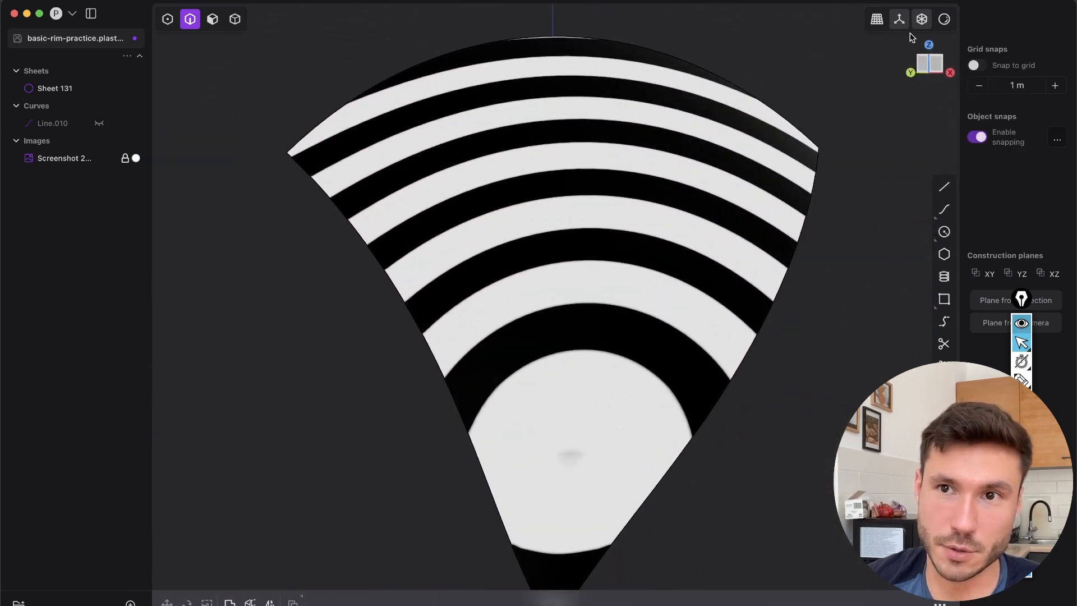
pyautogui.click(943, 22)
pyautogui.click(870, 85)
pyautogui.press('KP_1')
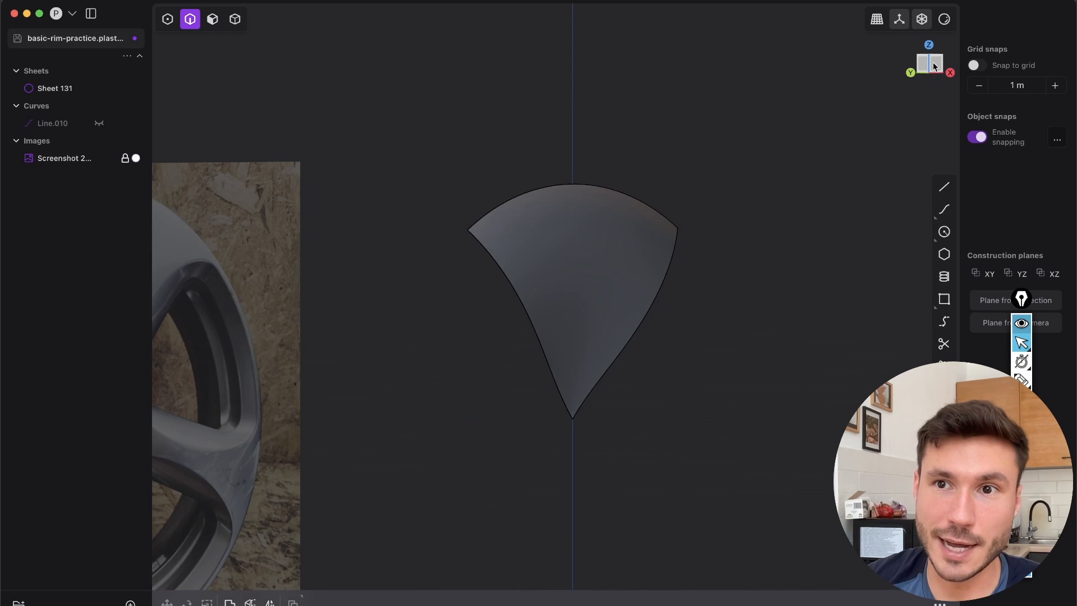
pyautogui.scroll(5, 570, 325)
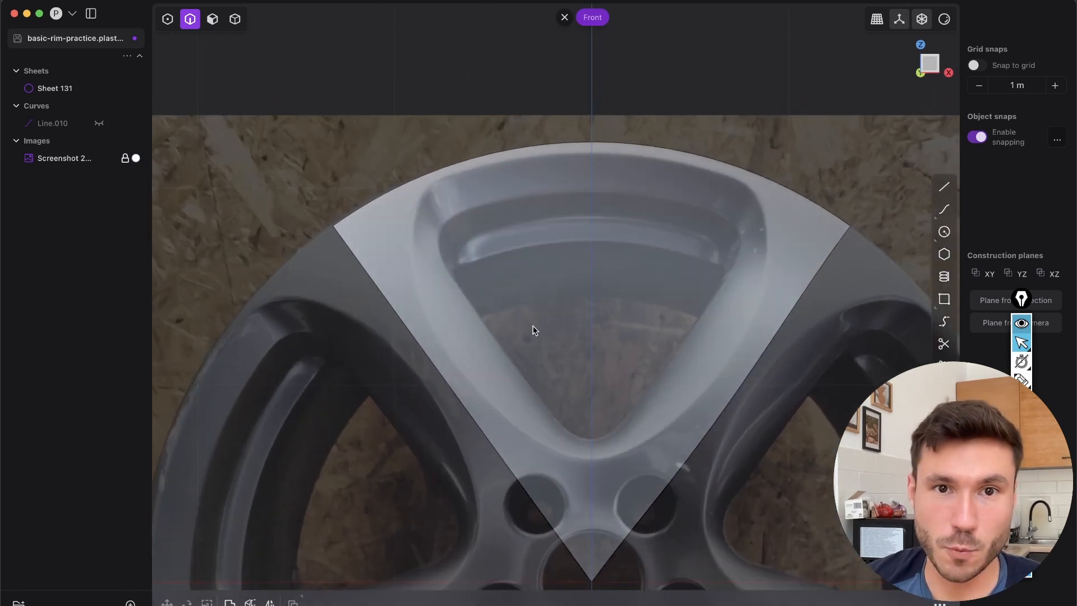
pyautogui.scroll(2, 718, 297)
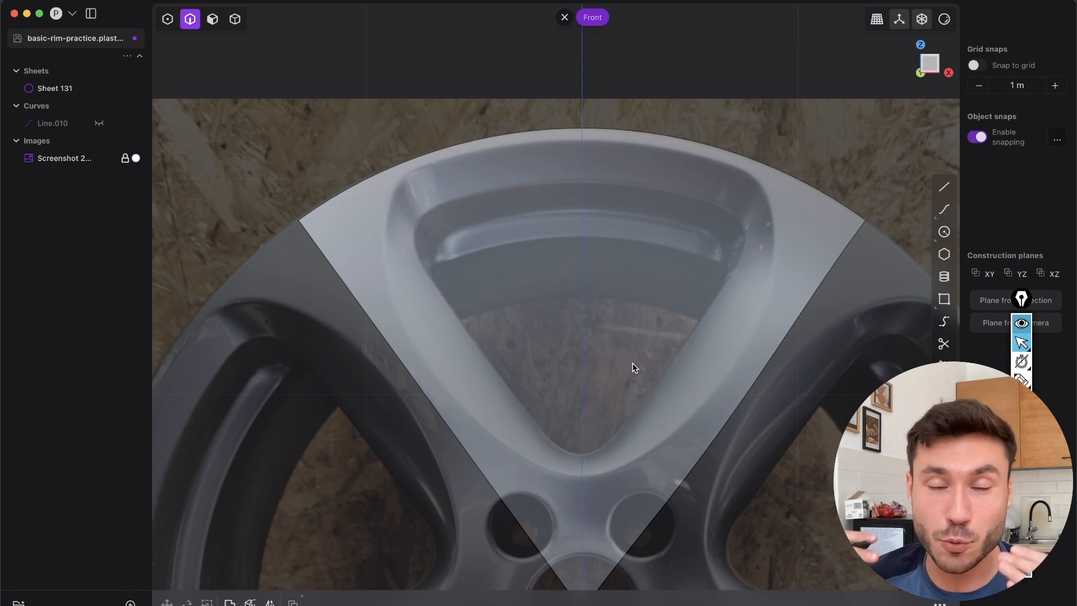
pyautogui.scroll(-5, 642, 325)
pyautogui.moveTo(643, 325); pyautogui.dragTo(548, 346, button='middle')
pyautogui.press('3')
pyautogui.click(654, 361)
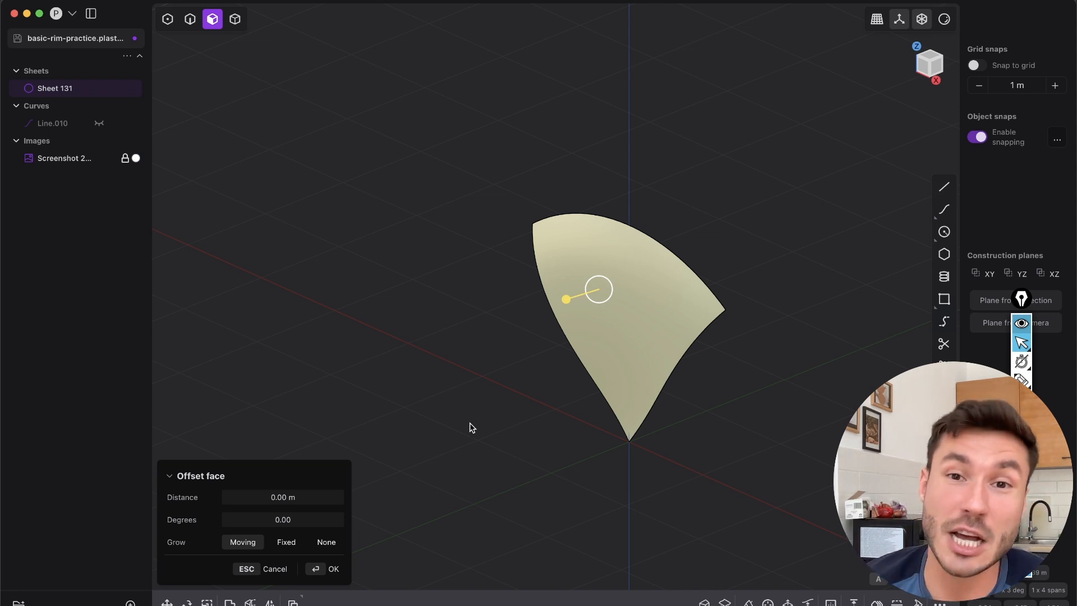
pyautogui.click(921, 72)
pyautogui.scroll(5, 595, 230)
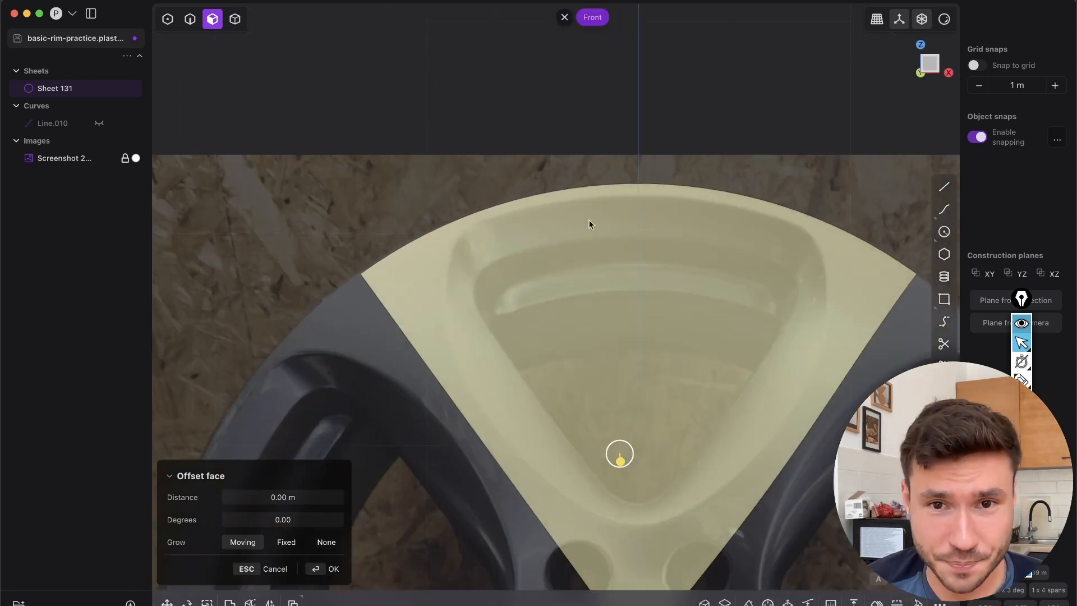
pyautogui.press('Escape')
# Trace the upper opening's outer edge in blue and its inner edge in yellow with freehand annotation strokes in the Front view
pyautogui.keyDown('shift'); pyautogui.moveTo(715, 186); pyautogui.dragTo(637, 159, button='middle'); pyautogui.keyUp('shift')
pyautogui.scroll(3, 637, 163)
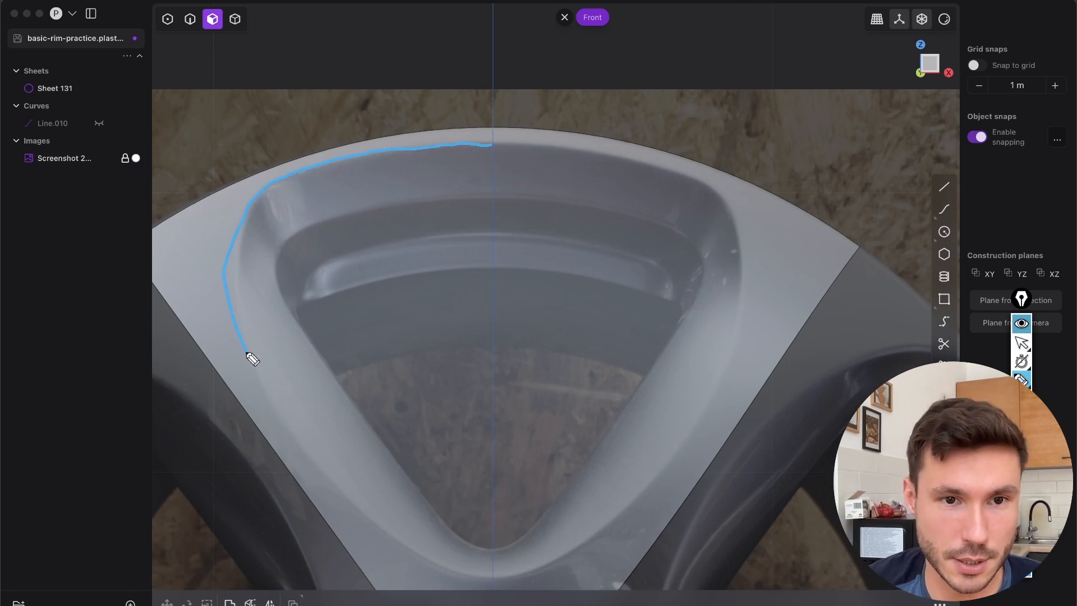
pyautogui.moveTo(501, 572)
pyautogui.mouseDown()
pyautogui.moveTo(578, 546)
pyautogui.moveTo(682, 449)
pyautogui.mouseUp()
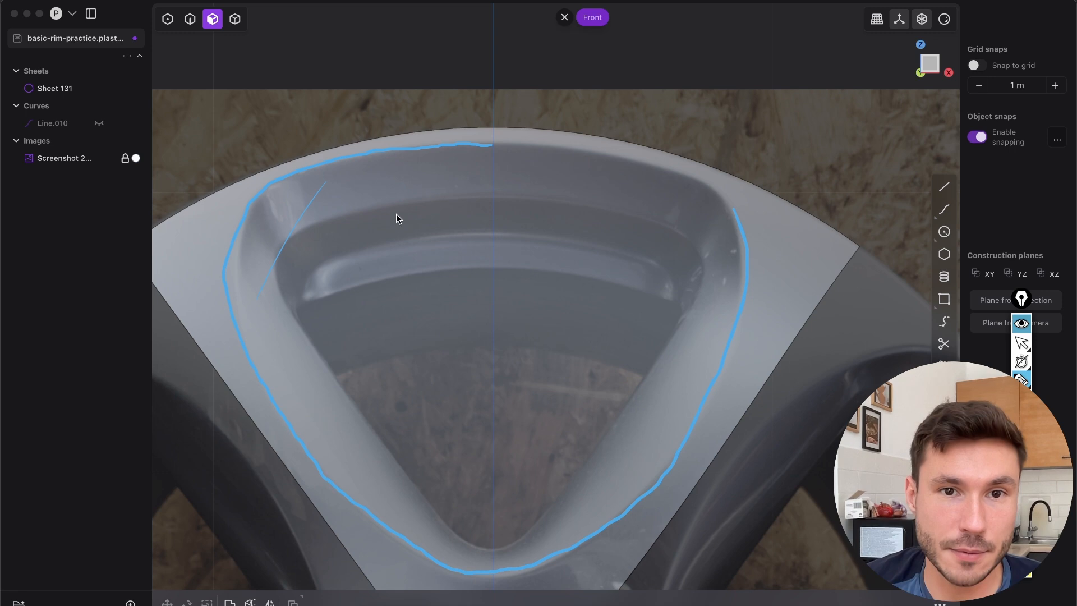
pyautogui.moveTo(395, 208); pyautogui.dragTo(328, 224)
pyautogui.moveTo(290, 302); pyautogui.dragTo(323, 360)
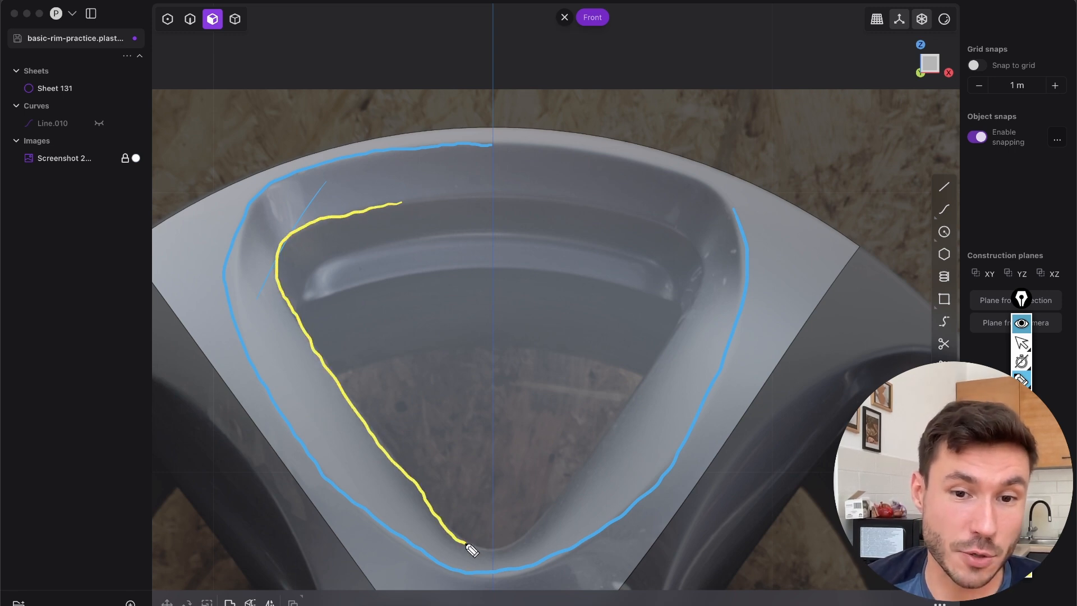
pyautogui.moveTo(523, 553)
pyautogui.mouseDown()
pyautogui.moveTo(685, 332)
pyautogui.moveTo(697, 236)
pyautogui.moveTo(546, 206)
pyautogui.moveTo(385, 193)
pyautogui.mouseUp()
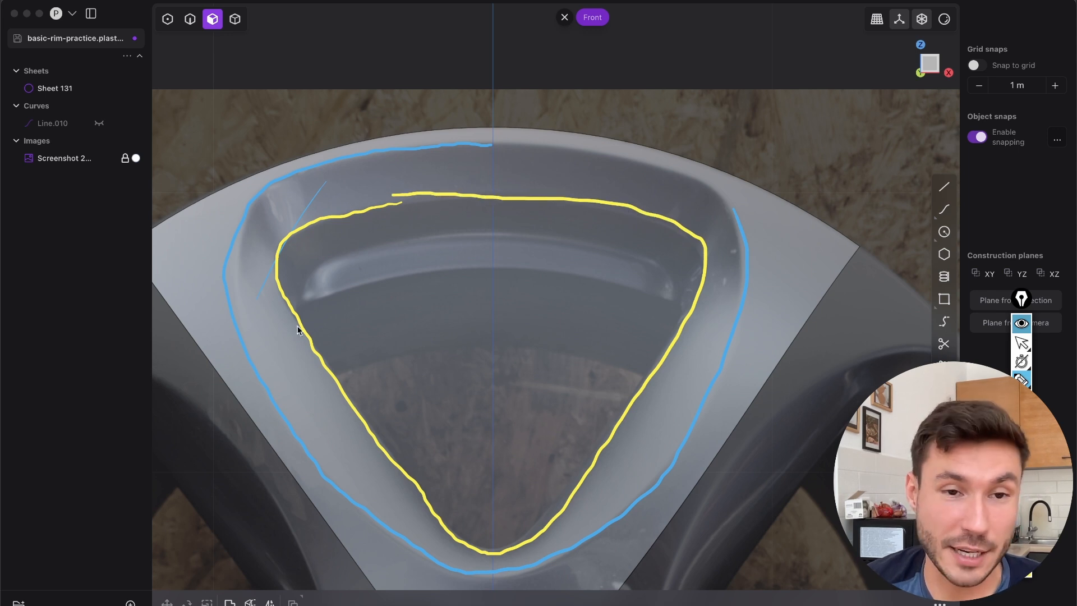
# Annotate the transition between the traced outlines with short yellow cross strokes, adding marks inward from the inner outline's upper edge
pyautogui.moveTo(288, 427); pyautogui.dragTo(330, 384)
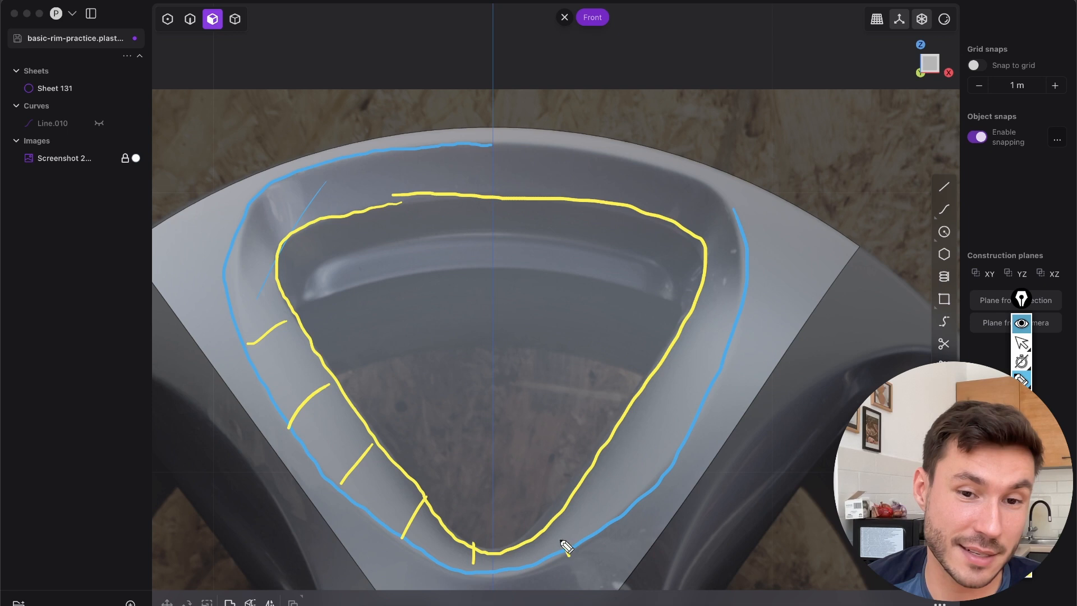
pyautogui.moveTo(684, 440); pyautogui.dragTo(623, 396)
pyautogui.moveTo(729, 373); pyautogui.dragTo(663, 368)
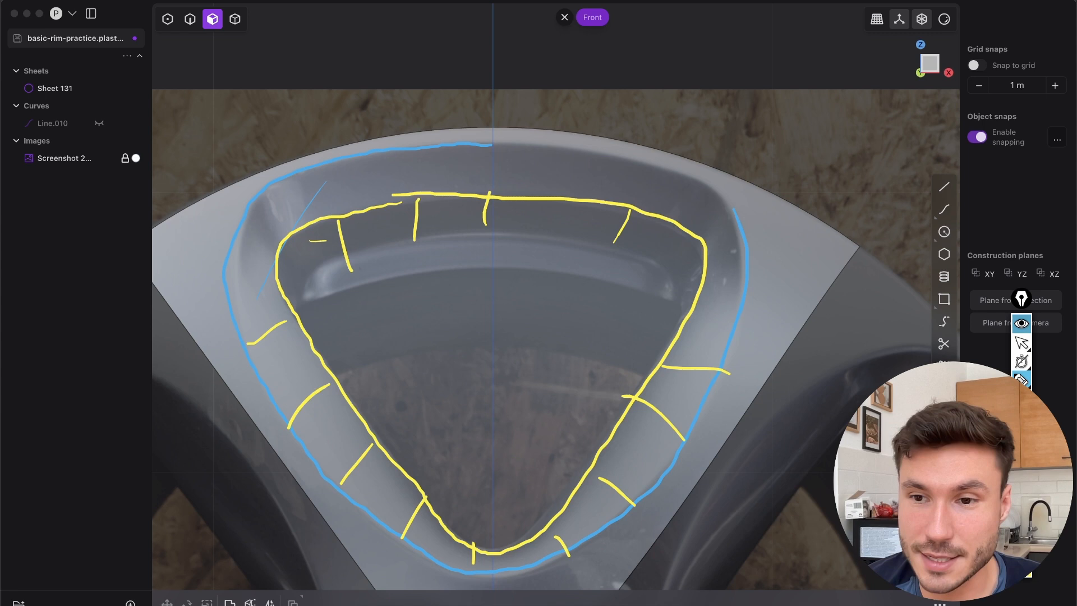
# Clear the annotation strokes, return to the normal cursor, and check the upper opening's outline in the Front view
pyautogui.click(1022, 493)
pyautogui.click(1022, 343)
pyautogui.scroll(-5, 622, 218)
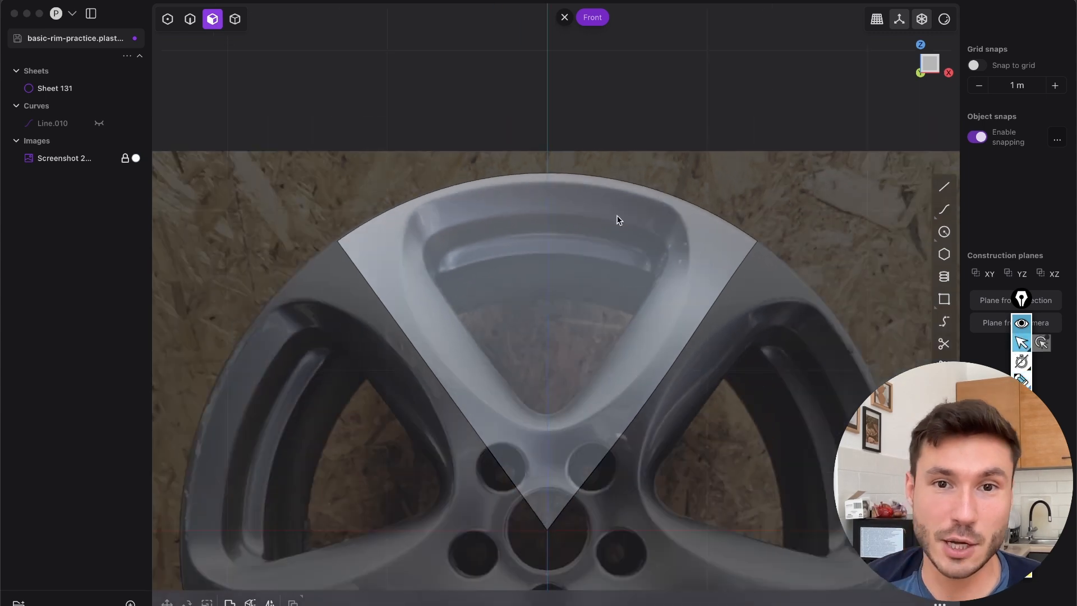
pyautogui.scroll(3, 617, 220)
pyautogui.keyDown('shift'); pyautogui.moveTo(749, 279); pyautogui.dragTo(815, 260, button='middle'); pyautogui.keyUp('shift')
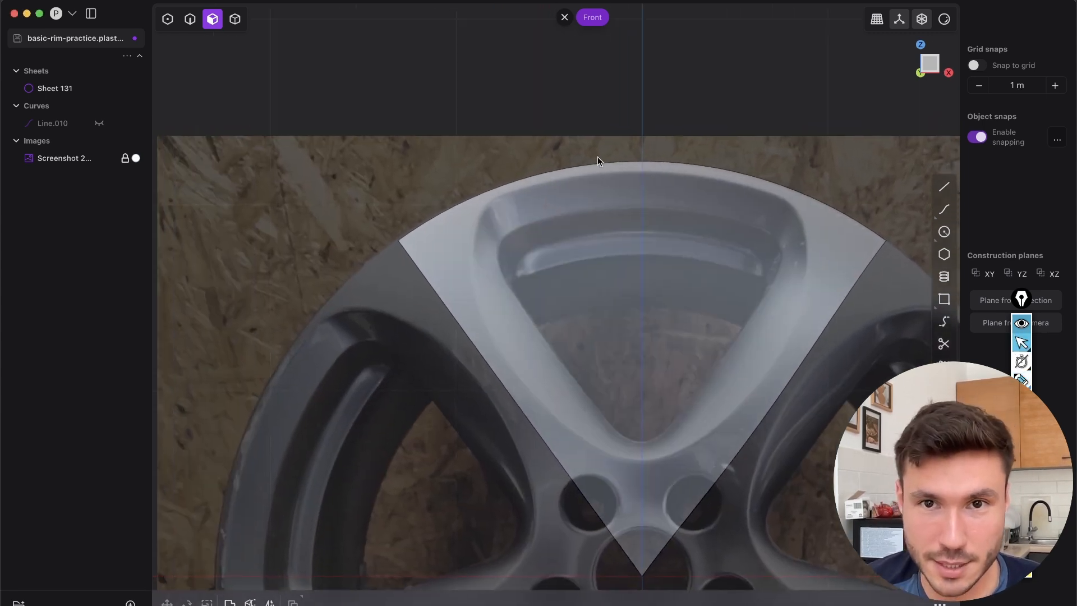
pyautogui.scroll(3, 597, 158)
pyautogui.keyDown('shift'); pyautogui.moveTo(600, 348); pyautogui.dragTo(539, 391, button='middle'); pyautogui.keyUp('shift')
pyautogui.scroll(4, 589, 216)
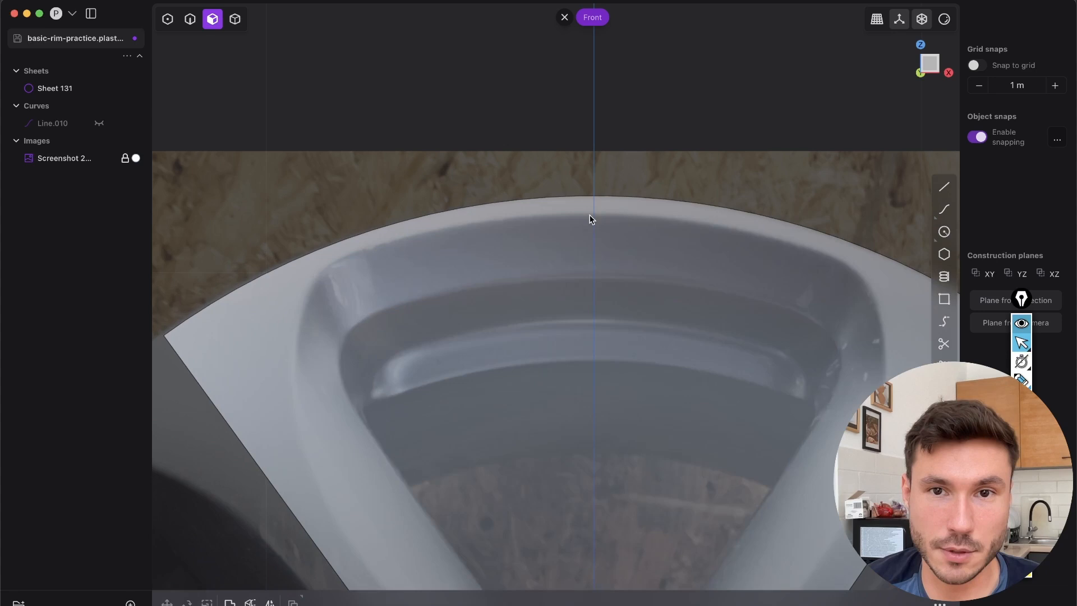
pyautogui.scroll(-2, 563, 260)
pyautogui.keyDown('shift'); pyautogui.moveTo(630, 312); pyautogui.dragTo(695, 223, button='middle'); pyautogui.keyUp('shift')
pyautogui.moveTo(944, 209)
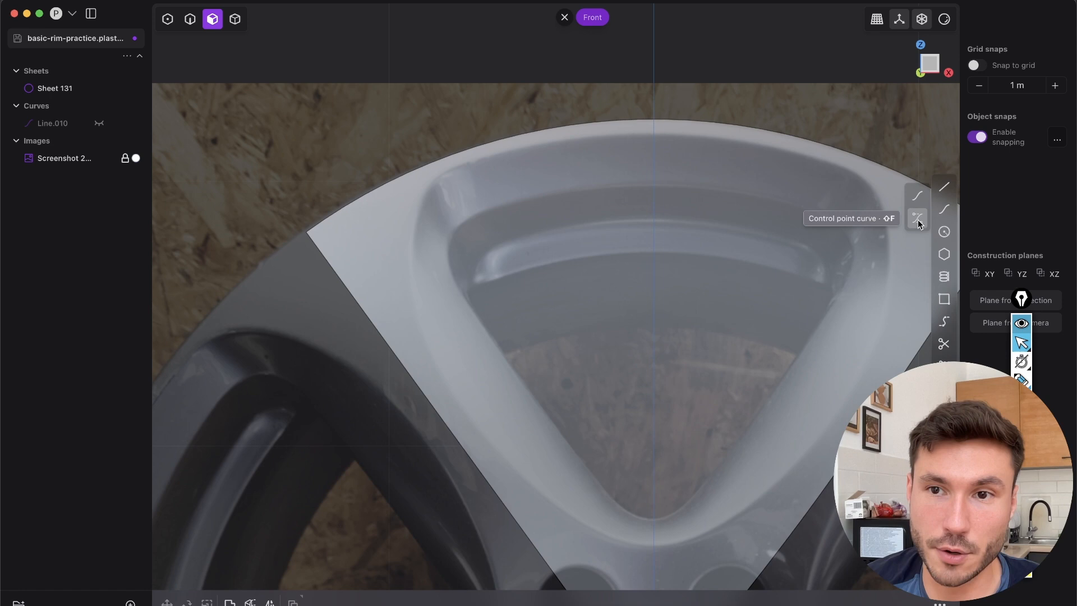
pyautogui.click(919, 222)
pyautogui.scroll(5, 640, 271)
pyautogui.scroll(-5, 681, 168)
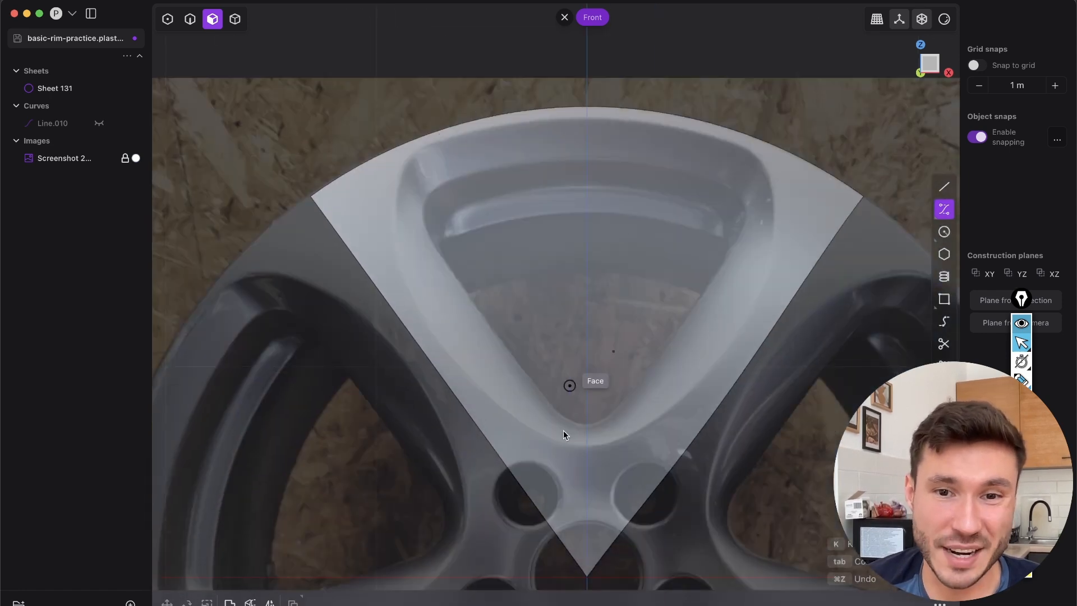
pyautogui.scroll(2, 575, 141)
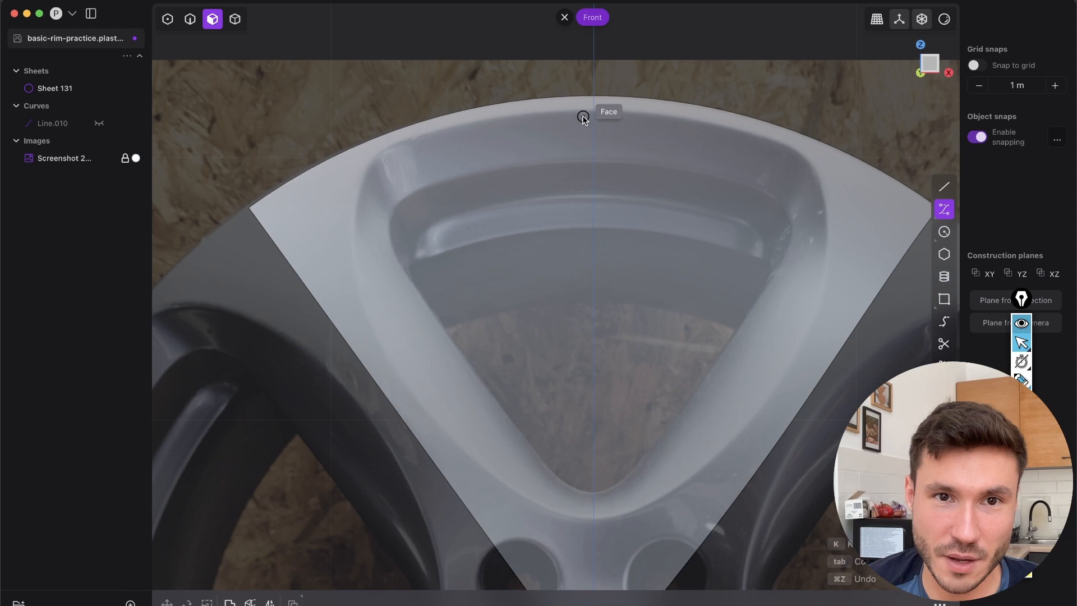
pyautogui.press('Escape')
# Draw a vertical straight line along the wedge's centreline, extending past the wedge at both ends
pyautogui.scroll(-3, 610, 304)
pyautogui.scroll(3, 620, 203)
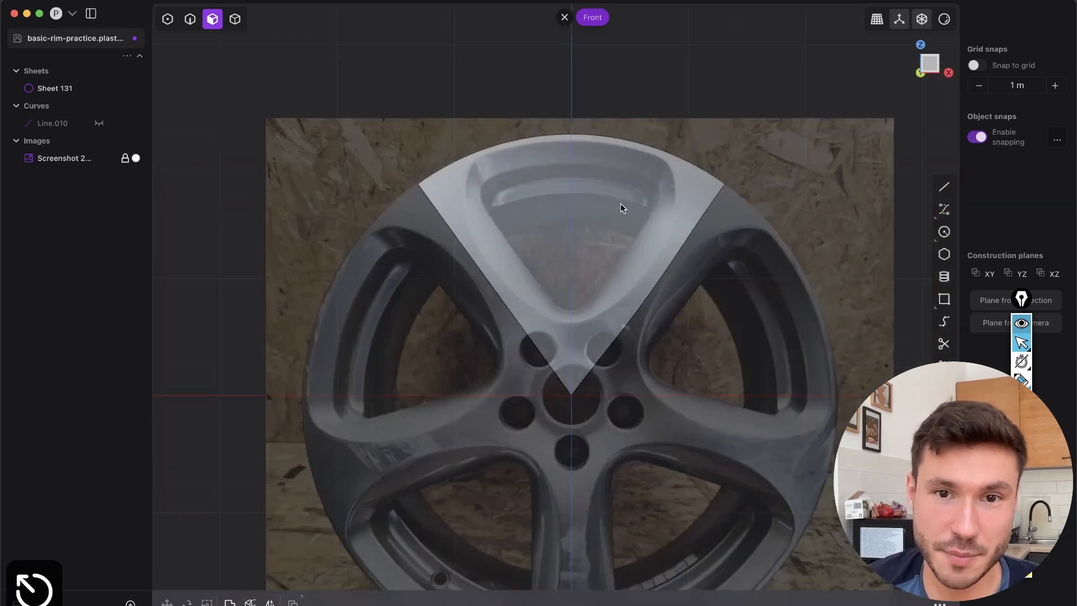
pyautogui.scroll(1, 649, 457)
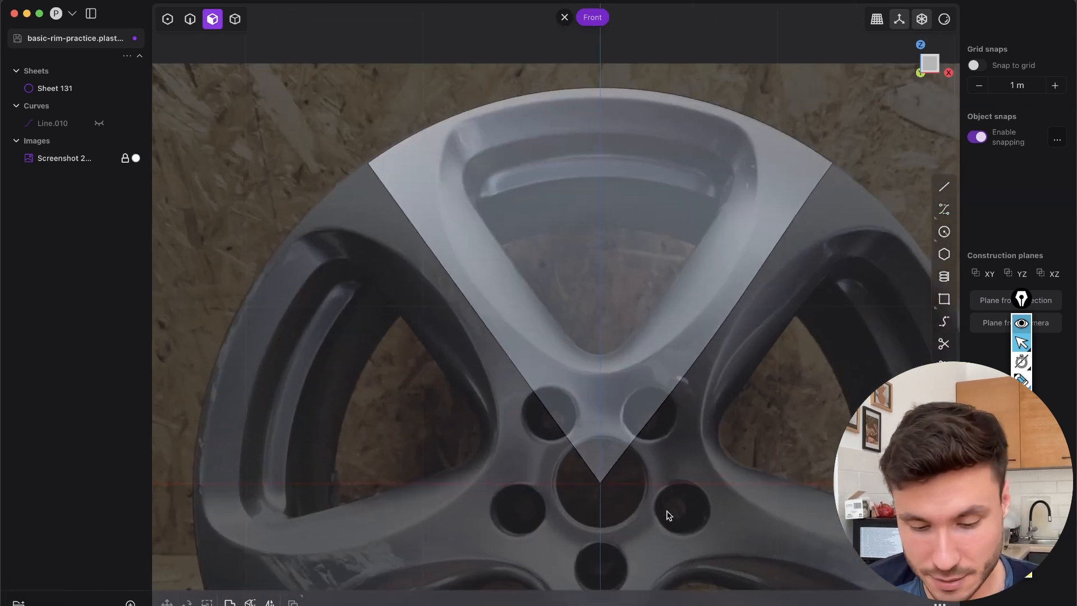
pyautogui.hotkey('shift', 'a')
pyautogui.click(601, 523)
pyautogui.keyDown('shift'); pyautogui.moveTo(603, 115); pyautogui.dragTo(611, 186, button='middle'); pyautogui.keyUp('shift')
pyautogui.click(609, 114)
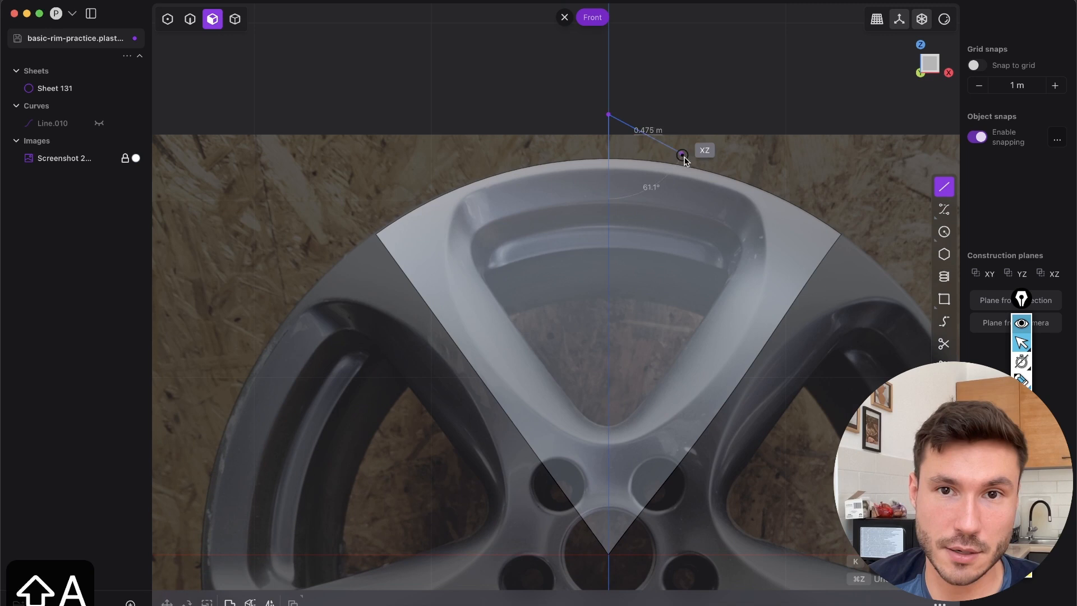
pyautogui.rightClick(692, 150)
# Cut the wedge sheet along the vertical centreline and delete its right half
pyautogui.press('c')
pyautogui.click(682, 332)
pyautogui.rightClick(771, 290)
pyautogui.rightClick(775, 289)
pyautogui.click(801, 332)
pyautogui.press('Tab')
pyautogui.click(770, 267)
pyautogui.press('x')
# Switch to edge selection and delete the vertical cutting line, staying in the Front view
pyautogui.press('2')
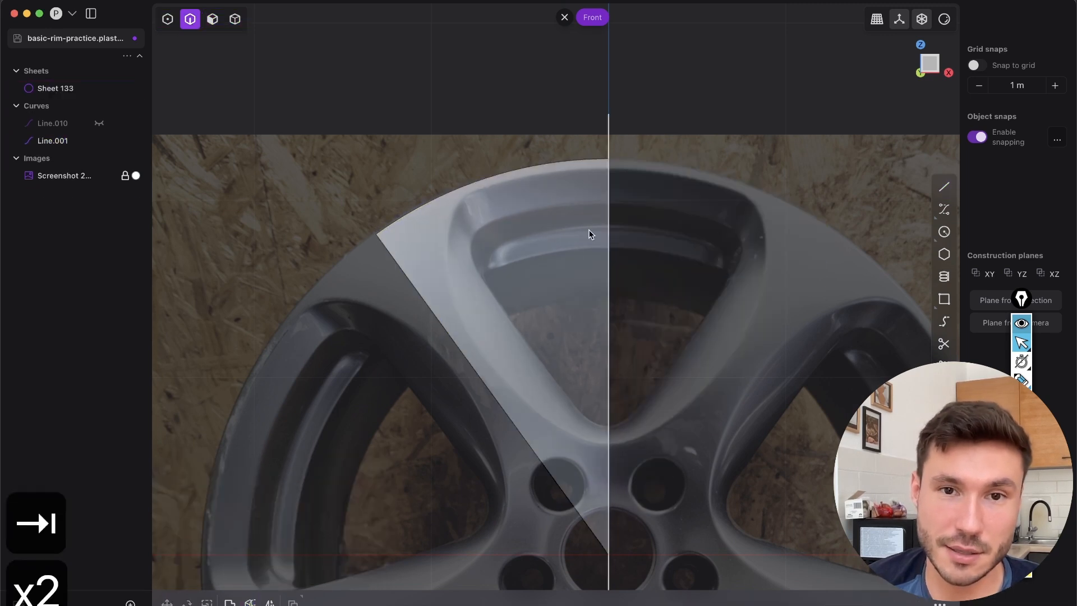
pyautogui.scroll(-5, 586, 208)
pyautogui.moveTo(577, 203); pyautogui.dragTo(553, 263, button='middle')
pyautogui.click(929, 71)
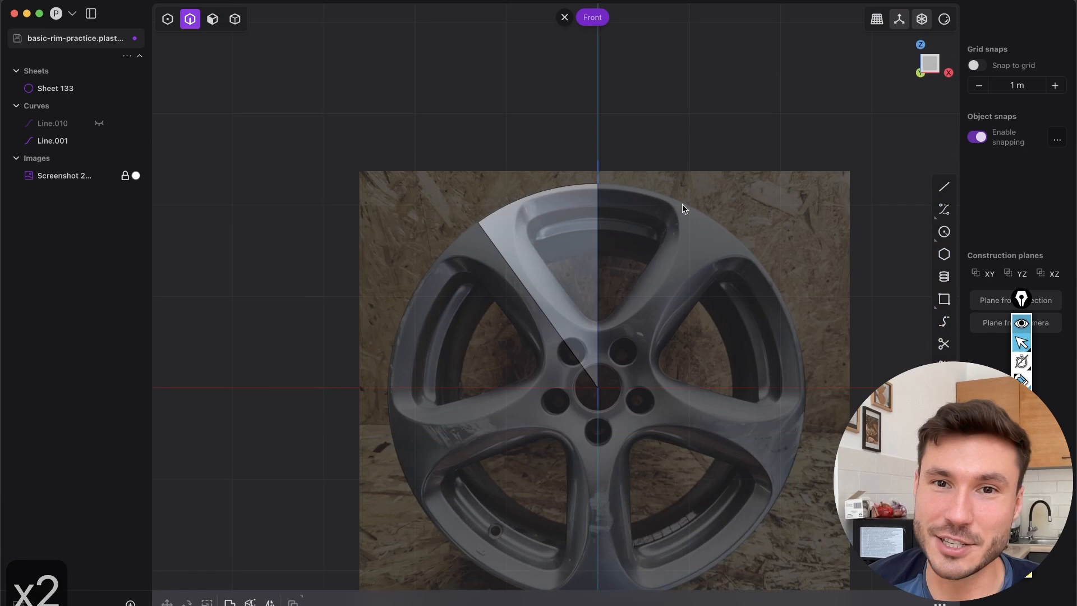
pyautogui.scroll(5, 560, 179)
pyautogui.scroll(2, 557, 260)
pyautogui.scroll(3, 596, 202)
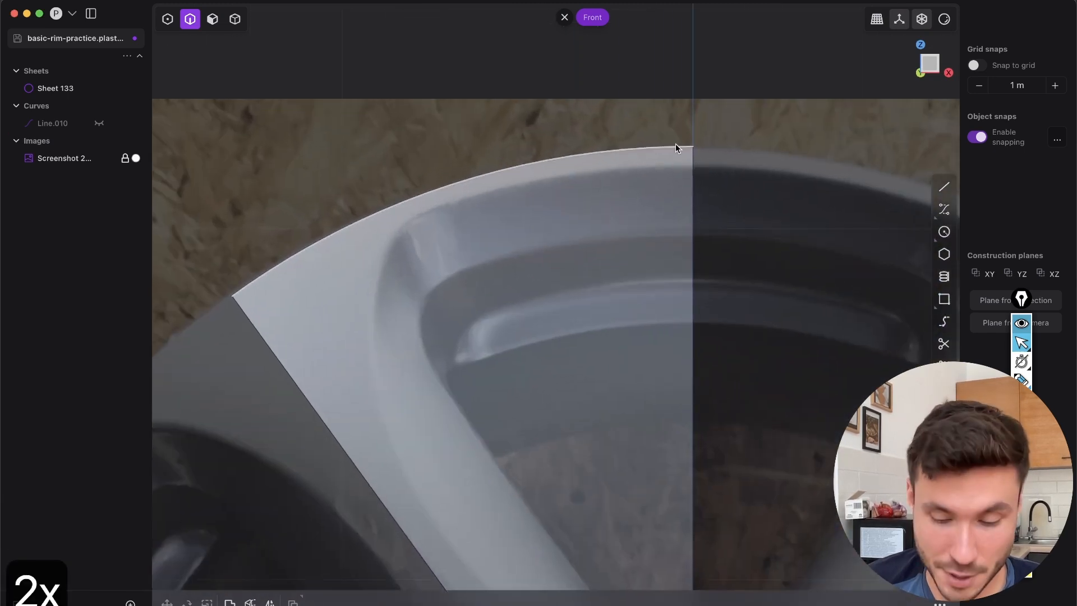
# Start a control point curve on the half wedge's centre edge and place points around the opening's upper-left outer corner
pyautogui.moveTo(944, 209)
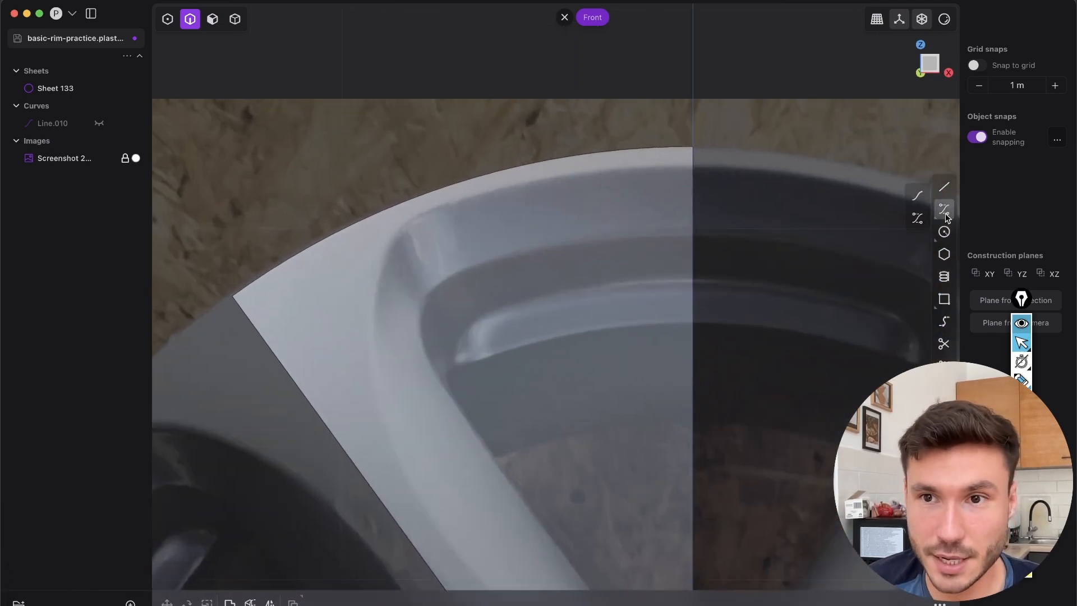
pyautogui.click(917, 222)
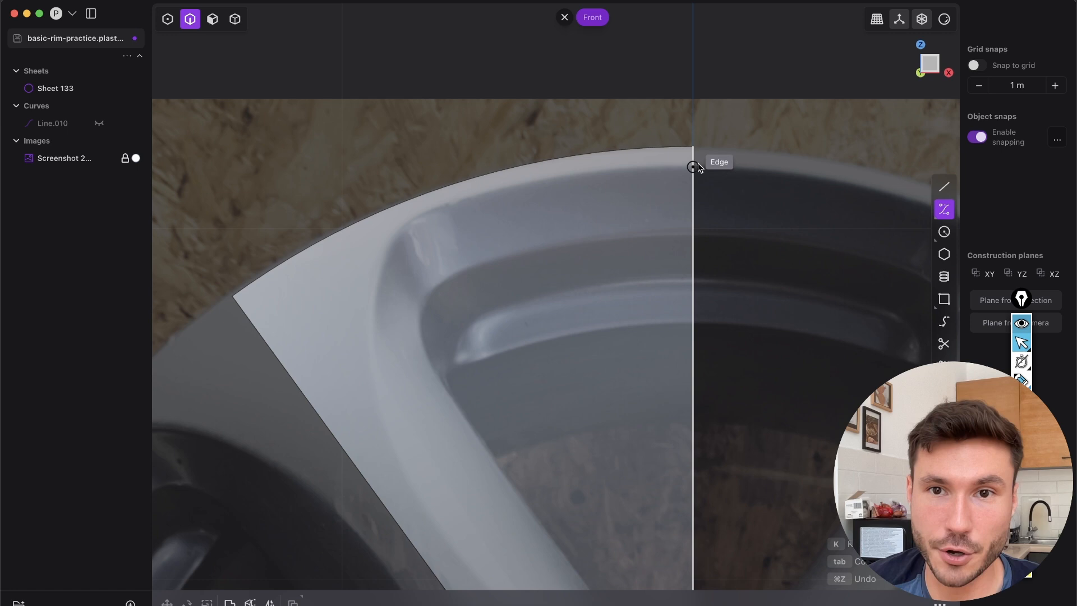
pyautogui.click(693, 168)
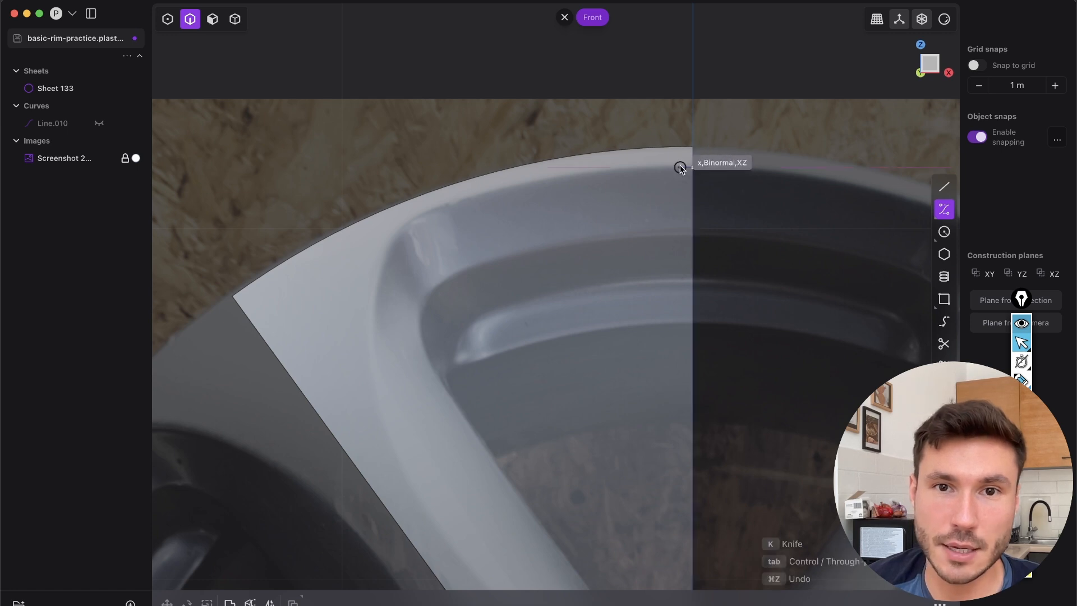
pyautogui.click(546, 167)
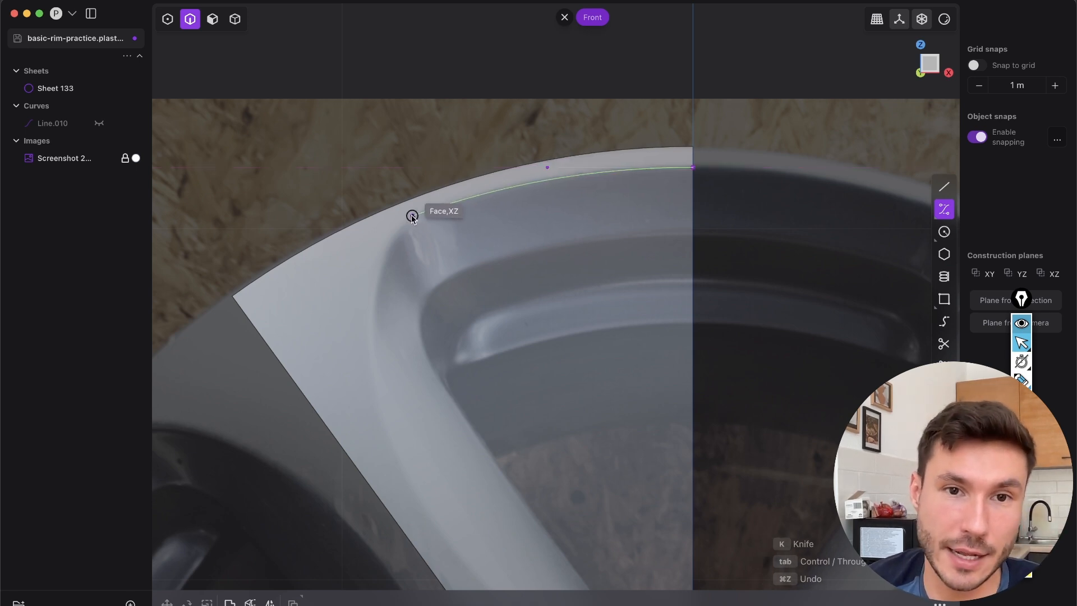
pyautogui.click(331, 254)
pyautogui.click(310, 333)
# Try control points down the opening's left side and outward of its lower tip
pyautogui.click(396, 467)
pyautogui.keyDown('shift'); pyautogui.moveTo(442, 312); pyautogui.dragTo(428, 30, button='middle'); pyautogui.keyUp('shift')
pyautogui.click(471, 319)
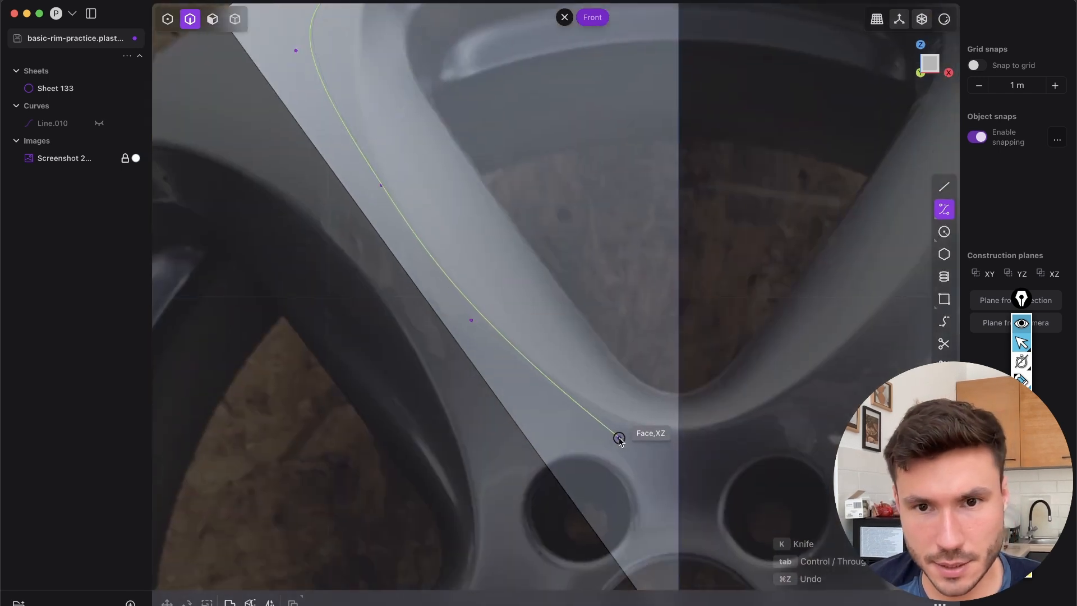
pyautogui.click(608, 430)
pyautogui.keyDown('shift'); pyautogui.moveTo(700, 411); pyautogui.dragTo(607, 345, button='middle'); pyautogui.keyUp('shift')
pyautogui.scroll(5, 595, 337)
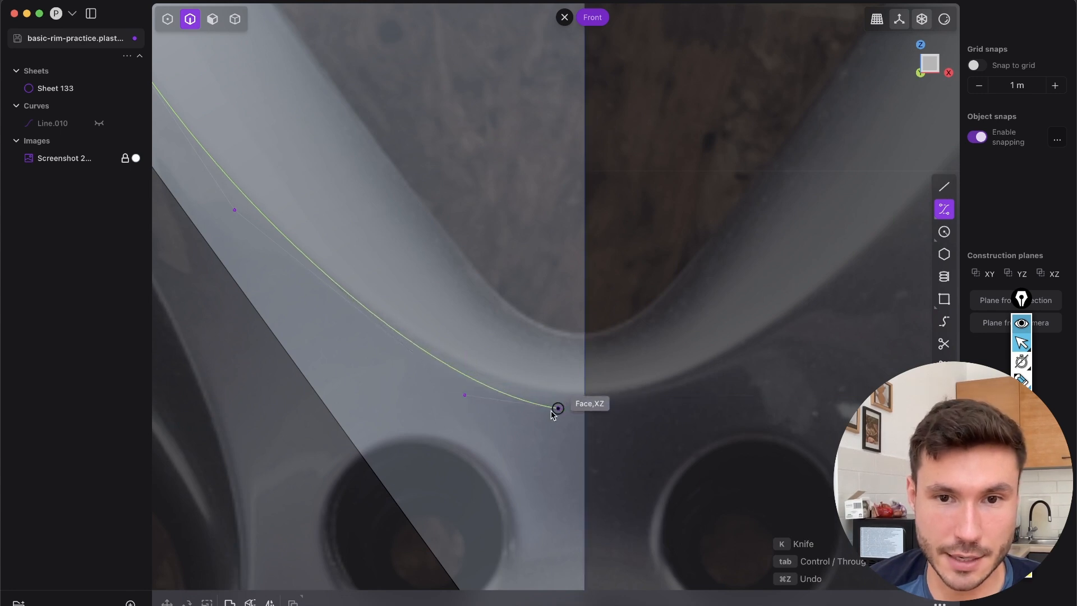
# Place replacement control points down the opening's left side so the curve follows the outer outline toward the lower tip
pyautogui.click(329, 367)
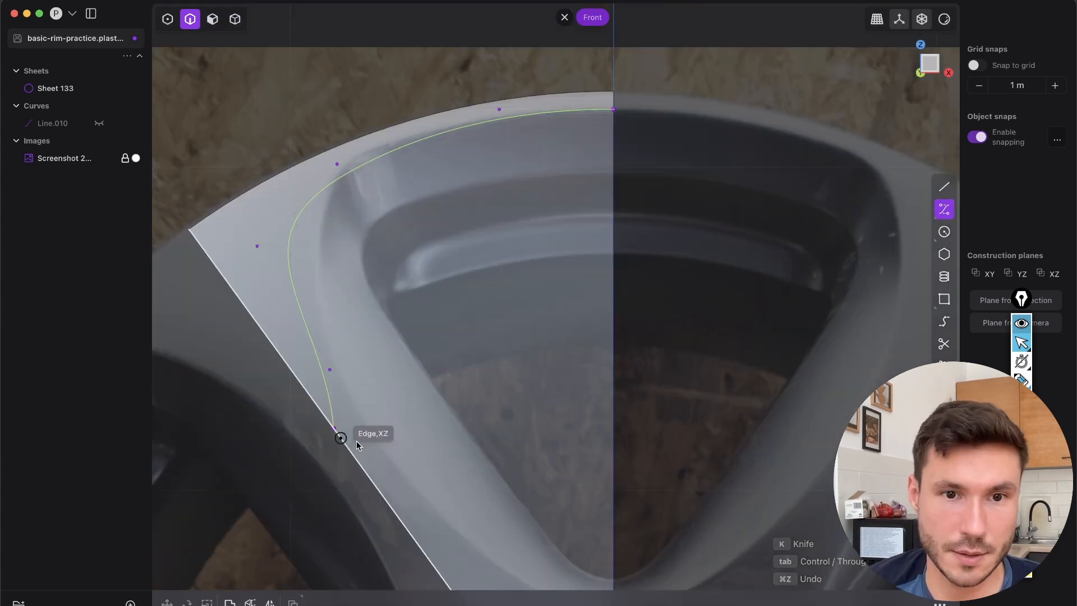
pyautogui.keyDown('shift'); pyautogui.moveTo(340, 439); pyautogui.dragTo(357, 248, button='middle'); pyautogui.keyUp('shift')
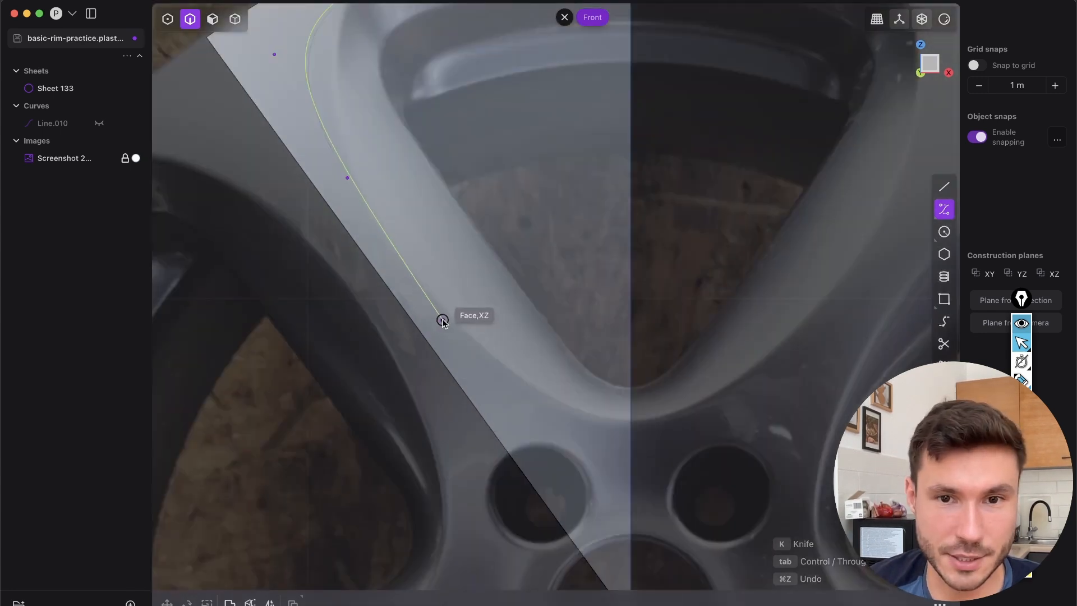
pyautogui.scroll(5, 504, 328)
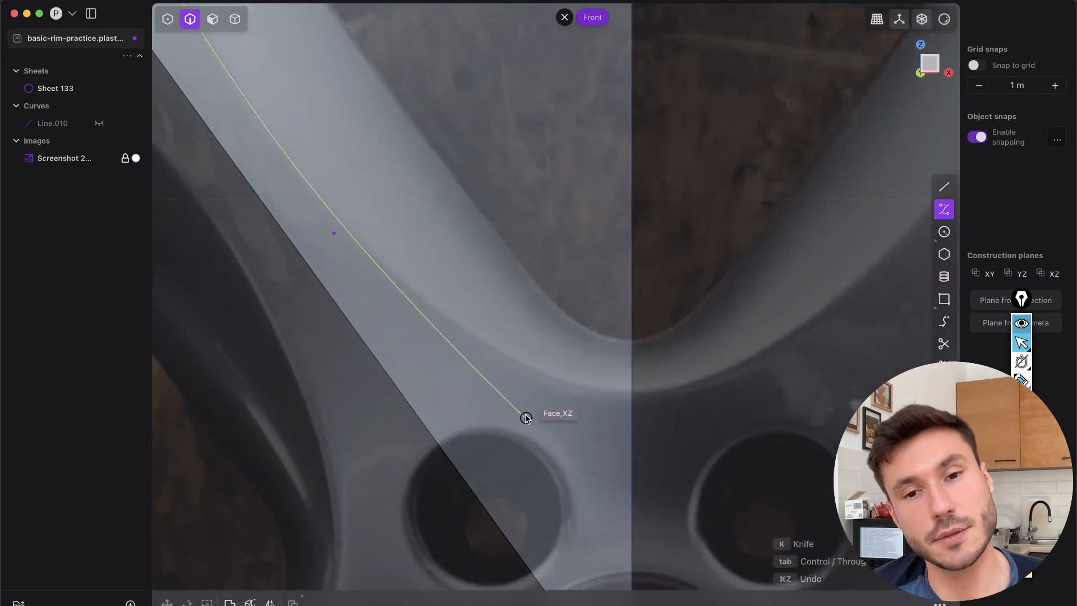
pyautogui.keyDown('shift'); pyautogui.moveTo(566, 423); pyautogui.dragTo(570, 461, button='middle'); pyautogui.keyUp('shift')
pyautogui.scroll(2, 564, 453)
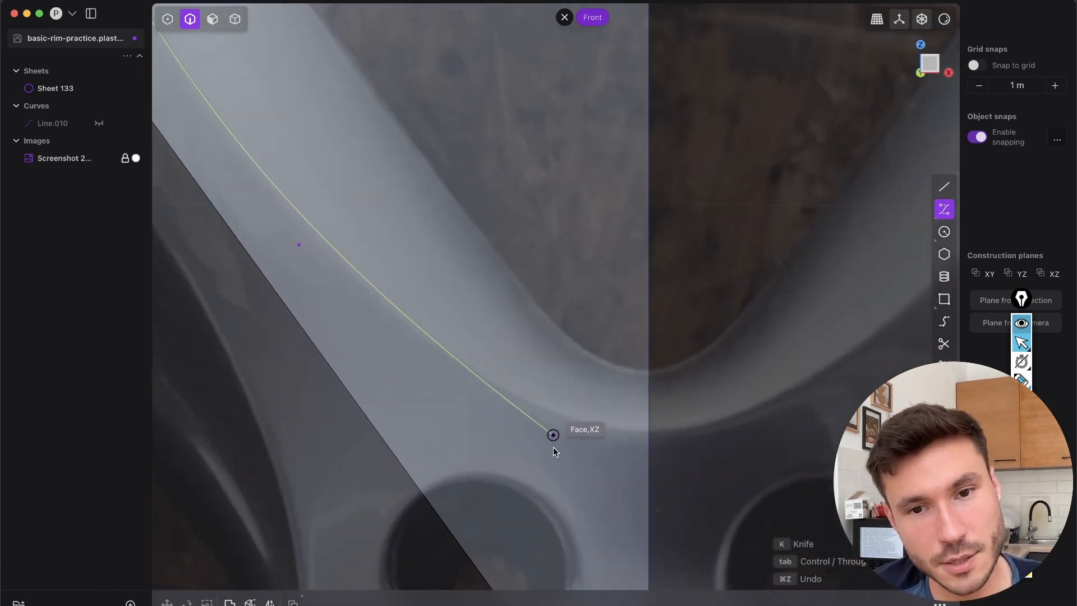
pyautogui.scroll(-1, 546, 395)
pyautogui.scroll(1, 514, 331)
pyautogui.scroll(-2, 533, 428)
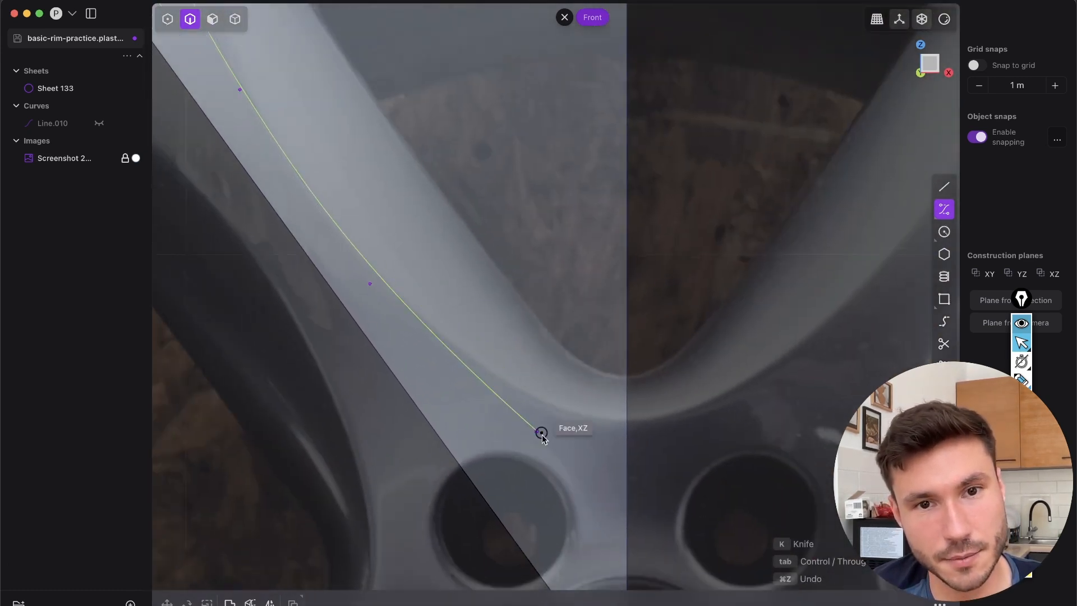
pyautogui.scroll(2, 565, 466)
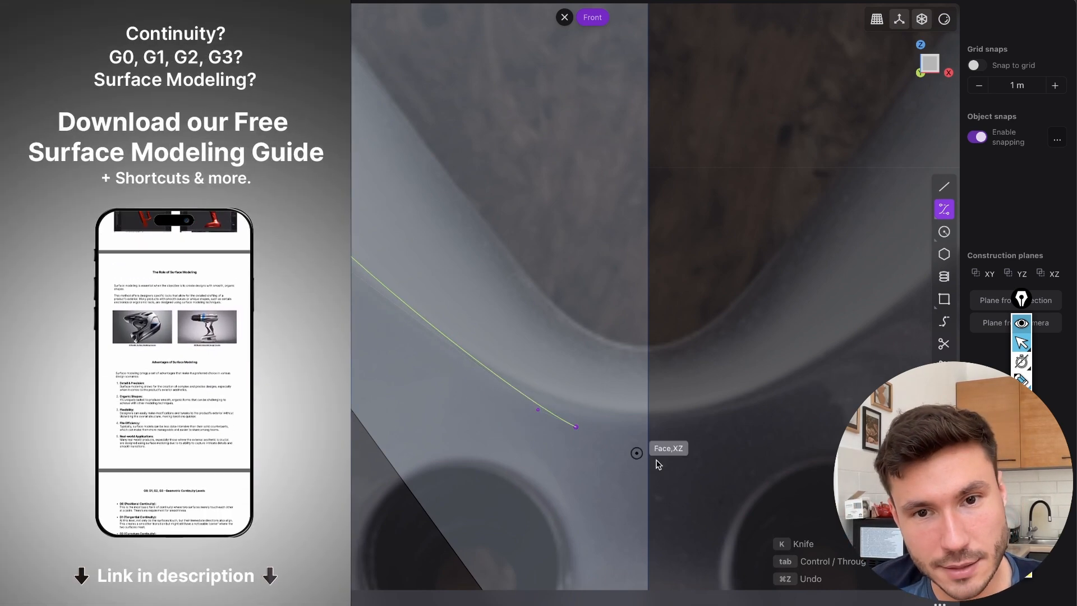
# Try a control point just below the opening's lower outline, a short distance before the centre edge
pyautogui.click(538, 410)
pyautogui.scroll(5, 649, 419)
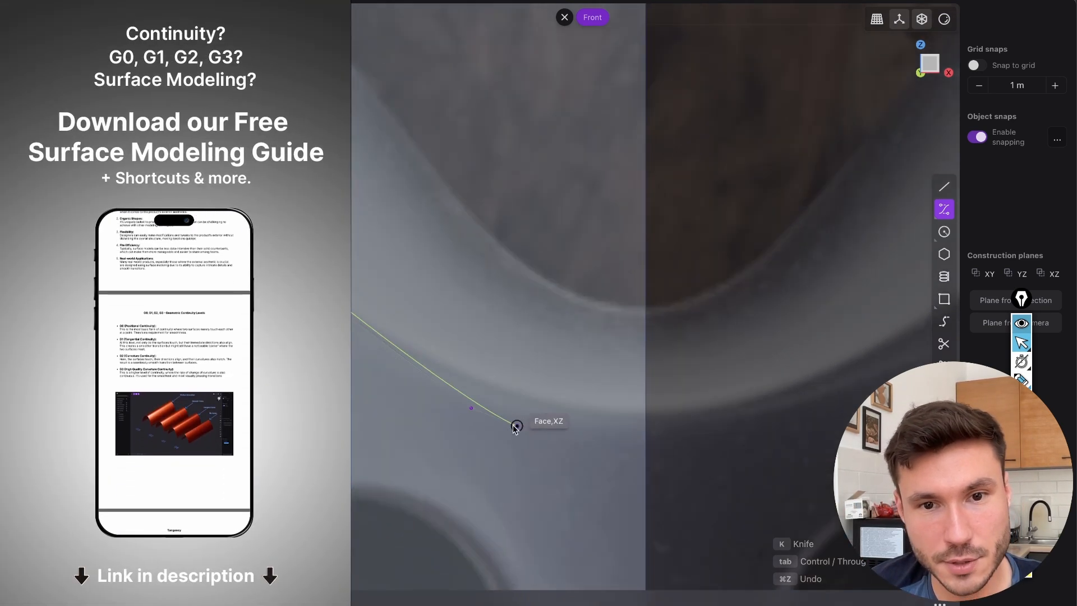
pyautogui.scroll(4, 642, 426)
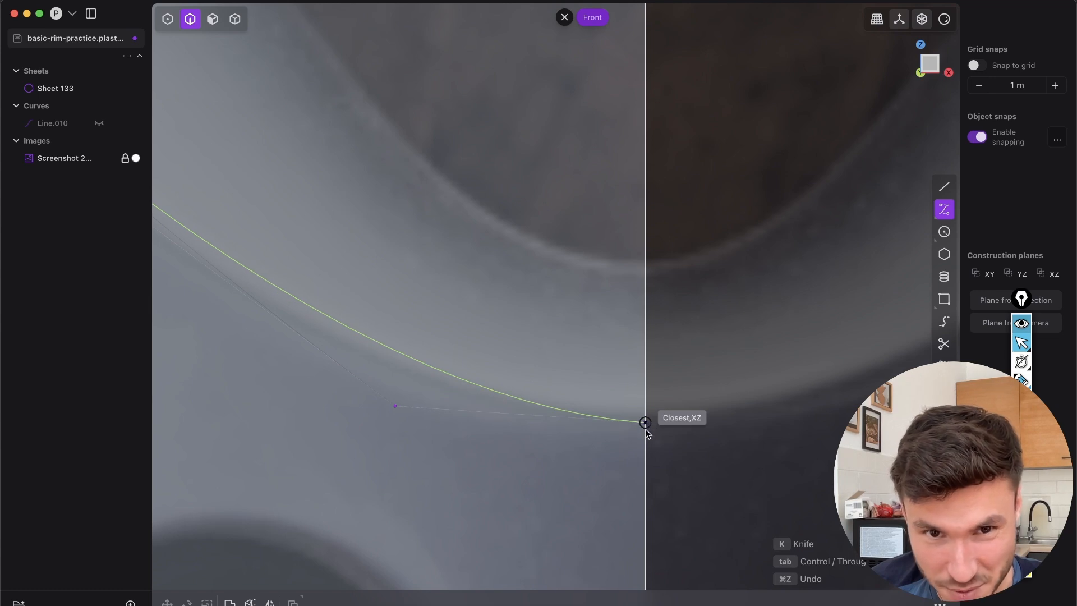
pyautogui.scroll(-5, 639, 419)
pyautogui.scroll(5, 628, 411)
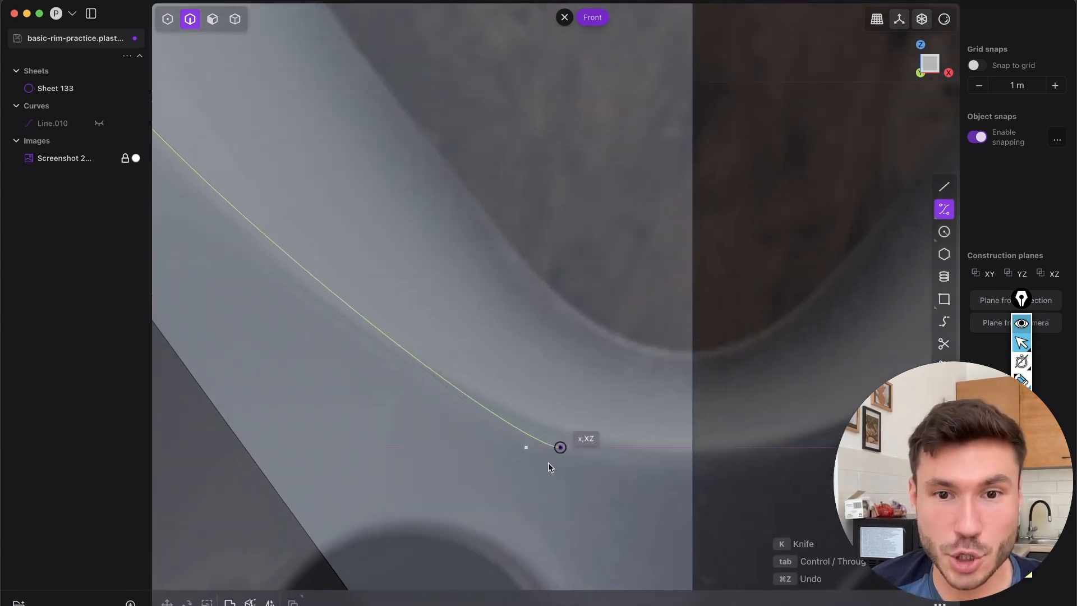
pyautogui.scroll(2, 508, 337)
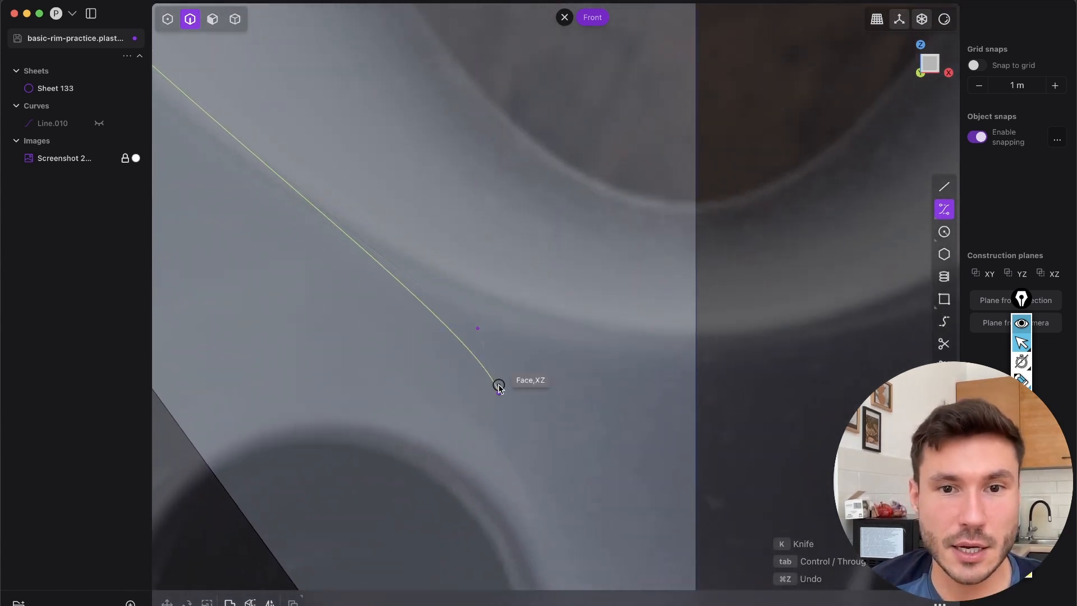
pyautogui.scroll(2, 513, 348)
pyautogui.scroll(-2, 514, 353)
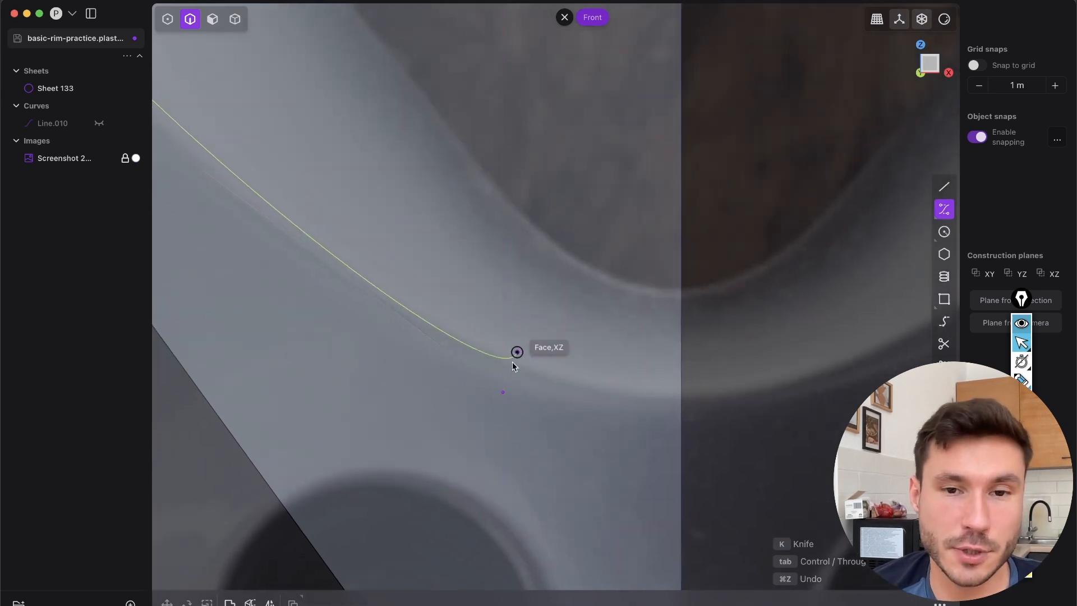
# Place the second-to-last control point below the lower tip, end the curve on the centre edge in Front view, and finish it
pyautogui.click(503, 392)
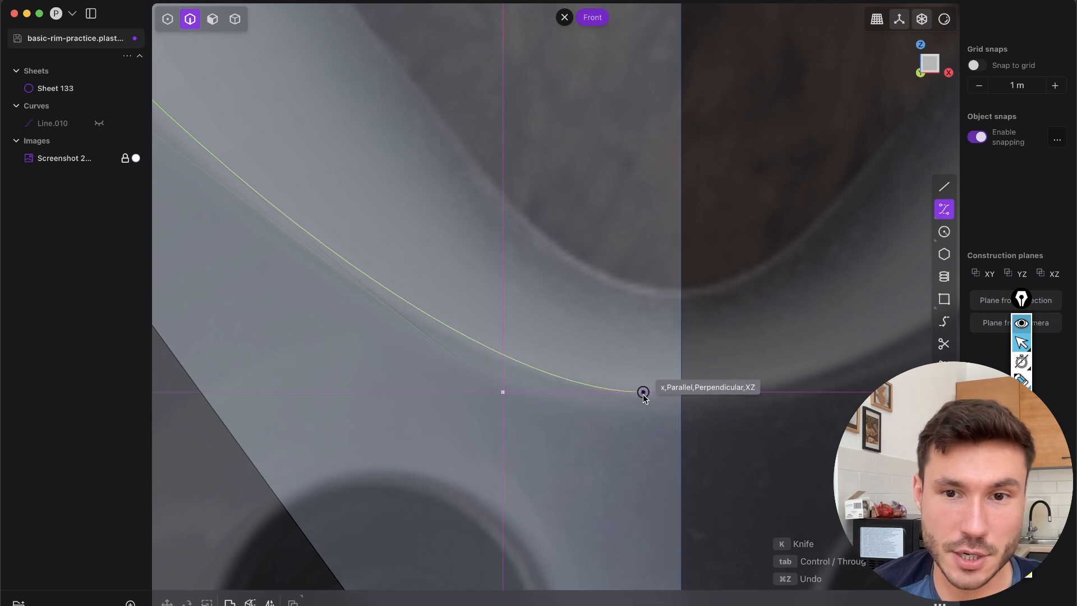
pyautogui.scroll(3, 695, 380)
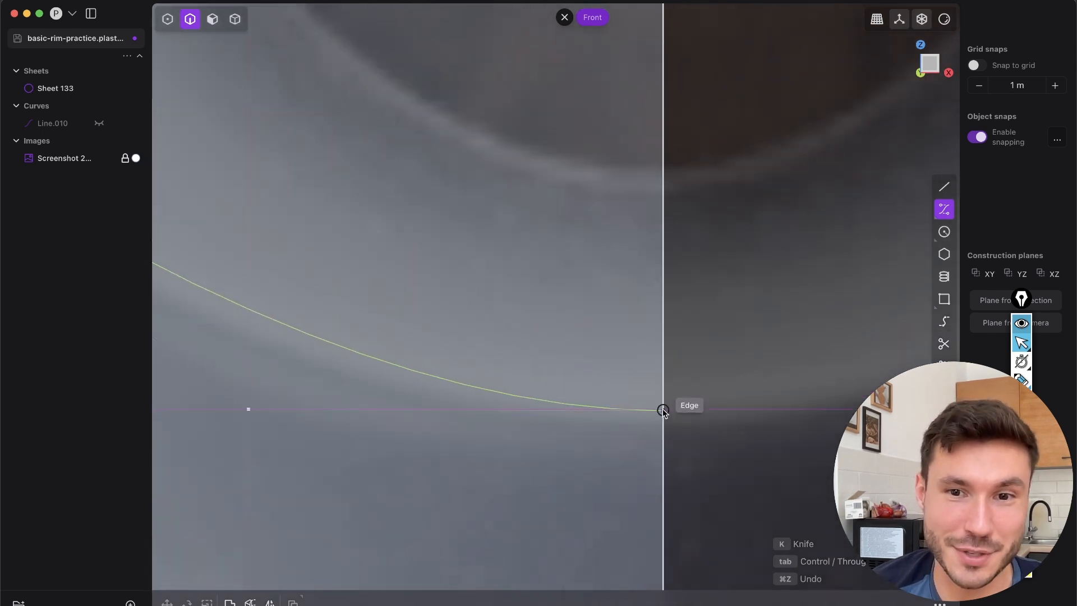
pyautogui.scroll(-5, 664, 413)
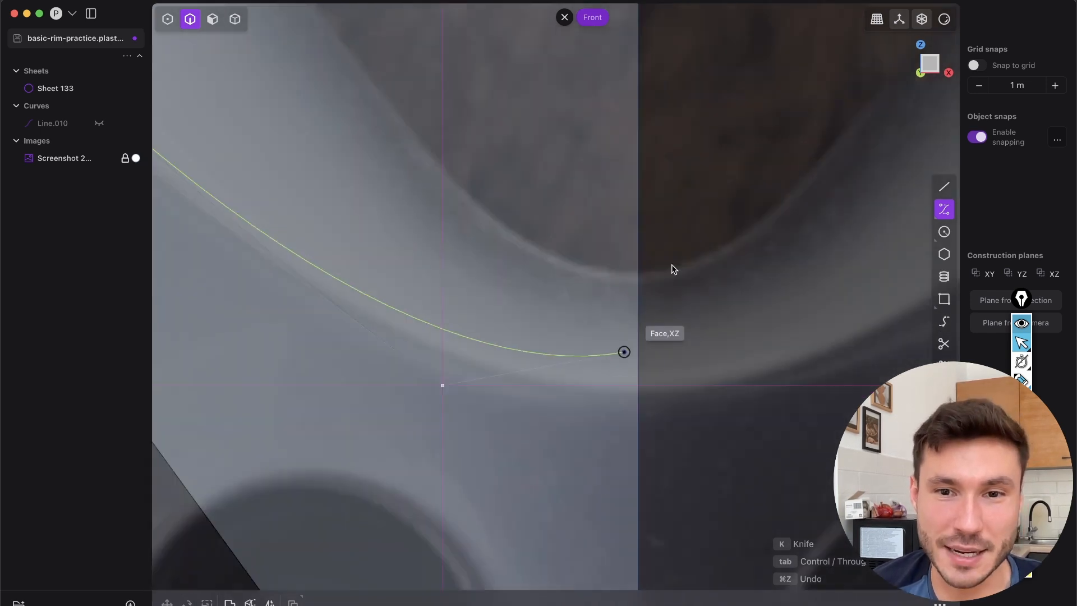
pyautogui.moveTo(613, 345); pyautogui.dragTo(622, 326, button='middle')
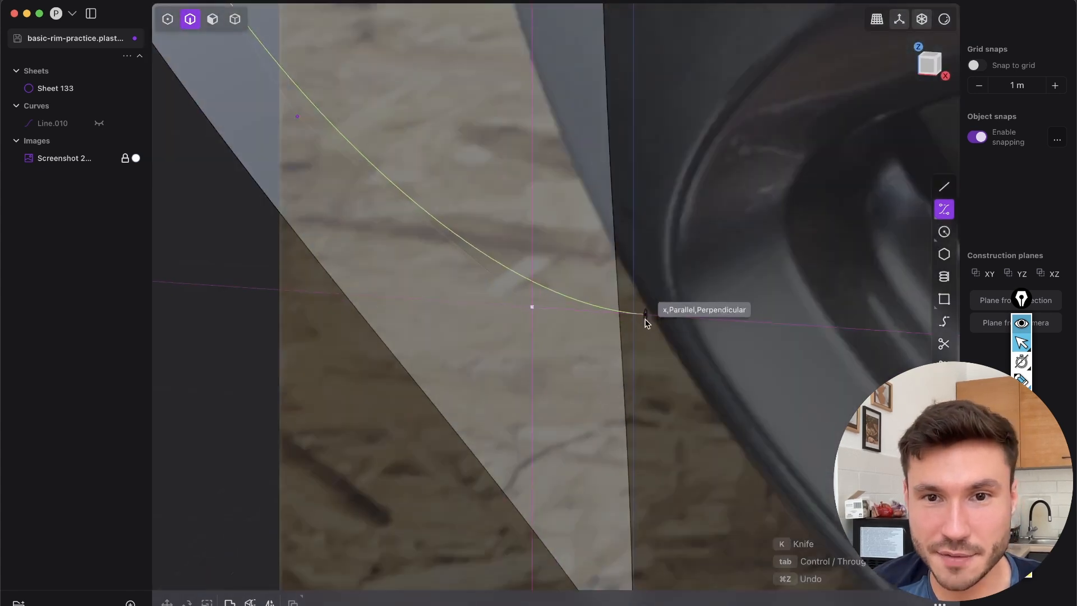
pyautogui.press('KP_1')
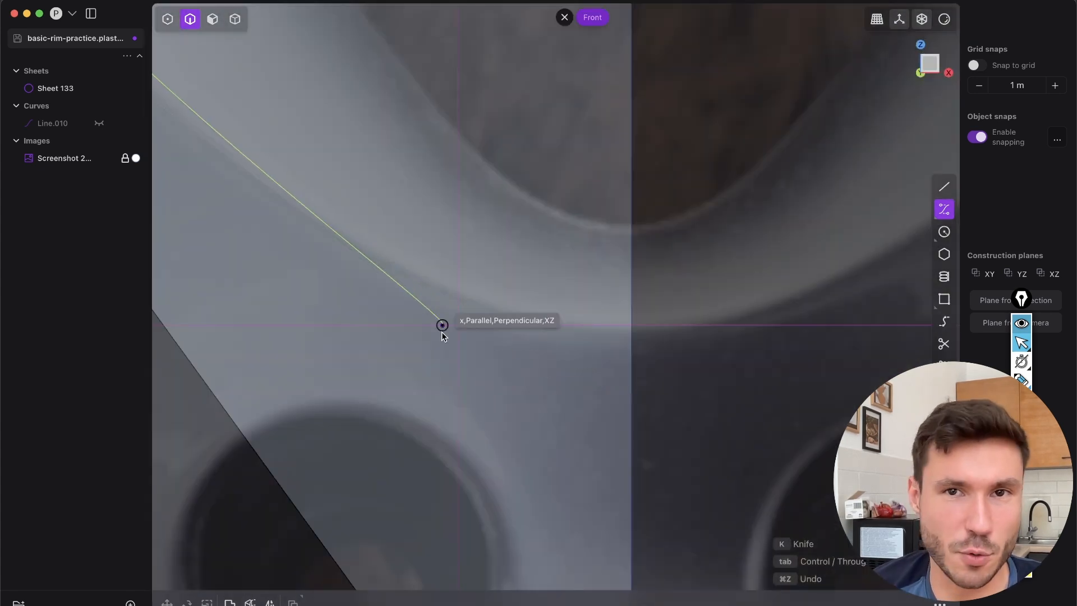
pyautogui.scroll(3, 632, 330)
pyautogui.click(631, 349)
pyautogui.press('Return')
pyautogui.scroll(-5, 593, 384)
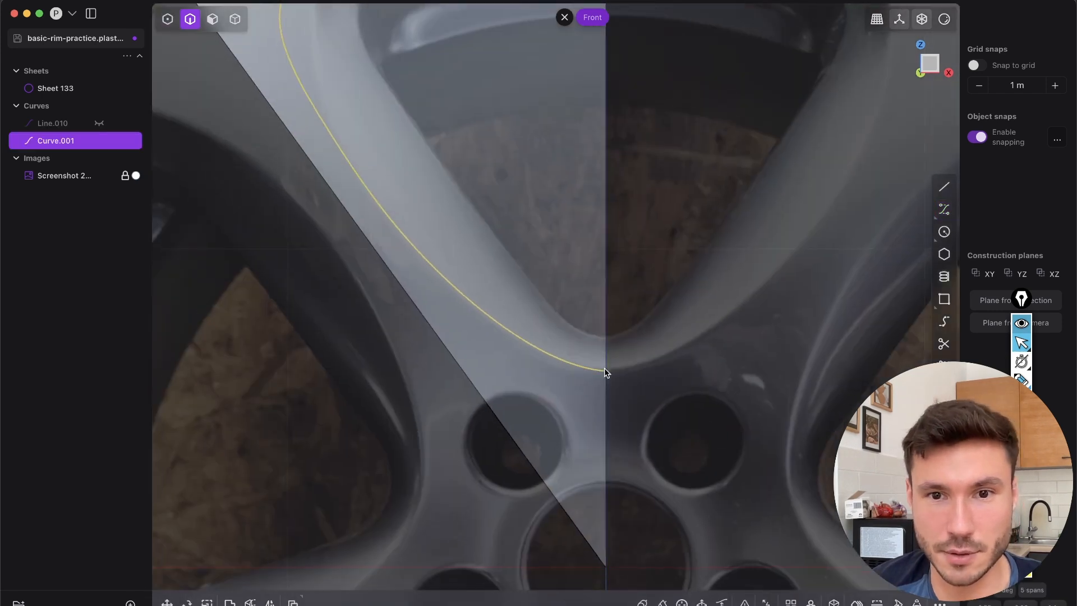
pyautogui.scroll(3, 748, 295)
pyautogui.scroll(2, 513, 378)
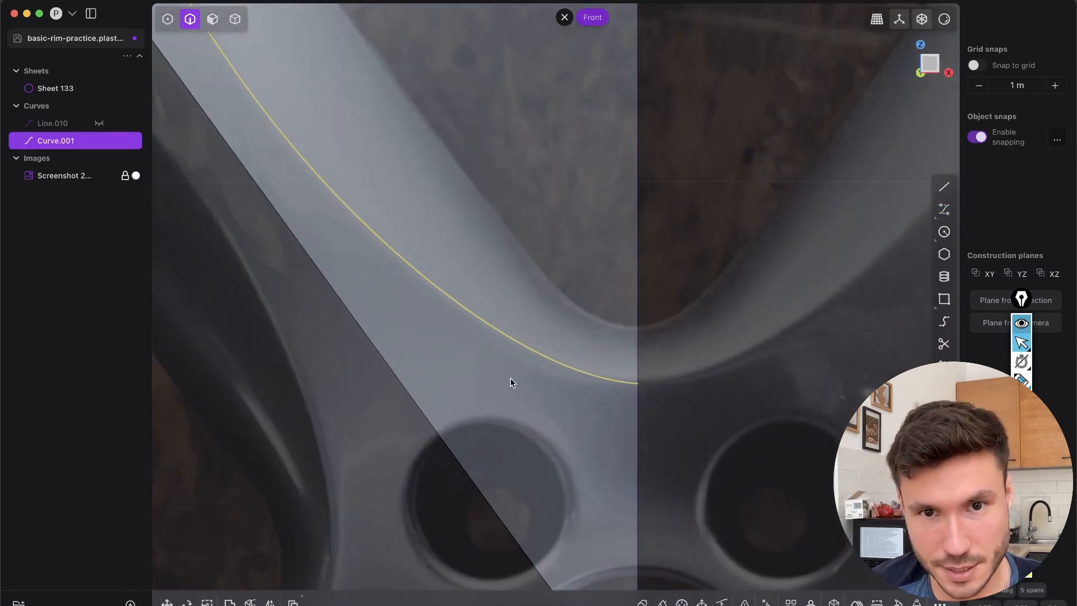
# Move the outer curve's second-to-last control point so it sits level with the curve's end point on the centre edge
pyautogui.press('1')
pyautogui.scroll(-2, 556, 395)
pyautogui.moveTo(540, 369); pyautogui.dragTo(564, 409)
pyautogui.scroll(5, 570, 380)
pyautogui.scroll(-2, 530, 480)
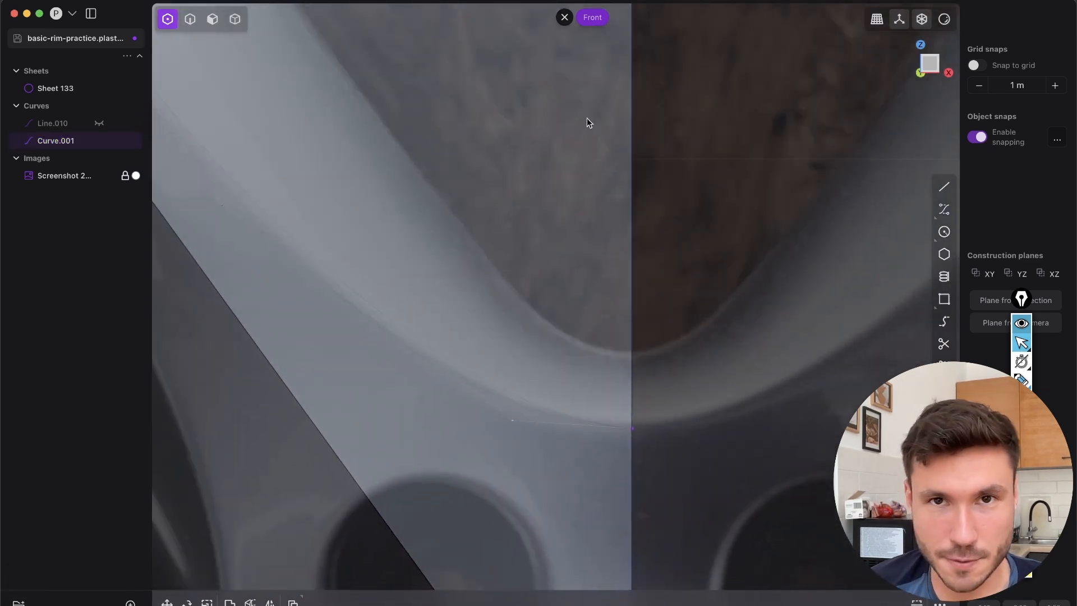
pyautogui.press('g')
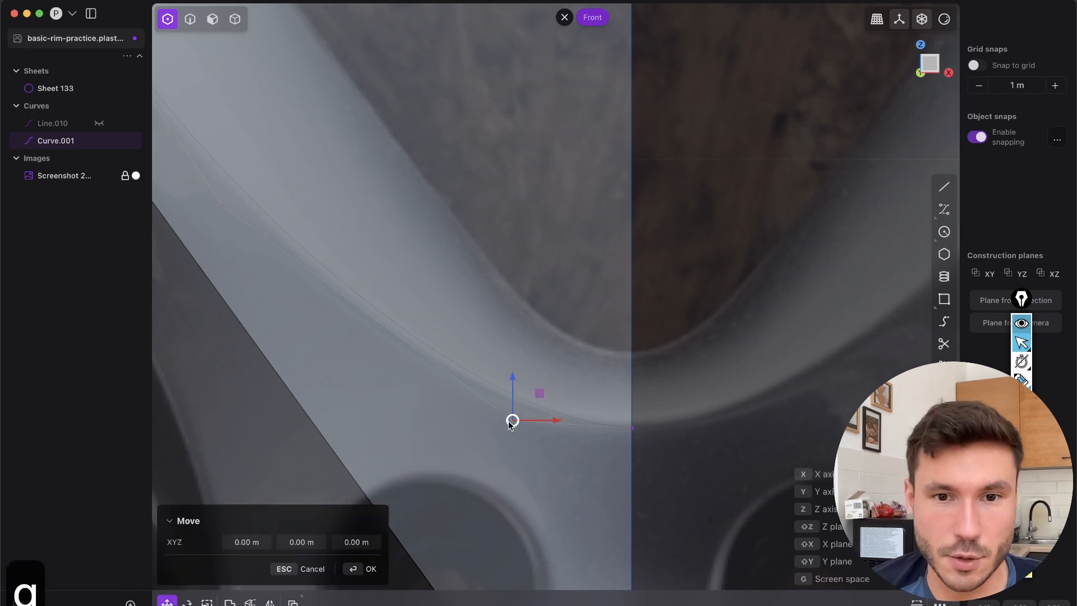
pyautogui.moveTo(514, 379); pyautogui.dragTo(637, 435)
pyautogui.scroll(-8, 601, 464)
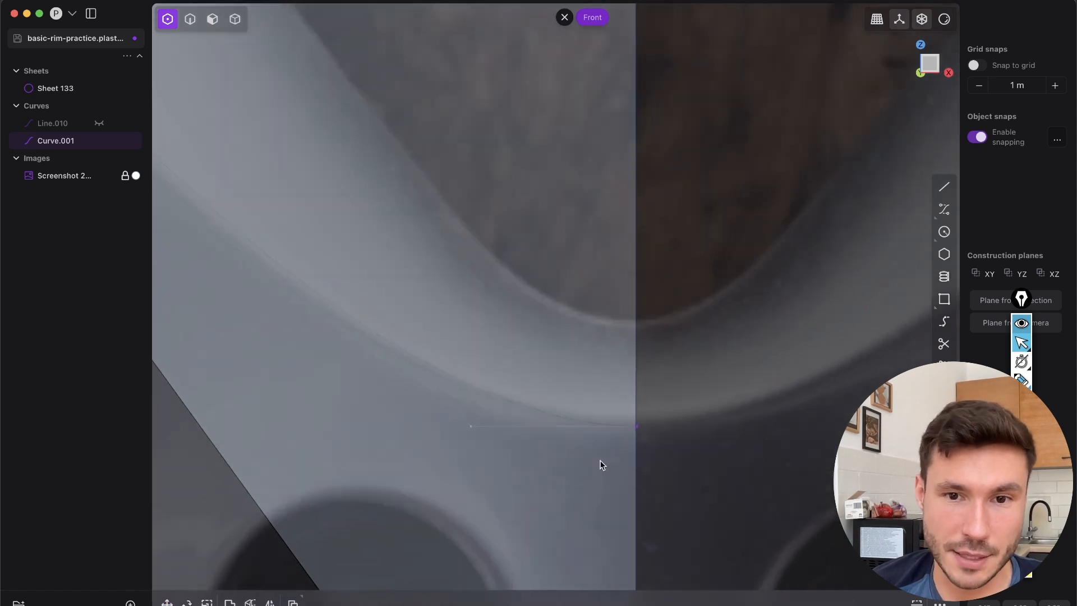
# Examine how the outer curve fits the lower tip in 3D and Front view, selecting its last two control points
pyautogui.moveTo(502, 342); pyautogui.dragTo(477, 293, button='middle')
pyautogui.press('2')
pyautogui.press('g')
pyautogui.moveTo(534, 269); pyautogui.dragTo(464, 318)
pyautogui.click(924, 72)
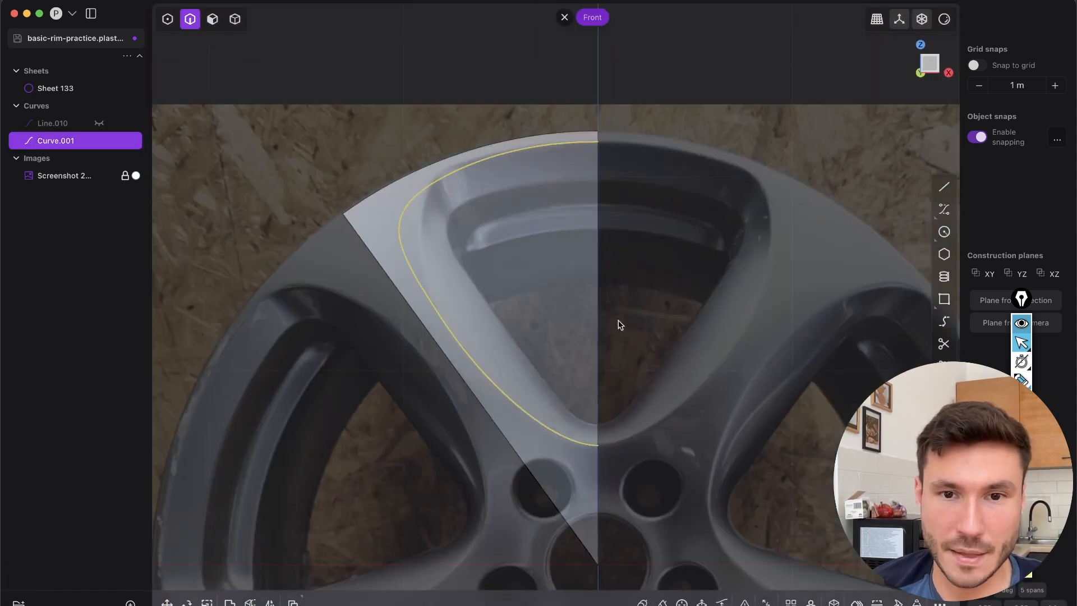
pyautogui.scroll(10, 618, 320)
pyautogui.press('1')
pyautogui.scroll(1, 573, 383)
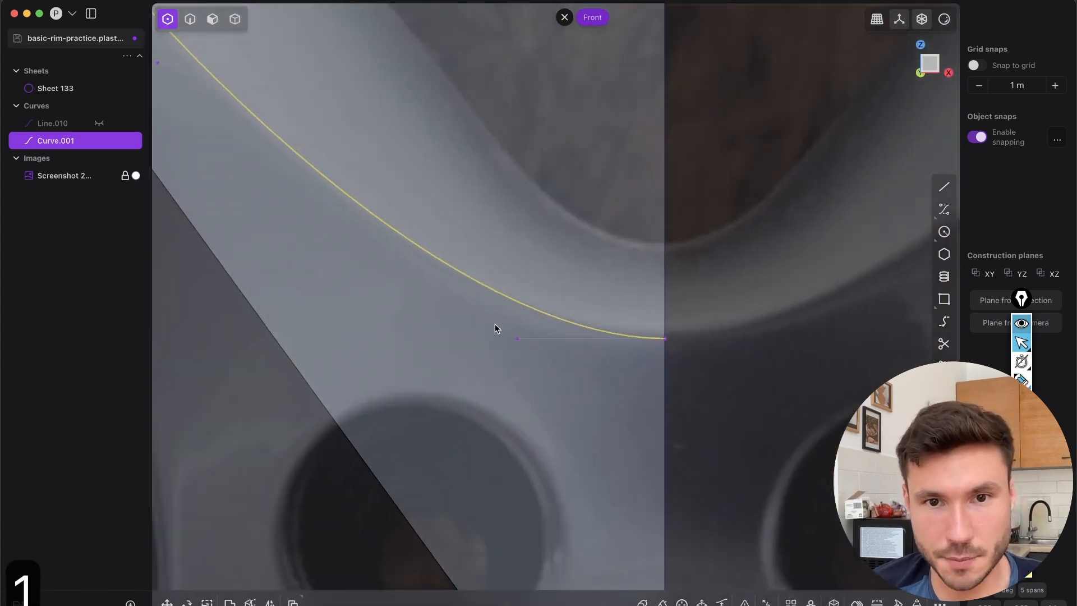
pyautogui.moveTo(631, 352); pyautogui.dragTo(674, 354)
pyautogui.moveTo(506, 329); pyautogui.dragTo(561, 344)
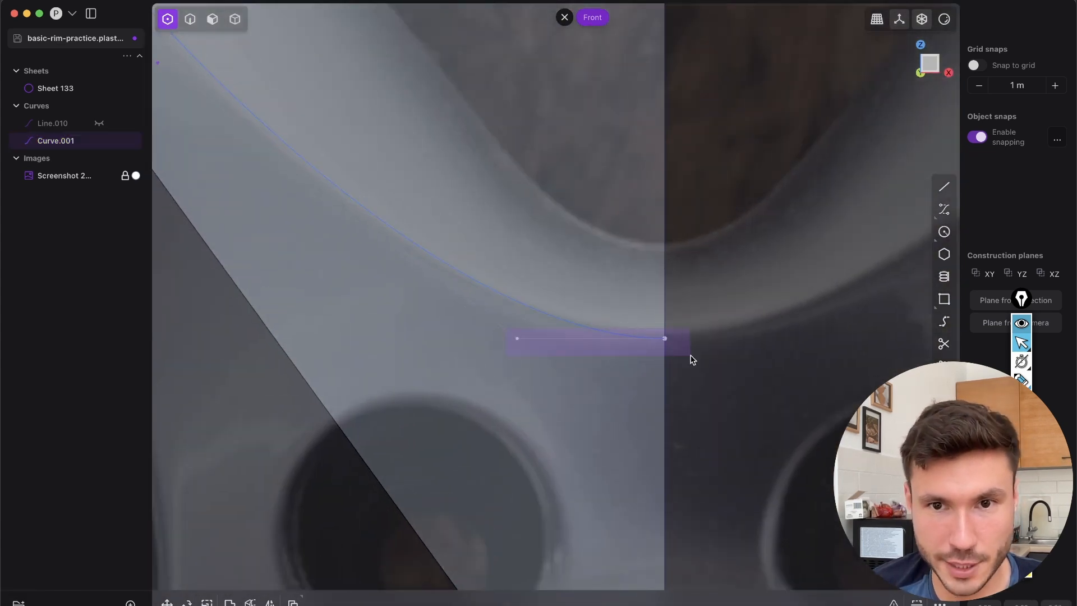
pyautogui.scroll(-8, 554, 196)
pyautogui.scroll(5, 565, 375)
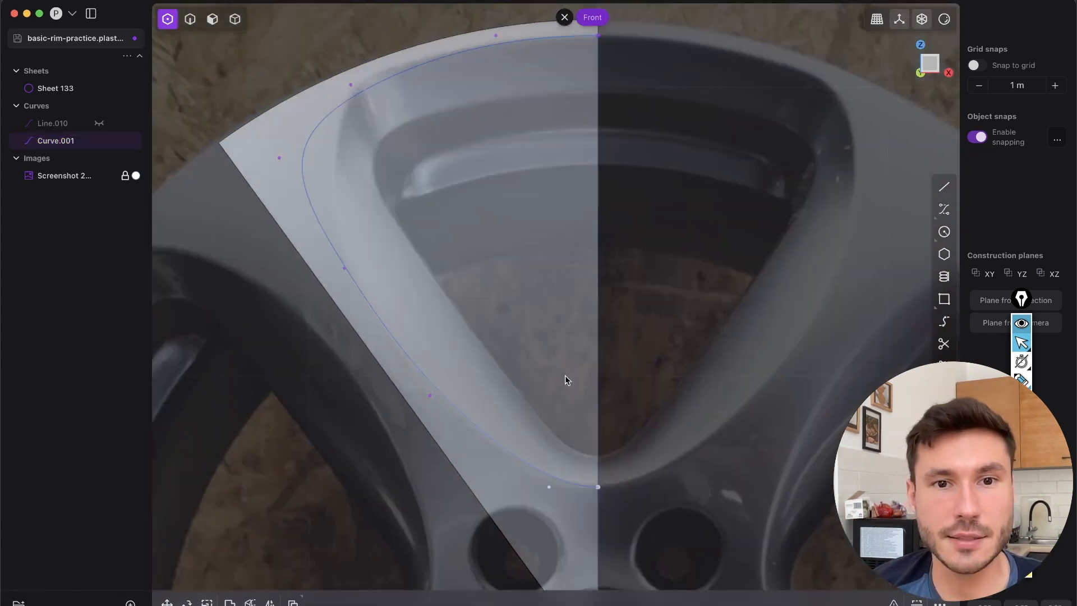
# Move the outer curve's upper-left control point inward so the curve follows the opening's outer corner on the photo
pyautogui.scroll(4, 459, 316)
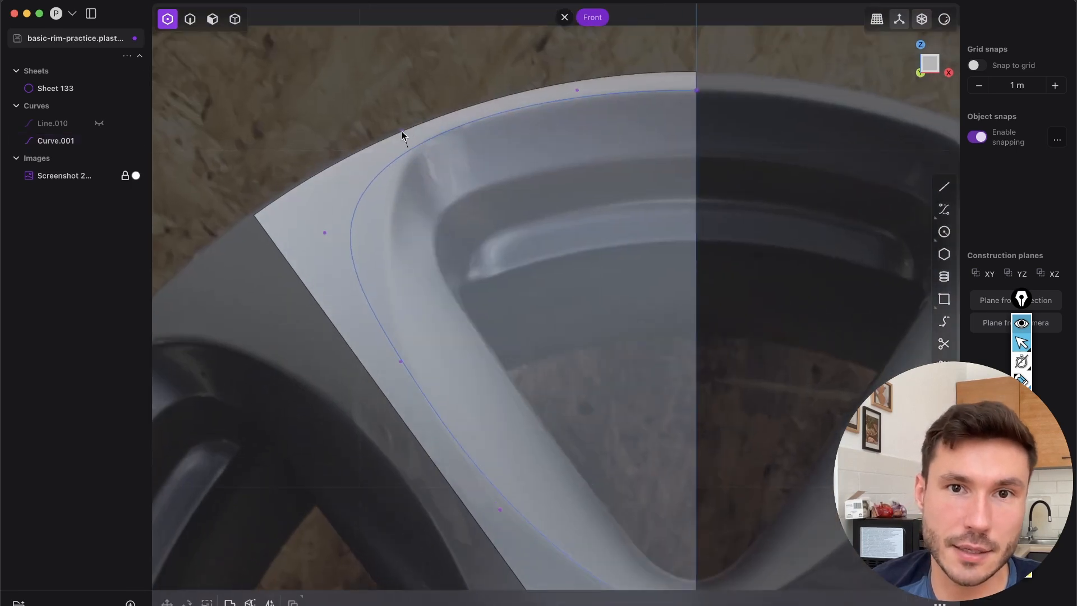
pyautogui.moveTo(339, 246); pyautogui.dragTo(386, 224)
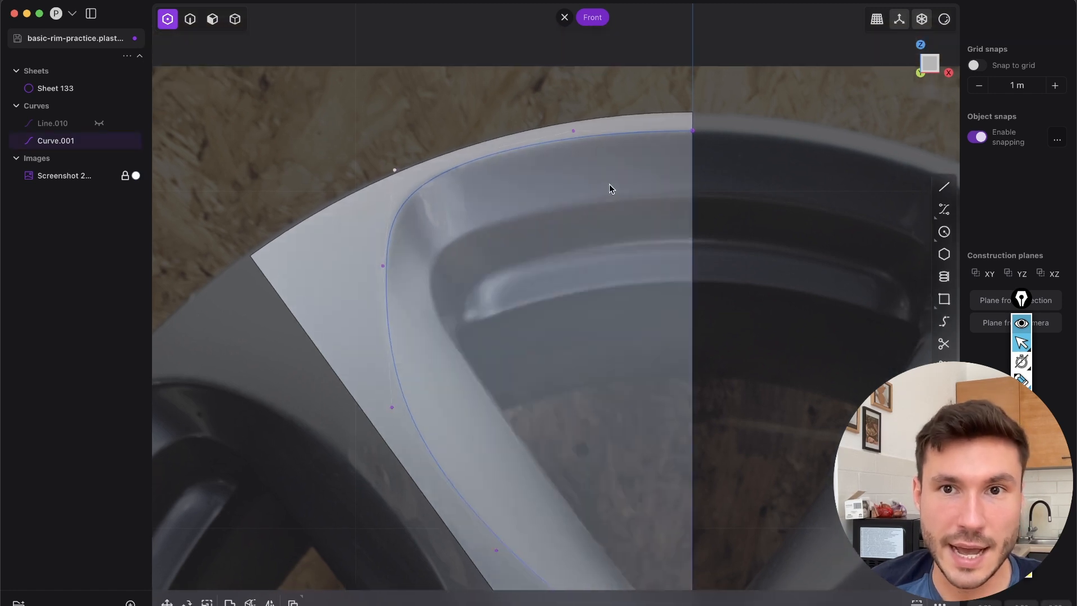
pyautogui.scroll(3, 608, 187)
pyautogui.moveTo(568, 134); pyautogui.dragTo(745, 166)
pyautogui.press('2')
pyautogui.press('1')
pyautogui.scroll(-5, 611, 361)
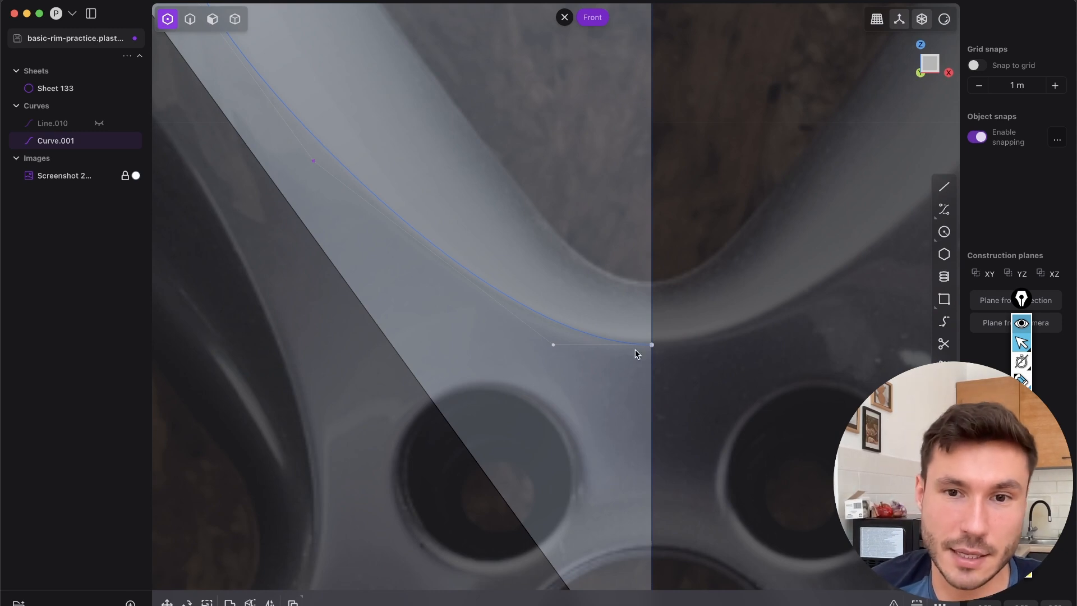
# Check the curve at the lower tip and nudge the control point midway down its left side slightly upward
pyautogui.press('2')
pyautogui.click(567, 328)
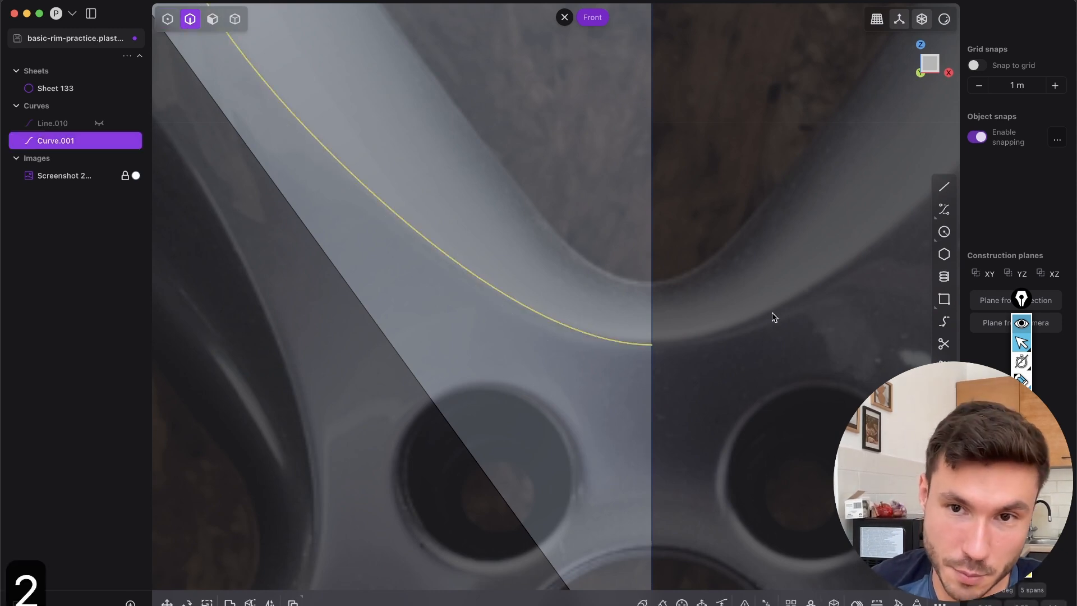
pyautogui.scroll(-6, 584, 443)
pyautogui.press('1')
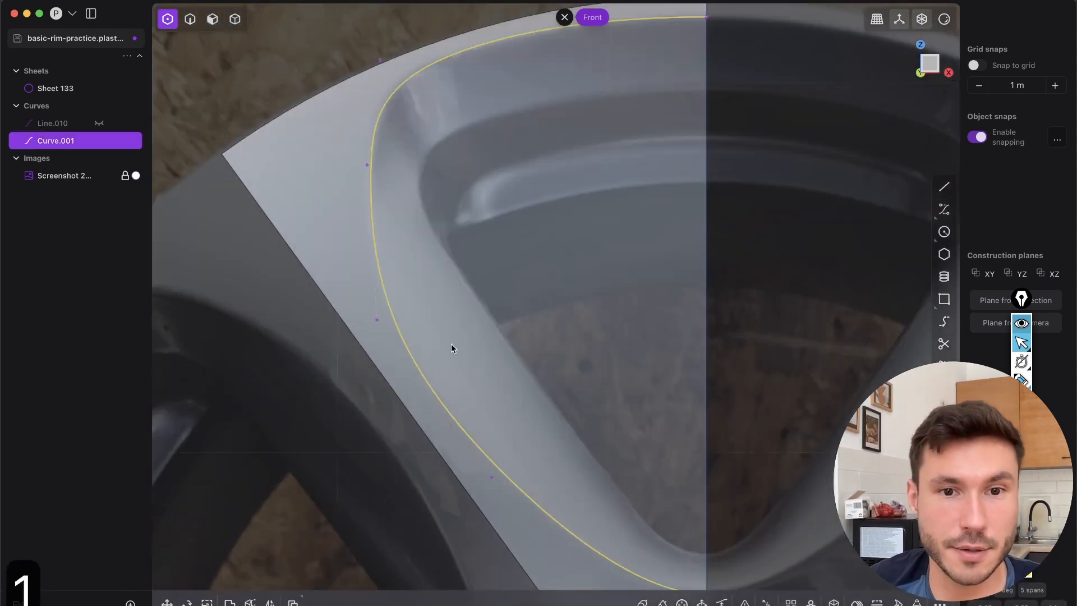
pyautogui.click(446, 345)
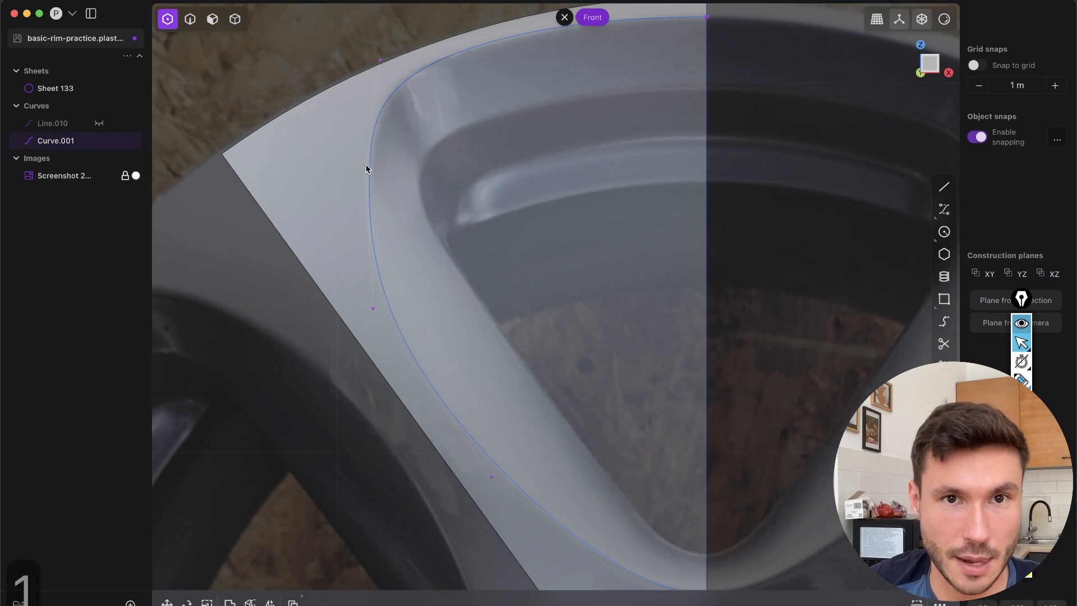
# Cut the halved wedge sheet with the outer opening curve and hide the curve
pyautogui.press('2')
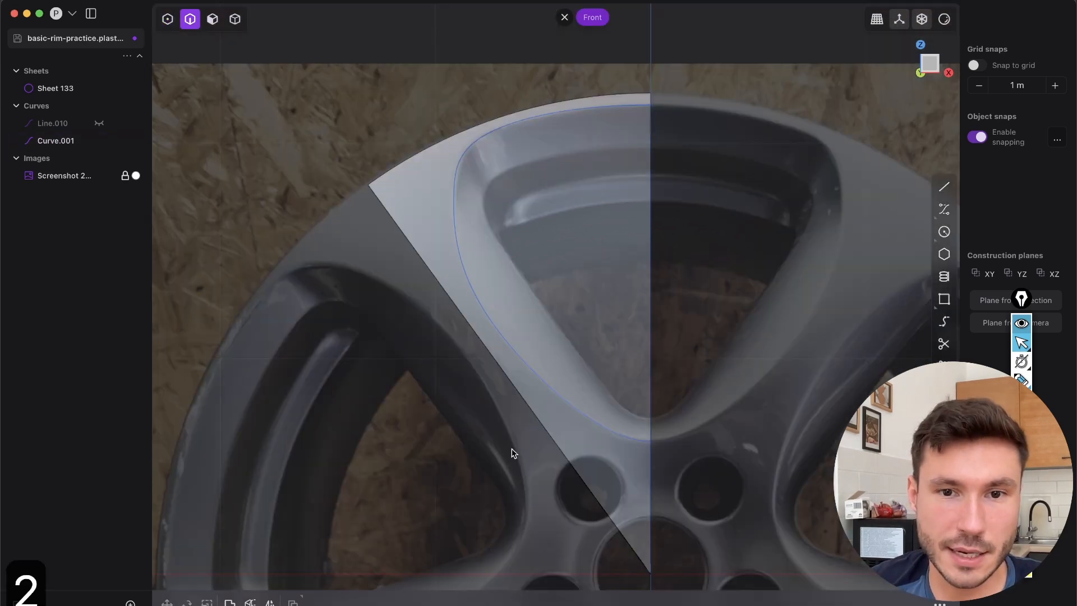
pyautogui.click(599, 422)
pyautogui.press('c')
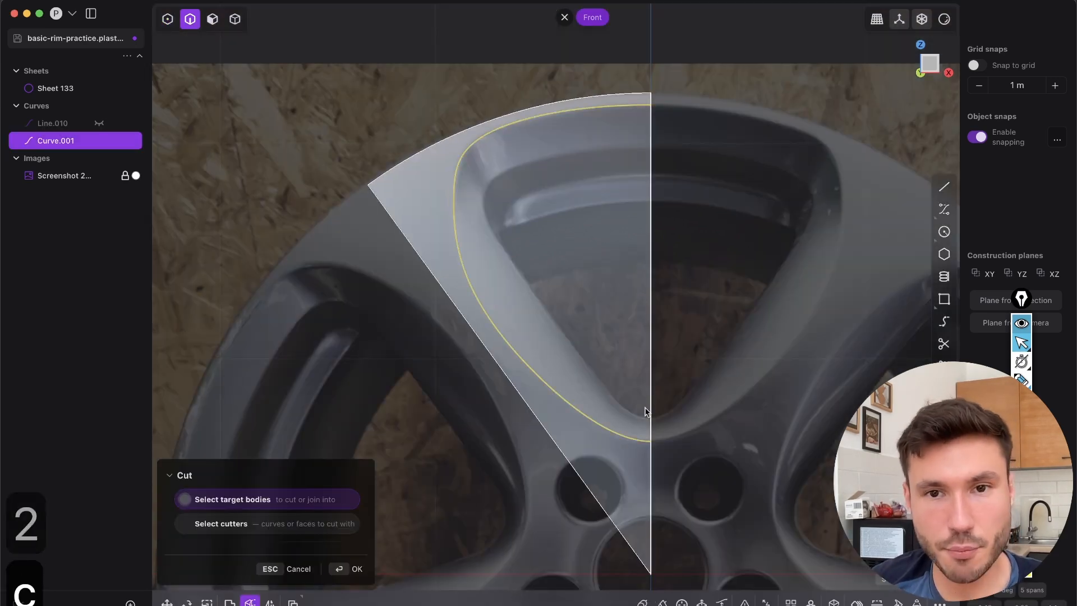
pyautogui.rightClick(681, 326)
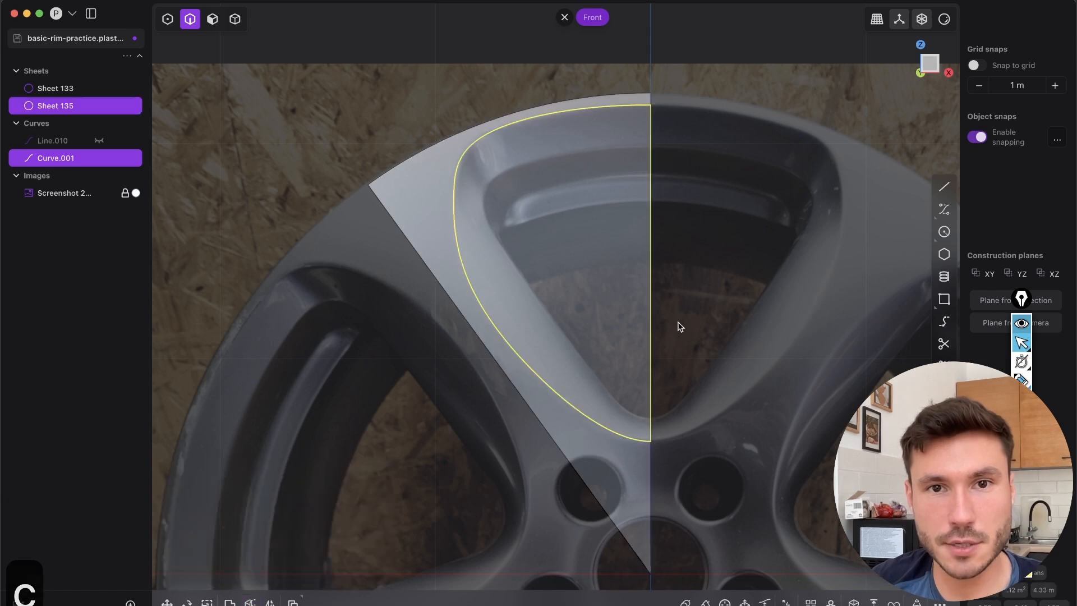
pyautogui.moveTo(683, 323); pyautogui.dragTo(452, 305, button='middle')
pyautogui.press('2')
pyautogui.press('h')
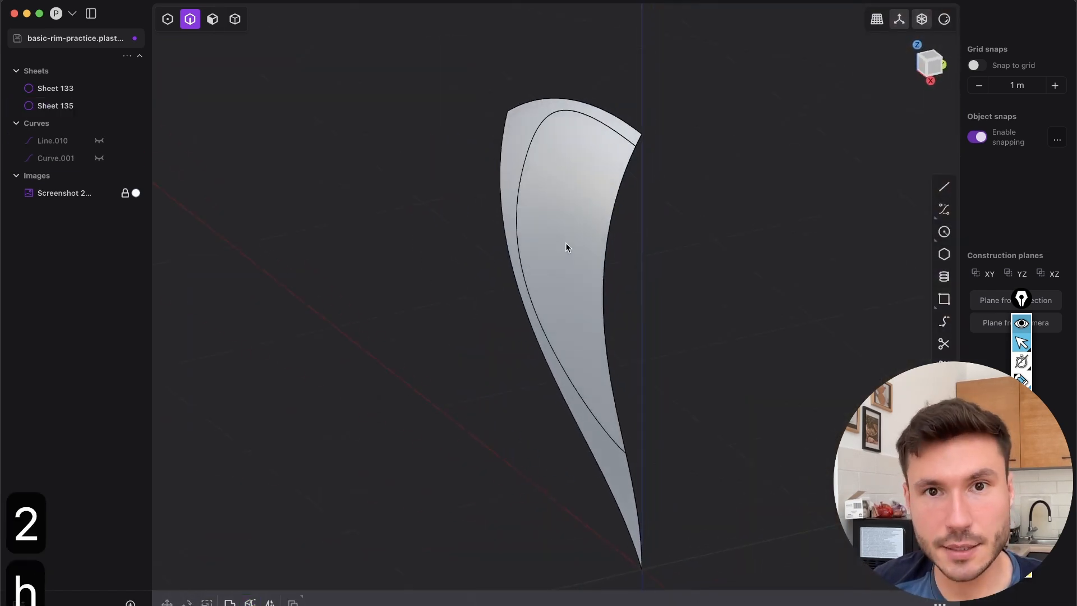
# Try deleting the inner sheet piece to preview the opening, and undo the deletion
pyautogui.press('Tab')
pyautogui.click(581, 224)
pyautogui.press('x')
pyautogui.moveTo(496, 172); pyautogui.dragTo(476, 185, button='middle')
pyautogui.press('super+z')
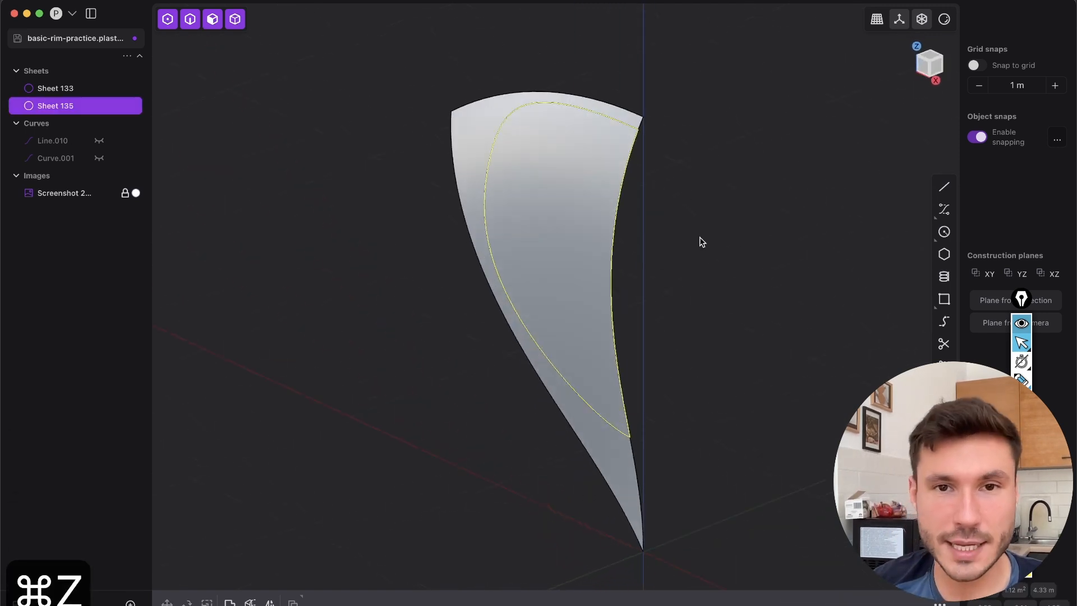
# In Front view, start a control point curve on the centre edge along the inner outline, around its upper corner and partway down the side
pyautogui.press('1')
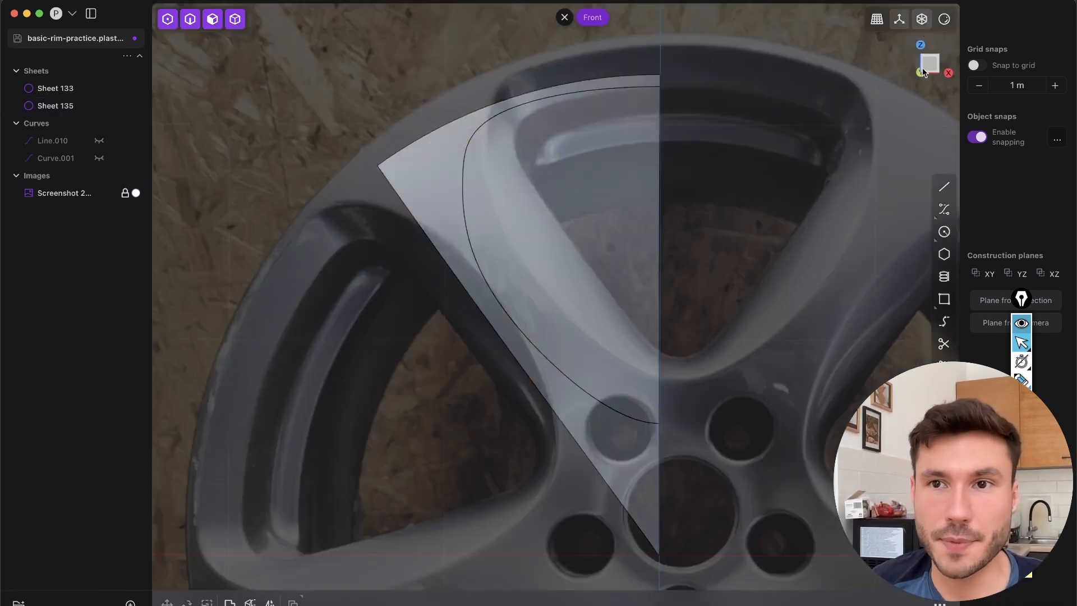
pyautogui.scroll(2, 540, 184)
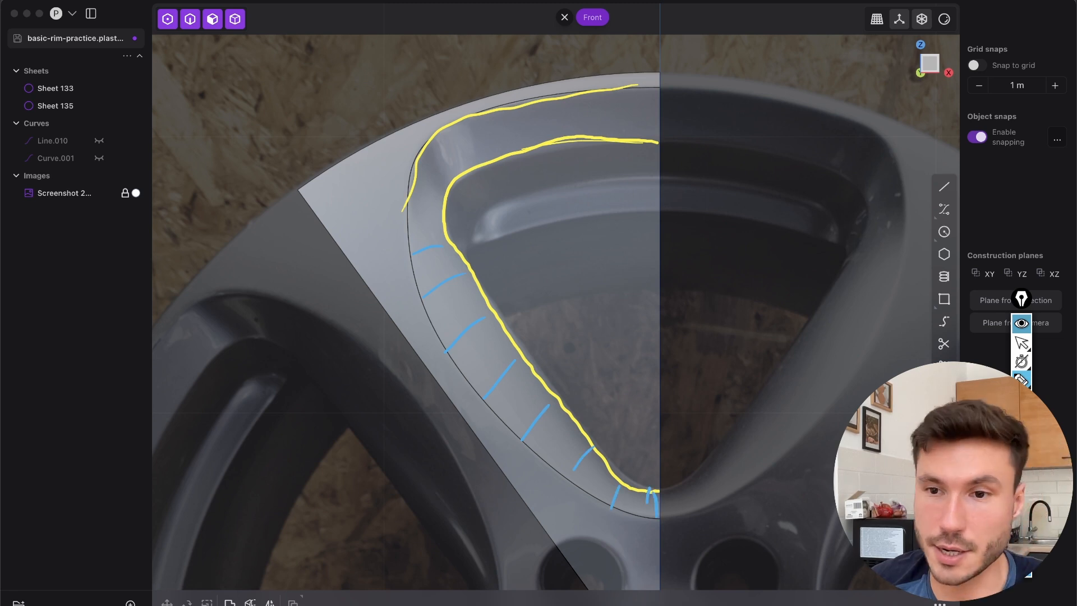
pyautogui.click(1021, 342)
pyautogui.scroll(5, 582, 235)
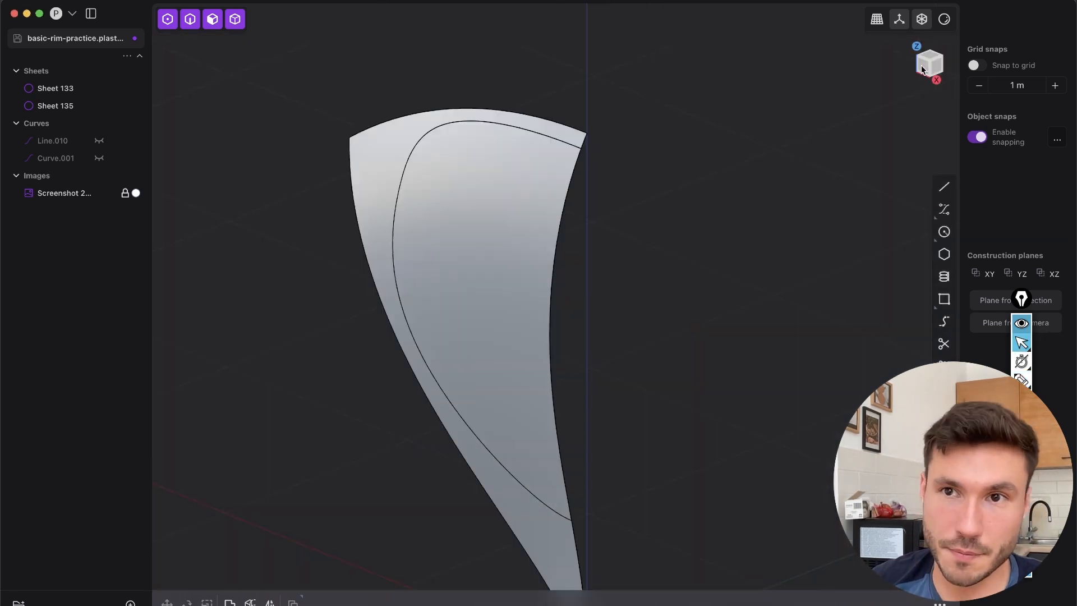
pyautogui.hotkey('shift', 'f')
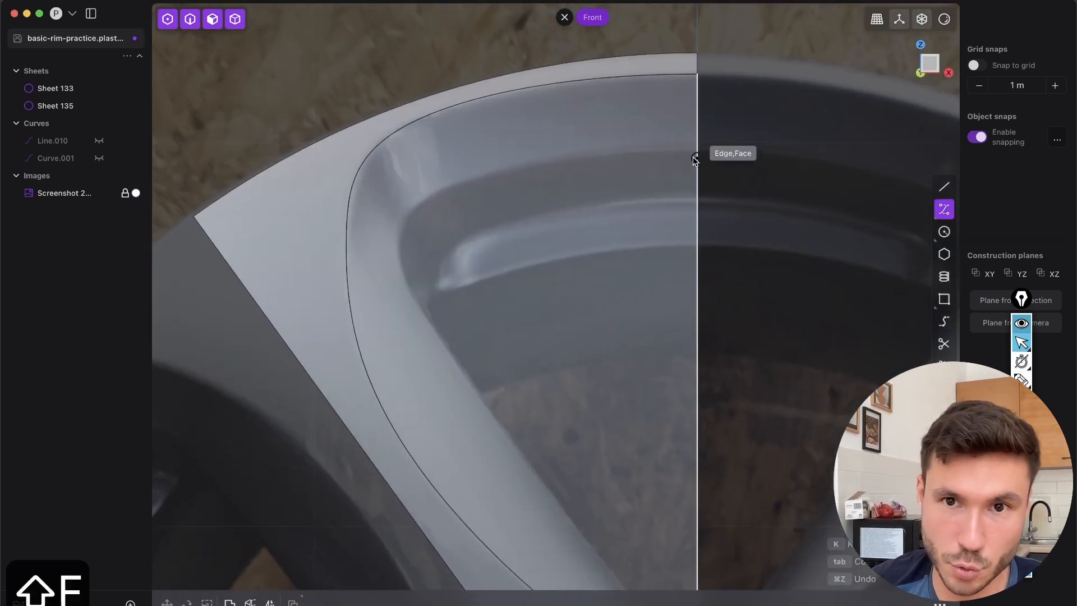
pyautogui.click(697, 149)
pyautogui.click(542, 149)
pyautogui.click(370, 220)
pyautogui.click(403, 309)
pyautogui.click(486, 397)
# Continue the inner curve's control points down to the lower tip, end it on the centre edge, and finish it
pyautogui.keyDown('shift'); pyautogui.moveTo(525, 431); pyautogui.dragTo(477, 238, button='middle'); pyautogui.keyUp('shift')
pyautogui.click(566, 394)
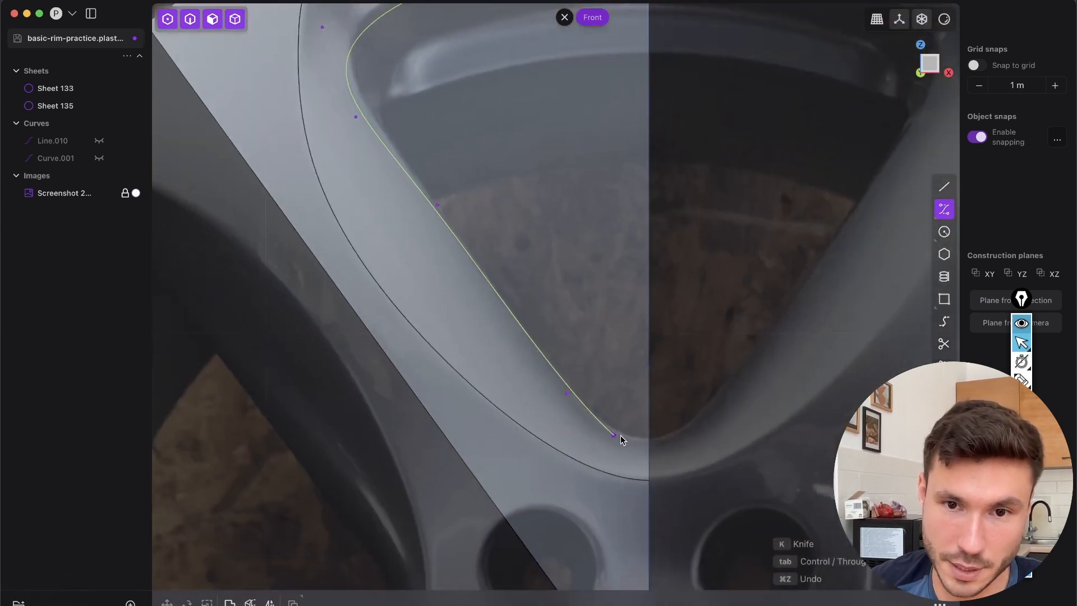
pyautogui.click(649, 433)
pyautogui.press('Return')
pyautogui.scroll(-5, 441, 234)
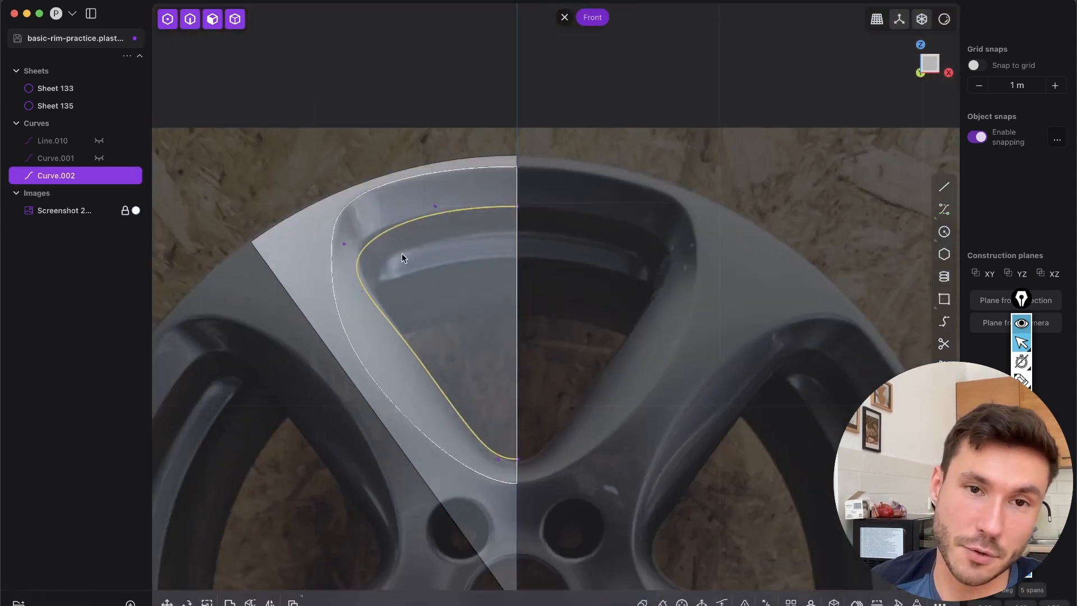
# Try hiding the inner sheet piece so the flat inner curve shows behind the cut opening
pyautogui.press('1')
pyautogui.press('2')
pyautogui.scroll(-4, 423, 288)
pyautogui.moveTo(423, 288); pyautogui.dragTo(375, 295, button='middle')
pyautogui.scroll(3, 375, 295)
pyautogui.press('2')
pyautogui.press('Tab')
pyautogui.click(450, 314)
pyautogui.press('h')
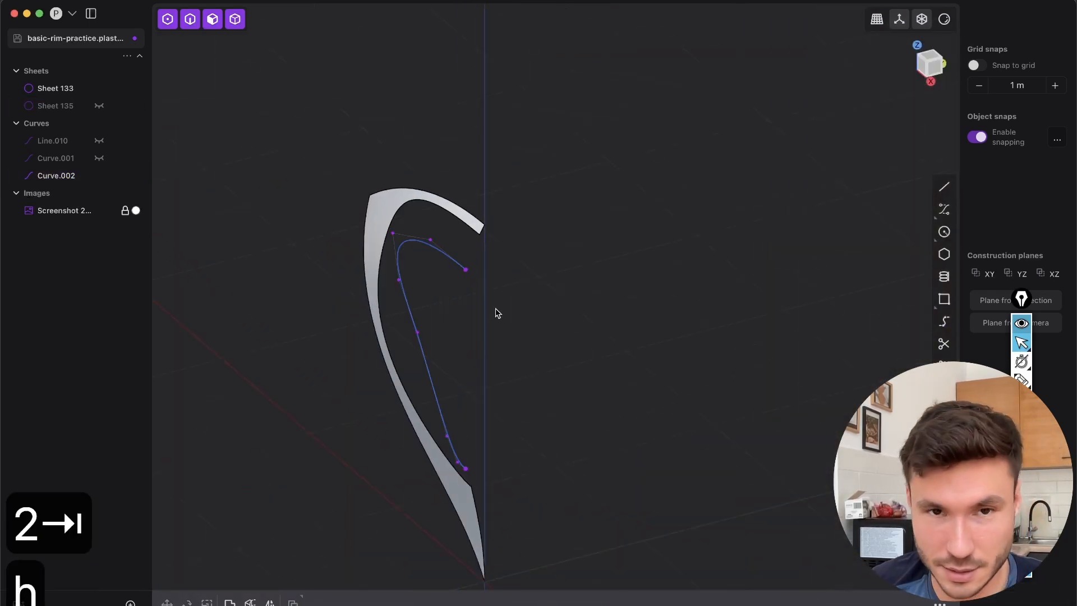
# Try moving the whole inner curve backward along Y in Right view, undoing the first placement and repeating the move
pyautogui.press('2')
pyautogui.click(400, 251)
pyautogui.moveTo(400, 251); pyautogui.dragTo(343, 223, button='middle')
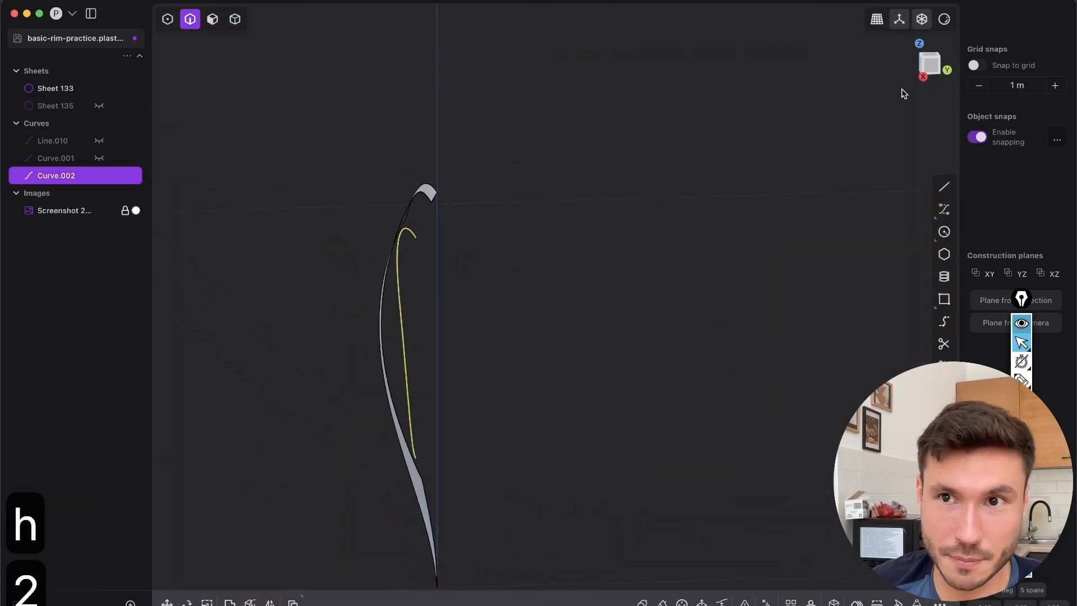
pyautogui.click(928, 67)
pyautogui.scroll(2, 449, 221)
pyautogui.press('g')
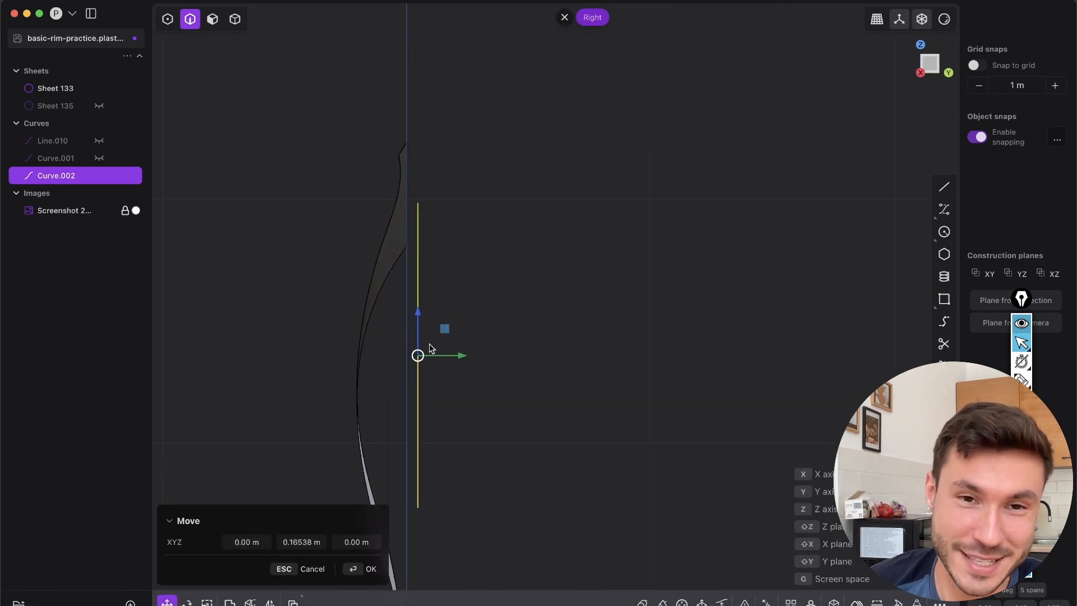
pyautogui.press('super+z')
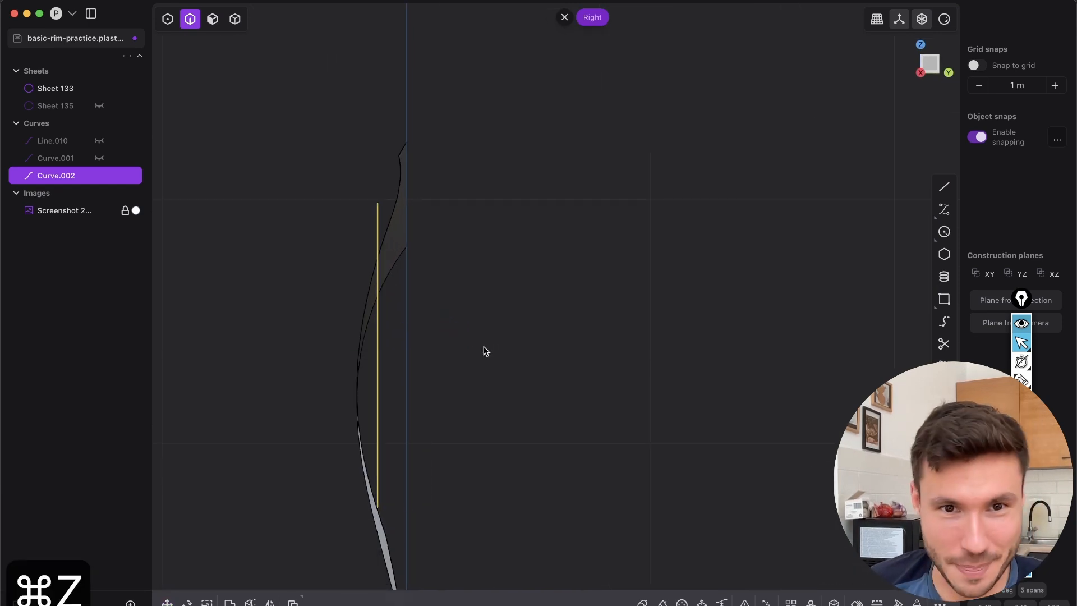
pyautogui.press('g')
# Try moving the inner curve's upper-left control points forward along Y, and the next point down the side by about -0.144 m
pyautogui.press('g')
pyautogui.moveTo(462, 359); pyautogui.dragTo(470, 358)
pyautogui.rightClick(468, 355)
pyautogui.moveTo(442, 310); pyautogui.dragTo(481, 320, button='middle')
pyautogui.press('1')
pyautogui.moveTo(406, 221); pyautogui.dragTo(453, 311)
pyautogui.press('g')
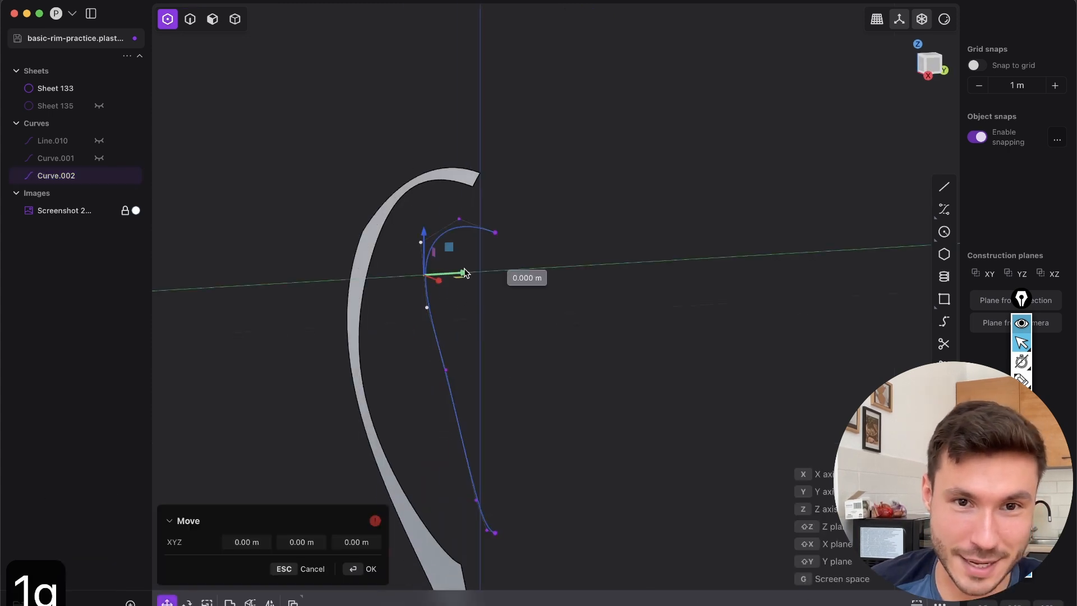
pyautogui.click(446, 299)
pyautogui.press('g')
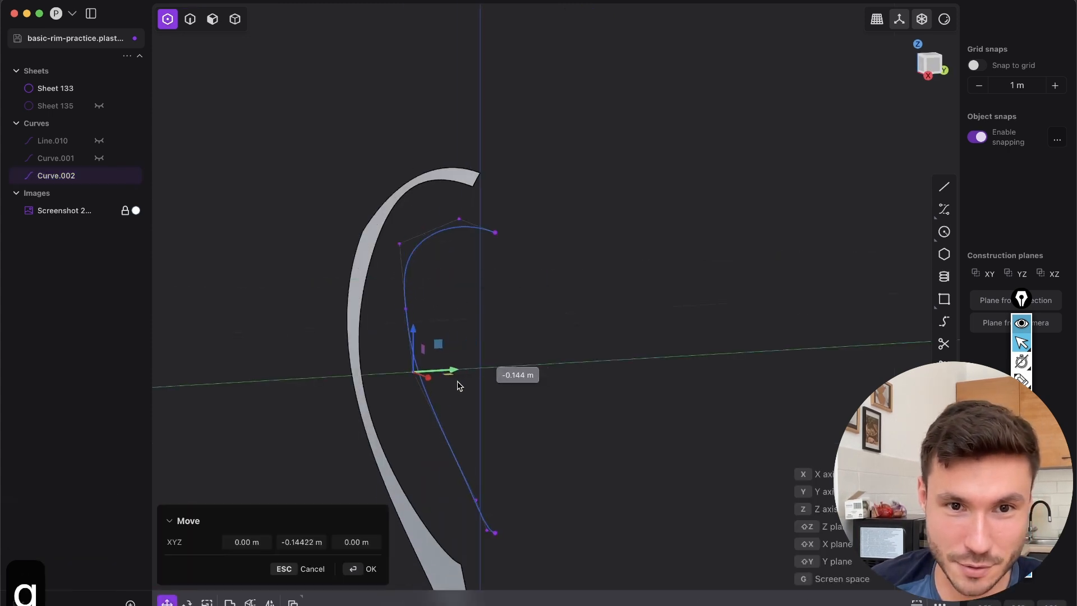
pyautogui.click(465, 368)
pyautogui.moveTo(464, 368); pyautogui.dragTo(438, 303, button='middle')
pyautogui.press('2')
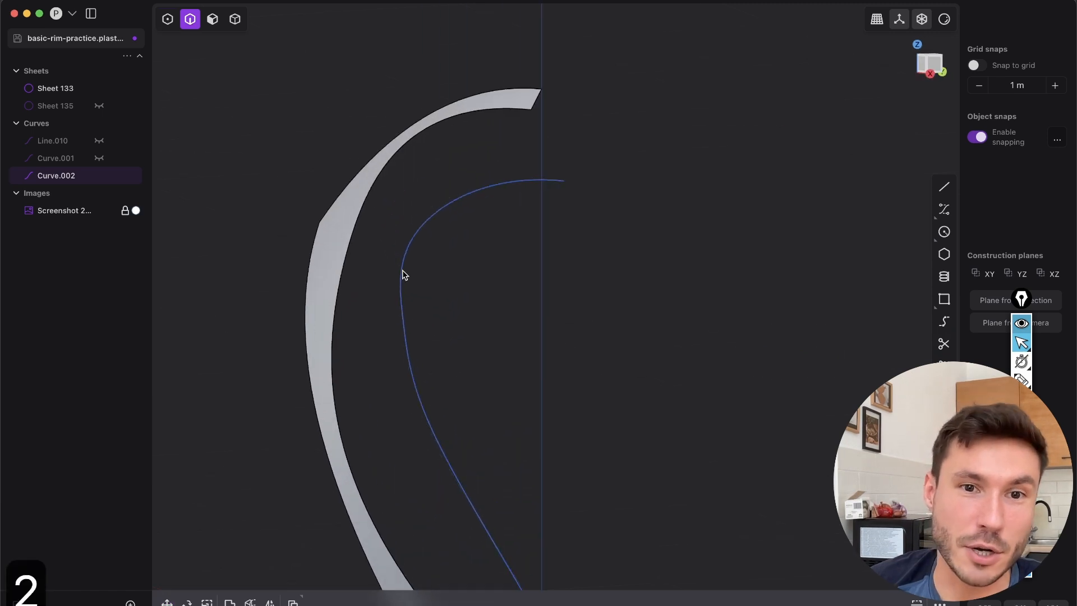
# Try repositioning the inner curve's mid-side control point by about -0.106 m in X and -0.003 m in Y
pyautogui.moveTo(373, 192)
pyautogui.mouseDown(button='middle')
pyautogui.moveTo(389, 320)
pyautogui.moveTo(361, 207)
pyautogui.mouseUp(button='middle')
pyautogui.keyDown('shift'); pyautogui.click(361, 206); pyautogui.keyUp('shift')
pyautogui.moveTo(331, 288); pyautogui.dragTo(447, 272, button='middle')
pyautogui.moveTo(418, 316); pyautogui.dragTo(529, 170, button='middle')
pyautogui.press('Escape')
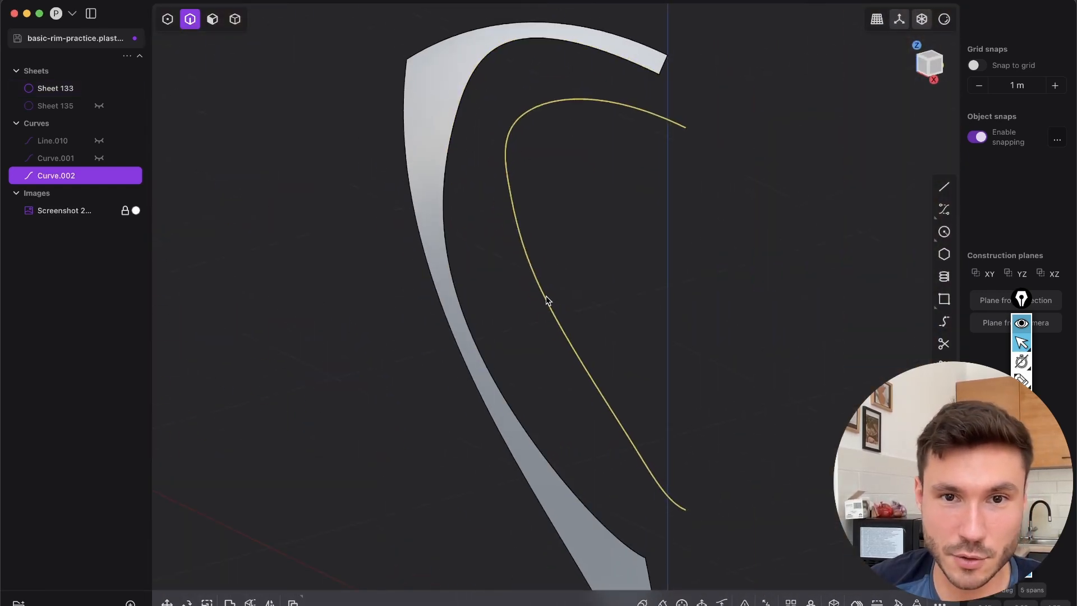
pyautogui.press('1')
pyautogui.click(528, 291)
pyautogui.press('g')
pyautogui.moveTo(595, 314); pyautogui.dragTo(435, 428, button='middle')
pyautogui.moveTo(448, 242); pyautogui.dragTo(436, 236)
pyautogui.moveTo(398, 386); pyautogui.dragTo(388, 379, button='middle')
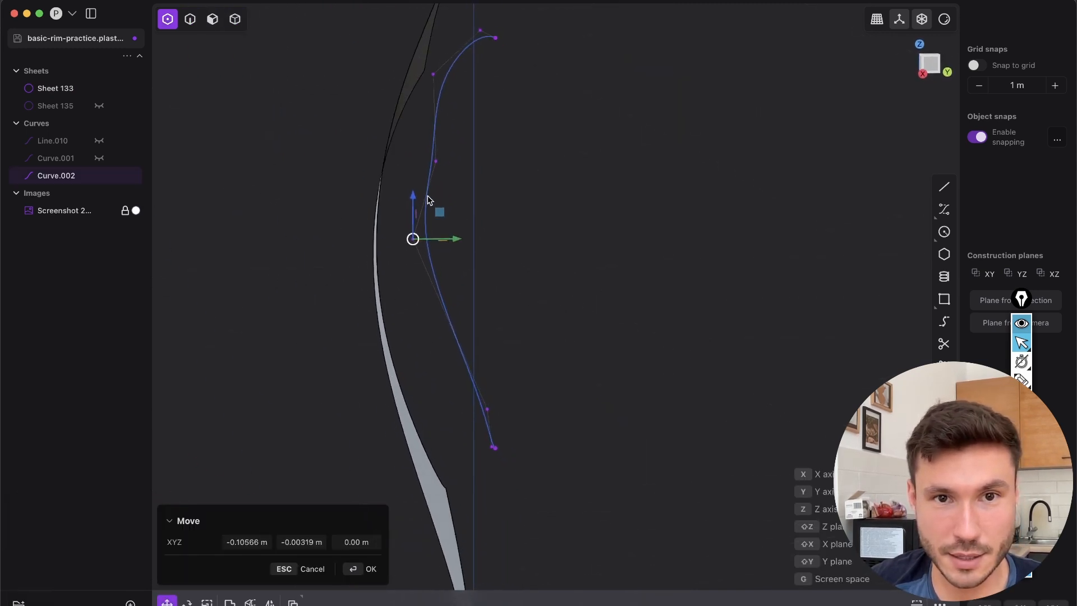
pyautogui.click(442, 204)
# Delete the reshaped inner curve and undo back to the flat inner curve with the inner sheet piece shown
pyautogui.press('2')
pyautogui.press('x')
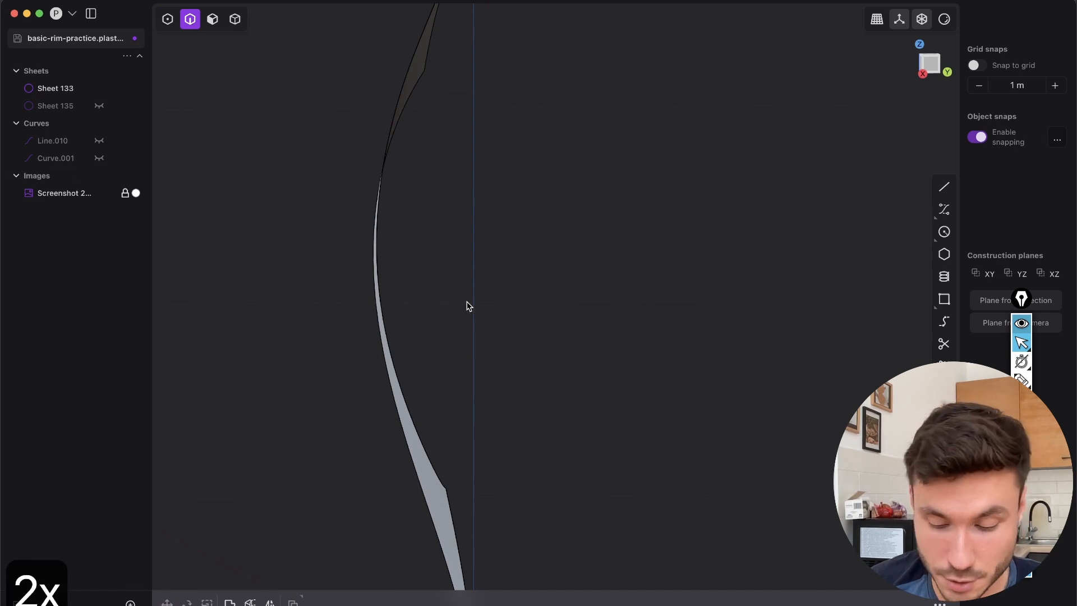
pyautogui.press('super+z')
pyautogui.press('super+z')
pyautogui.press('super+z')
pyautogui.press('super+z')
pyautogui.press('super+z')
pyautogui.press('super+z')
pyautogui.press('super+z')
pyautogui.press('super+z')
pyautogui.press('super+z')
pyautogui.press('super+z')
pyautogui.press('super+z')
pyautogui.press('super+z')
pyautogui.press('super+z')
pyautogui.press('super+z')
pyautogui.press('super+z')
pyautogui.press('super+z')
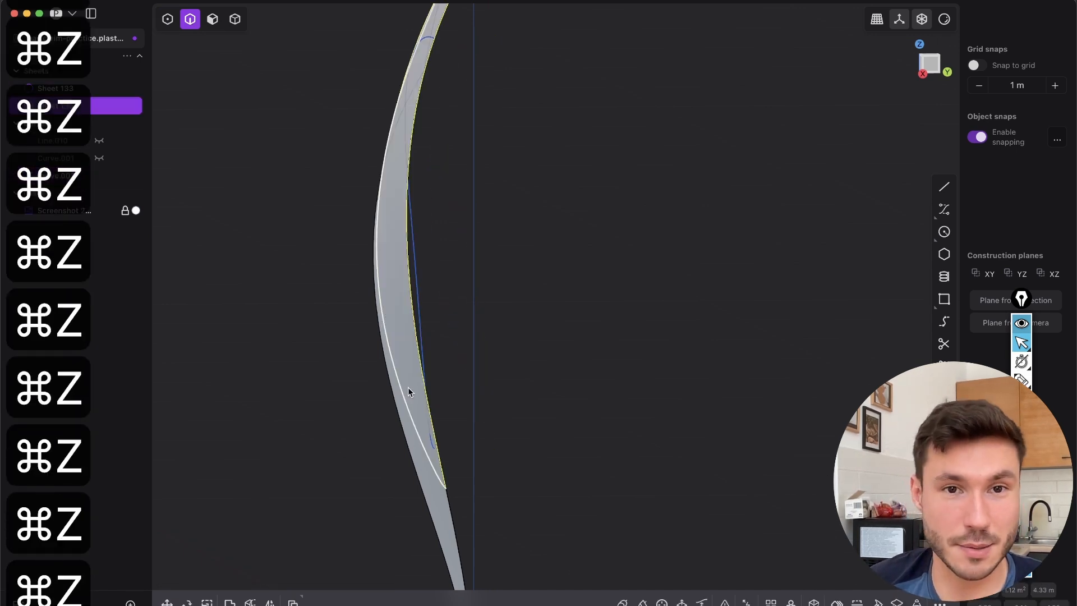
# Undo the remaining curve edits back to the two sheets split along the outer opening curve
pyautogui.press('super+z')
pyautogui.press('super+z')
pyautogui.press('super+z')
pyautogui.press('Tab')
pyautogui.moveTo(509, 119); pyautogui.dragTo(563, 124, button='middle')
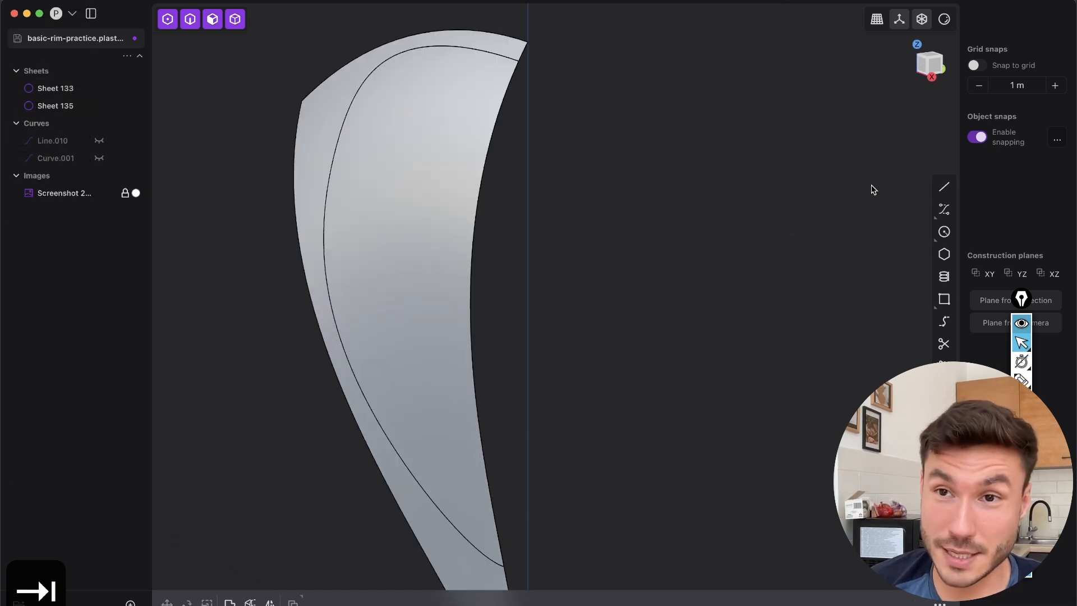
pyautogui.click(924, 65)
pyautogui.keyDown('shift'); pyautogui.moveTo(483, 255); pyautogui.dragTo(391, 230, button='middle'); pyautogui.keyUp('shift')
pyautogui.press('Tab')
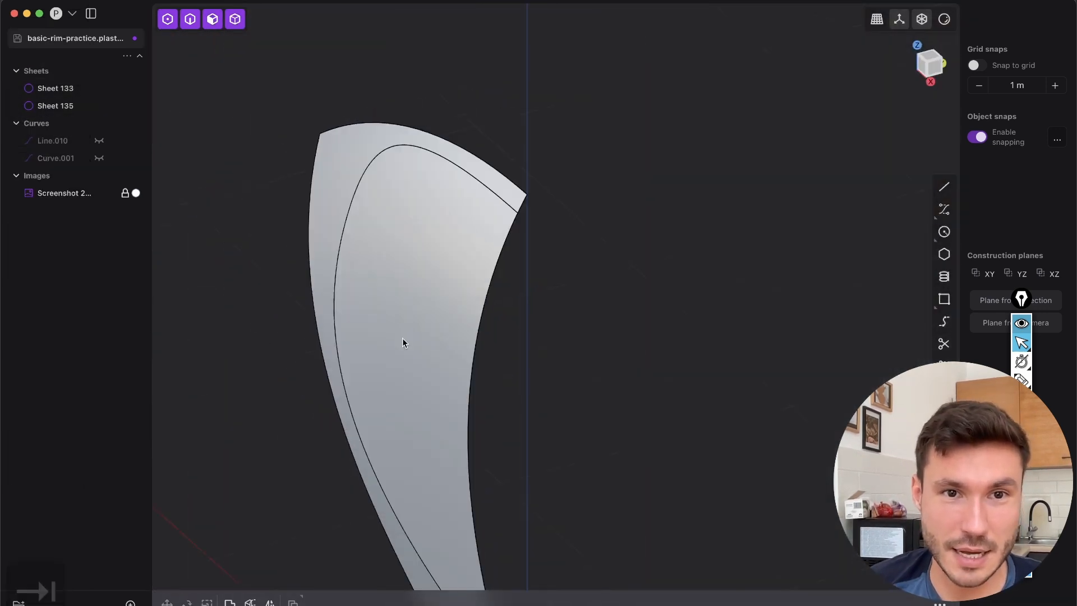
# Offset the inner opening face backward by -0.17173 m with Grow set to Moving
pyautogui.keyDown('shift'); pyautogui.moveTo(402, 342); pyautogui.dragTo(485, 275, button='middle'); pyautogui.keyUp('shift')
pyautogui.press('3')
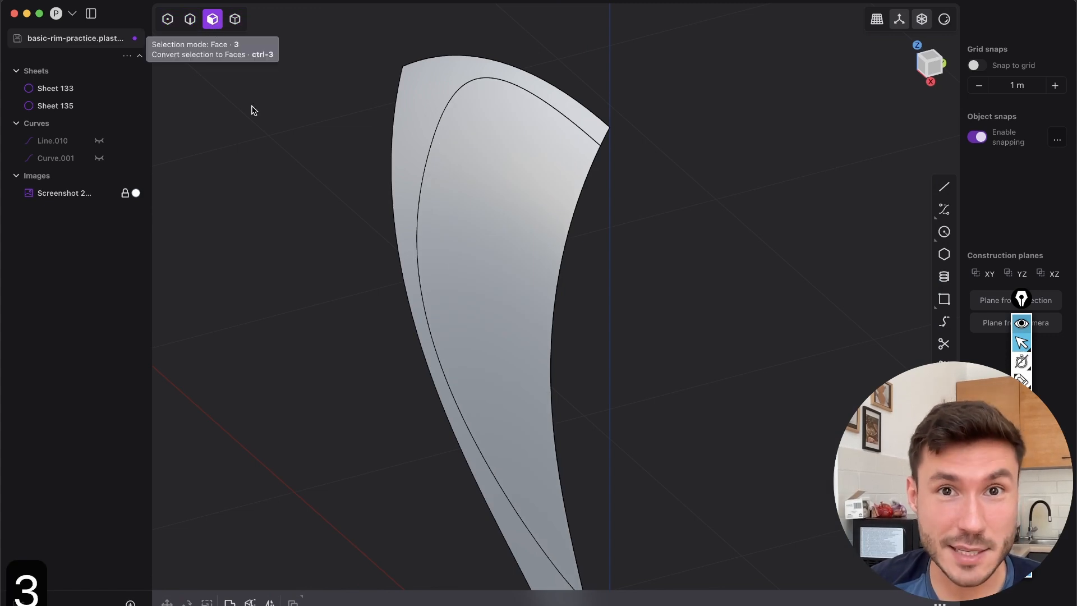
pyautogui.click(493, 168)
pyautogui.moveTo(443, 286); pyautogui.dragTo(516, 288, button='middle')
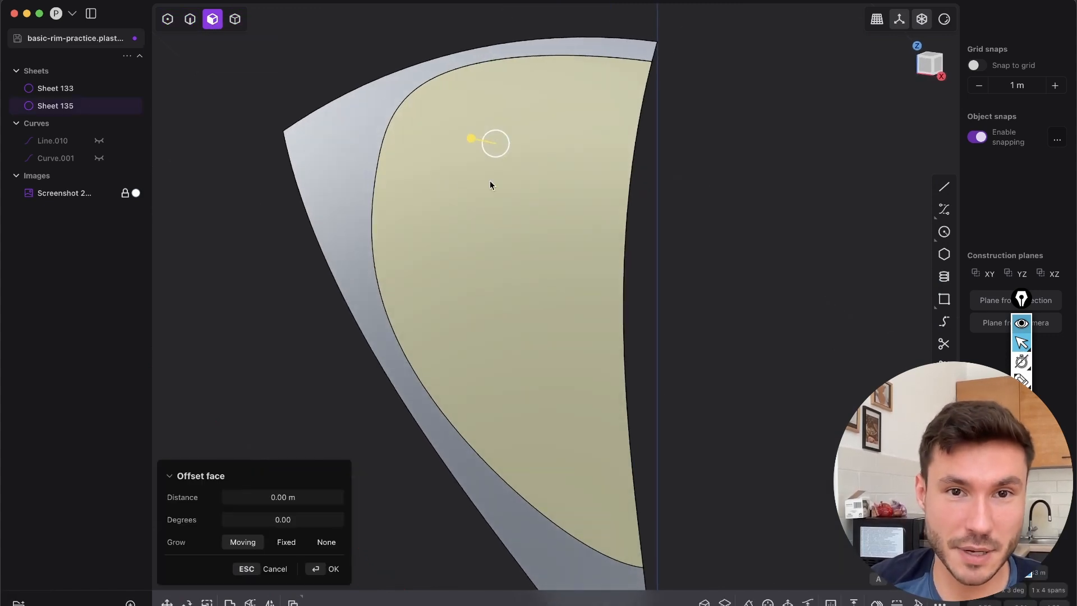
pyautogui.moveTo(463, 264); pyautogui.dragTo(419, 234, button='middle')
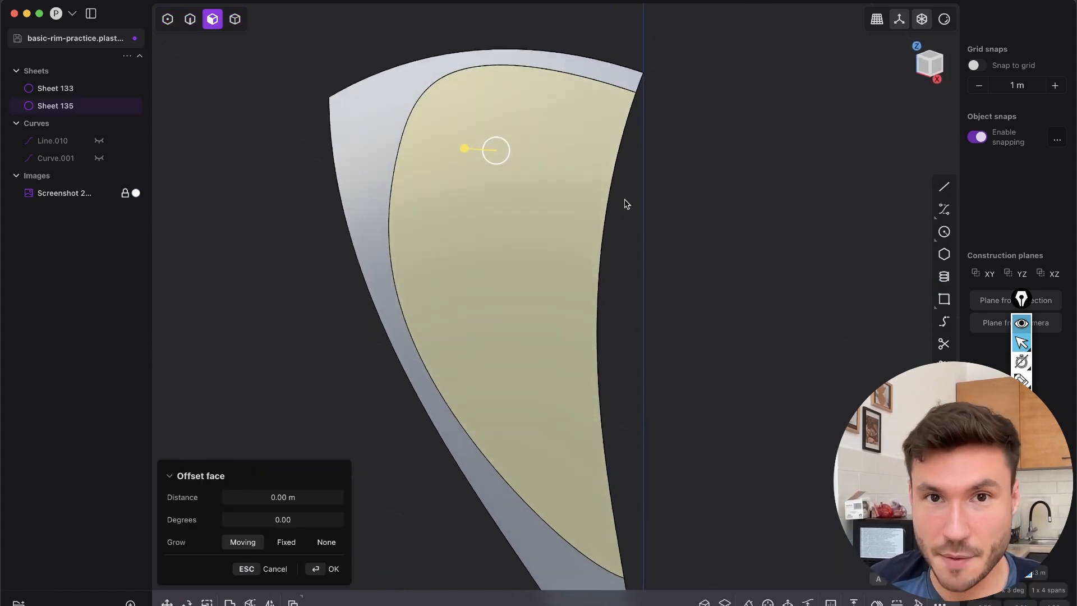
pyautogui.moveTo(469, 152); pyautogui.dragTo(498, 240)
pyautogui.moveTo(498, 240); pyautogui.dragTo(537, 323, button='middle')
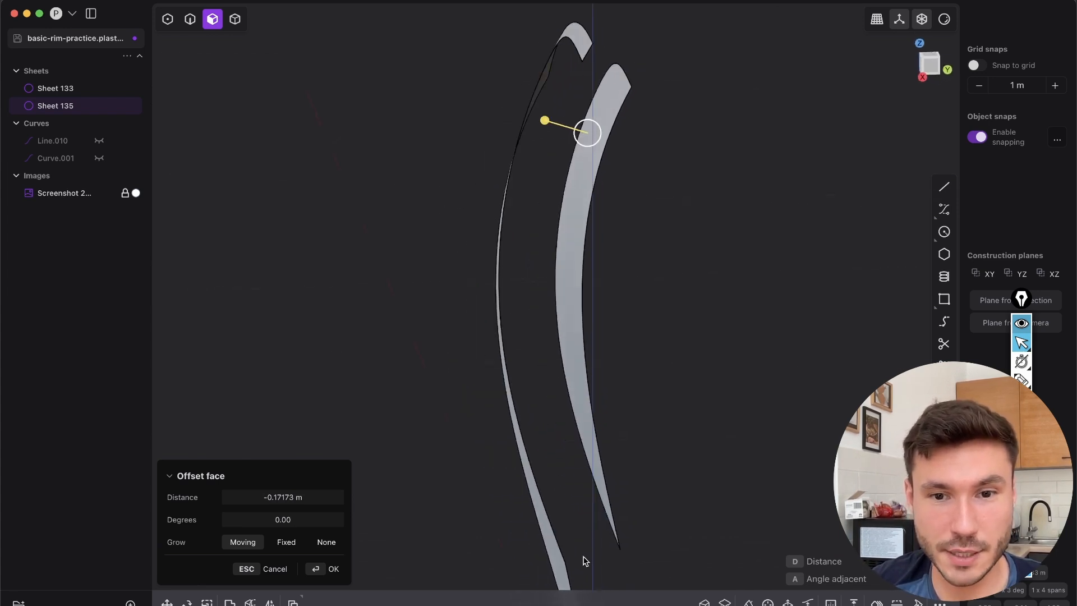
pyautogui.keyDown('shift'); pyautogui.moveTo(564, 452); pyautogui.dragTo(535, 403, button='middle'); pyautogui.keyUp('shift')
pyautogui.moveTo(532, 296); pyautogui.dragTo(606, 171, button='middle')
pyautogui.click(337, 569)
pyautogui.click(405, 494)
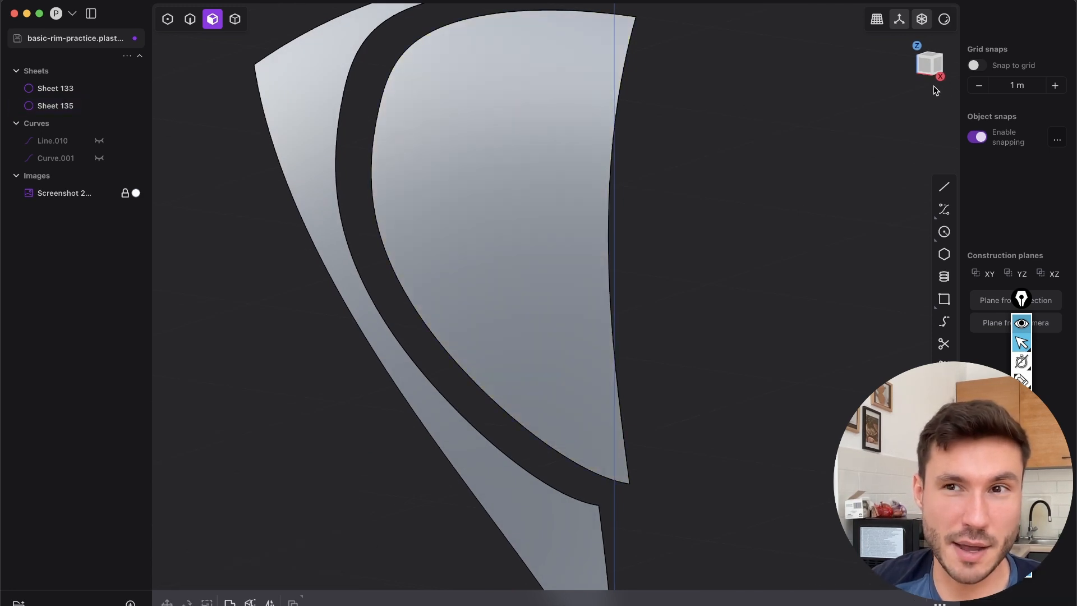
# Examine the offset inner sheet against the reference photo in Front view and from an angle
pyautogui.click(926, 72)
pyautogui.keyDown('shift'); pyautogui.moveTo(362, 59); pyautogui.dragTo(392, 90, button='middle'); pyautogui.keyUp('shift')
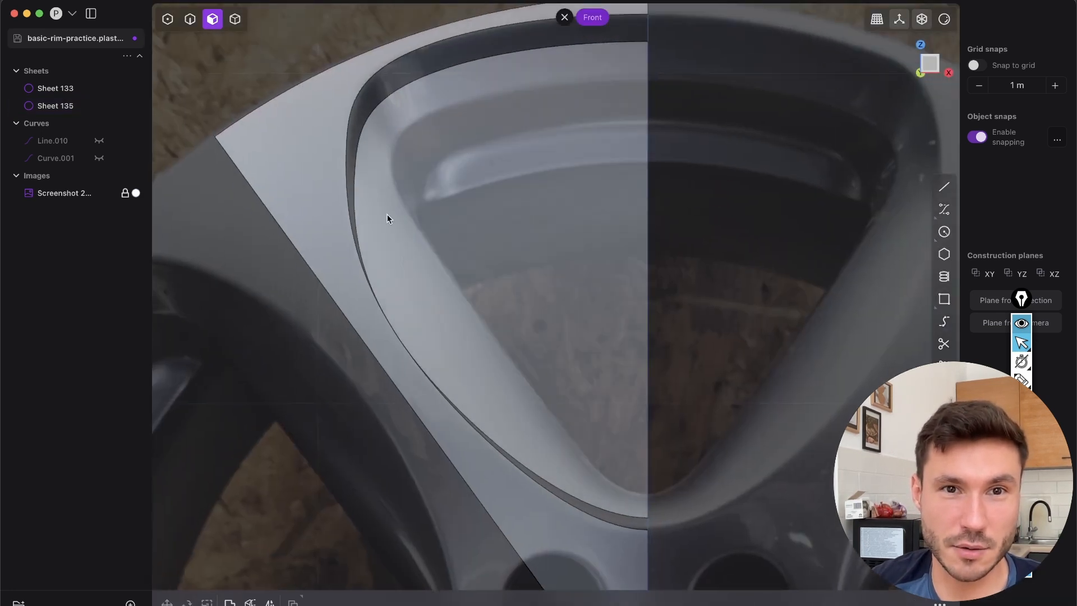
pyautogui.scroll(-6, 513, 337)
pyautogui.moveTo(477, 259)
pyautogui.mouseDown(button='middle')
pyautogui.moveTo(566, 270)
pyautogui.moveTo(463, 264)
pyautogui.moveTo(491, 254)
pyautogui.mouseUp(button='middle')
pyautogui.click(929, 75)
pyautogui.scroll(8, 510, 285)
pyautogui.keyDown('shift'); pyautogui.moveTo(491, 309); pyautogui.dragTo(468, 306, button='middle'); pyautogui.keyUp('shift')
pyautogui.moveTo(560, 294); pyautogui.dragTo(578, 191, button='middle')
pyautogui.press('3')
pyautogui.click(496, 283)
pyautogui.press('2')
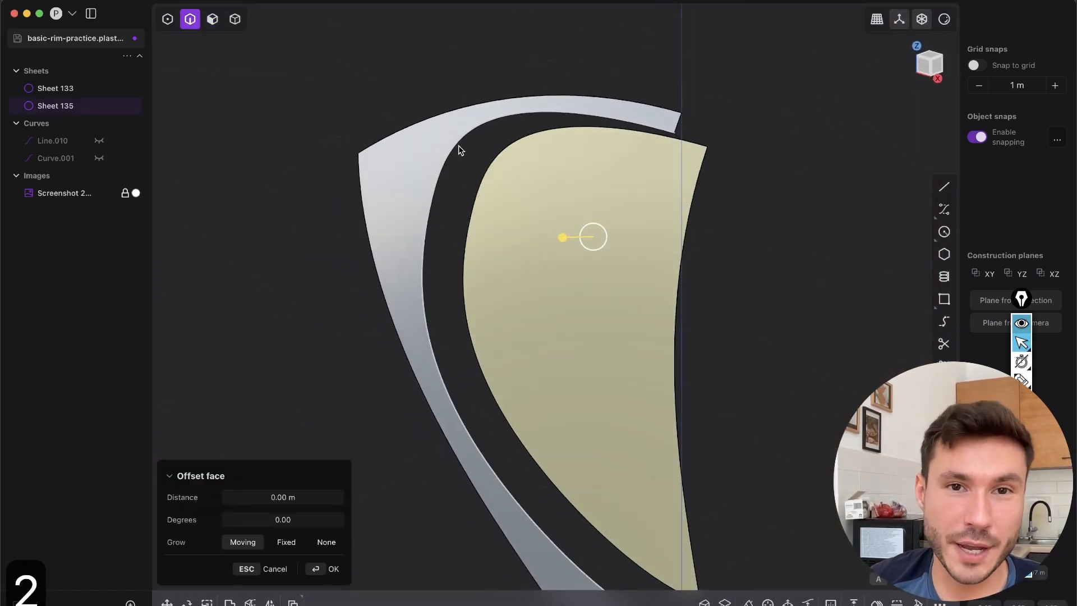
pyautogui.click(457, 142)
pyautogui.press('3')
pyautogui.click(392, 190)
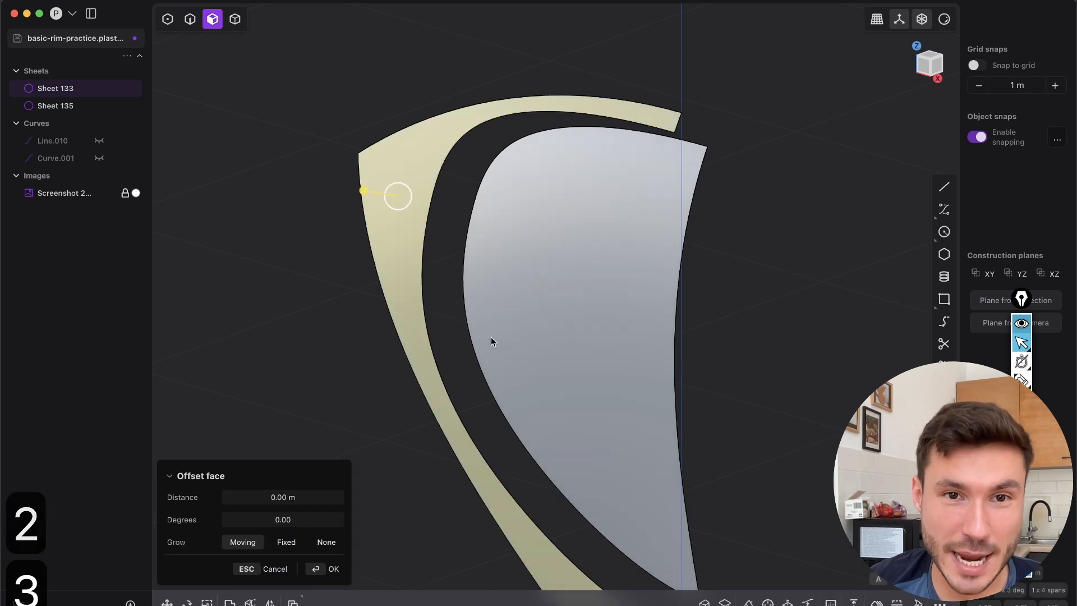
pyautogui.keyDown('shift'); pyautogui.click(482, 354); pyautogui.keyUp('shift')
pyautogui.moveTo(618, 396); pyautogui.dragTo(586, 392, button='middle')
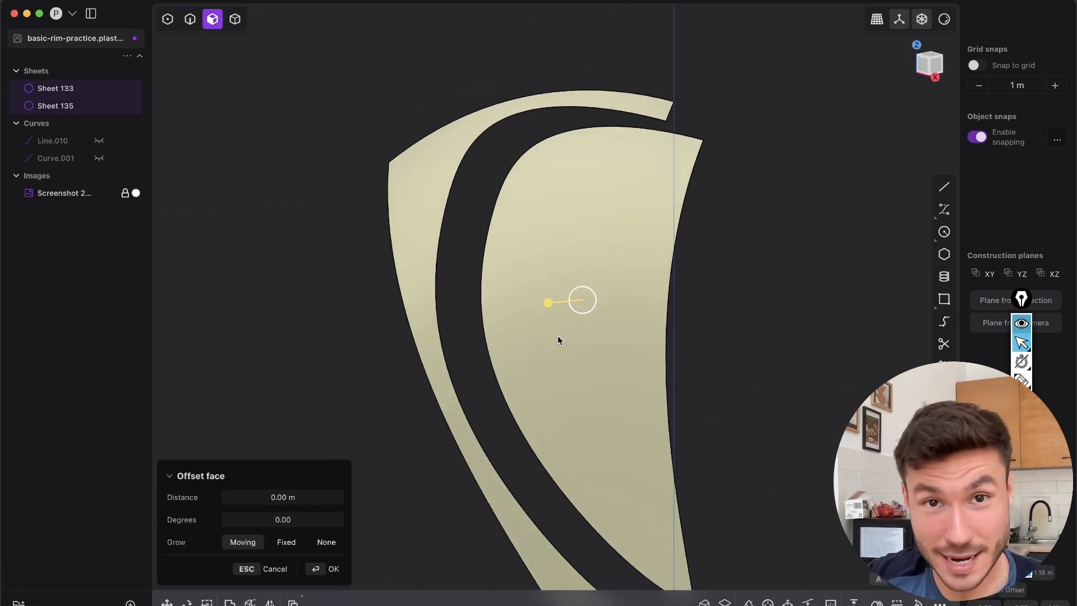
pyautogui.press('Escape')
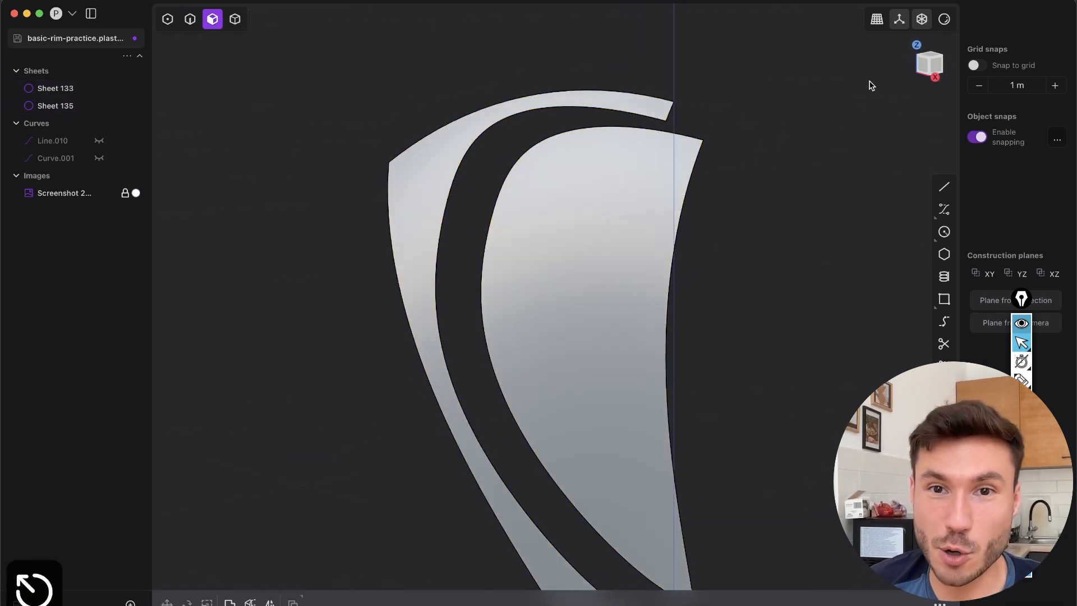
# Start a control-point curve on the centre line in Front view, tracing the inner opening's upper edge, rounded corner and upper side
pyautogui.click(918, 73)
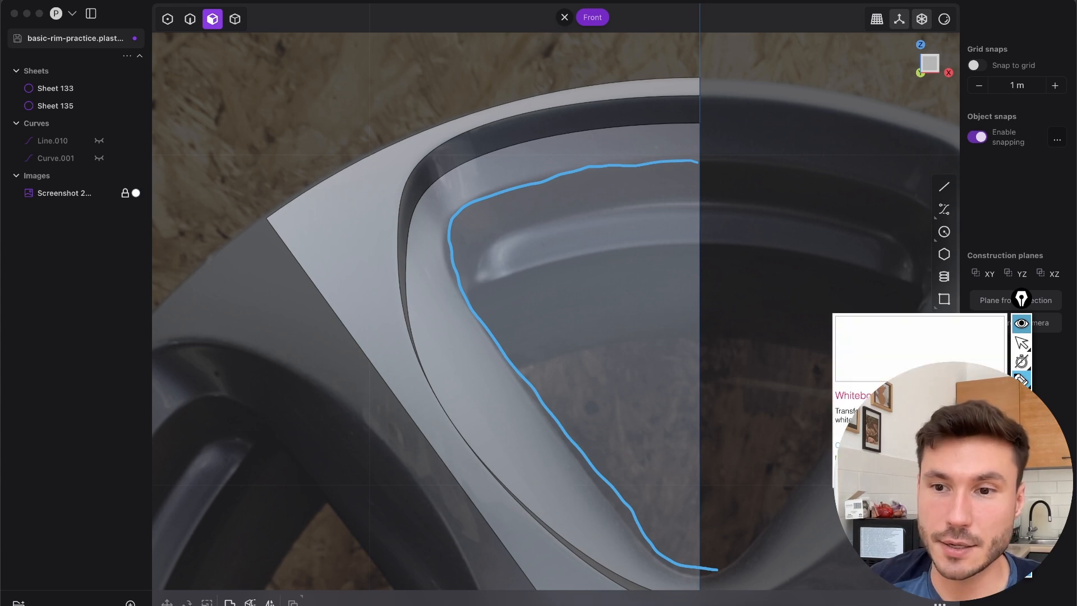
pyautogui.click(944, 209)
pyautogui.scroll(2, 690, 180)
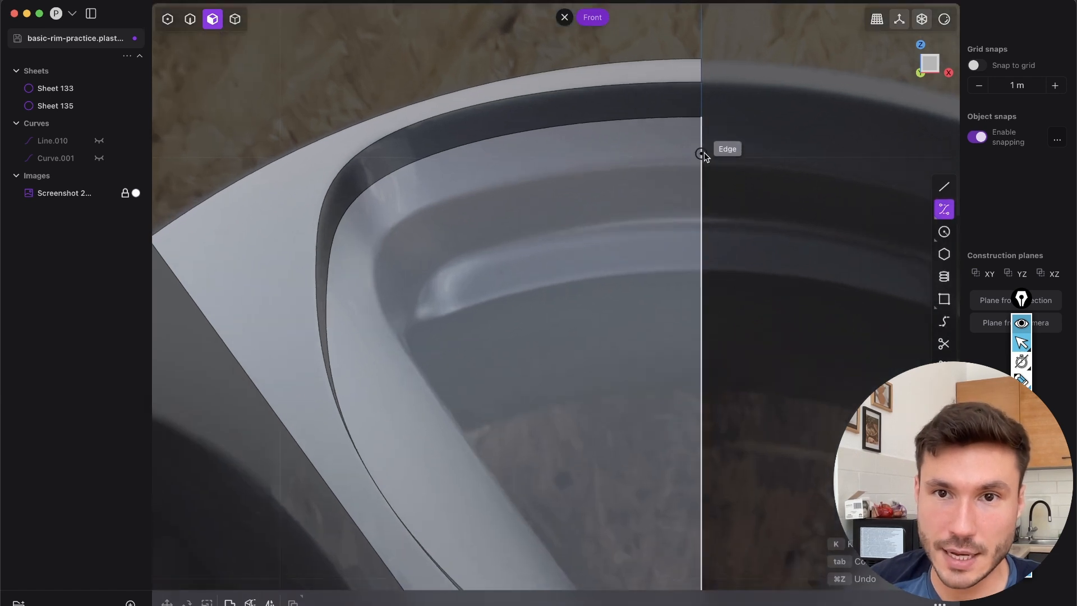
pyautogui.click(701, 164)
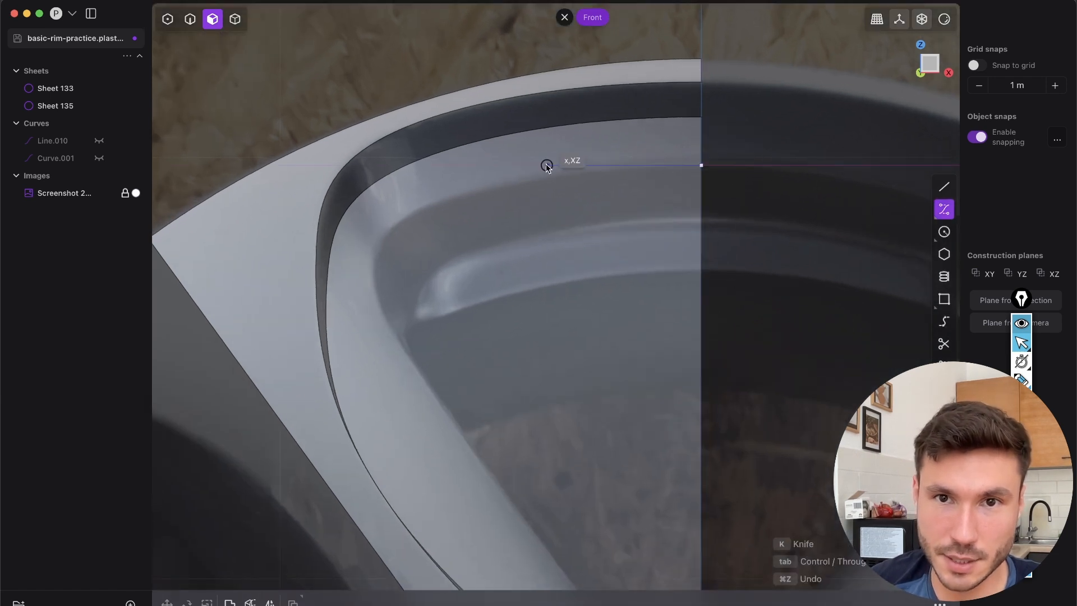
pyautogui.click(578, 165)
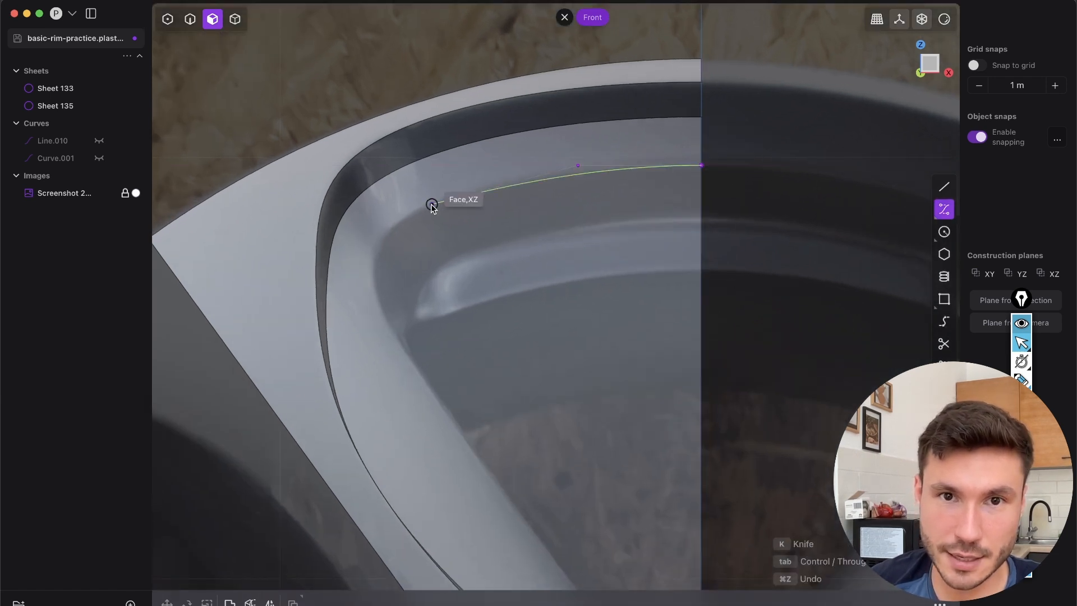
pyautogui.click(405, 215)
pyautogui.click(344, 261)
pyautogui.click(405, 360)
pyautogui.keyDown('shift'); pyautogui.moveTo(405, 359); pyautogui.dragTo(346, 163, button='middle'); pyautogui.keyUp('shift')
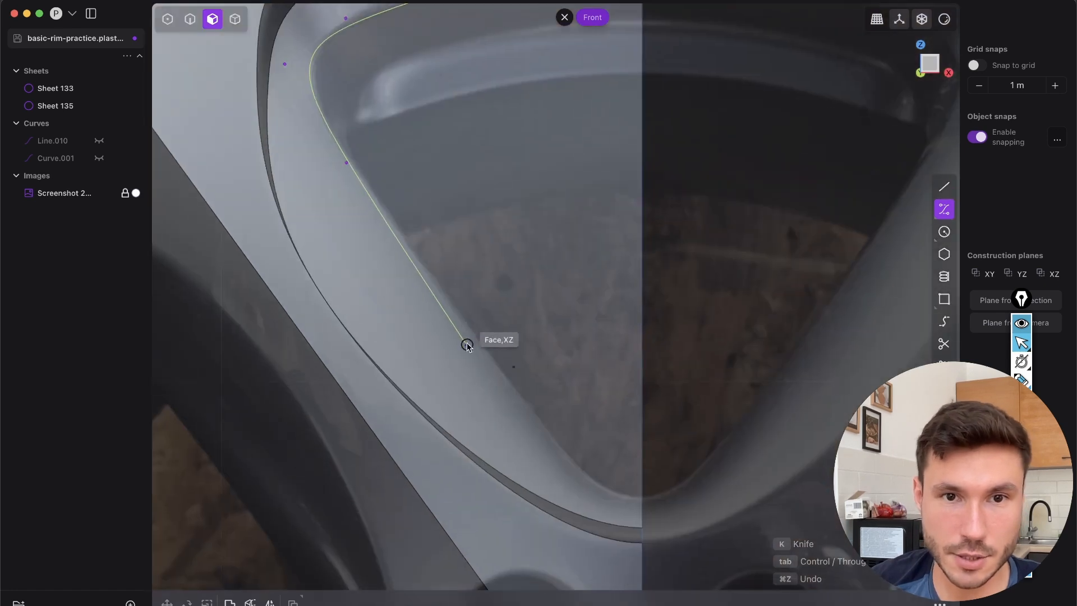
# Continue the curve down the spoke side and around the opening's lower tip, ending it on the centre line
pyautogui.click(464, 312)
pyautogui.click(566, 466)
pyautogui.keyDown('shift'); pyautogui.moveTo(640, 485); pyautogui.dragTo(576, 344, button='middle'); pyautogui.keyUp('shift')
pyautogui.scroll(5, 576, 344)
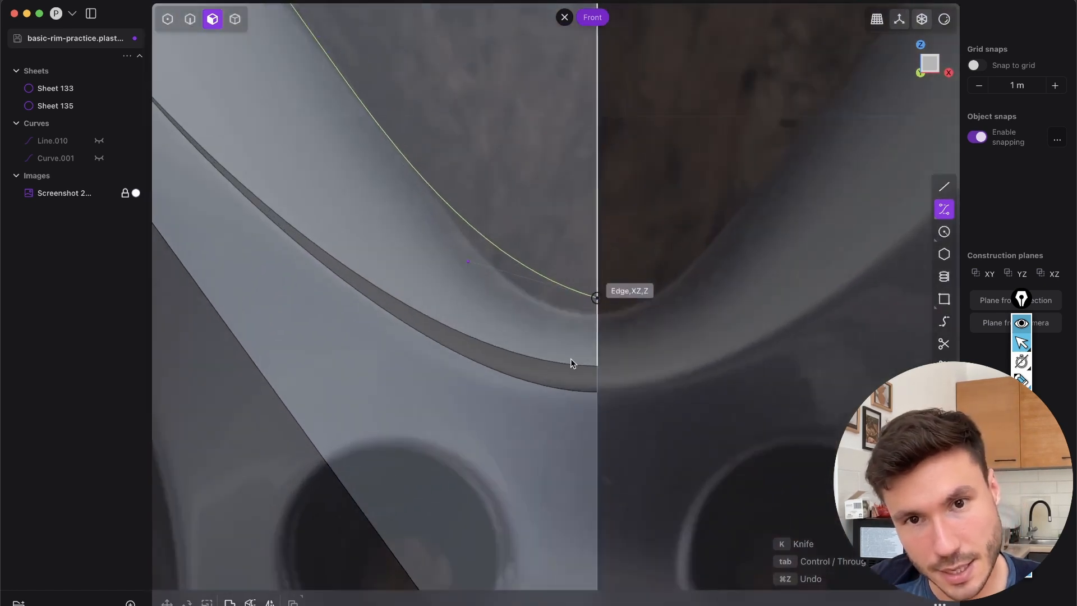
pyautogui.click(542, 318)
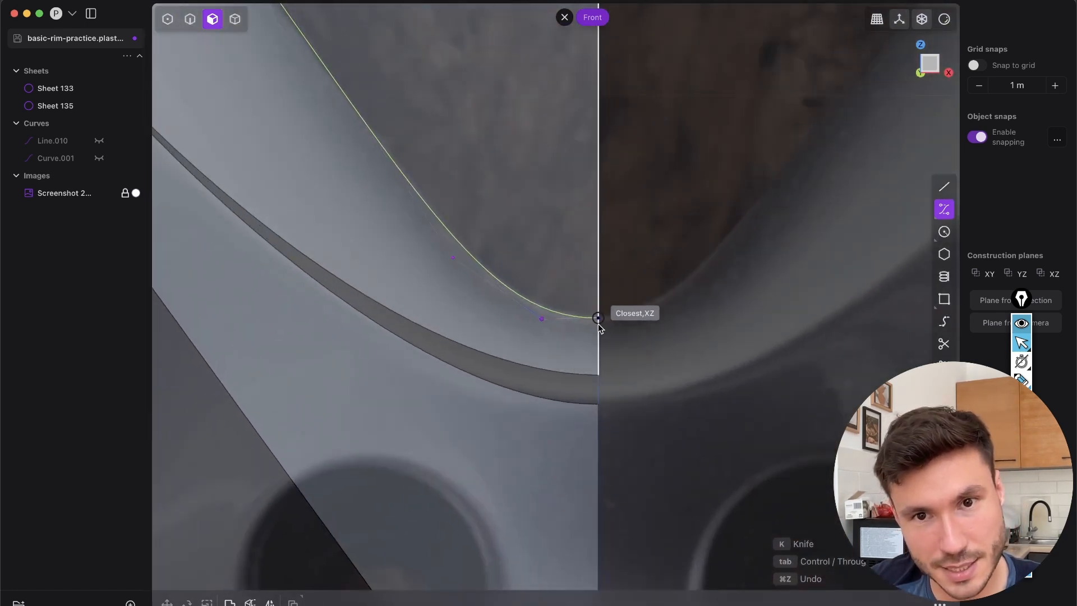
pyautogui.click(608, 326)
pyautogui.press('Return')
# Move the curve's second-to-last control point about 0.001 m along Z to level it with the end point on the centre line
pyautogui.scroll(4, 578, 331)
pyautogui.press('1')
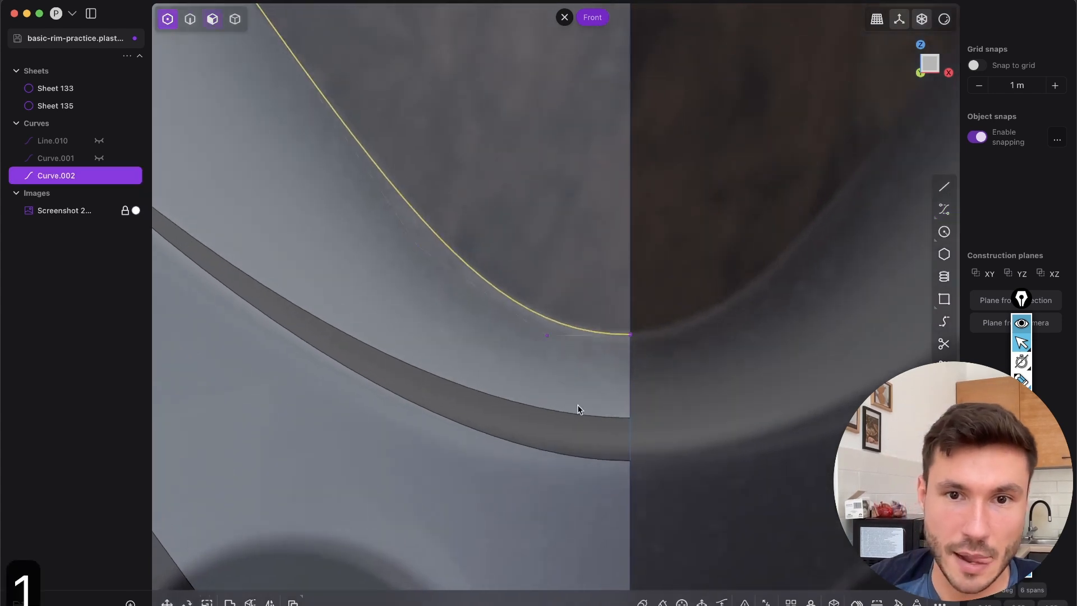
pyautogui.moveTo(523, 306); pyautogui.dragTo(569, 360)
pyautogui.press('g')
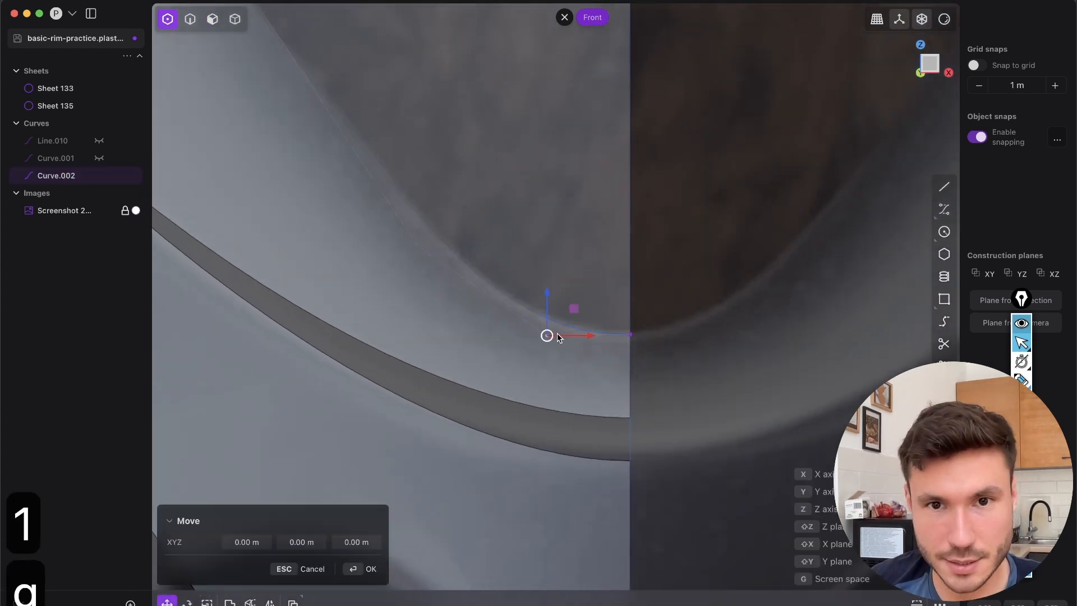
pyautogui.click(630, 336)
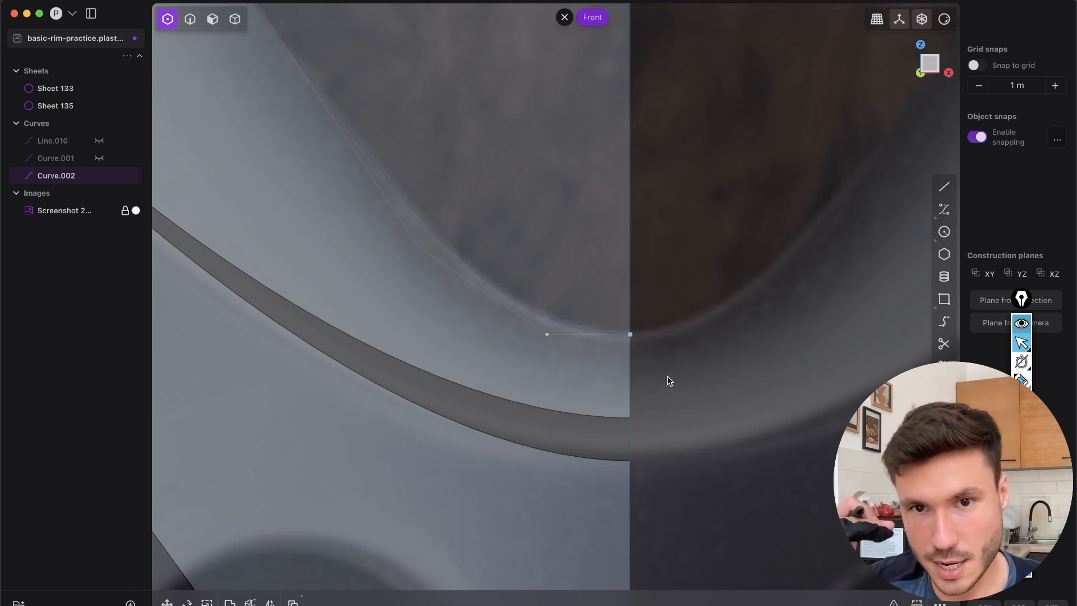
pyautogui.scroll(2, 543, 360)
pyautogui.moveTo(528, 331); pyautogui.dragTo(675, 346)
pyautogui.press('s')
pyautogui.moveTo(598, 294); pyautogui.dragTo(607, 212)
pyautogui.press('Escape')
pyautogui.scroll(-4, 545, 343)
pyautogui.press('1')
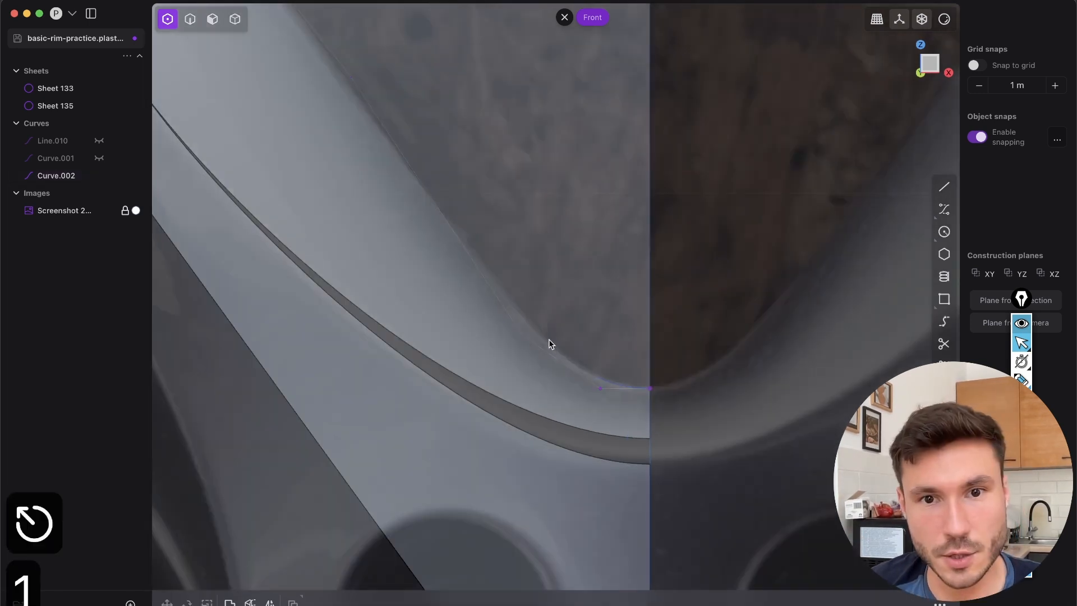
# Move the whole inner opening curve forward along Y so it sits in front of the sheets
pyautogui.scroll(-5, 527, 334)
pyautogui.moveTo(513, 190); pyautogui.dragTo(449, 283, button='middle')
pyautogui.press('2')
pyautogui.press('a')
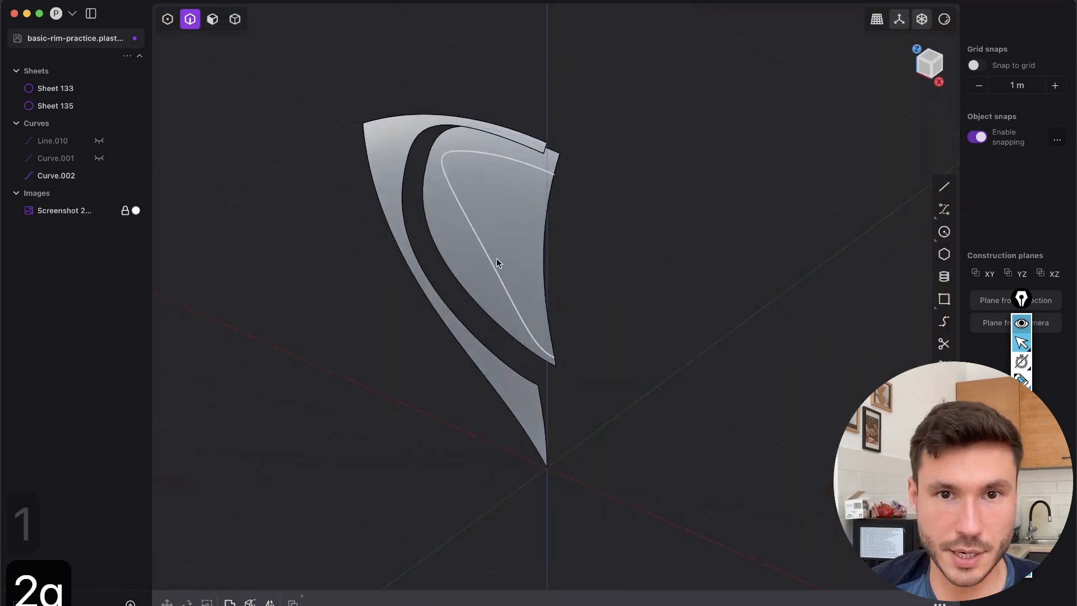
pyautogui.click(502, 259)
pyautogui.press('g')
pyautogui.click(501, 248)
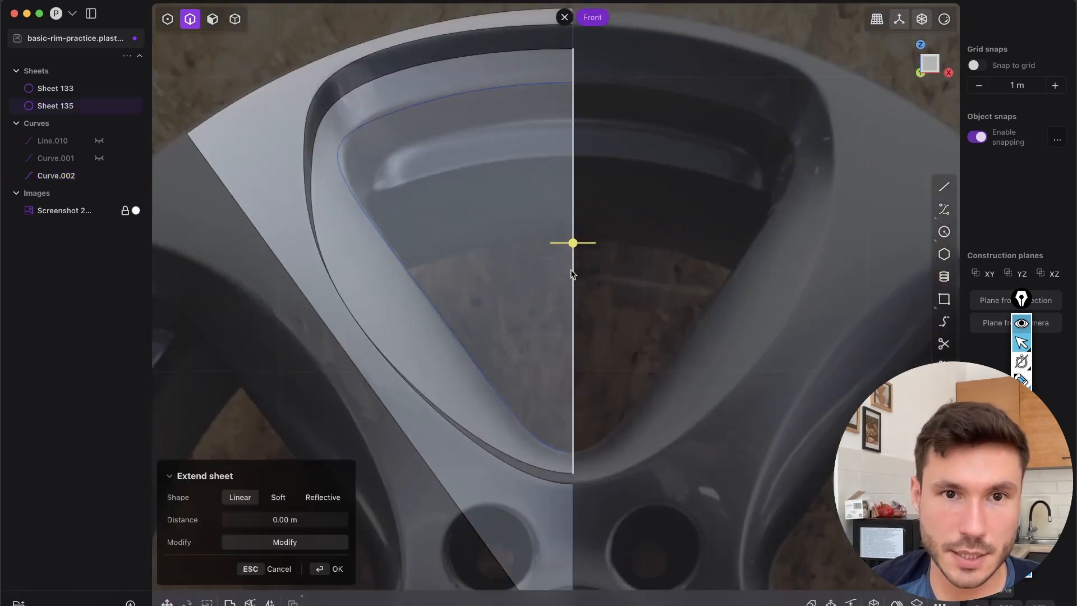
# Reposition the control points around the curve's upper-left corner in Front view to match the opening in the photo
pyautogui.scroll(5, 418, 245)
pyautogui.press('1')
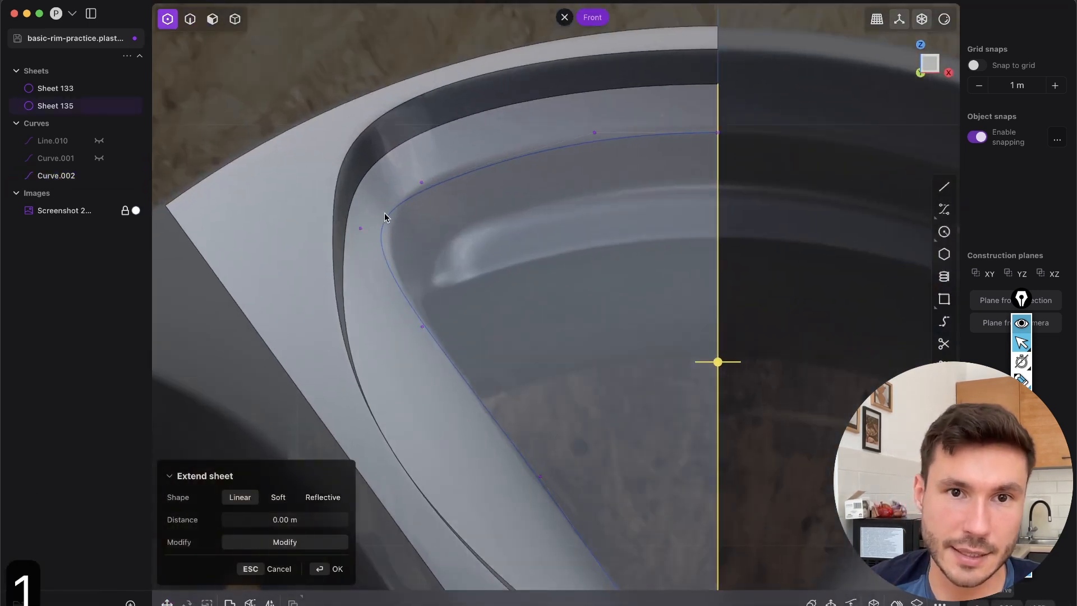
pyautogui.click(381, 214)
pyautogui.moveTo(421, 182); pyautogui.dragTo(426, 169)
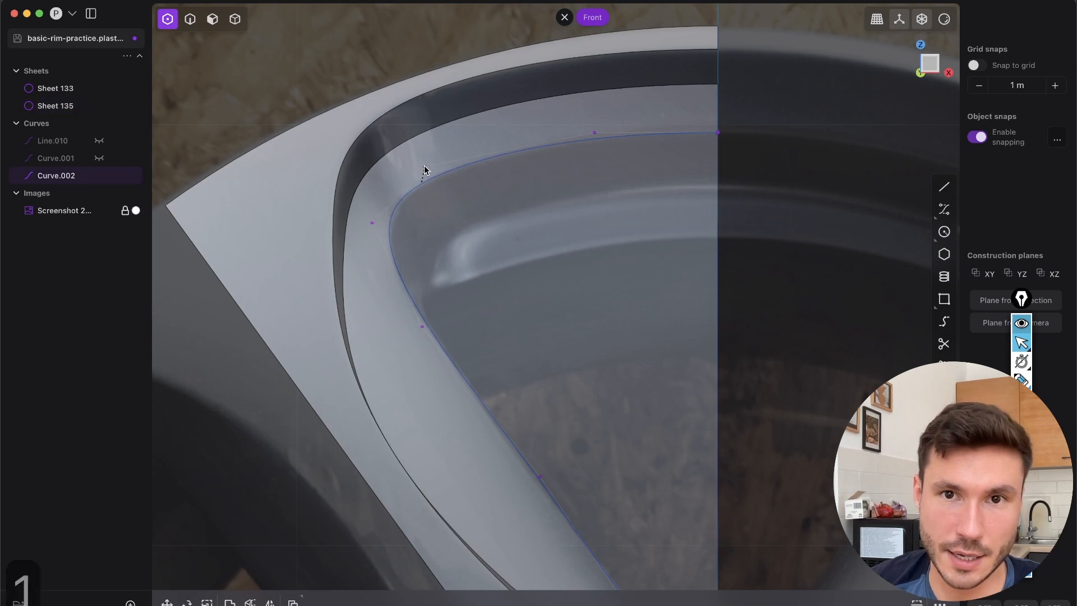
pyautogui.scroll(-2, 438, 203)
pyautogui.moveTo(372, 192); pyautogui.dragTo(375, 202)
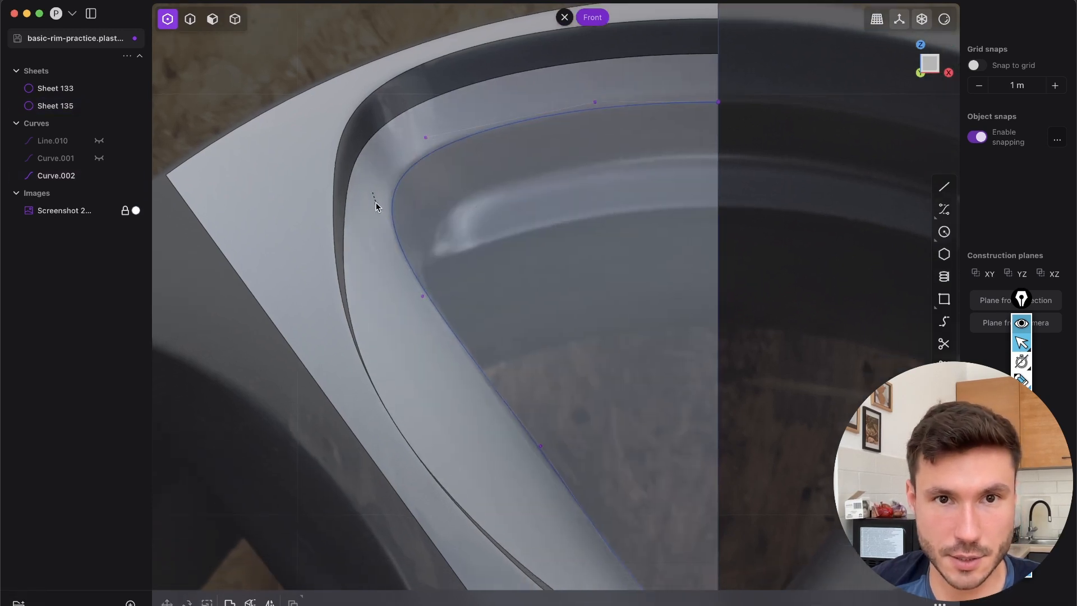
pyautogui.scroll(-3, 466, 261)
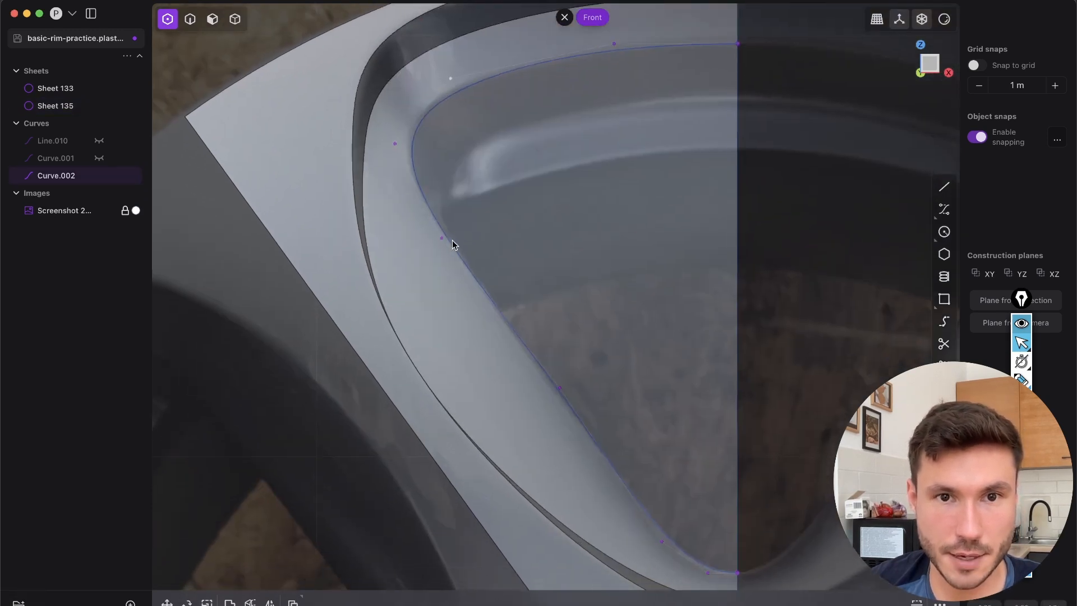
pyautogui.scroll(-1, 561, 391)
# Cut the recessed inner sheet with the inner opening curve
pyautogui.press('2')
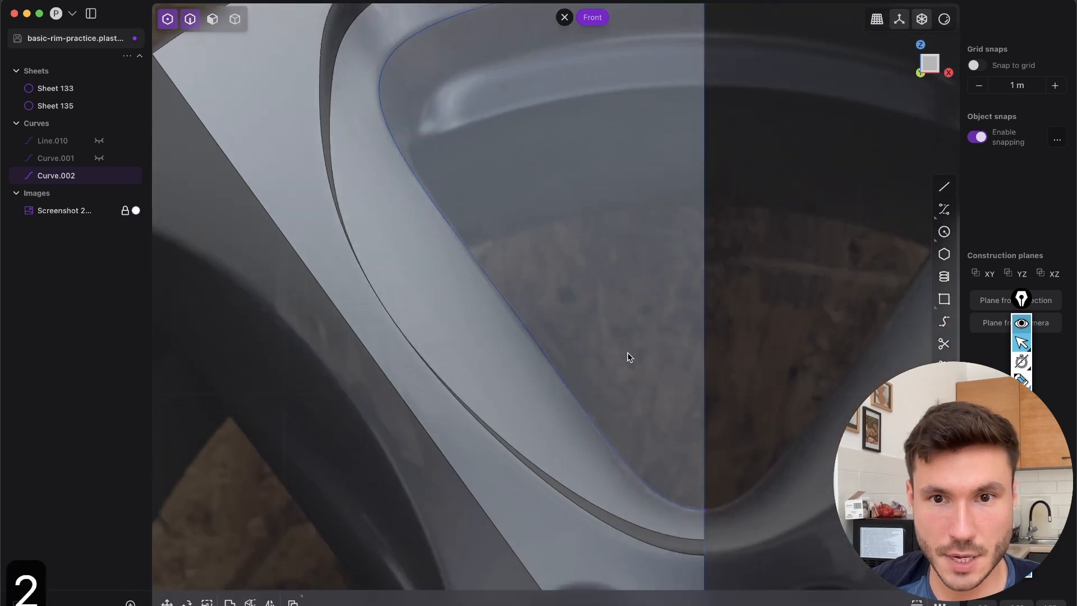
pyautogui.scroll(-5, 627, 355)
pyautogui.press('2')
pyautogui.click(545, 346)
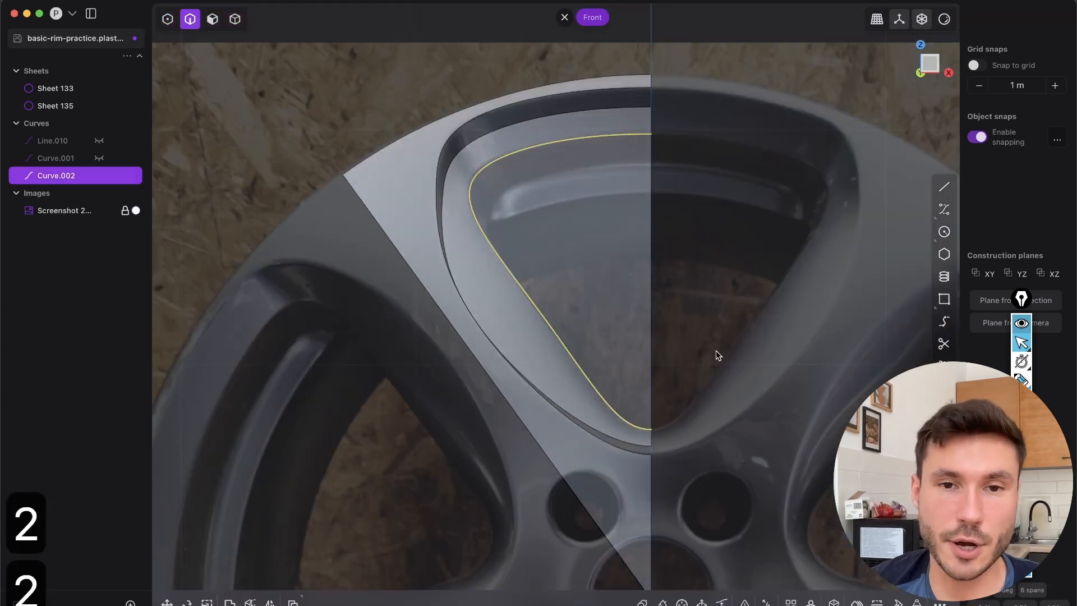
pyautogui.press('c')
pyautogui.click(605, 260)
pyautogui.rightClick(595, 297)
pyautogui.click(562, 341)
pyautogui.rightClick(439, 465)
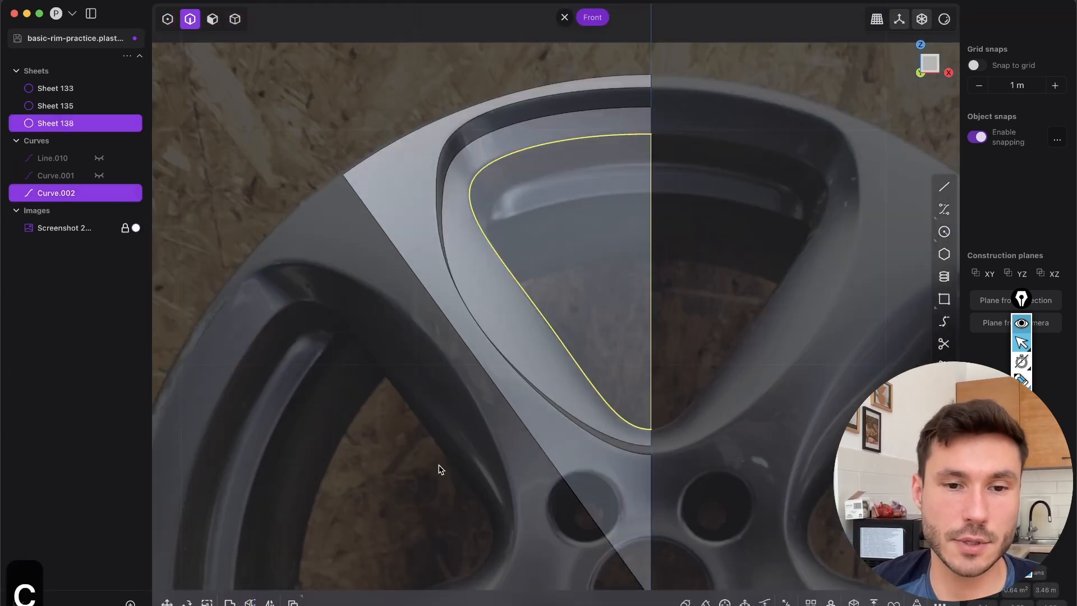
pyautogui.click(728, 346)
# Hide the inner opening curve used for the cut
pyautogui.press('Tab')
pyautogui.moveTo(510, 327); pyautogui.dragTo(411, 295, button='middle')
pyautogui.press('2')
pyautogui.click(433, 261)
pyautogui.press('h')
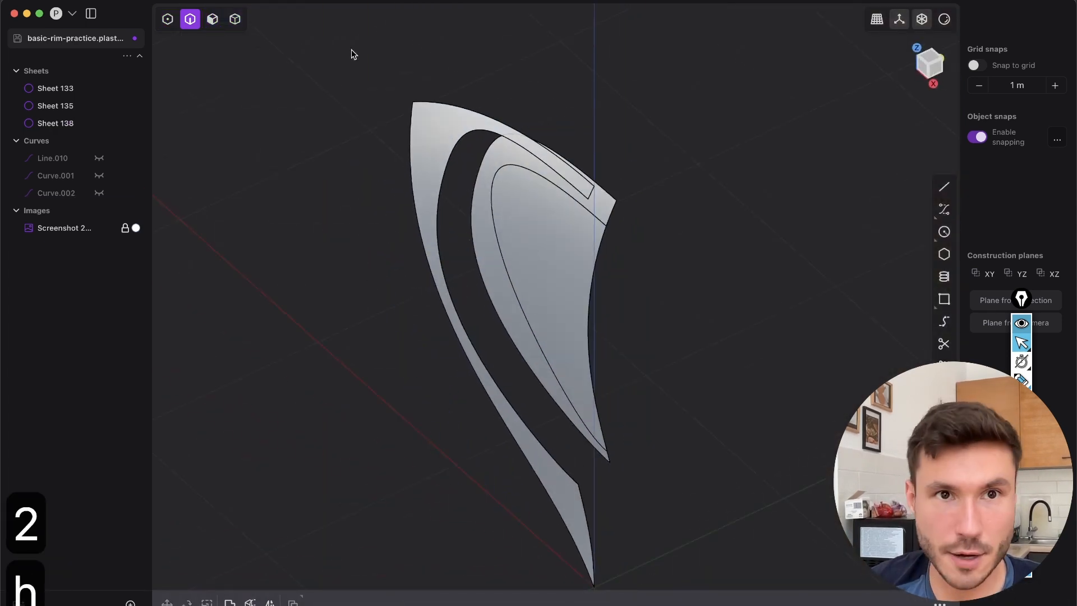
# Delete the outer strip of the recessed sheet, keeping the piece inside the inner opening outline
pyautogui.click(236, 21)
pyautogui.click(493, 238)
pyautogui.moveTo(525, 373); pyautogui.dragTo(490, 302, button='middle')
pyautogui.press('x')
# Examine the facing edges of the outer and recessed sheets against the photo in Front view and from an angle
pyautogui.press('2')
pyautogui.click(470, 221)
pyautogui.keyDown('shift'); pyautogui.click(428, 222); pyautogui.keyUp('shift')
pyautogui.moveTo(547, 351); pyautogui.dragTo(523, 274, button='middle')
pyautogui.press('Escape')
pyautogui.click(928, 67)
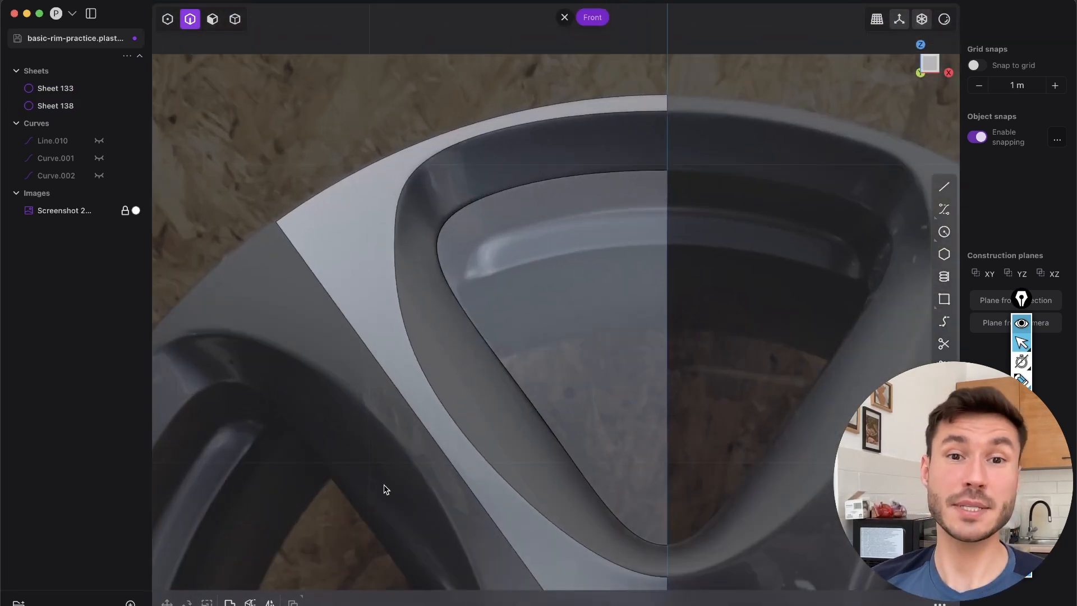
pyautogui.moveTo(510, 284); pyautogui.dragTo(576, 312, button='middle')
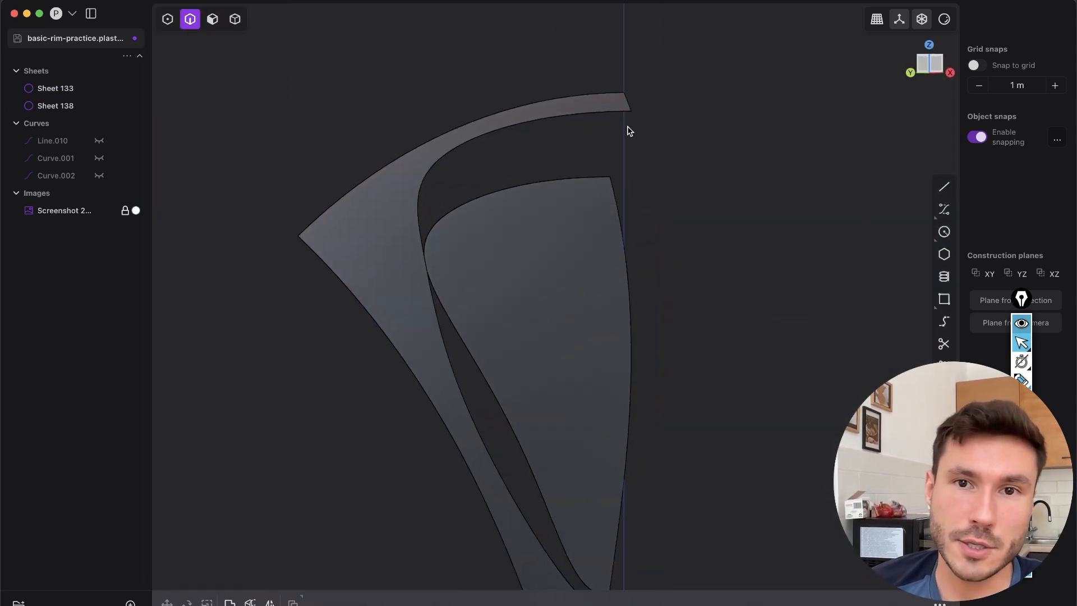
# Examine the gap between the outer and recessed sheets, then the bevel around the upper spoke opening in the photo
pyautogui.scroll(-6, 525, 280)
pyautogui.moveTo(525, 281); pyautogui.dragTo(449, 289, button='middle')
pyautogui.keyDown('shift'); pyautogui.moveTo(528, 215); pyautogui.dragTo(562, 214, button='middle'); pyautogui.keyUp('shift')
pyautogui.scroll(4, 562, 214)
pyautogui.moveTo(595, 295); pyautogui.dragTo(541, 300, button='middle')
pyautogui.keyDown('shift'); pyautogui.moveTo(830, 225); pyautogui.dragTo(623, 373, button='middle'); pyautogui.keyUp('shift')
pyautogui.scroll(4, 568, 253)
pyautogui.keyDown('shift'); pyautogui.moveTo(763, 333); pyautogui.dragTo(648, 375, button='middle'); pyautogui.keyUp('shift')
pyautogui.scroll(2, 649, 374)
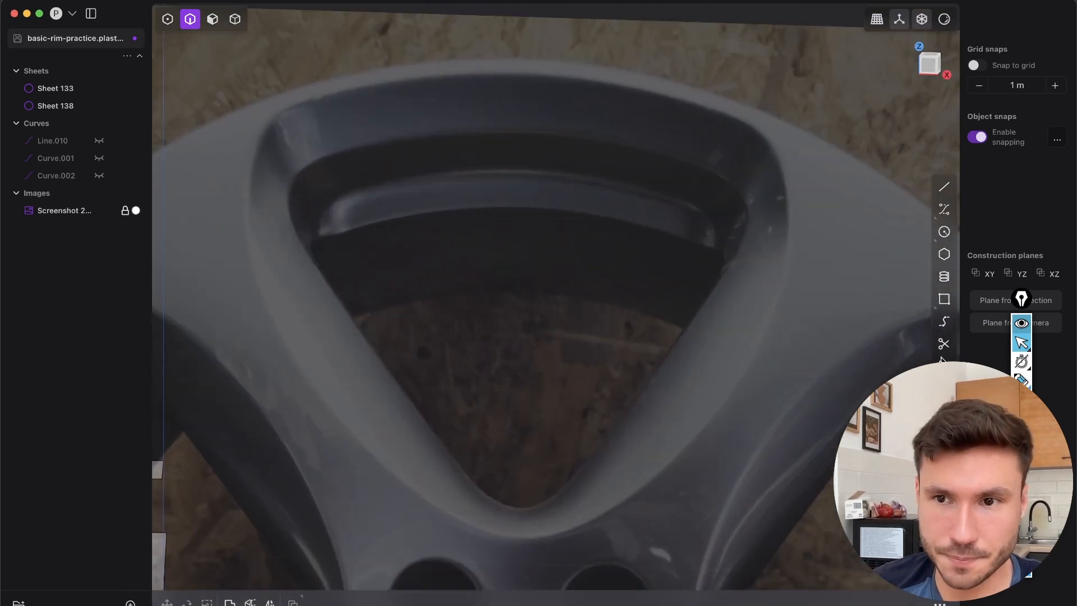
pyautogui.click(1022, 379)
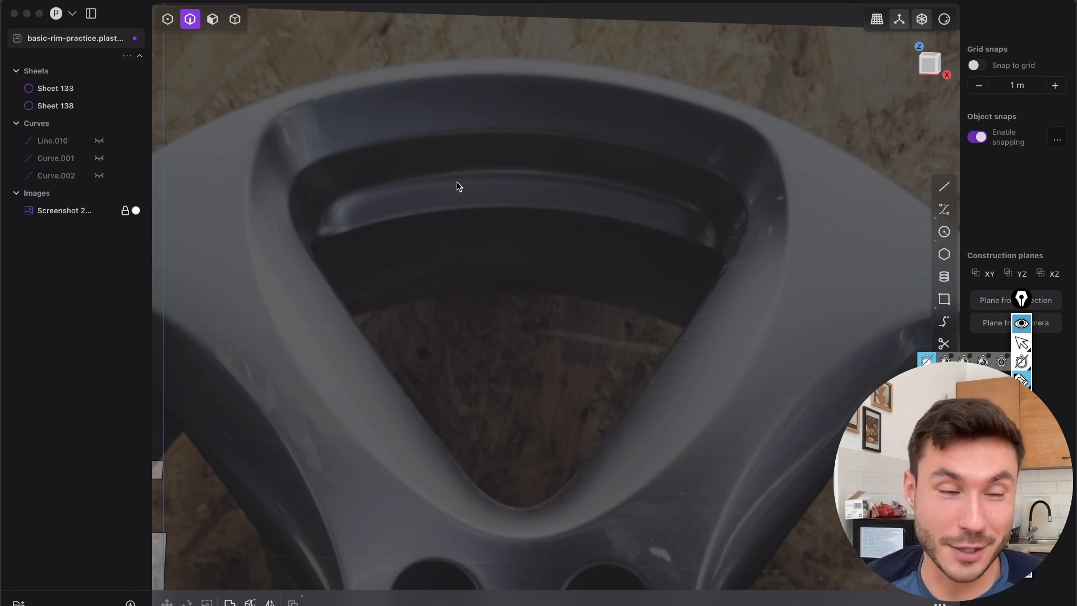
pyautogui.press('Escape')
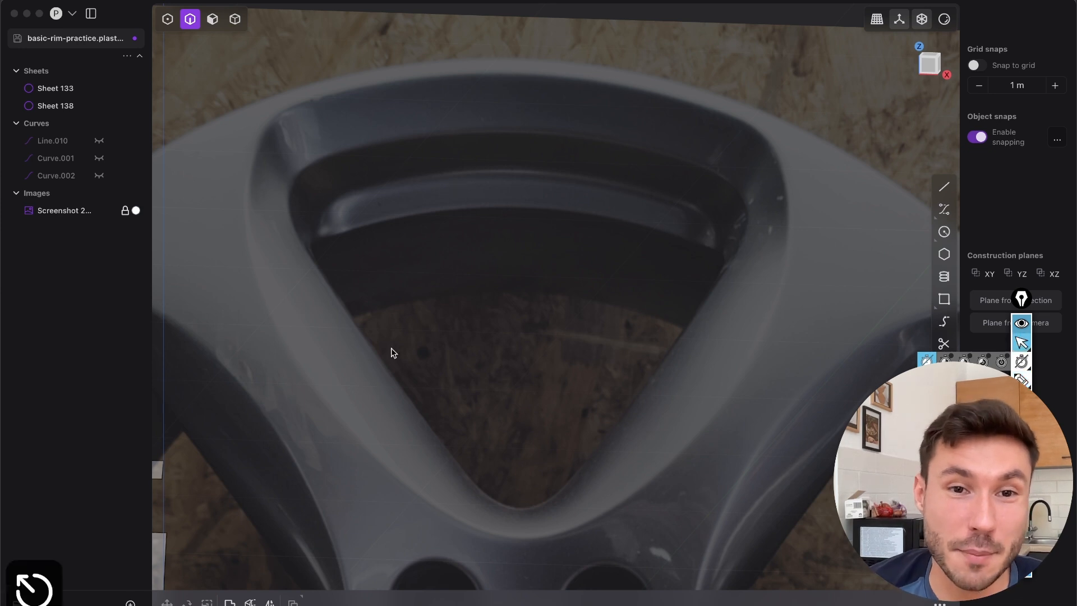
# Try to loft a surface between the facing opening edges of the outer and recessed sheets
pyautogui.scroll(-8, 405, 374)
pyautogui.keyDown('shift'); pyautogui.moveTo(283, 448); pyautogui.dragTo(438, 287, button='middle'); pyautogui.keyUp('shift')
pyautogui.scroll(5, 452, 312)
pyautogui.press('2')
pyautogui.click(495, 180)
pyautogui.keyDown('shift'); pyautogui.click(414, 177); pyautogui.keyUp('shift')
pyautogui.press('Tab')
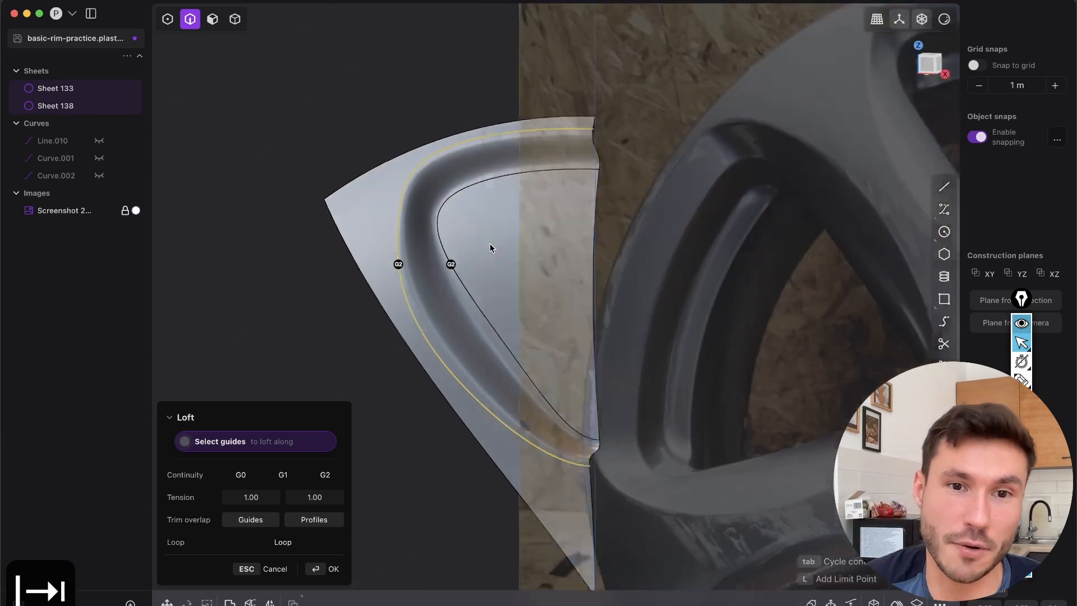
pyautogui.hotkey('shift', 'e')
pyautogui.moveTo(496, 271); pyautogui.dragTo(425, 245, button='middle')
pyautogui.press('Tab')
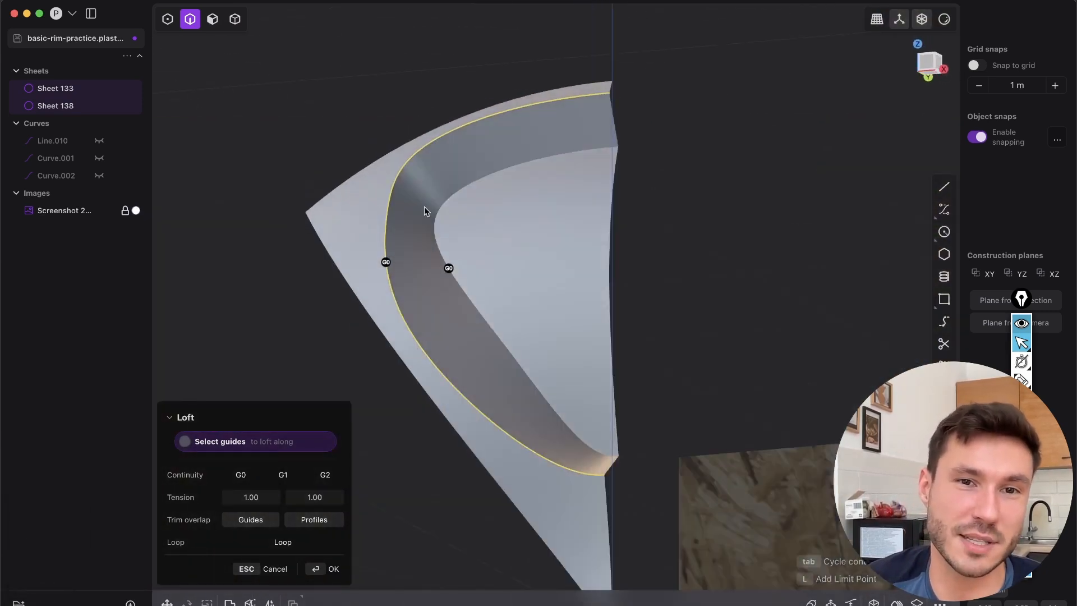
pyautogui.press('Escape')
# Mark the bevel's cross-section flow around the photo's upper spoke opening with short annotation strokes, and clear them after reviewing
pyautogui.moveTo(469, 344); pyautogui.dragTo(491, 426, button='middle')
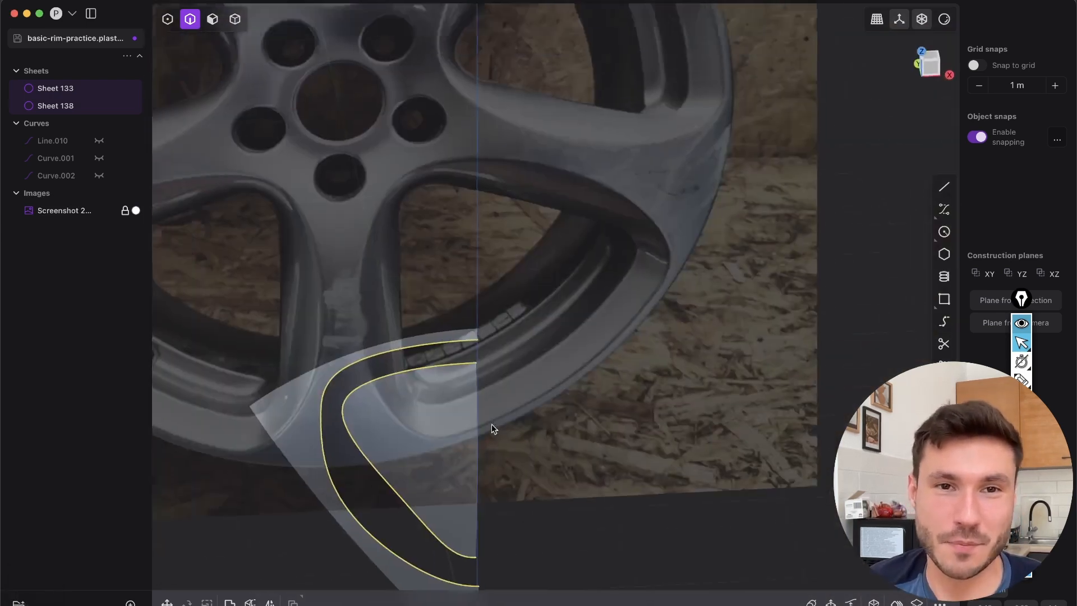
pyautogui.keyDown('shift'); pyautogui.moveTo(393, 129); pyautogui.dragTo(530, 408, button='middle'); pyautogui.keyUp('shift')
pyautogui.scroll(5, 487, 235)
pyautogui.scroll(-5, 486, 240)
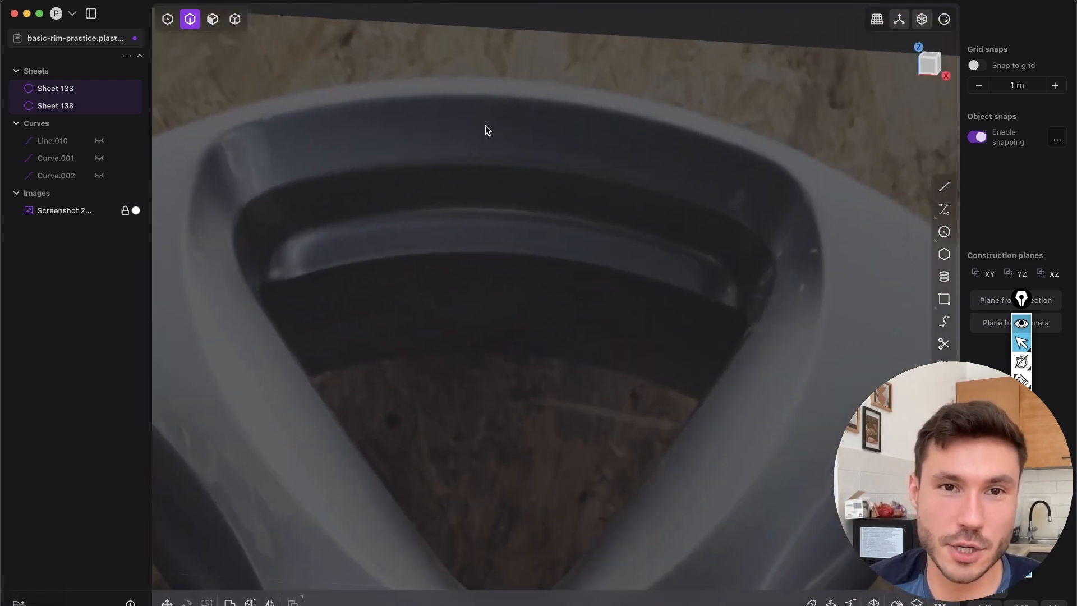
pyautogui.scroll(5, 666, 255)
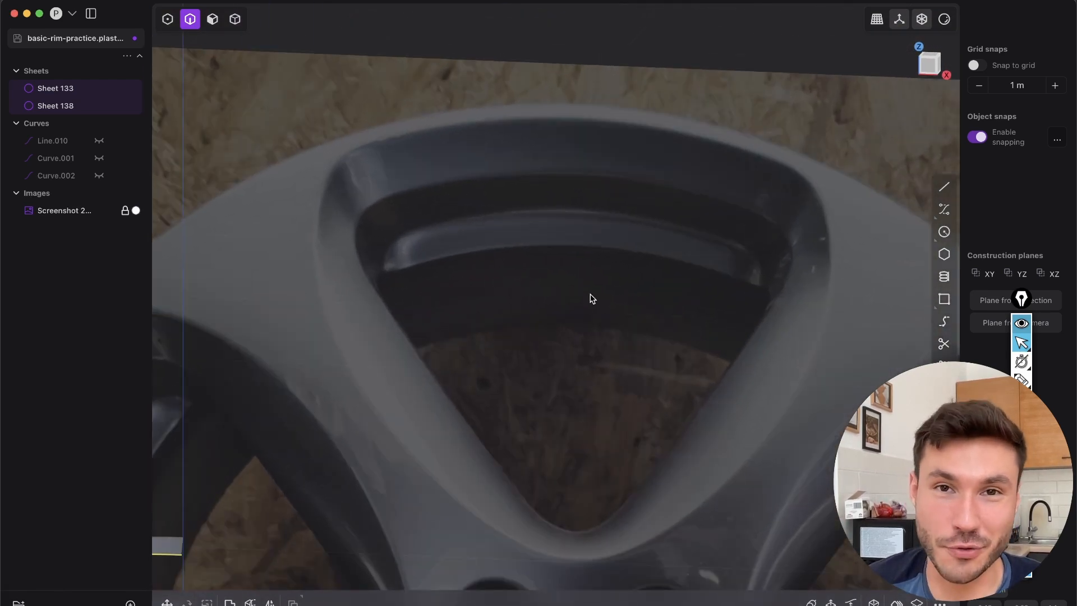
pyautogui.click(1021, 382)
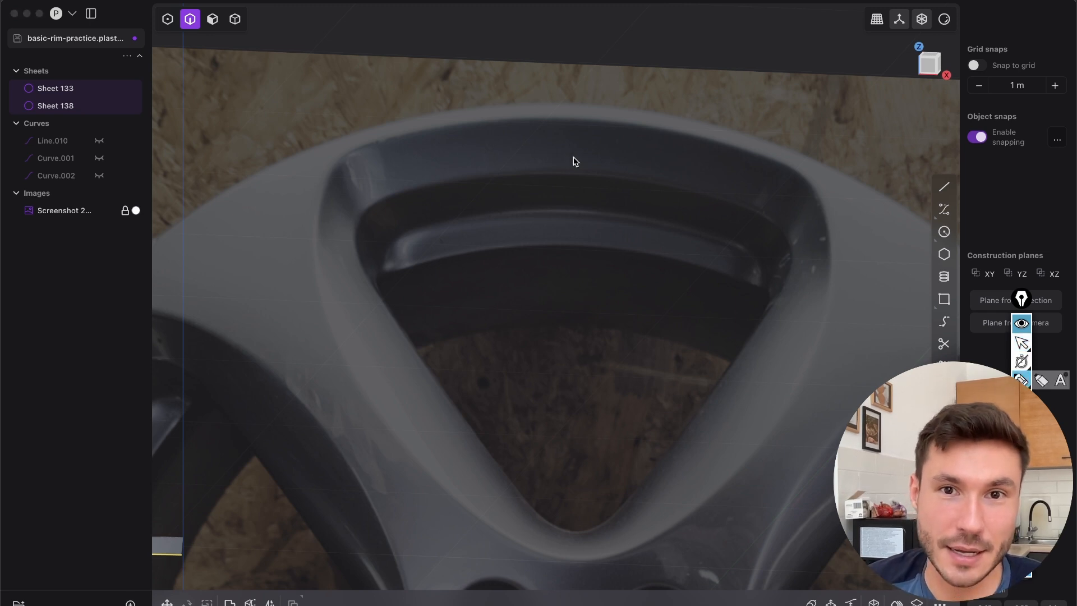
pyautogui.moveTo(569, 122); pyautogui.dragTo(563, 170)
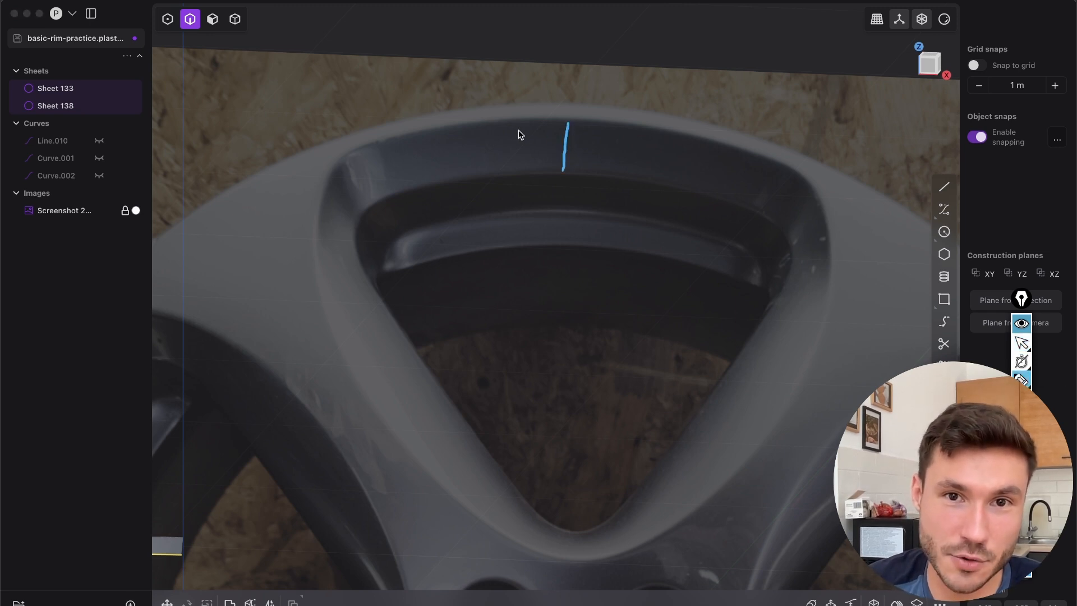
pyautogui.moveTo(465, 135); pyautogui.dragTo(468, 174)
pyautogui.moveTo(403, 145); pyautogui.dragTo(414, 184)
pyautogui.moveTo(352, 161); pyautogui.dragTo(360, 171)
pyautogui.moveTo(323, 212); pyautogui.dragTo(351, 222)
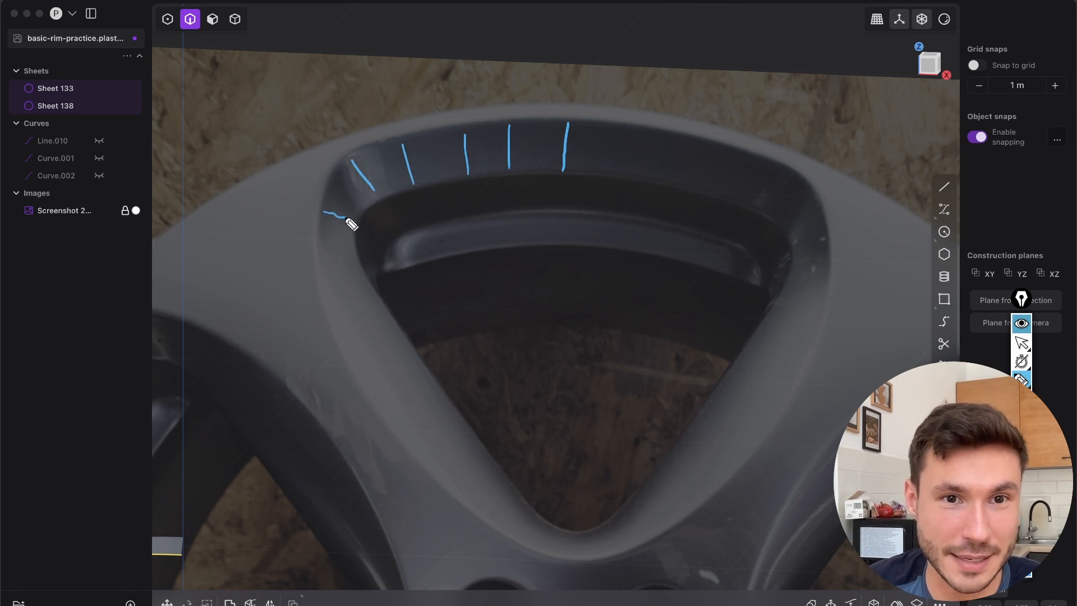
pyautogui.moveTo(319, 272); pyautogui.dragTo(355, 258)
pyautogui.moveTo(337, 336); pyautogui.dragTo(384, 314)
pyautogui.moveTo(376, 408); pyautogui.dragTo(426, 372)
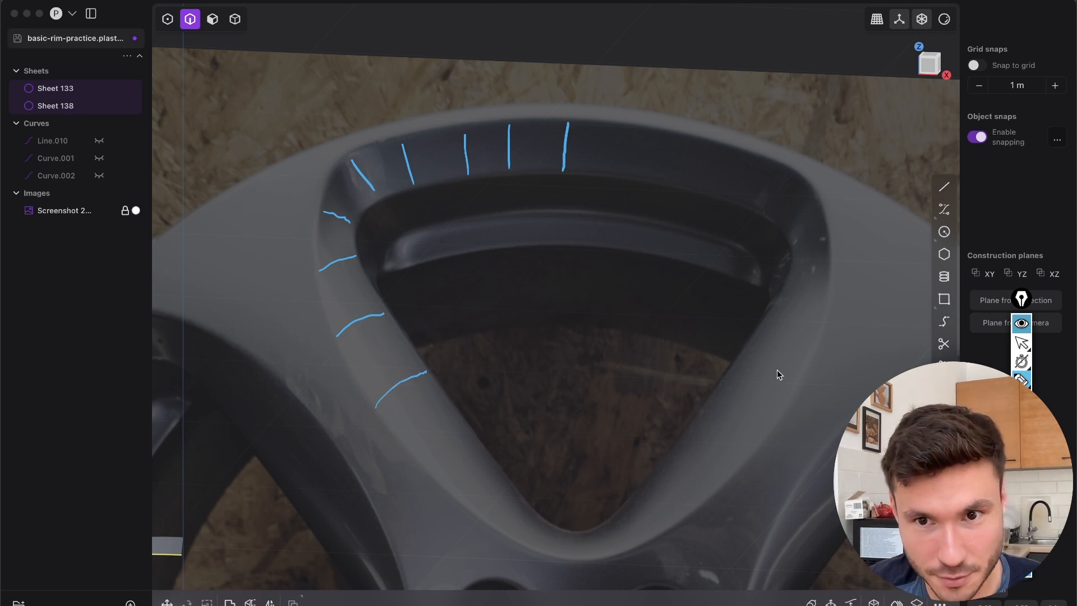
pyautogui.moveTo(430, 474); pyautogui.dragTo(481, 449)
pyautogui.moveTo(495, 519); pyautogui.dragTo(524, 501)
pyautogui.moveTo(561, 556); pyautogui.dragTo(567, 534)
pyautogui.moveTo(625, 551); pyautogui.dragTo(617, 515)
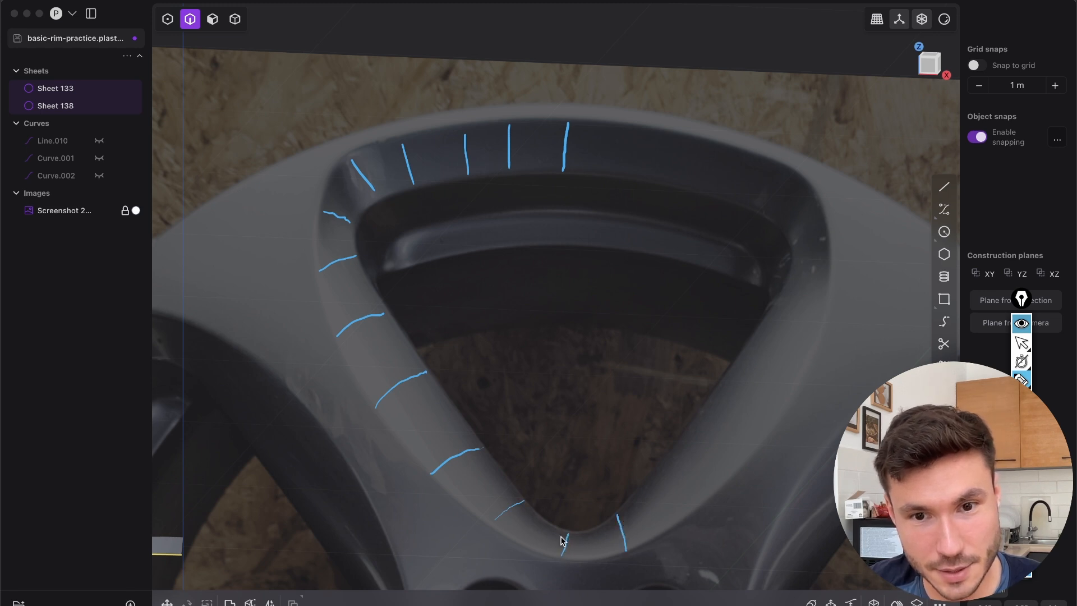
pyautogui.moveTo(674, 527); pyautogui.dragTo(641, 481)
pyautogui.moveTo(726, 492); pyautogui.dragTo(686, 435)
pyautogui.moveTo(766, 438)
pyautogui.mouseDown()
pyautogui.moveTo(756, 407)
pyautogui.moveTo(723, 382)
pyautogui.mouseUp()
pyautogui.moveTo(806, 362); pyautogui.dragTo(754, 340)
pyautogui.moveTo(826, 307); pyautogui.dragTo(775, 296)
pyautogui.moveTo(828, 246); pyautogui.dragTo(803, 259)
pyautogui.moveTo(810, 194); pyautogui.dragTo(778, 225)
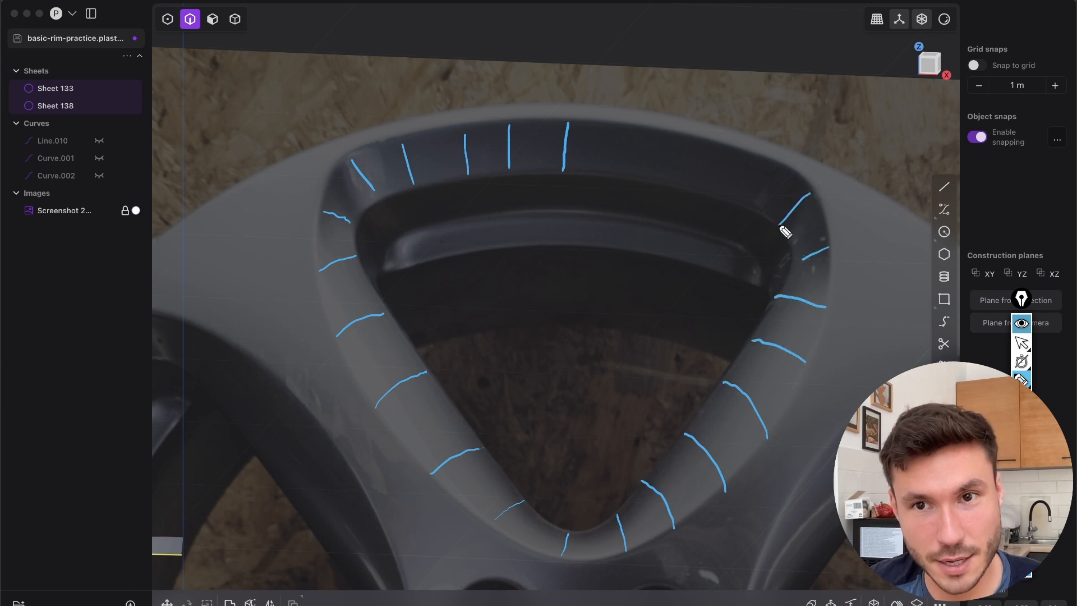
pyautogui.moveTo(746, 160); pyautogui.dragTo(728, 190)
pyautogui.moveTo(660, 134); pyautogui.dragTo(647, 175)
pyautogui.moveTo(608, 124); pyautogui.dragTo(601, 157)
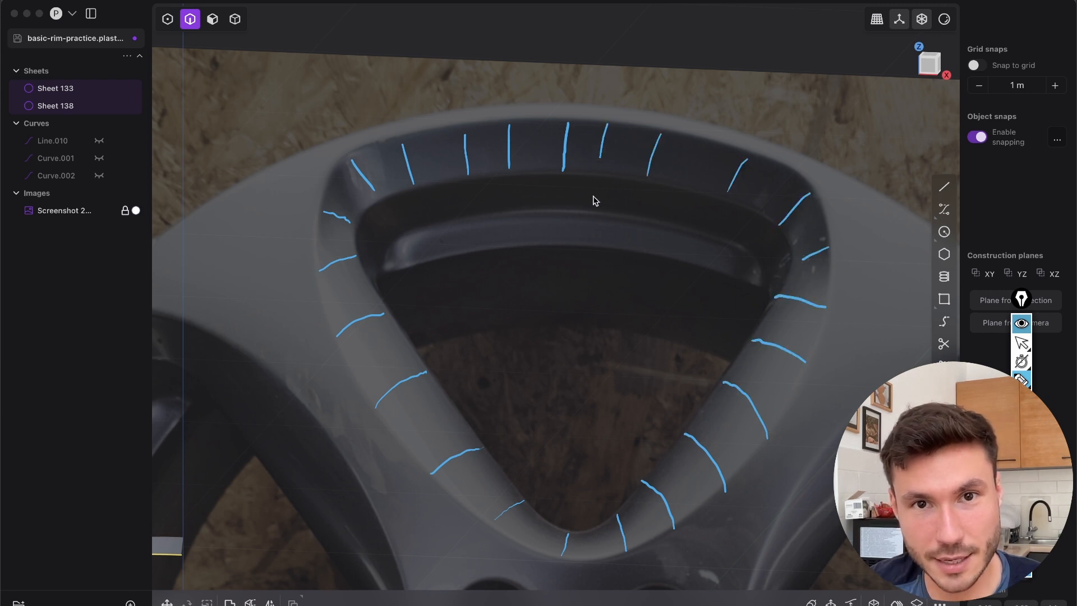
pyautogui.moveTo(554, 130); pyautogui.dragTo(541, 166)
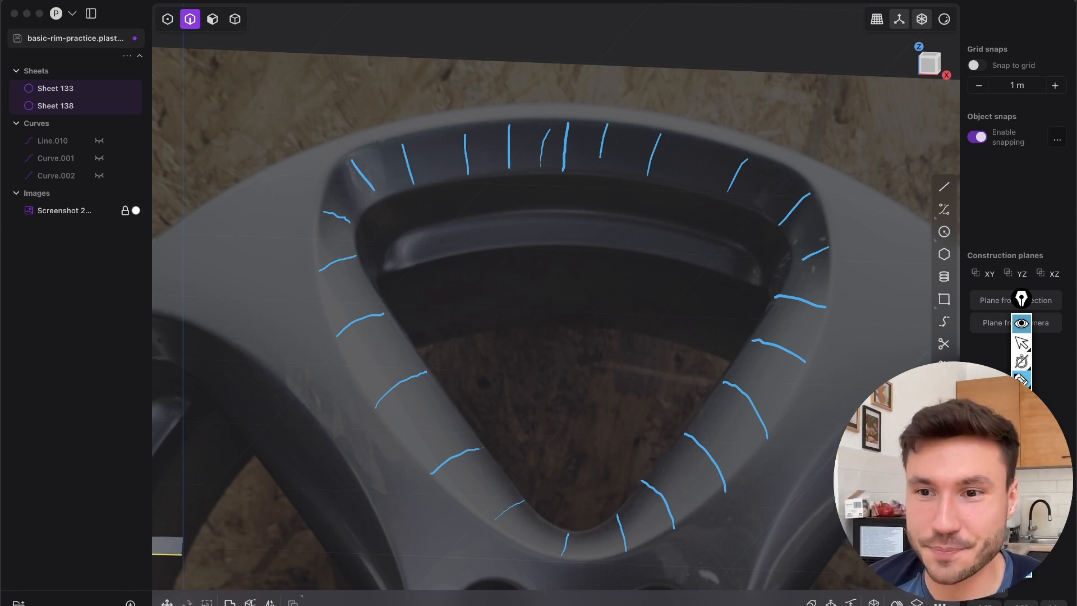
pyautogui.click(1022, 476)
pyautogui.click(1021, 343)
# Clear the edge selection and compare the gap between the two sheets with the bevel in the photo
pyautogui.scroll(-10, 682, 342)
pyautogui.click(474, 479)
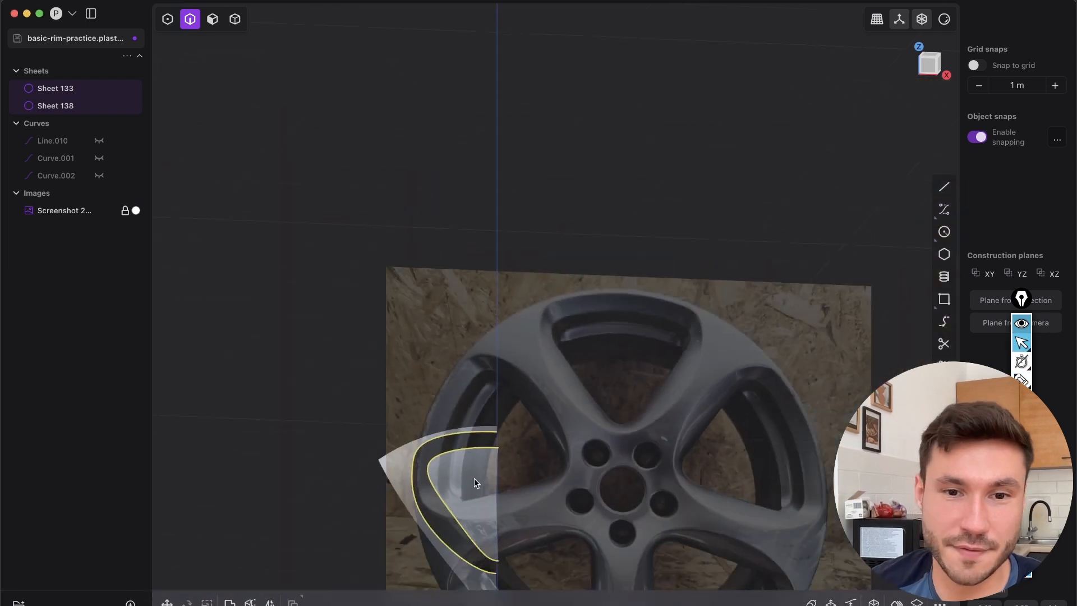
pyautogui.press('Escape')
pyautogui.keyDown('shift'); pyautogui.moveTo(471, 484); pyautogui.dragTo(649, 221, button='middle'); pyautogui.keyUp('shift')
pyautogui.scroll(5, 639, 241)
pyautogui.keyDown('shift'); pyautogui.moveTo(600, 342); pyautogui.dragTo(650, 275, button='middle'); pyautogui.keyUp('shift')
pyautogui.scroll(5, 653, 268)
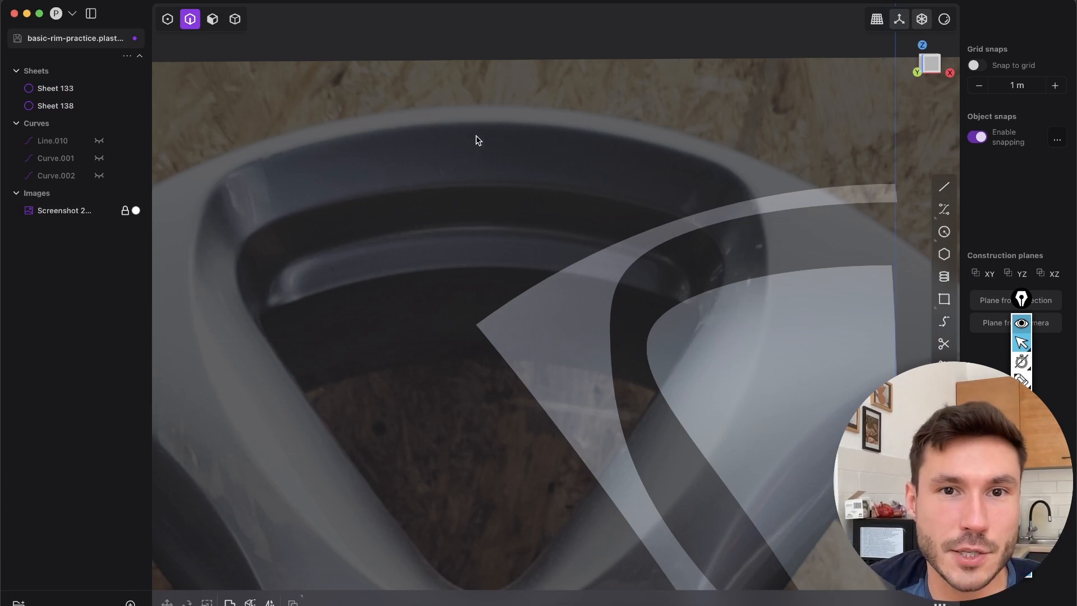
pyautogui.keyDown('shift'); pyautogui.moveTo(841, 416); pyautogui.dragTo(629, 422, button='middle'); pyautogui.keyUp('shift')
pyautogui.scroll(4, 614, 314)
pyautogui.moveTo(613, 315); pyautogui.dragTo(722, 296, button='middle')
pyautogui.press('2')
pyautogui.hotkey('shift', 'e')
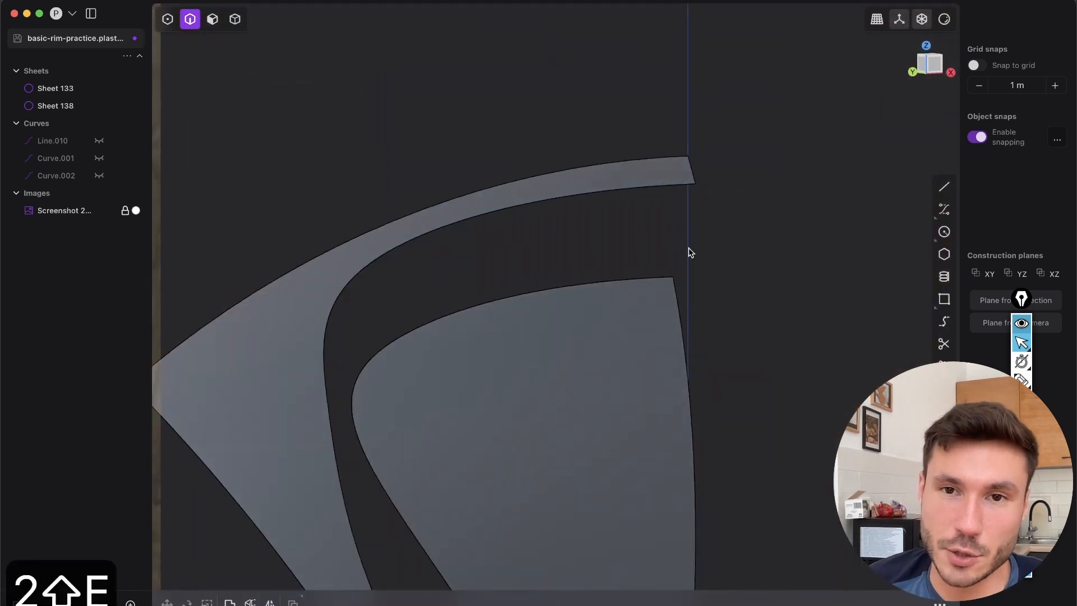
pyautogui.press('2')
pyautogui.click(691, 164)
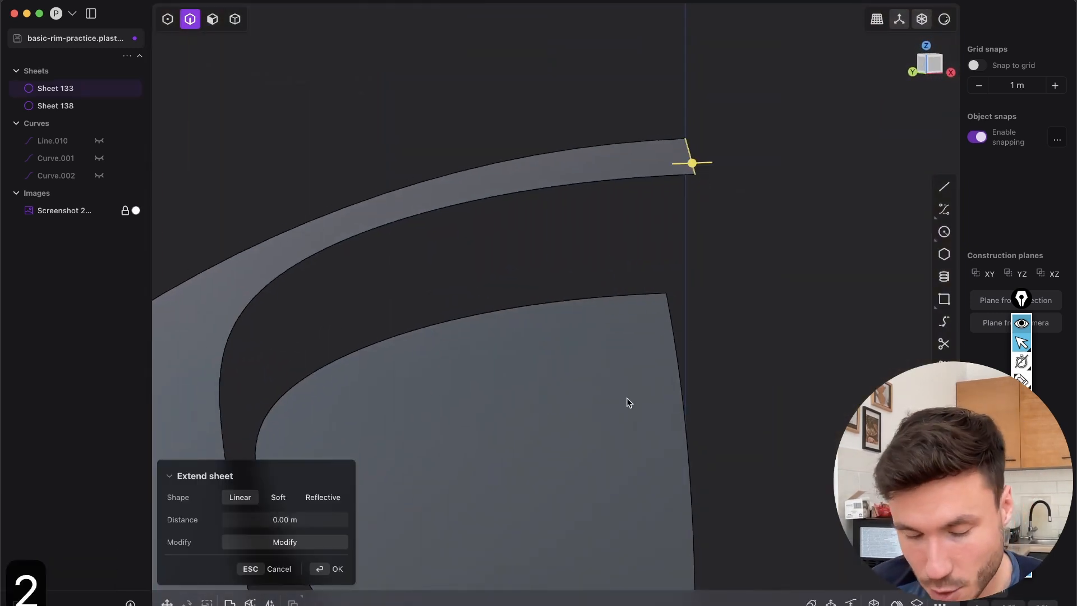
pyautogui.keyDown('shift'); pyautogui.moveTo(491, 458); pyautogui.dragTo(626, 452, button='middle'); pyautogui.keyUp('shift')
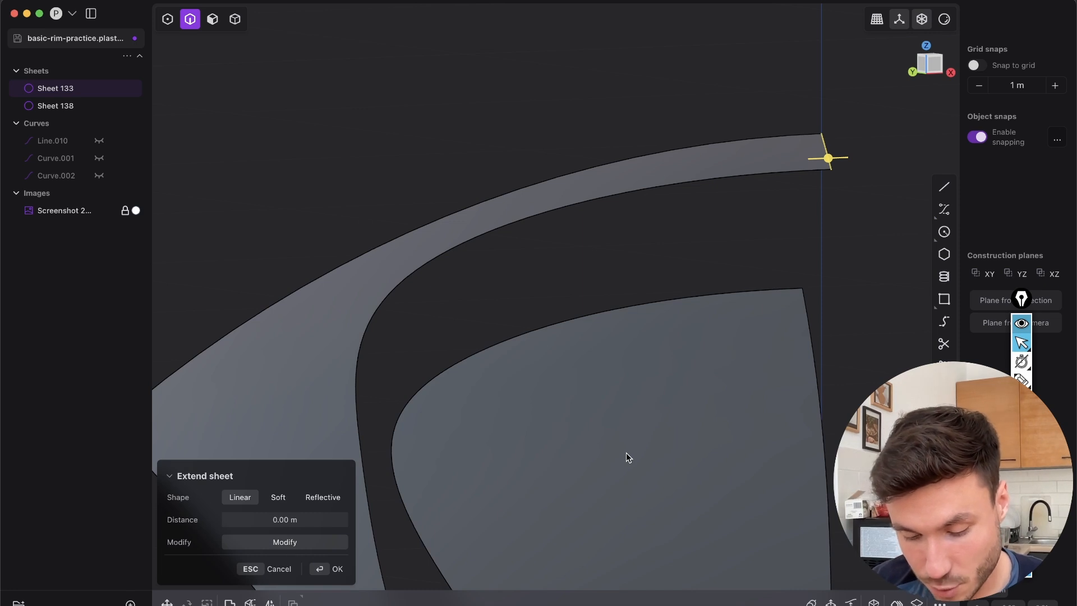
pyautogui.write('f')
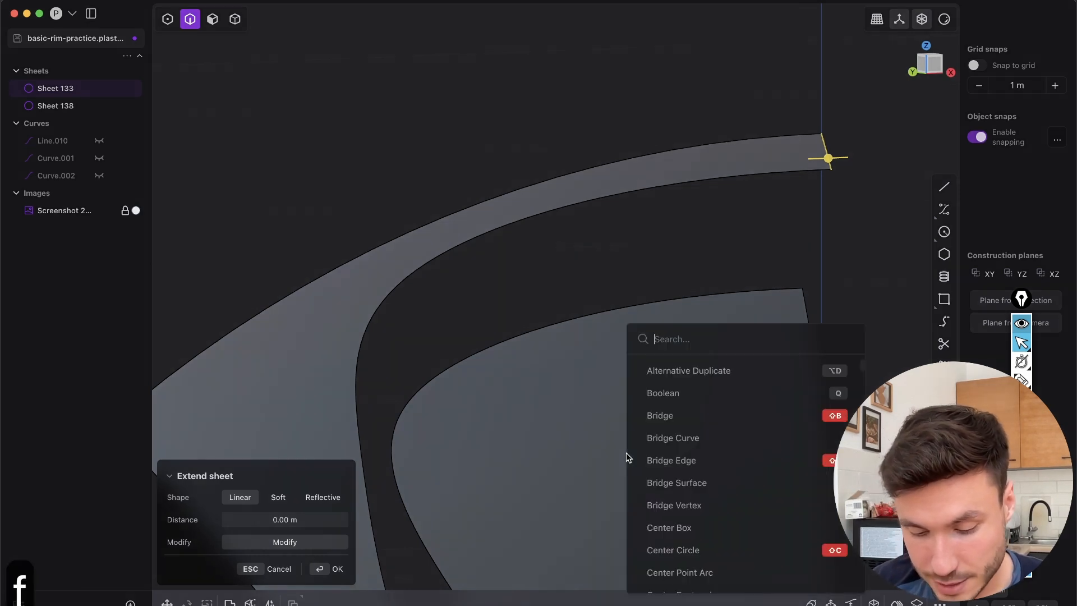
pyautogui.write('bridge')
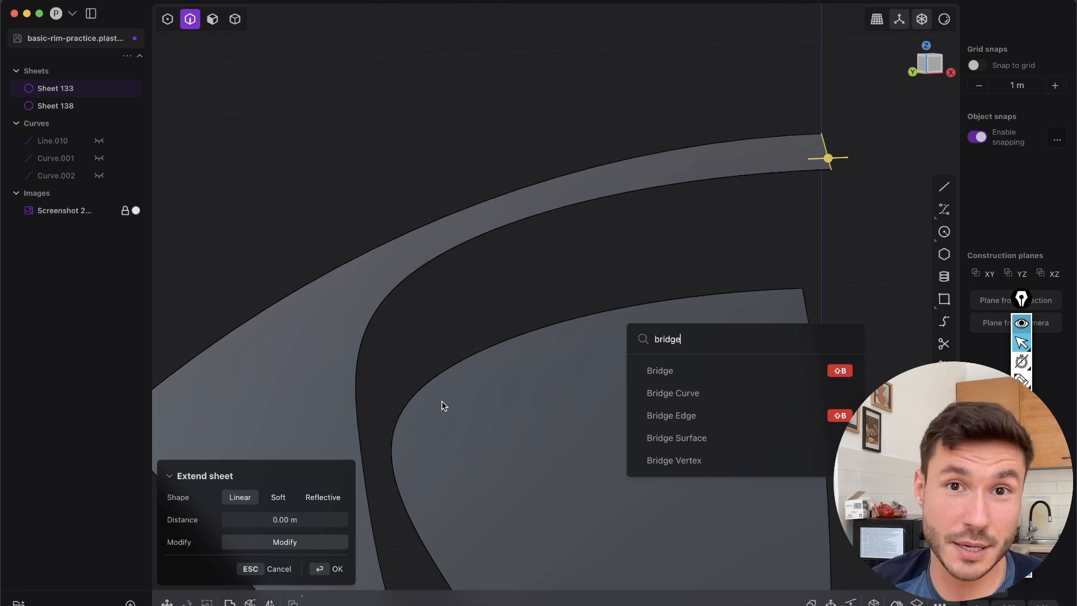
pyautogui.press('Escape')
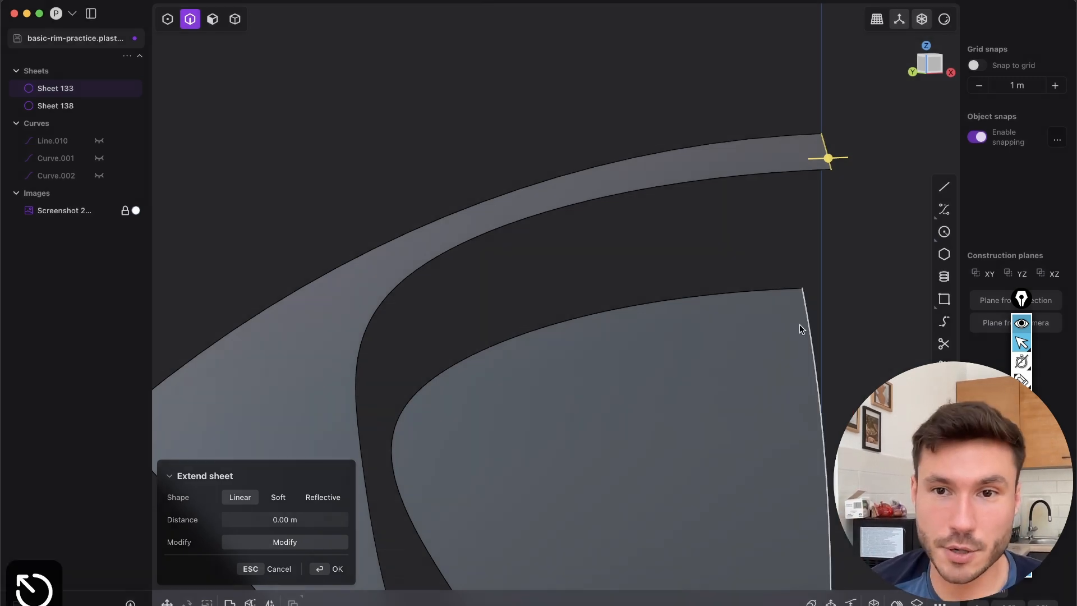
# Bridge the upper ends of the outer and recessed sheets' symmetry-side edges with a curve using G0 curvature at both ends
pyautogui.hscroll(5, 800, 325)
pyautogui.moveTo(612, 319); pyautogui.dragTo(629, 364, button='right')
pyautogui.press('2')
pyautogui.click(636, 296)
pyautogui.moveTo(637, 296); pyautogui.dragTo(633, 323, button='middle')
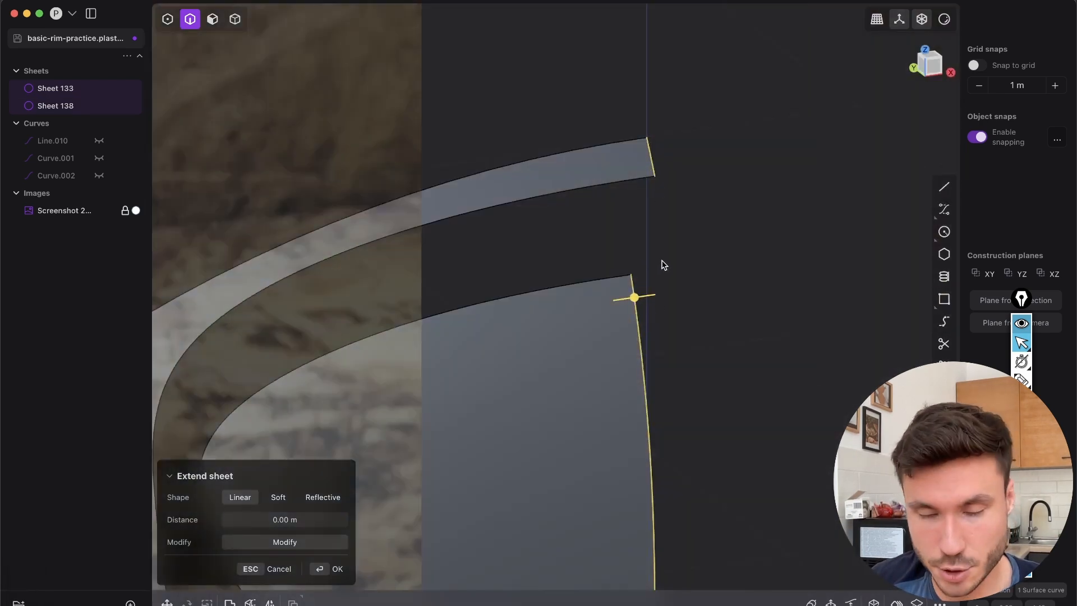
pyautogui.hotkey('shift', 'b')
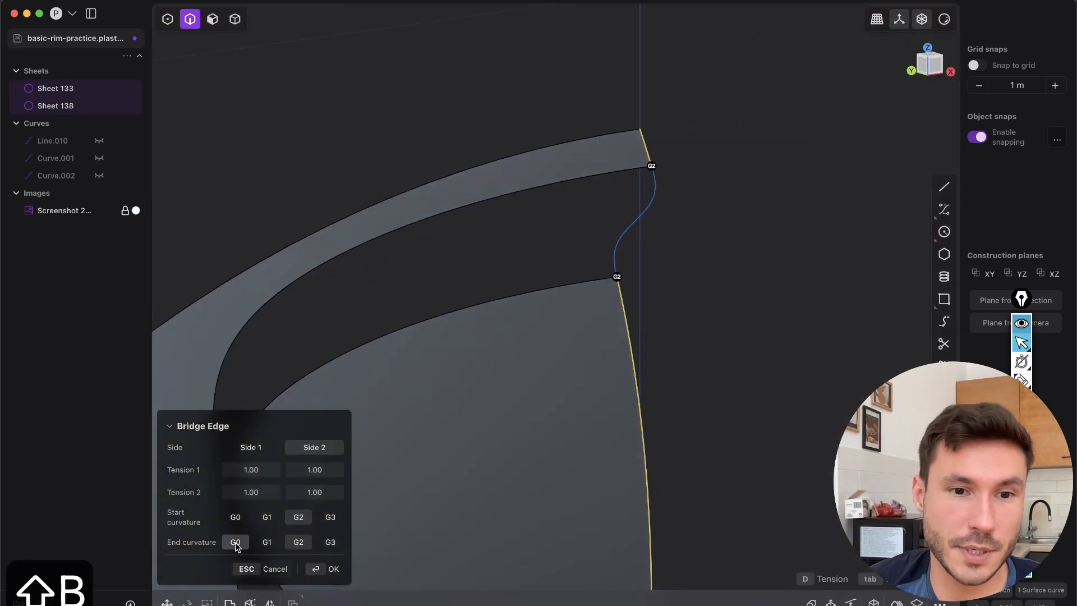
pyautogui.click(235, 542)
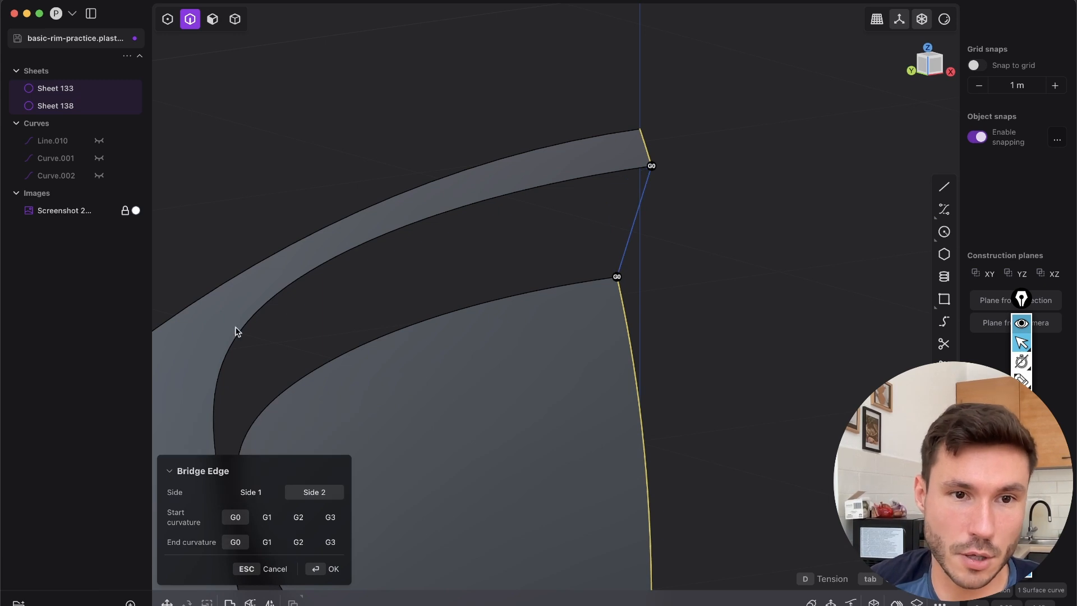
pyautogui.click(332, 568)
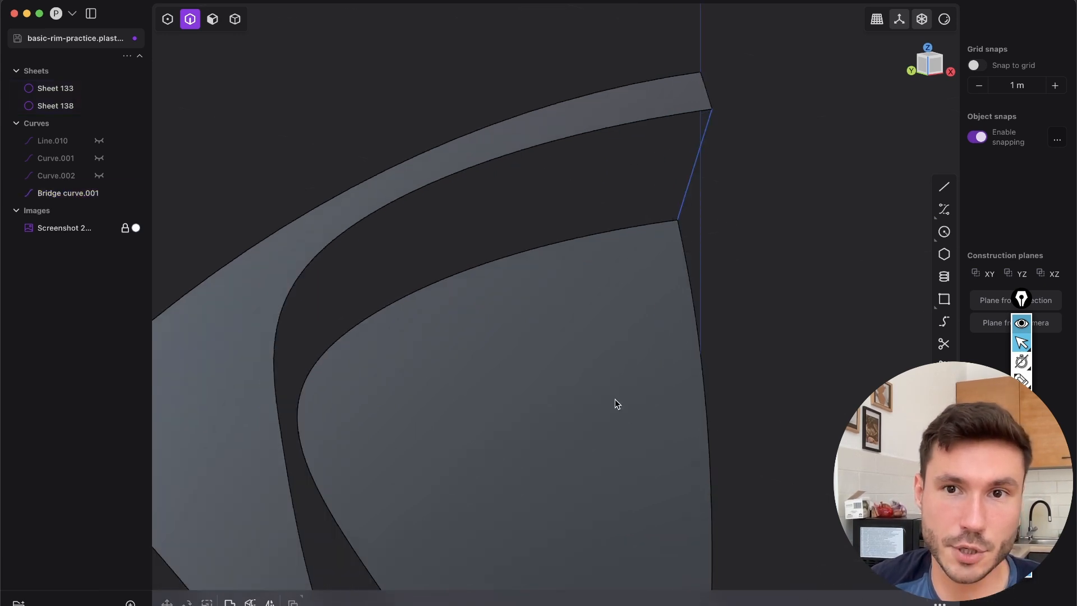
# Hide the axes and bridge the lower ends of the sheets' symmetry-side edges with G0 start and end curvature
pyautogui.scroll(5, 595, 337)
pyautogui.scroll(-5, 580, 264)
pyautogui.scroll(4, 573, 287)
pyautogui.moveTo(573, 289); pyautogui.dragTo(584, 300, button='middle')
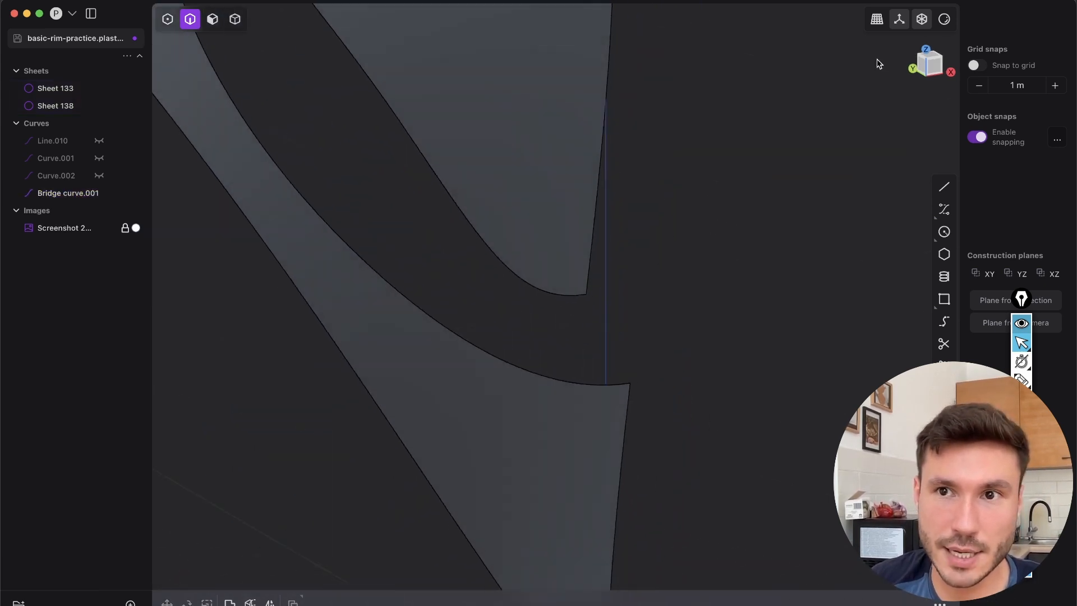
pyautogui.click(901, 24)
pyautogui.press('2')
pyautogui.click(596, 287)
pyautogui.keyDown('shift'); pyautogui.click(627, 429); pyautogui.keyUp('shift')
pyautogui.moveTo(596, 341); pyautogui.dragTo(563, 261, button='middle')
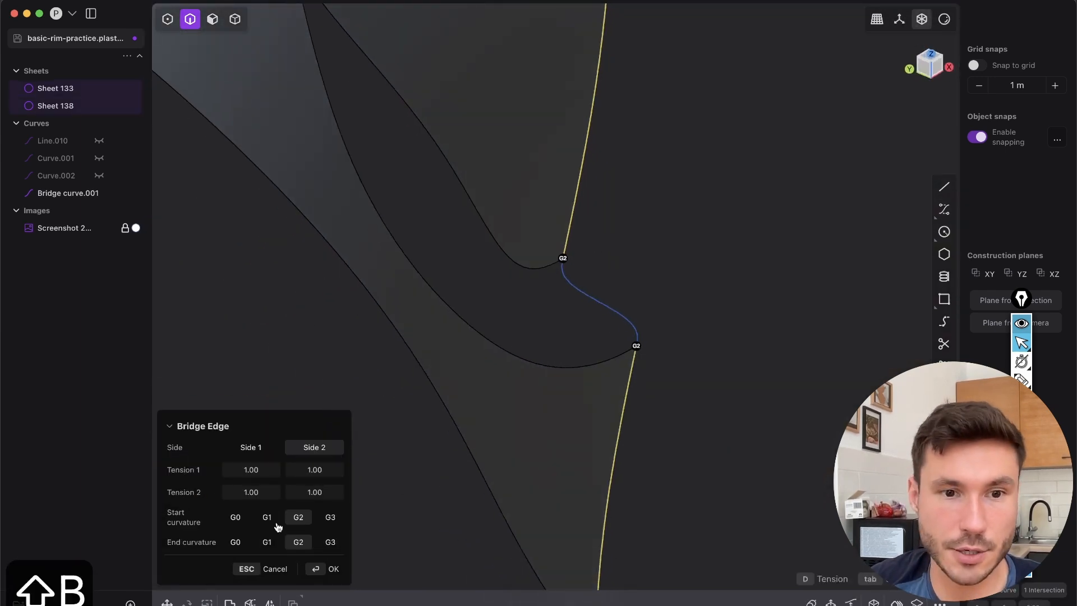
pyautogui.click(235, 517)
pyautogui.click(235, 542)
pyautogui.press('Return')
# Select both the upper and lower bridge curves and give each a middle control point
pyautogui.scroll(-10, 548, 299)
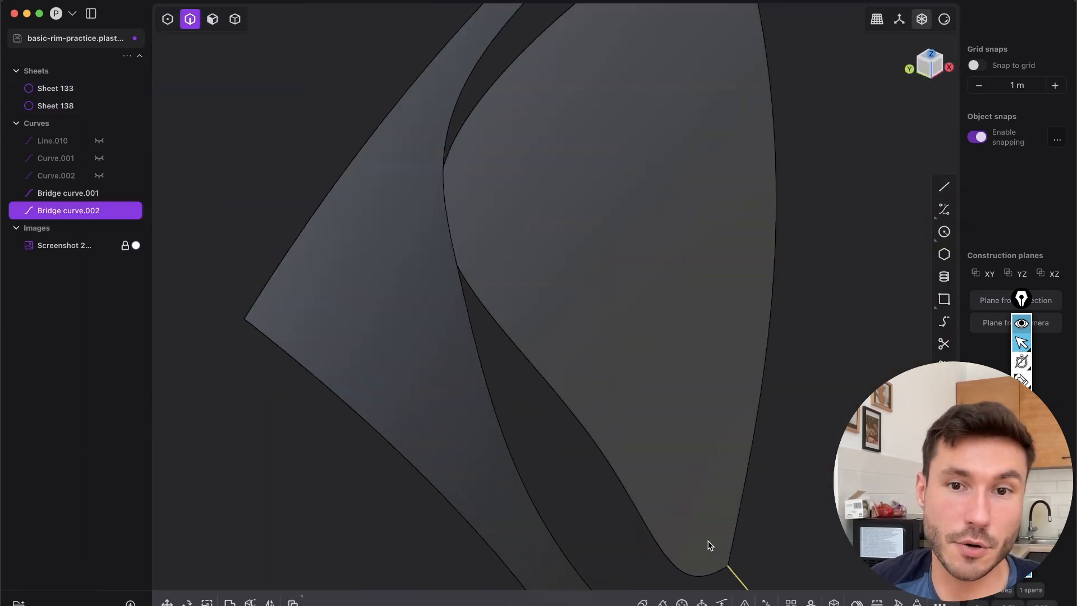
pyautogui.moveTo(615, 211); pyautogui.dragTo(546, 293, button='middle')
pyautogui.keyDown('shift'); pyautogui.moveTo(653, 259); pyautogui.dragTo(642, 115, button='middle'); pyautogui.keyUp('shift')
pyautogui.keyDown('shift'); pyautogui.click(631, 103); pyautogui.keyUp('shift')
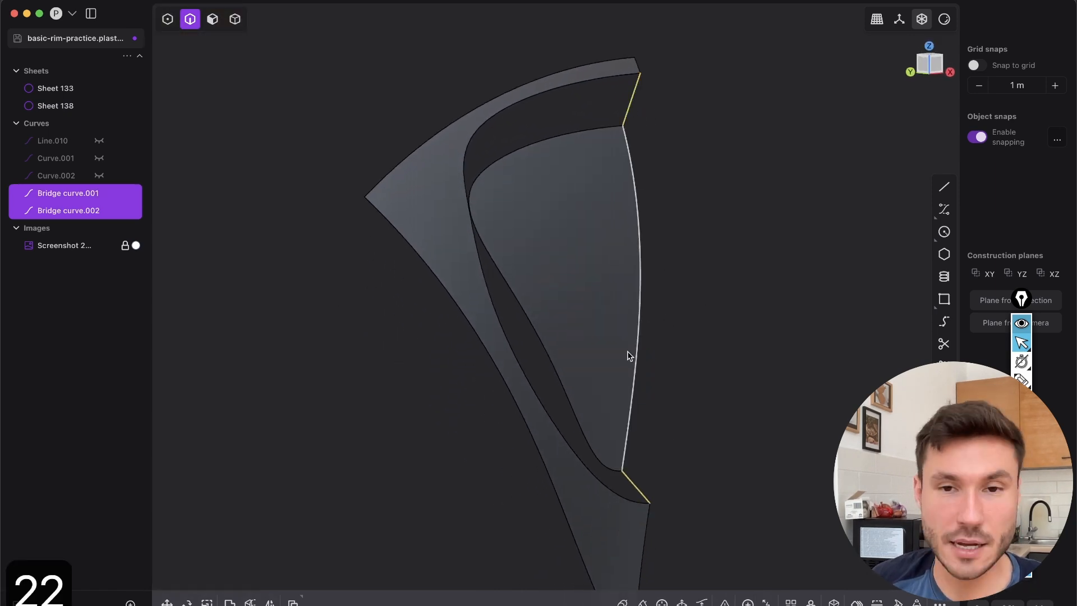
pyautogui.hotkey('shift', 's')
# Bow the upper bridge curve by moving its middle control point 0.02049 m in Y and 0.00294 m in Z, and inspect it in Right view
pyautogui.scroll(1, 596, 195)
pyautogui.keyDown('shift'); pyautogui.moveTo(595, 195); pyautogui.dragTo(663, 244, button='middle'); pyautogui.keyUp('shift')
pyautogui.moveTo(774, 392); pyautogui.dragTo(581, 160, button='middle')
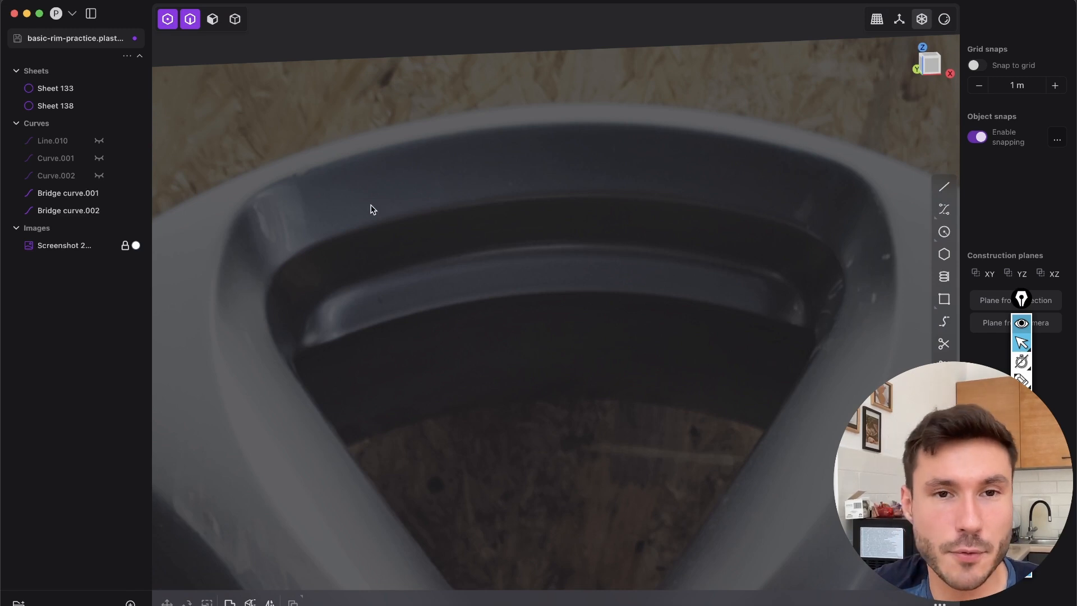
pyautogui.moveTo(555, 133); pyautogui.dragTo(631, 252, button='middle')
pyautogui.moveTo(629, 174); pyautogui.dragTo(674, 226)
pyautogui.press('g')
pyautogui.keyDown('shift'); pyautogui.moveTo(614, 218); pyautogui.dragTo(621, 241, button='middle'); pyautogui.keyUp('shift')
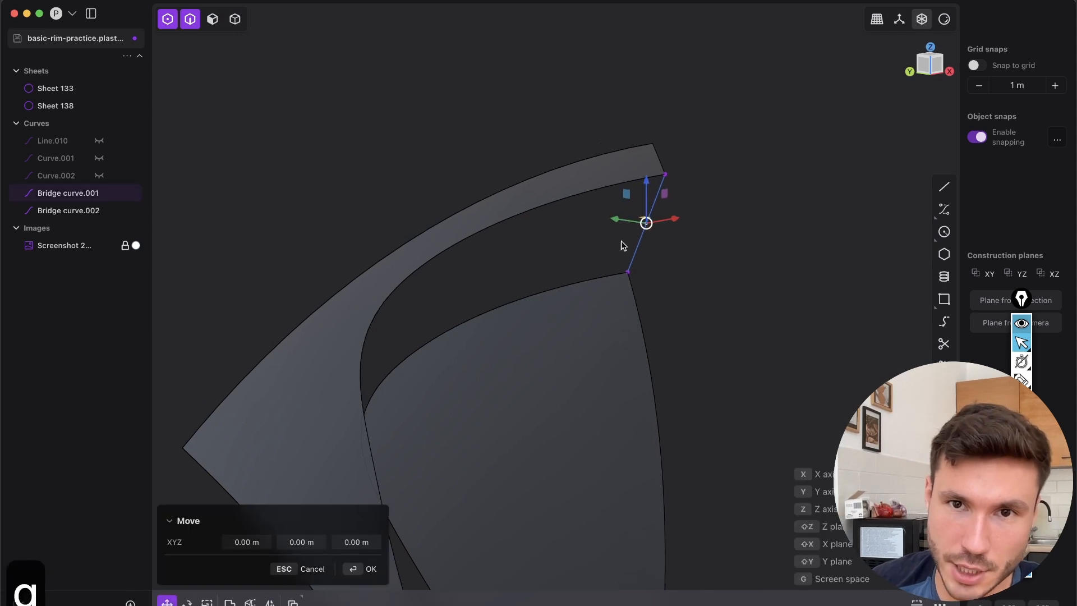
pyautogui.moveTo(628, 192); pyautogui.dragTo(621, 191)
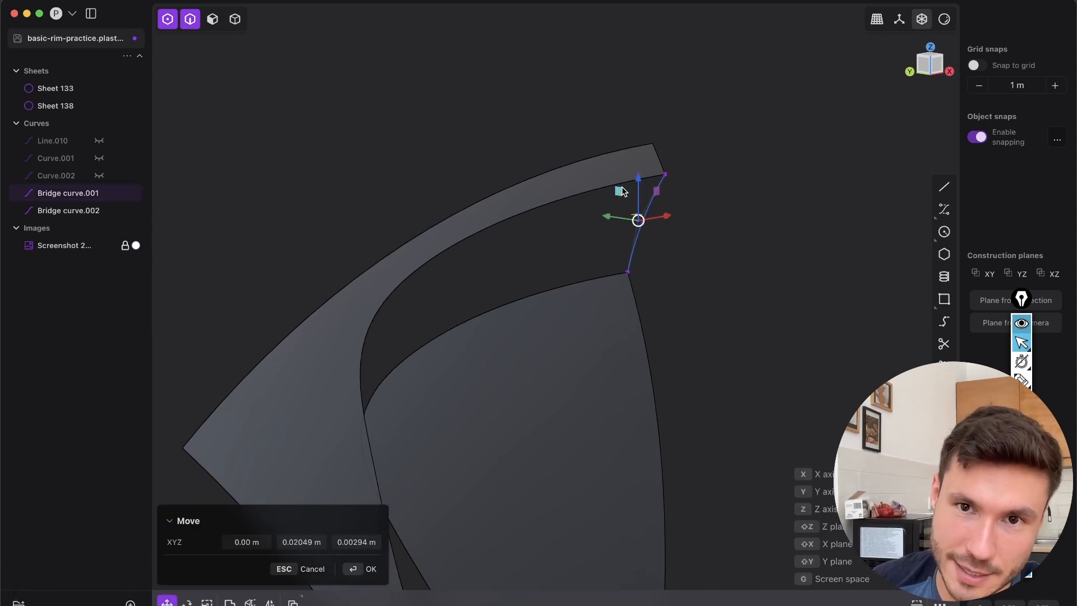
pyautogui.press('Return')
pyautogui.moveTo(637, 167); pyautogui.dragTo(359, 178, button='middle')
pyautogui.click(930, 69)
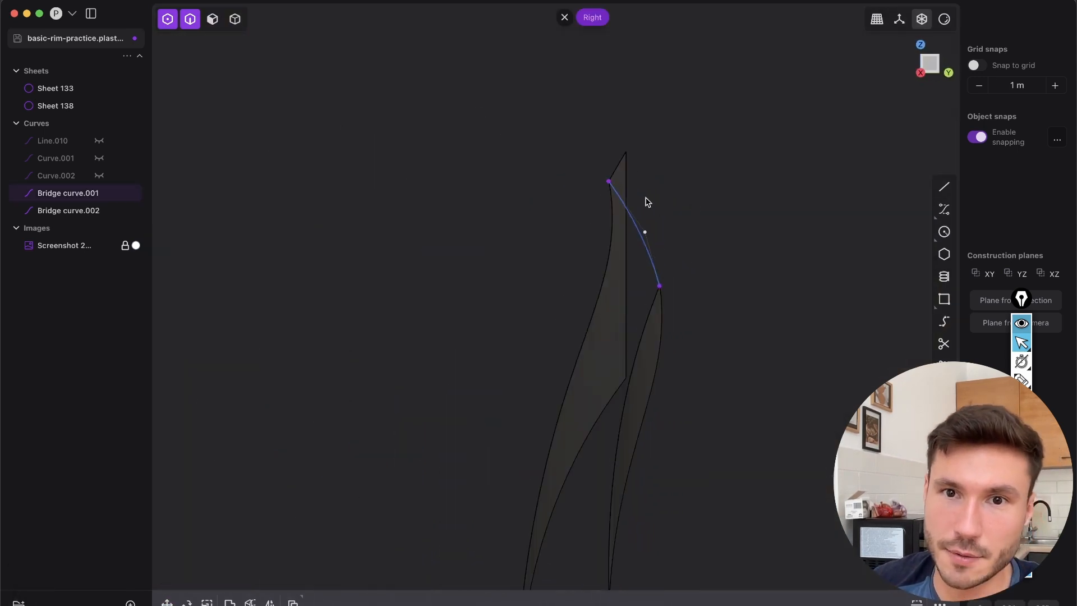
# Examine the sloped walls at the upper and lower ends of the spoke opening in the reference photo
pyautogui.scroll(3, 648, 202)
pyautogui.click(639, 243)
pyautogui.scroll(-8, 642, 319)
pyautogui.moveTo(592, 401); pyautogui.dragTo(768, 383, button='middle')
pyautogui.scroll(6, 536, 281)
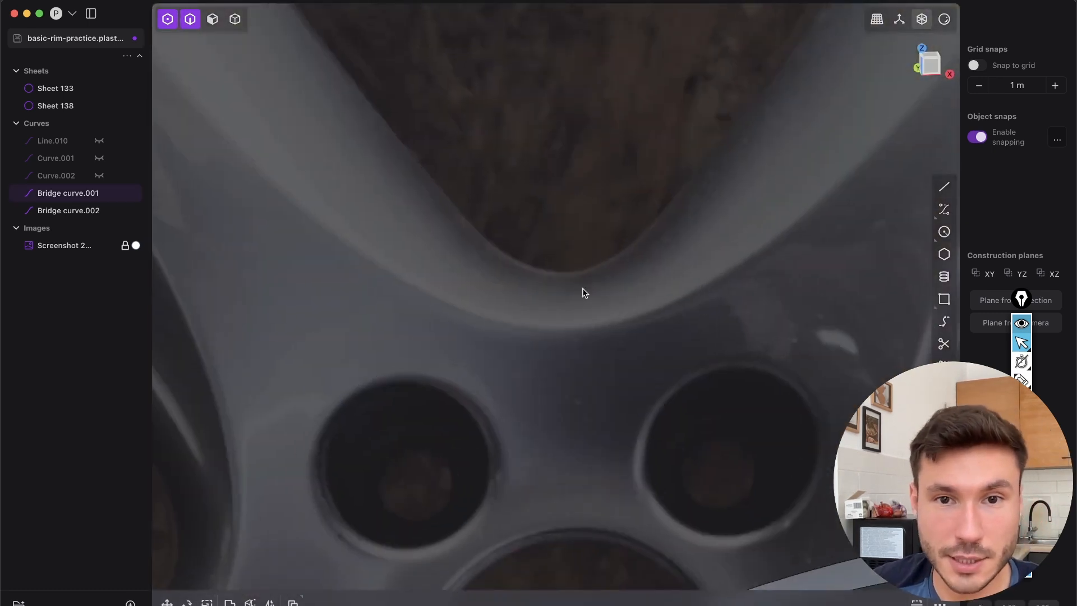
pyautogui.scroll(-5, 560, 275)
pyautogui.scroll(3, 560, 359)
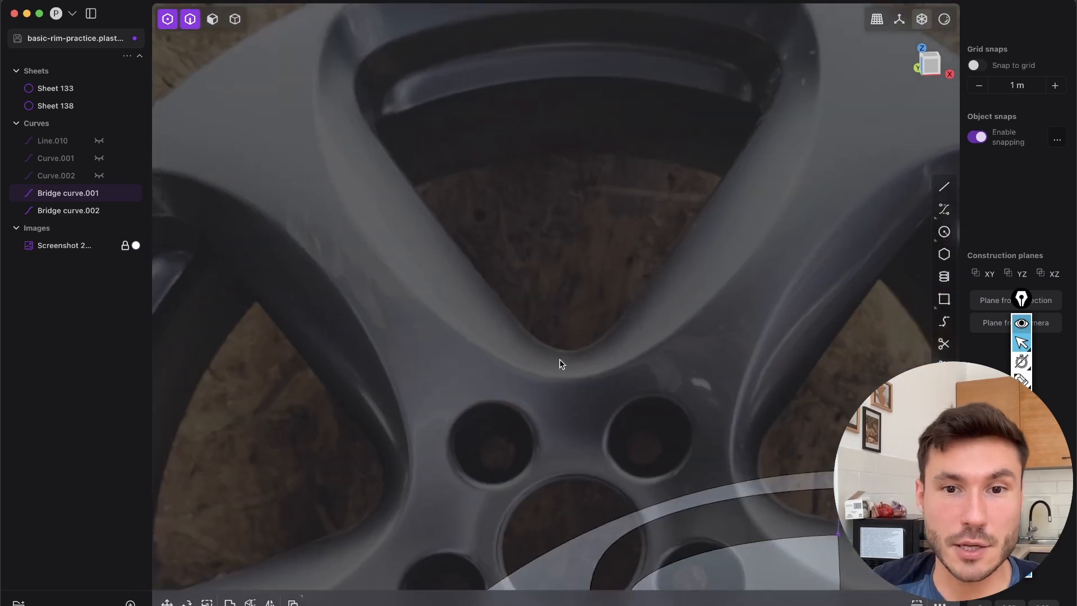
pyautogui.keyDown('shift'); pyautogui.moveTo(580, 228); pyautogui.dragTo(585, 345, button='middle'); pyautogui.keyUp('shift')
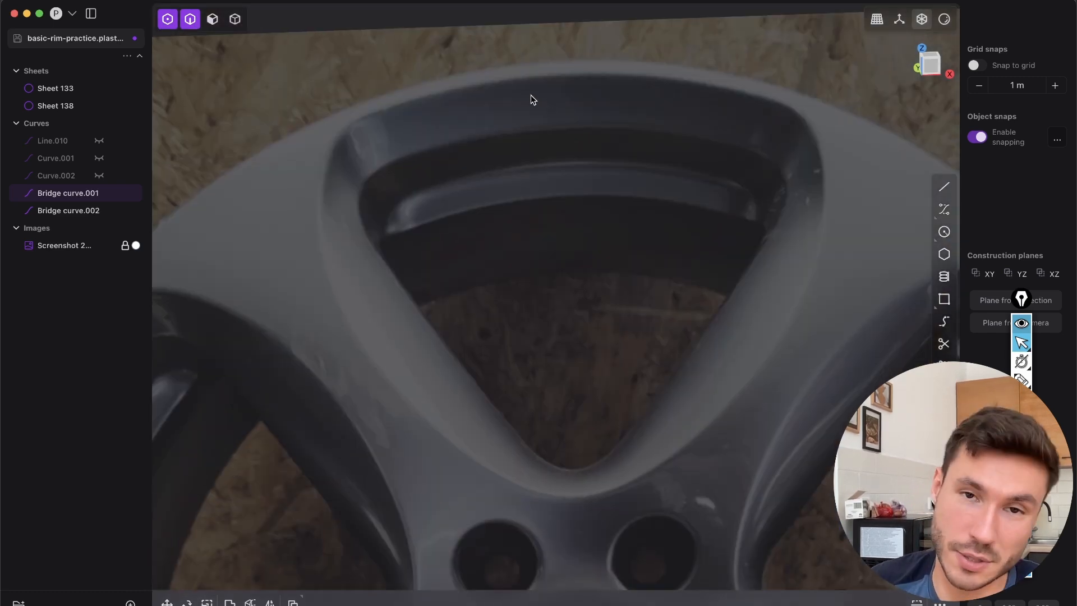
pyautogui.click(575, 474)
pyautogui.keyDown('shift'); pyautogui.moveTo(600, 462); pyautogui.dragTo(597, 51, button='middle'); pyautogui.keyUp('shift')
pyautogui.moveTo(671, 356); pyautogui.dragTo(472, 128, button='middle')
pyautogui.moveTo(581, 379); pyautogui.dragTo(981, 333, button='middle')
# In Right view, bow the lower bridge curve by moving its middle control point -0.01801 m in Y and 0.01897 m in Z, and limit selection to edges
pyautogui.click(940, 70)
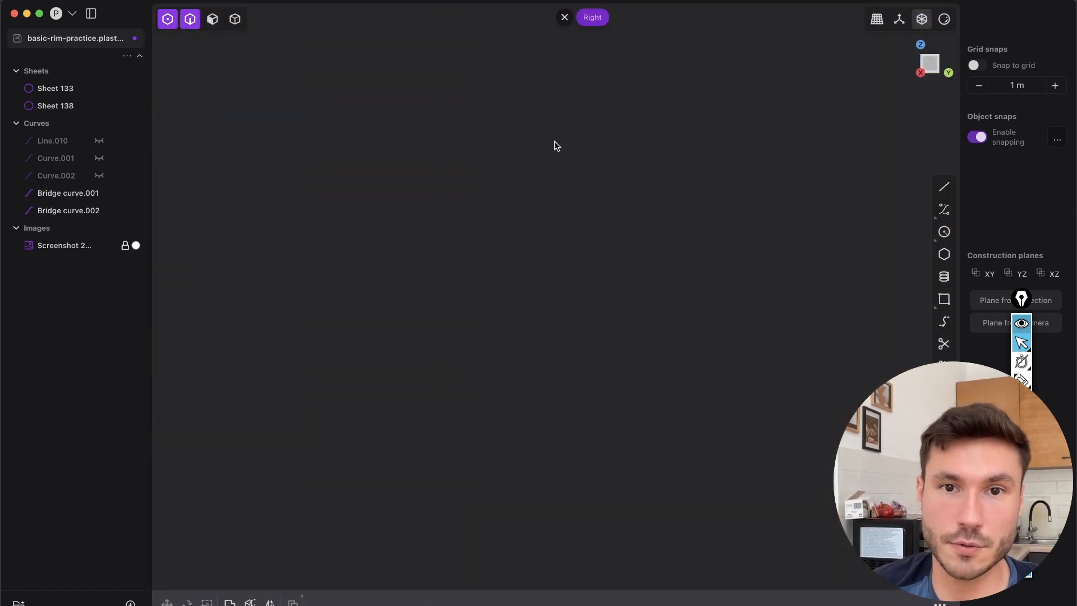
pyautogui.scroll(5, 608, 233)
pyautogui.scroll(5, 583, 237)
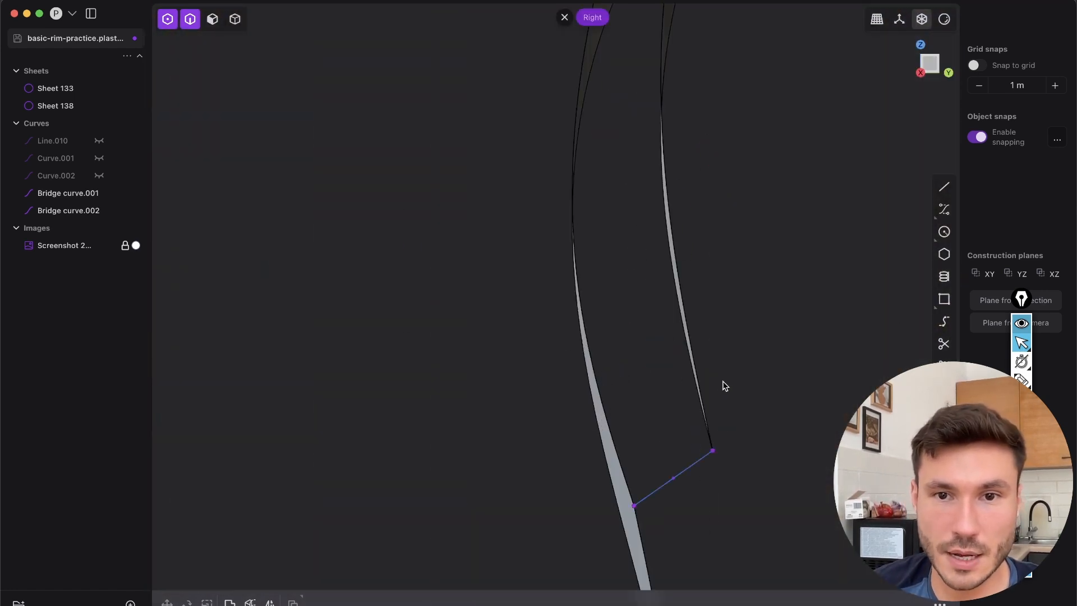
pyautogui.click(600, 365)
pyautogui.scroll(4, 633, 349)
pyautogui.press('g')
pyautogui.moveTo(599, 353); pyautogui.dragTo(582, 336)
pyautogui.press('2')
pyautogui.scroll(-5, 630, 306)
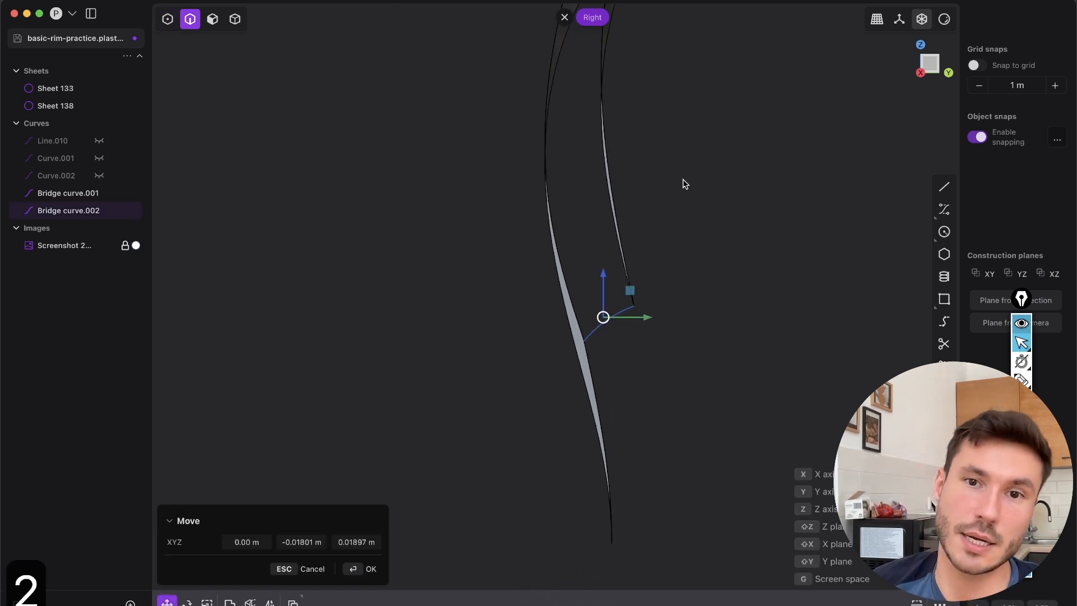
pyautogui.rightClick(681, 181)
# Compare the sheets and bridge curves with the reference photo, focusing on the uppermost spoke opening
pyautogui.moveTo(596, 200); pyautogui.dragTo(751, 264, button='middle')
pyautogui.keyDown('shift'); pyautogui.moveTo(617, 104); pyautogui.dragTo(602, 368, button='middle'); pyautogui.keyUp('shift')
pyautogui.scroll(-5, 596, 329)
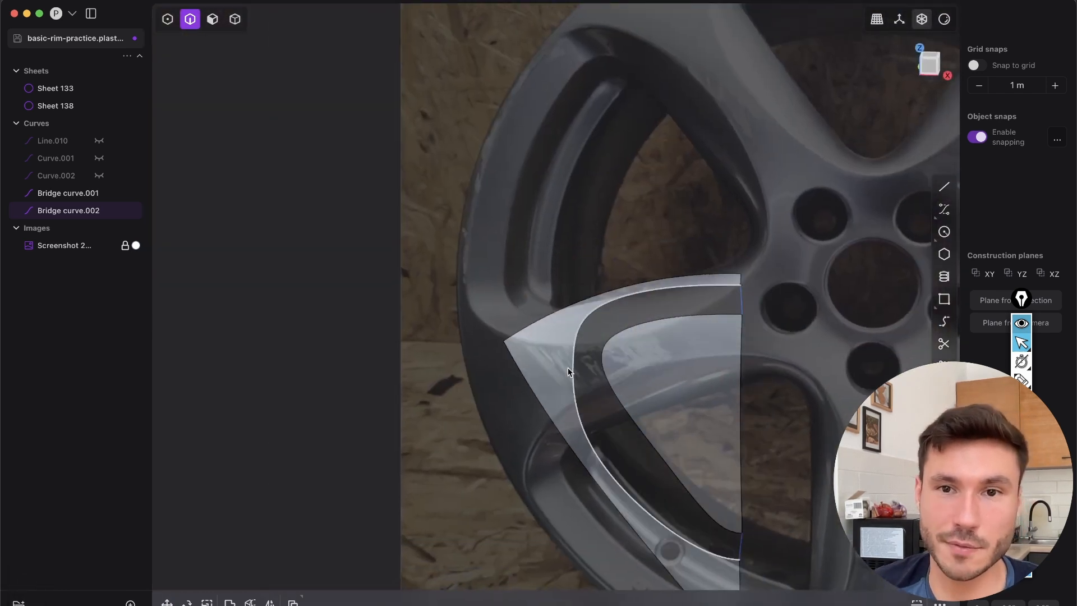
pyautogui.moveTo(674, 356); pyautogui.dragTo(693, 343, button='middle')
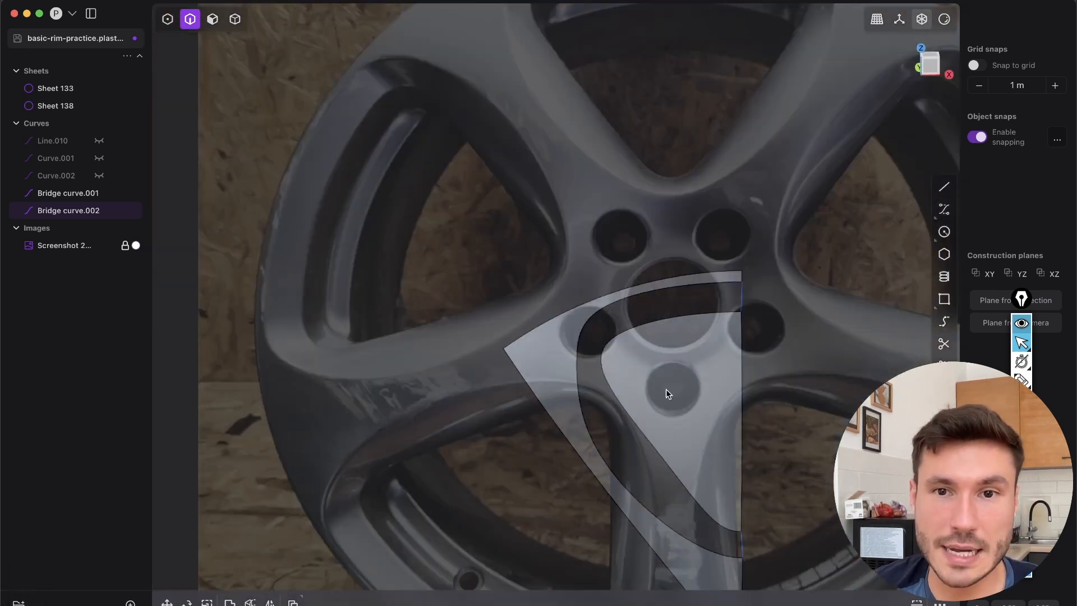
pyautogui.keyDown('shift'); pyautogui.moveTo(619, 320); pyautogui.dragTo(590, 549, button='middle'); pyautogui.keyUp('shift')
pyautogui.scroll(4, 577, 241)
pyautogui.keyDown('shift'); pyautogui.moveTo(557, 309); pyautogui.dragTo(553, 376, button='middle'); pyautogui.keyUp('shift')
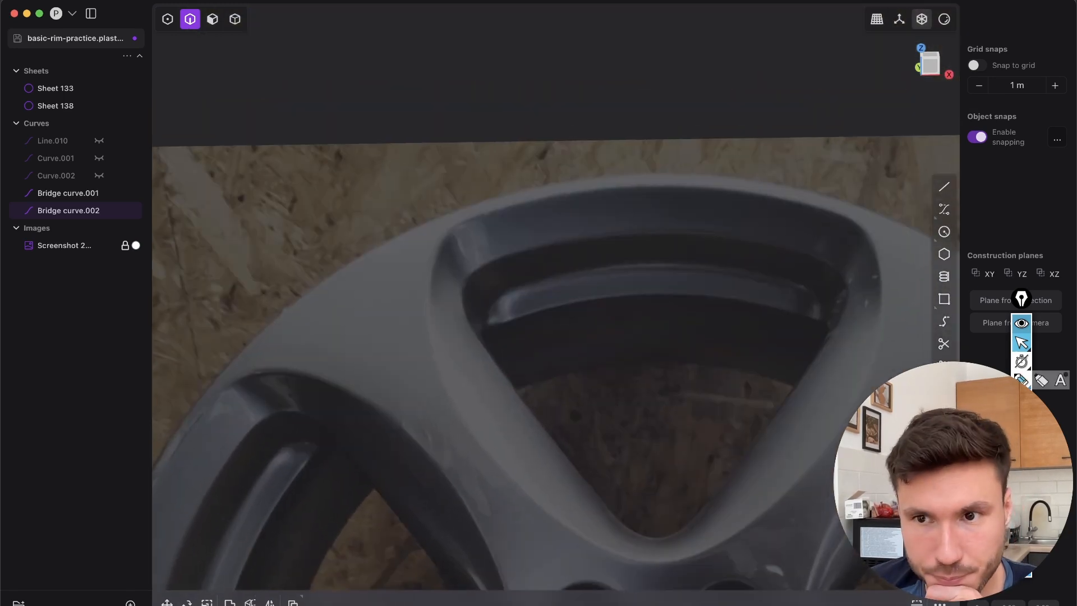
# Annotate the reference photo with short strokes across the opening's upper and lower sloped walls along its centreline
pyautogui.click(1021, 380)
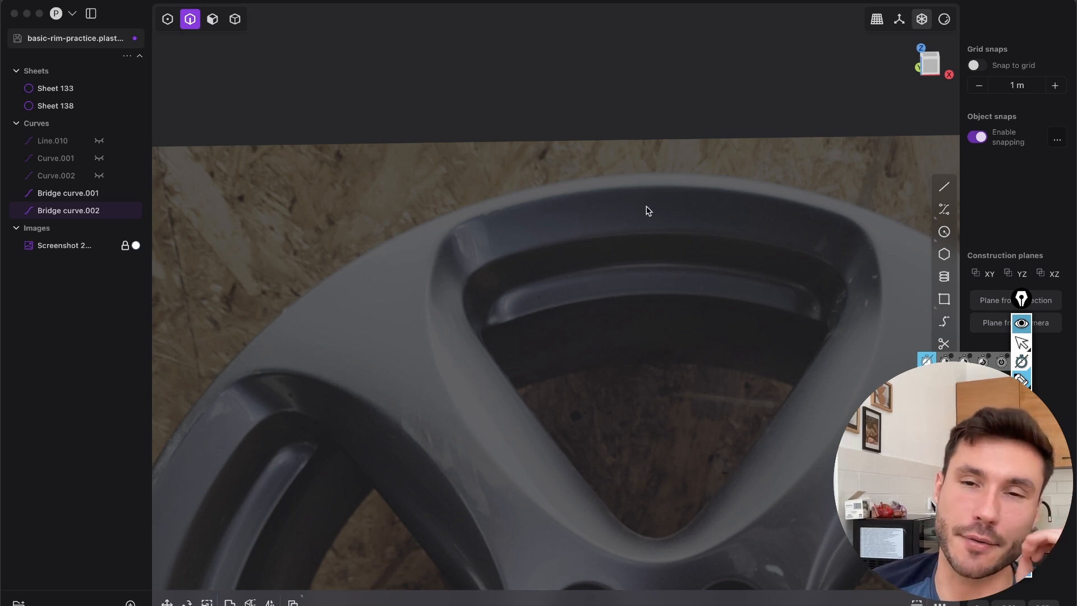
pyautogui.moveTo(655, 187); pyautogui.dragTo(653, 226)
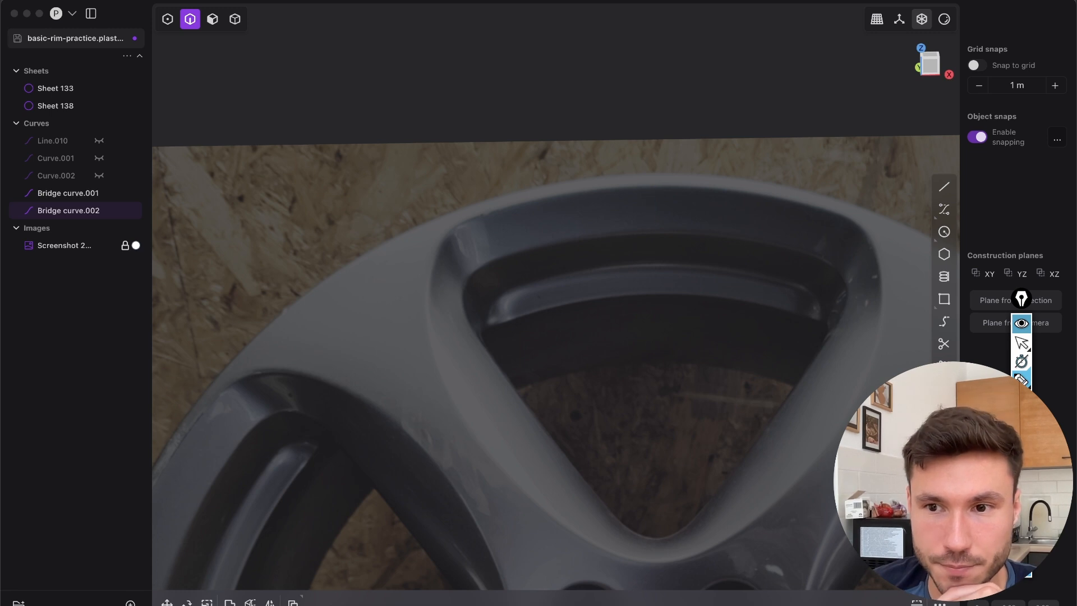
pyautogui.moveTo(649, 186); pyautogui.dragTo(649, 225)
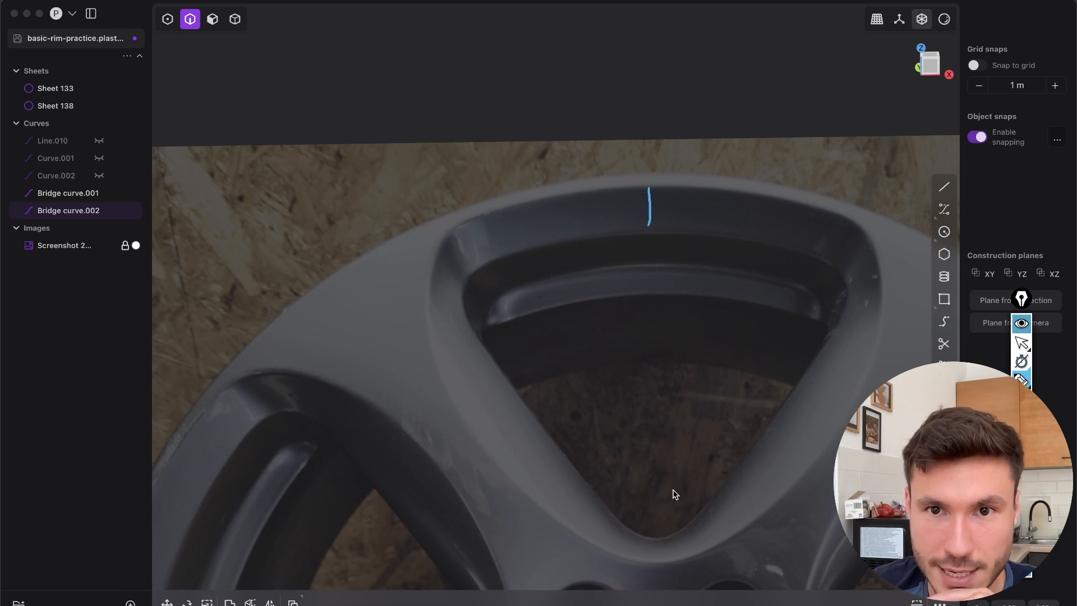
pyautogui.moveTo(655, 537); pyautogui.dragTo(650, 556)
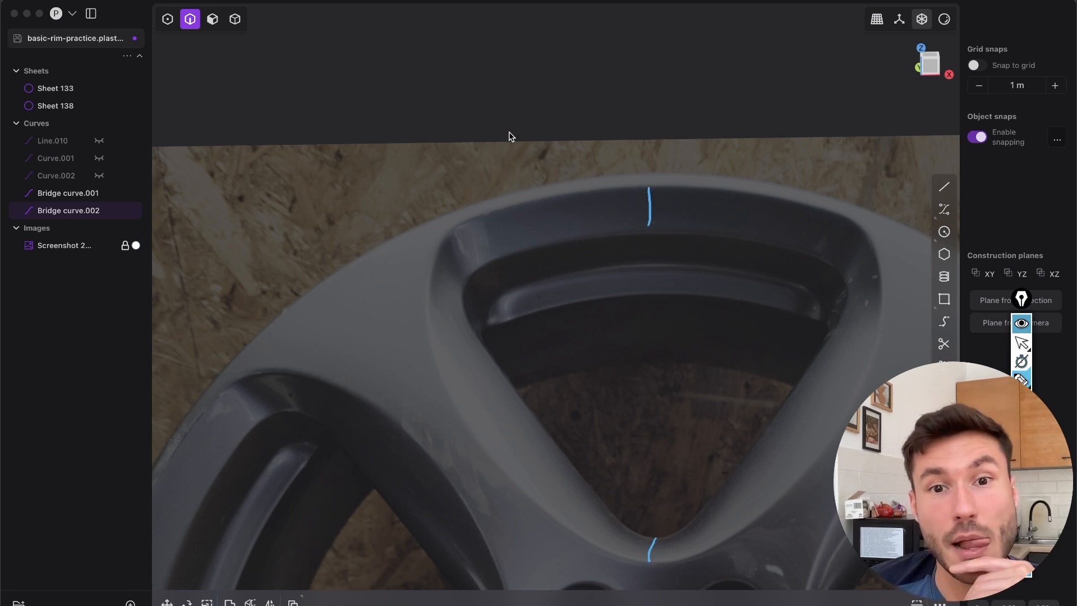
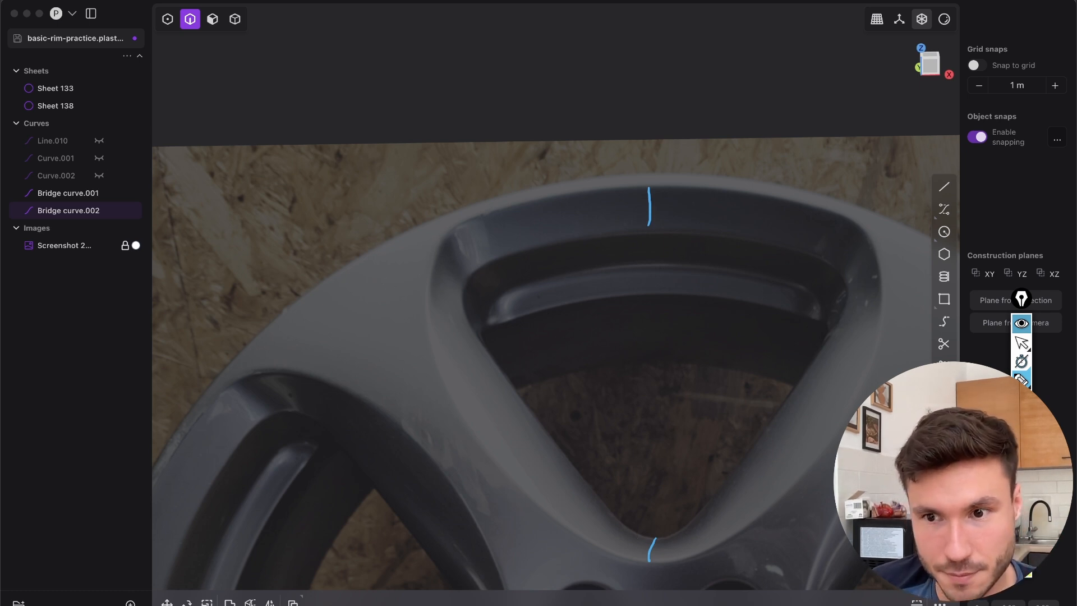
# Annotate the reference photo with yellow arcs along the inner and outer wall edges at the opening's lower tip and upper-left corner
pyautogui.moveTo(627, 526)
pyautogui.mouseDown()
pyautogui.moveTo(645, 540)
pyautogui.moveTo(681, 529)
pyautogui.mouseUp()
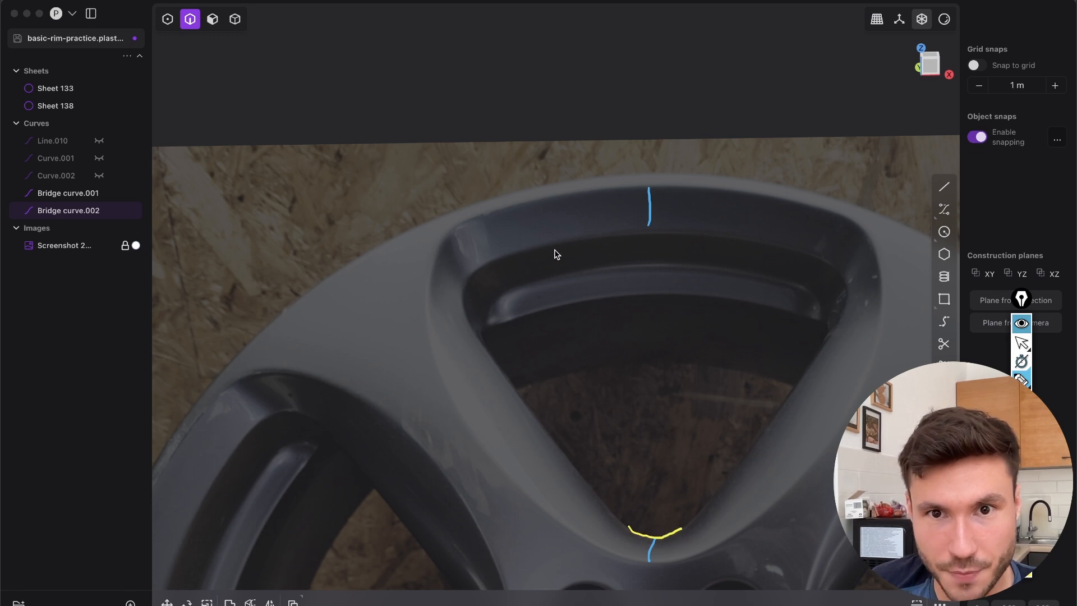
pyautogui.moveTo(484, 265); pyautogui.dragTo(466, 313)
pyautogui.moveTo(475, 216)
pyautogui.mouseDown()
pyautogui.moveTo(433, 273)
pyautogui.moveTo(435, 331)
pyautogui.mouseUp()
pyautogui.moveTo(618, 560); pyautogui.dragTo(691, 557)
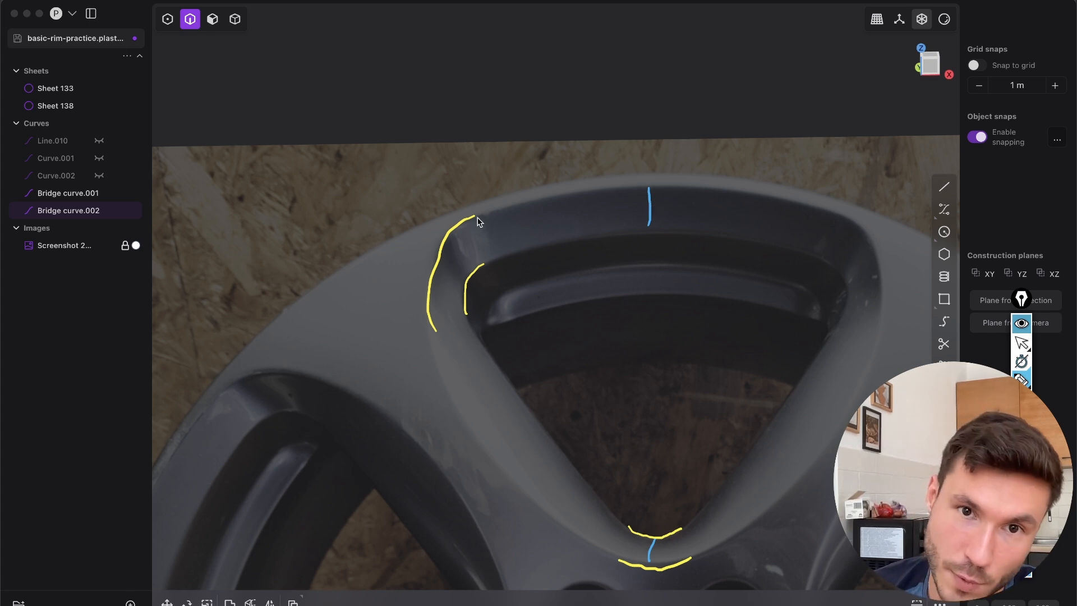
# Mark the ends of the corner and tip wall sections with blue annotation strokes, and clear all annotations
pyautogui.moveTo(475, 216); pyautogui.dragTo(490, 264)
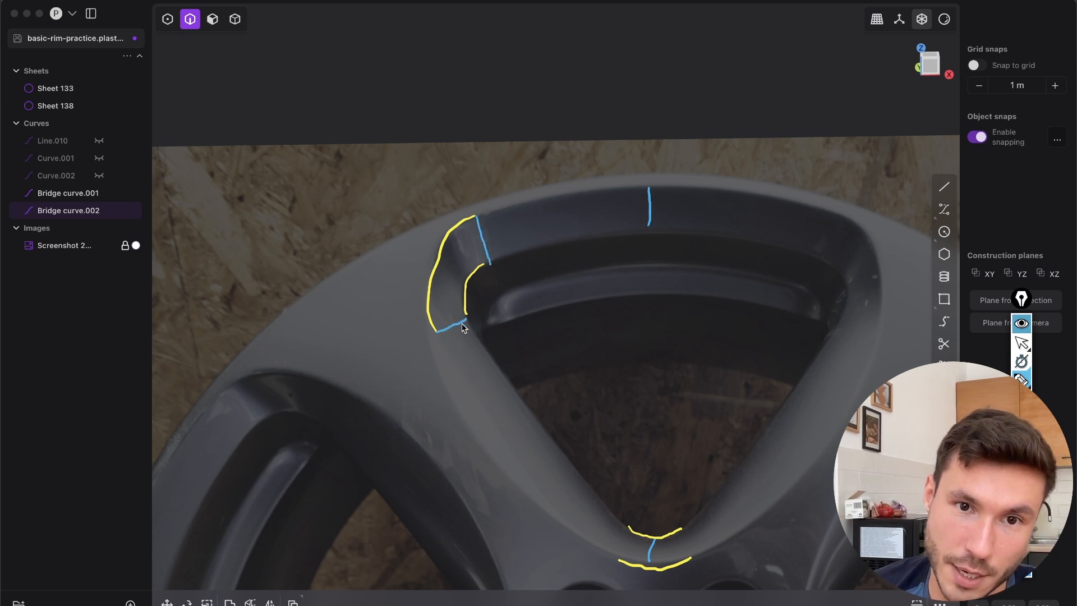
pyautogui.moveTo(629, 527); pyautogui.dragTo(612, 561)
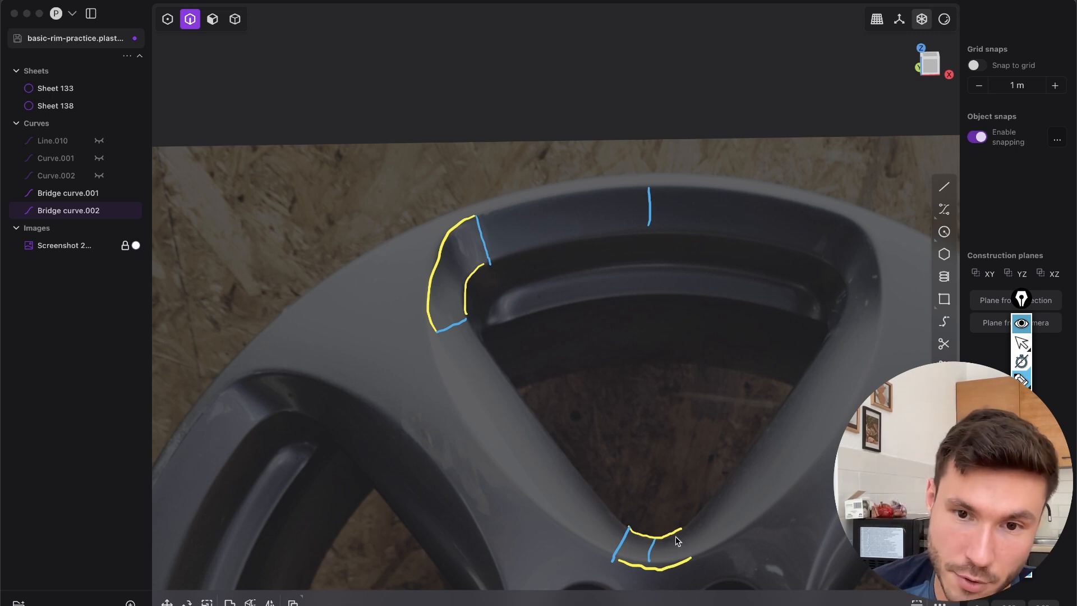
pyautogui.moveTo(681, 528); pyautogui.dragTo(684, 560)
pyautogui.moveTo(634, 524)
pyautogui.mouseDown()
pyautogui.moveTo(673, 519)
pyautogui.moveTo(689, 584)
pyautogui.mouseUp()
pyautogui.moveTo(617, 561); pyautogui.dragTo(589, 588)
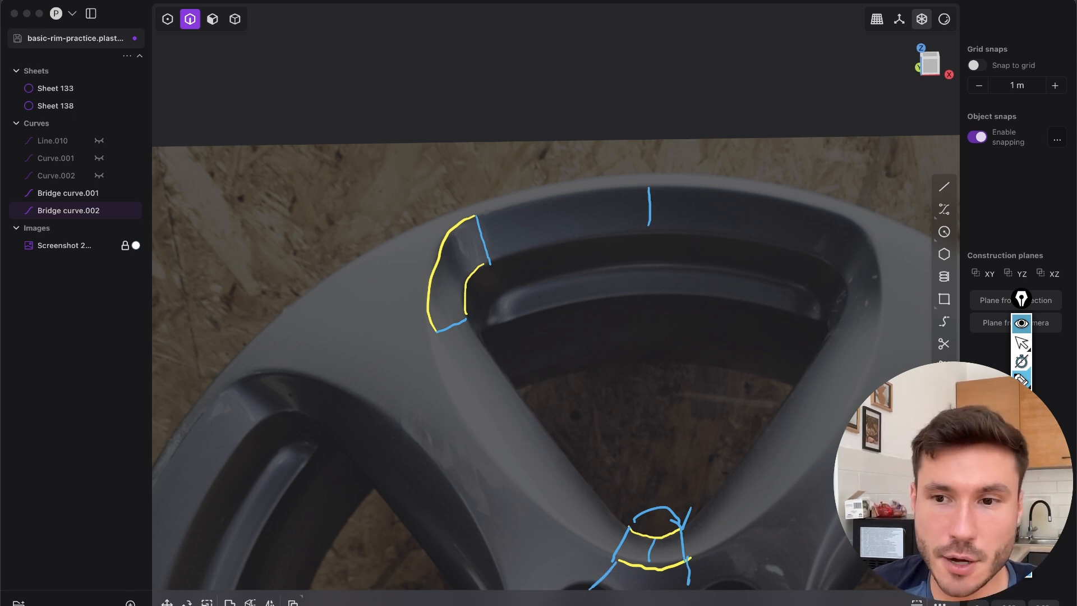
pyautogui.click(1022, 493)
pyautogui.click(1021, 323)
pyautogui.click(1022, 323)
pyautogui.click(1021, 342)
# In Front view, annotate the section breaks across the opening's wall around the upper-left corner and near the lower tip
pyautogui.scroll(-5, 751, 327)
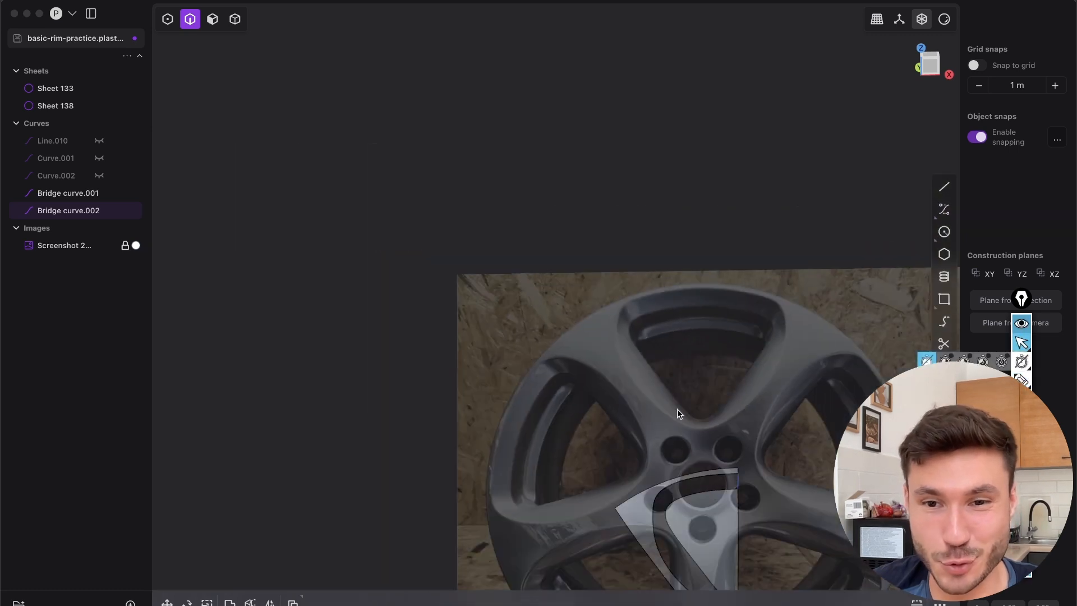
pyautogui.click(575, 212)
pyautogui.keyDown('shift'); pyautogui.moveTo(769, 499); pyautogui.dragTo(621, 244, button='middle'); pyautogui.keyUp('shift')
pyautogui.scroll(5, 617, 247)
pyautogui.moveTo(523, 286); pyautogui.dragTo(901, 116, button='middle')
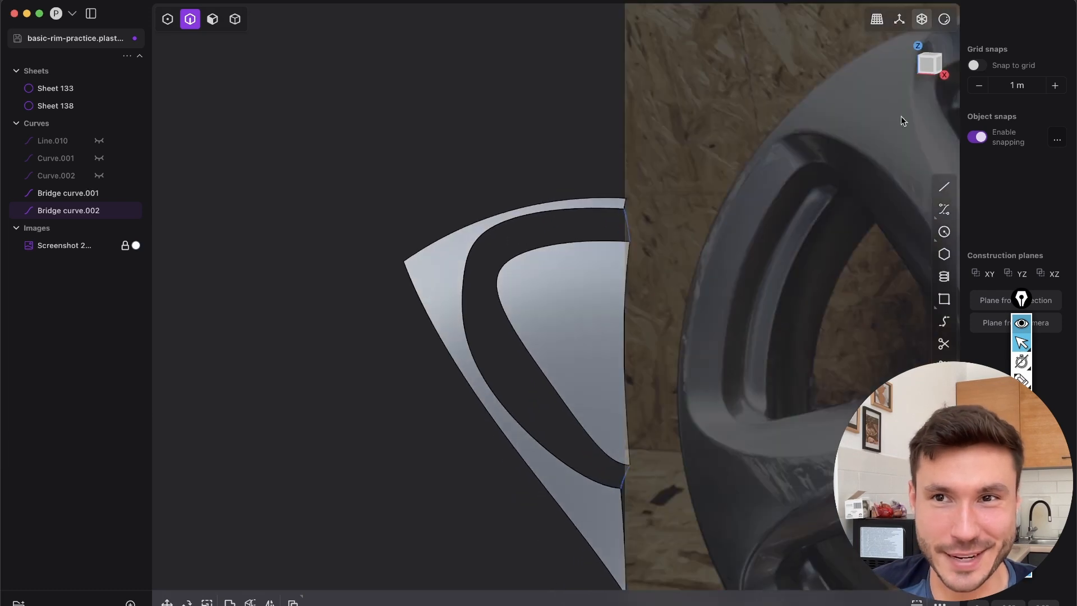
pyautogui.click(927, 69)
pyautogui.scroll(6, 497, 292)
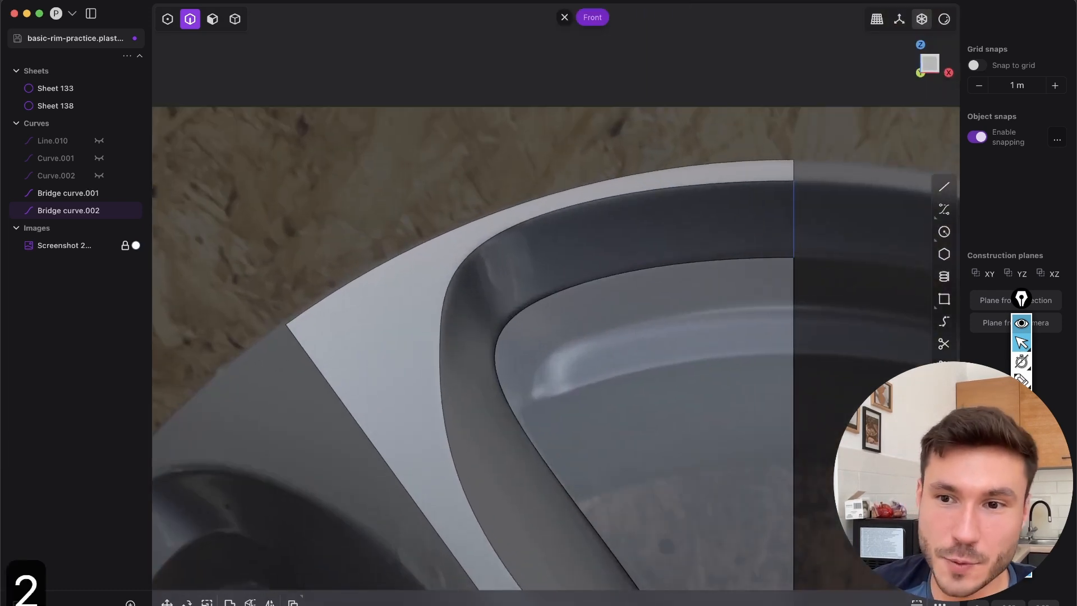
pyautogui.scroll(-3, 635, 322)
pyautogui.keyDown('shift'); pyautogui.moveTo(645, 324); pyautogui.dragTo(592, 190, button='middle'); pyautogui.keyUp('shift')
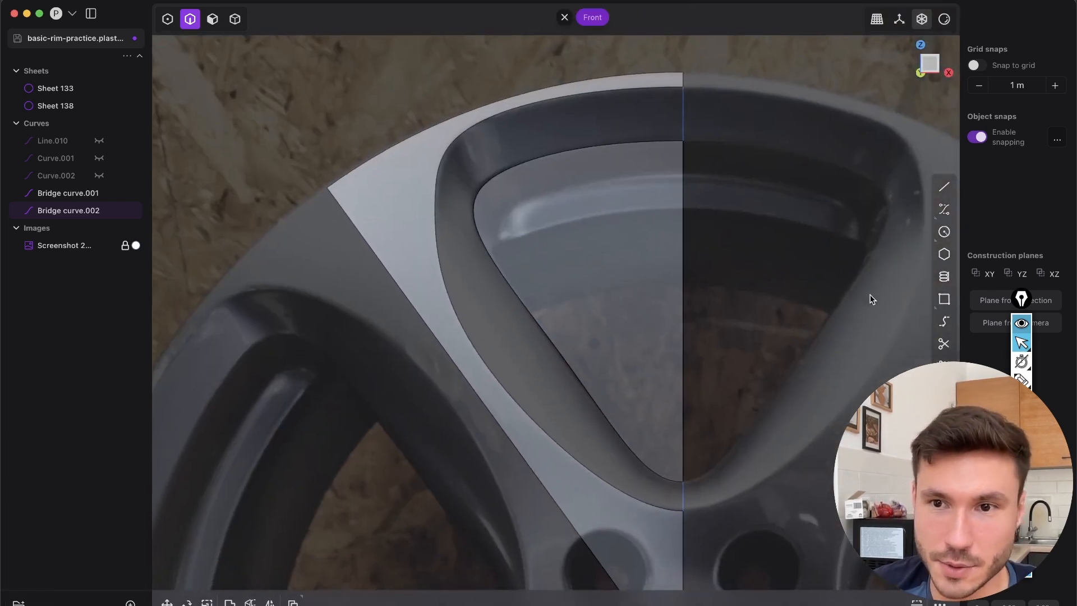
pyautogui.click(1022, 383)
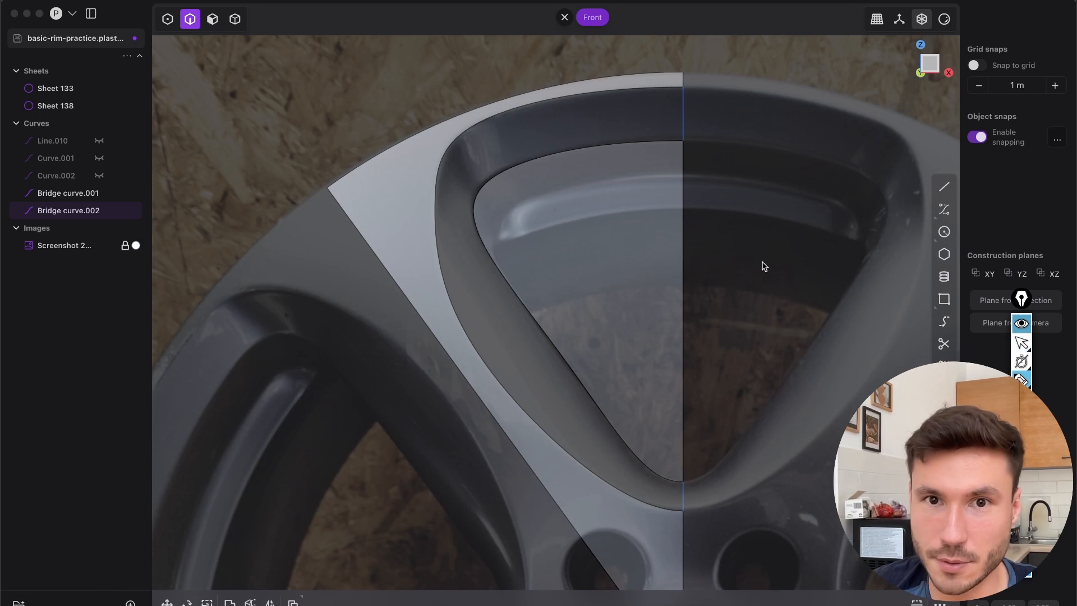
pyautogui.moveTo(475, 113); pyautogui.dragTo(512, 177)
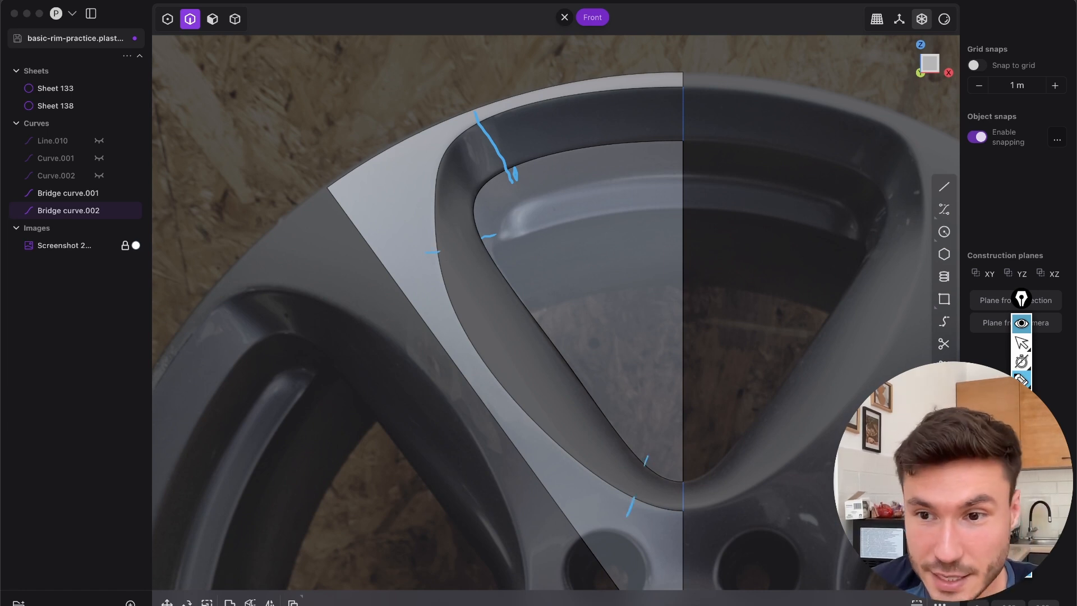
pyautogui.press('2')
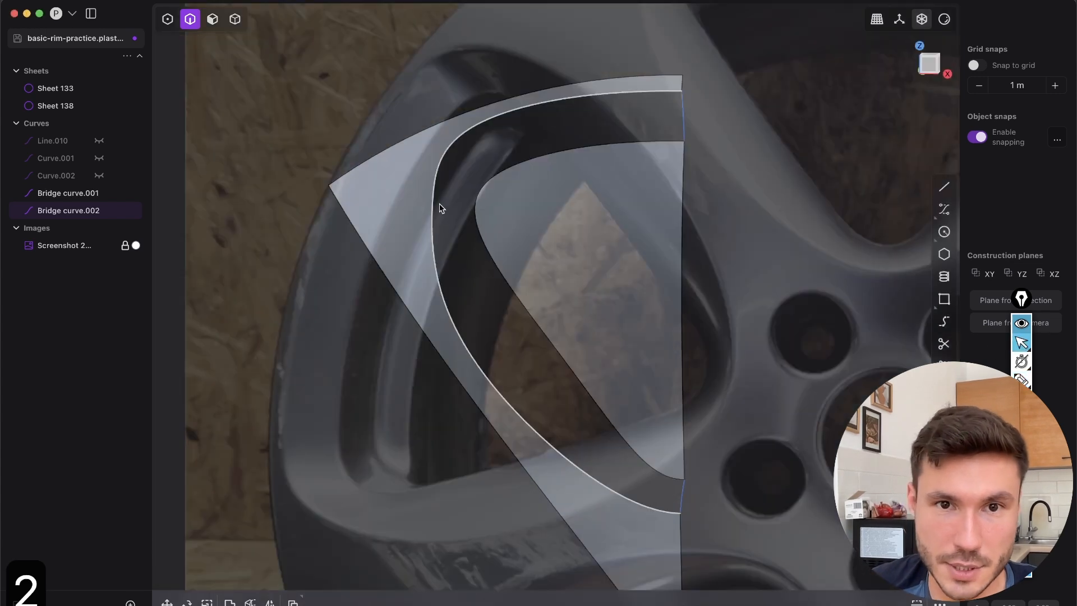
pyautogui.click(436, 208)
pyautogui.click(483, 238)
pyautogui.moveTo(561, 226); pyautogui.dragTo(611, 201, button='middle')
pyautogui.click(519, 294)
pyautogui.click(519, 295)
pyautogui.click(461, 163)
pyautogui.moveTo(462, 163); pyautogui.dragTo(494, 172, button='middle')
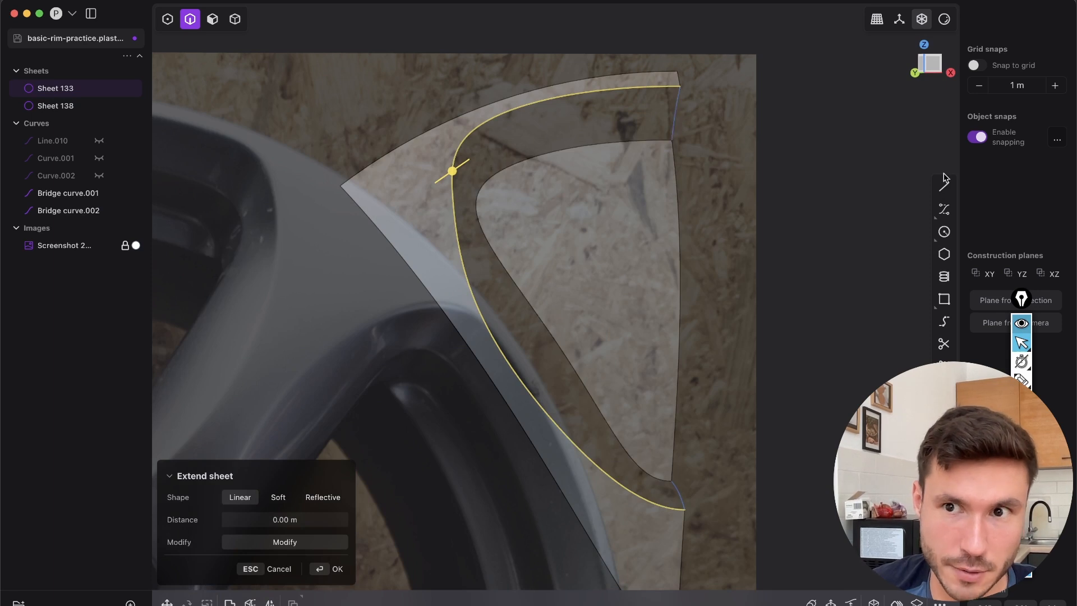
pyautogui.click(932, 66)
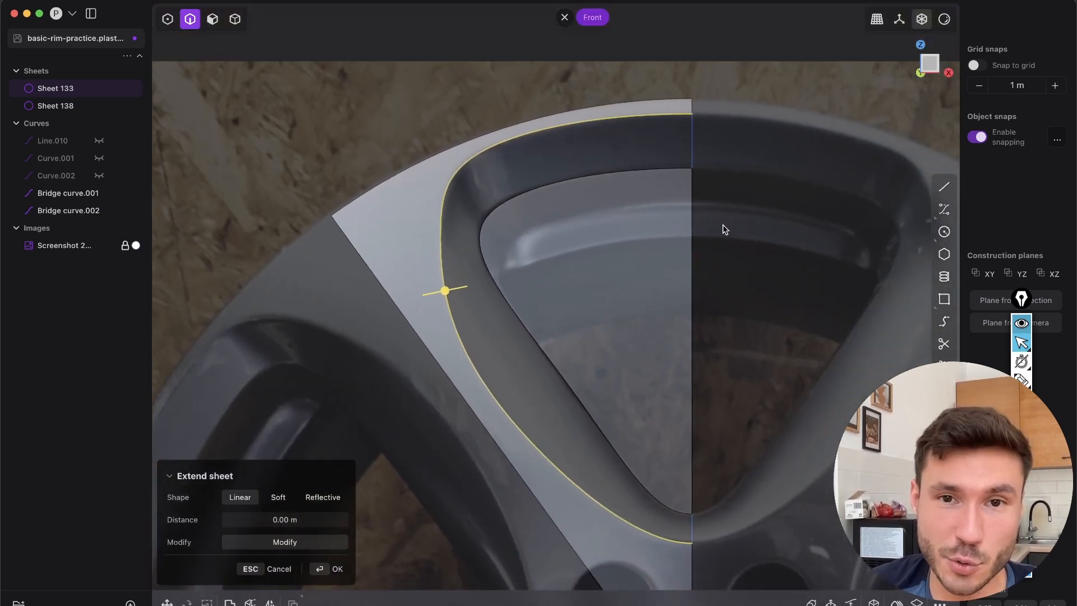
pyautogui.press('Escape')
pyautogui.scroll(-2, 884, 348)
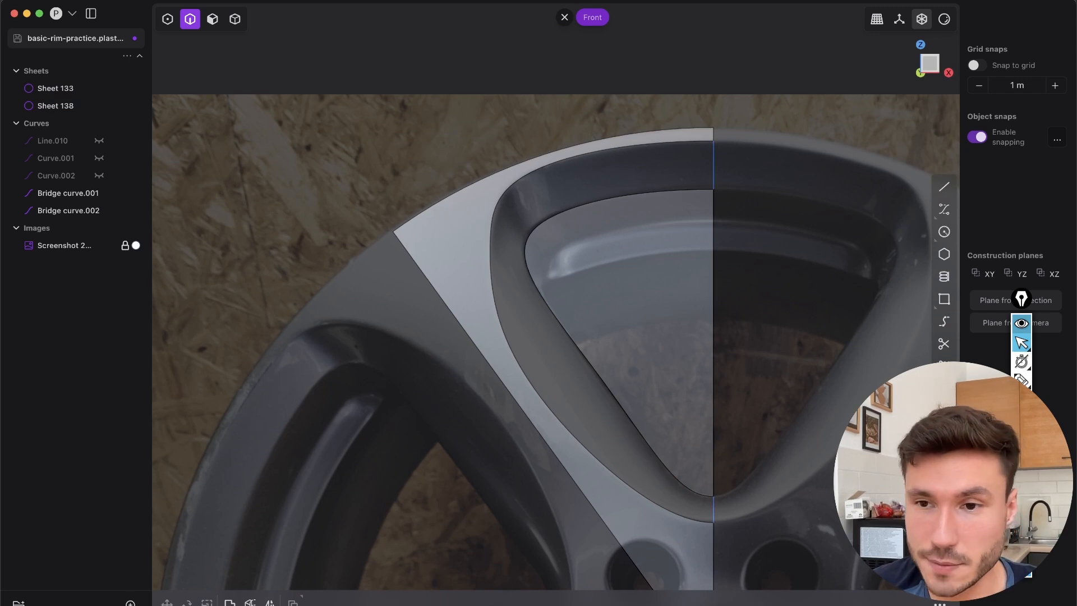
# Sketch a zigzag dividing line across the opening's upper-left corner and lower tip as an annotation, and clear it
pyautogui.click(1021, 381)
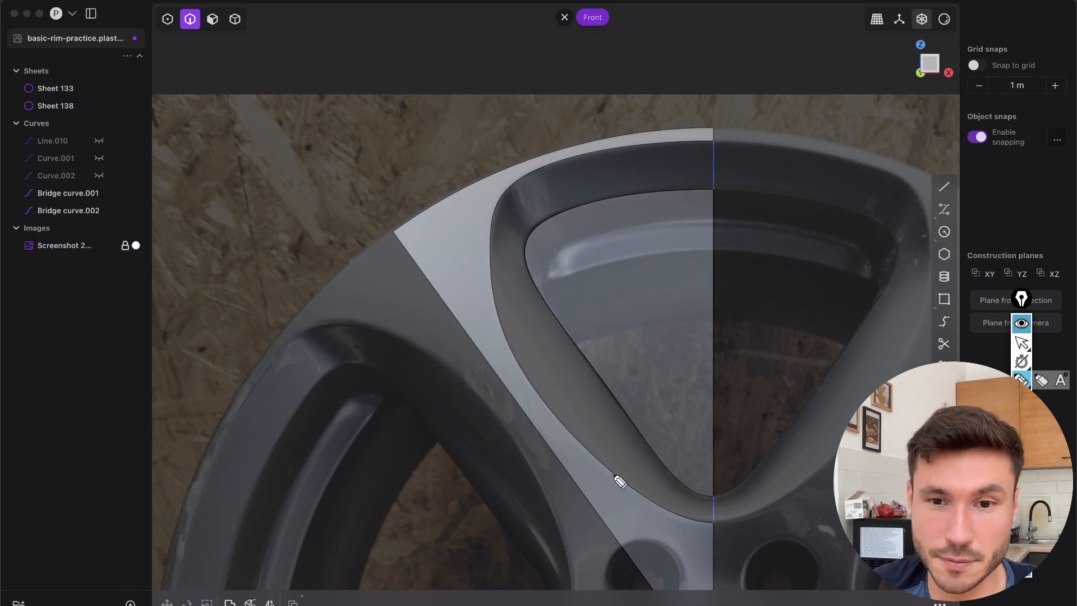
pyautogui.moveTo(515, 96)
pyautogui.mouseDown()
pyautogui.moveTo(578, 256)
pyautogui.moveTo(470, 303)
pyautogui.moveTo(529, 451)
pyautogui.moveTo(635, 534)
pyautogui.moveTo(696, 460)
pyautogui.moveTo(729, 442)
pyautogui.mouseUp()
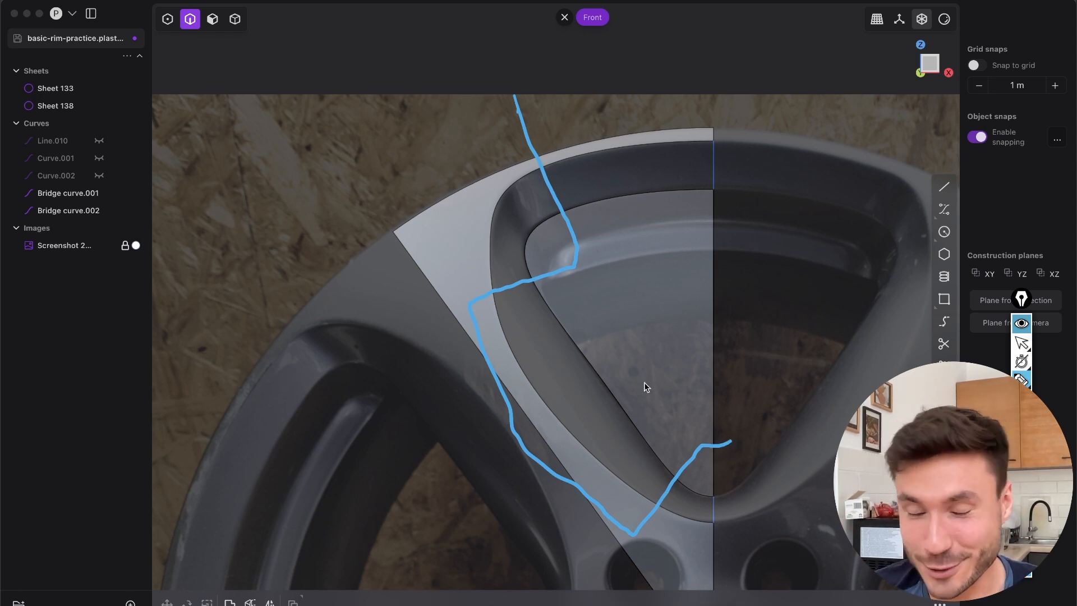
pyautogui.click(1022, 438)
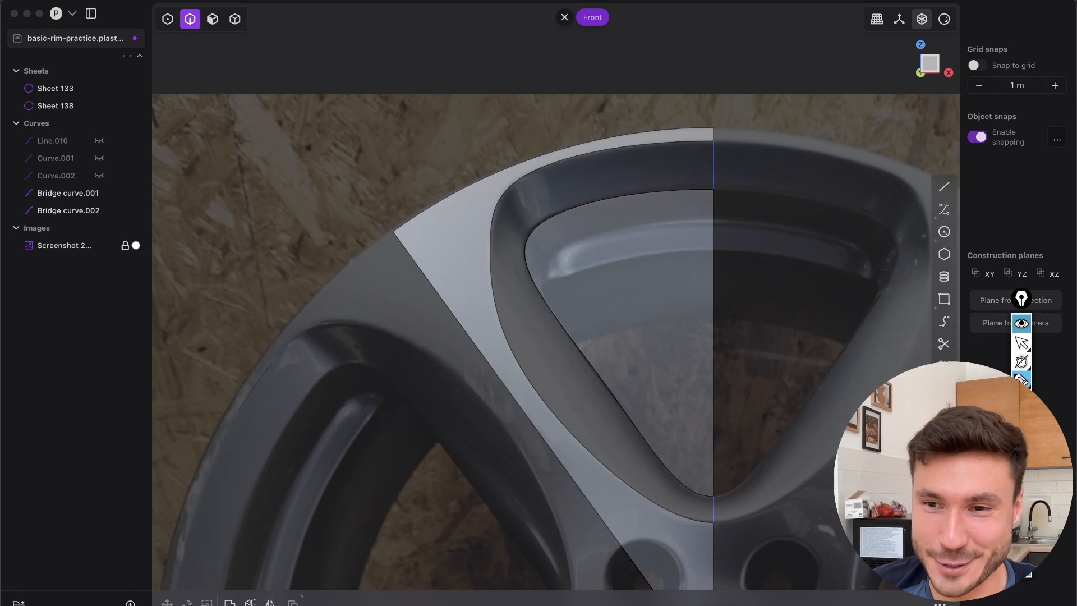
pyautogui.click(1022, 341)
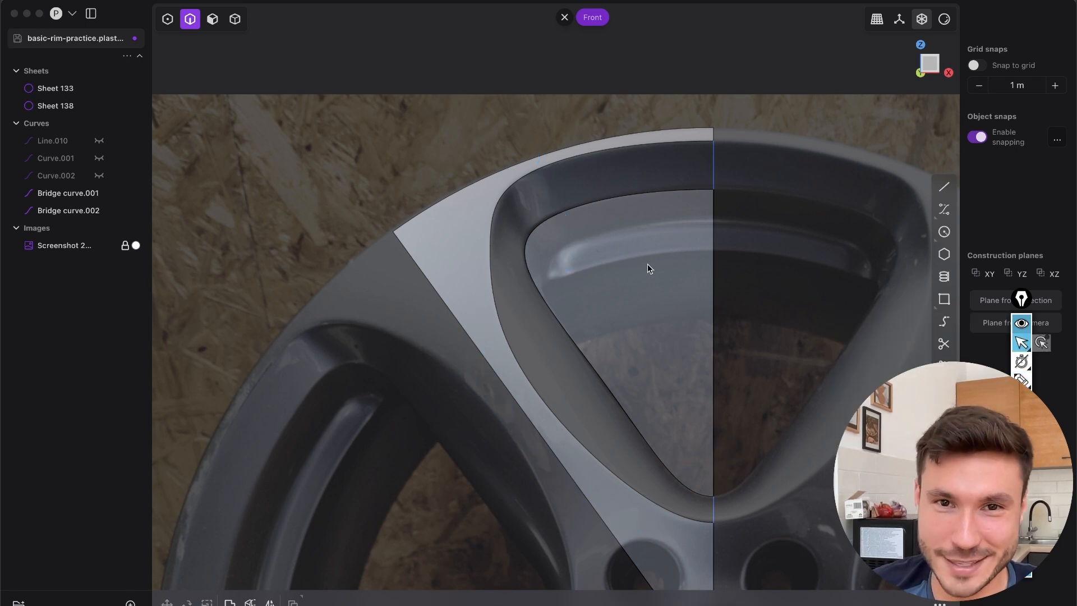
# Draw an open zigzag polyline in Front view, crossing both sheets' opening edges at either side of the upper-left corner and near the lower tip
pyautogui.keyDown('shift'); pyautogui.moveTo(868, 262); pyautogui.dragTo(762, 265, button='middle'); pyautogui.keyUp('shift')
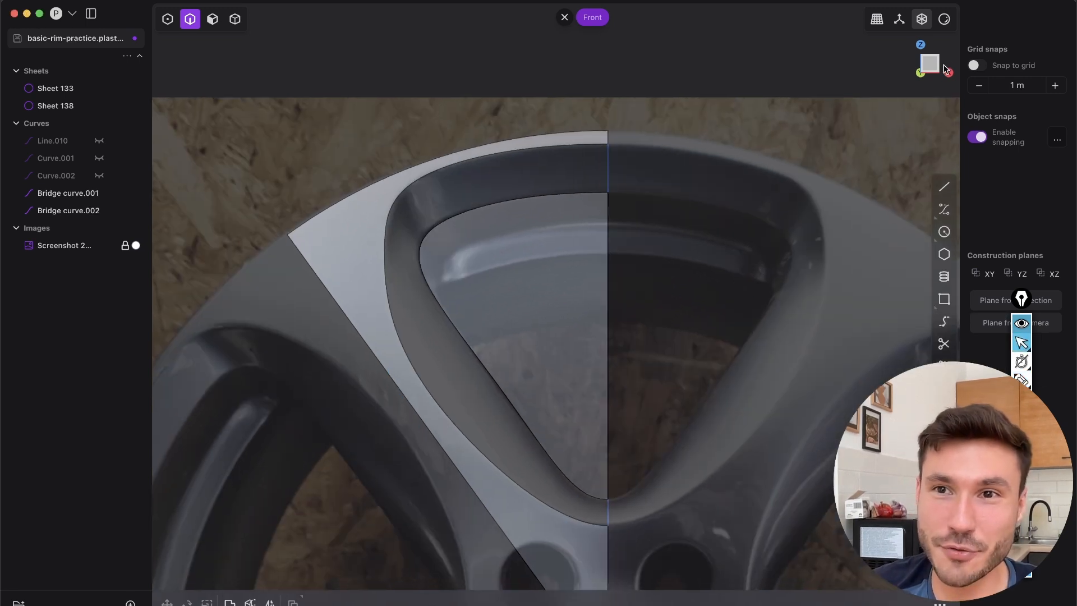
pyautogui.click(944, 186)
pyautogui.hscroll(-5, 634, 238)
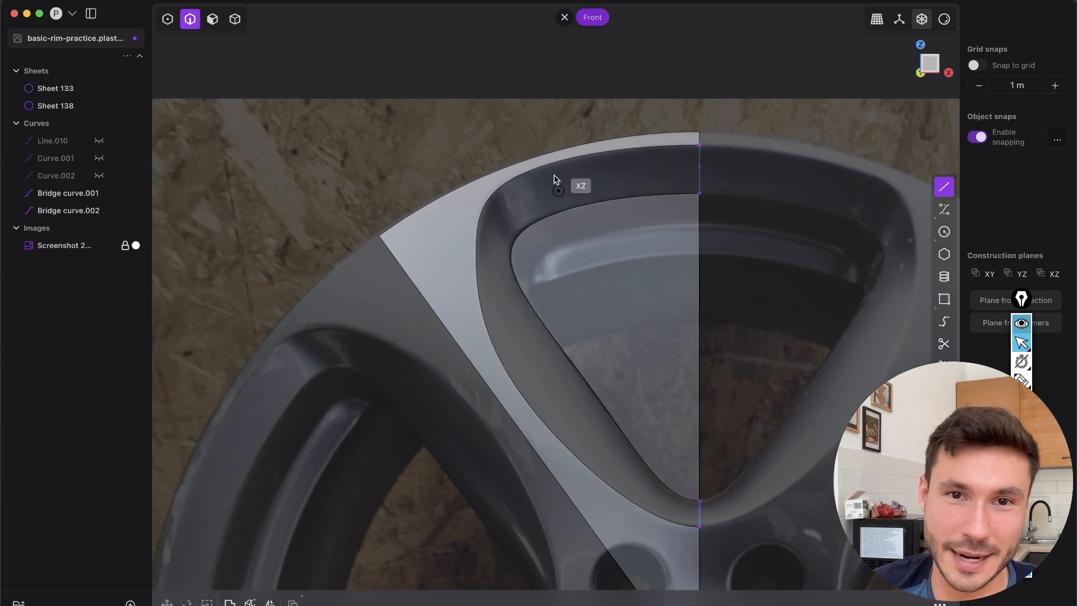
pyautogui.click(503, 139)
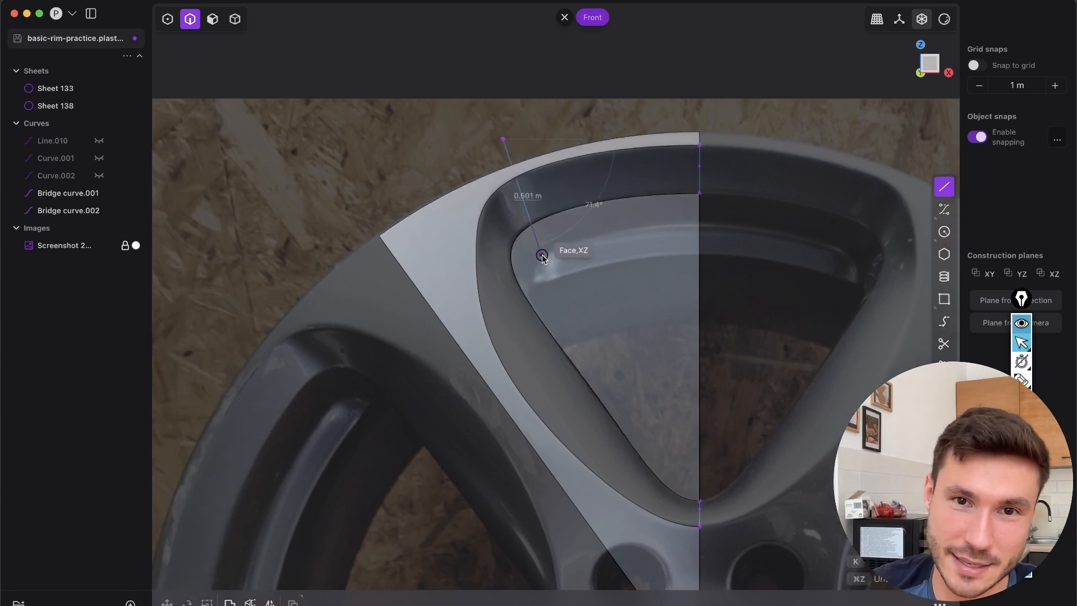
pyautogui.click(563, 250)
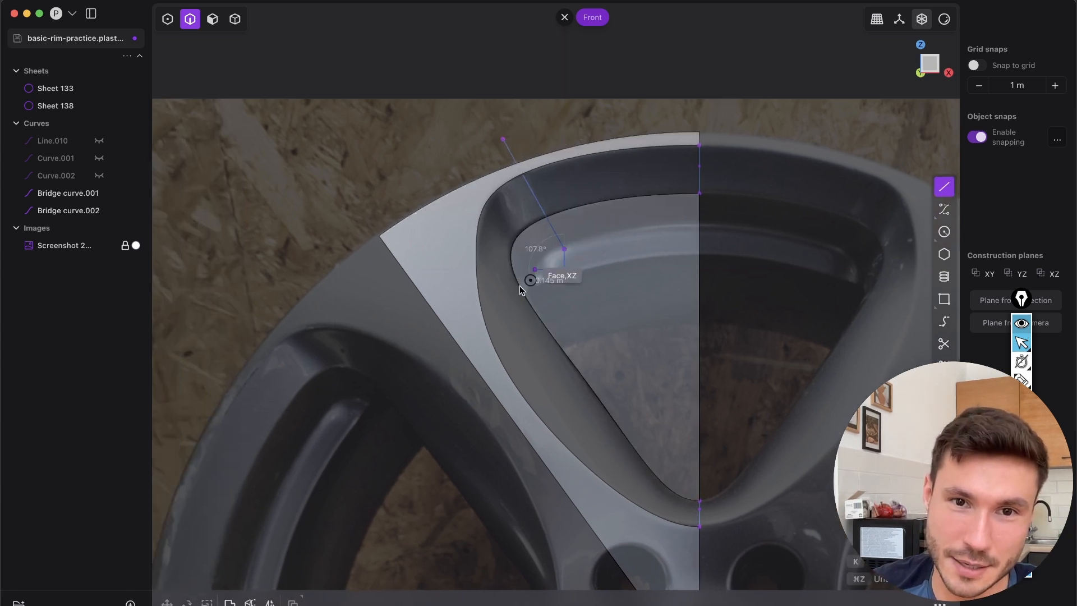
pyautogui.click(389, 316)
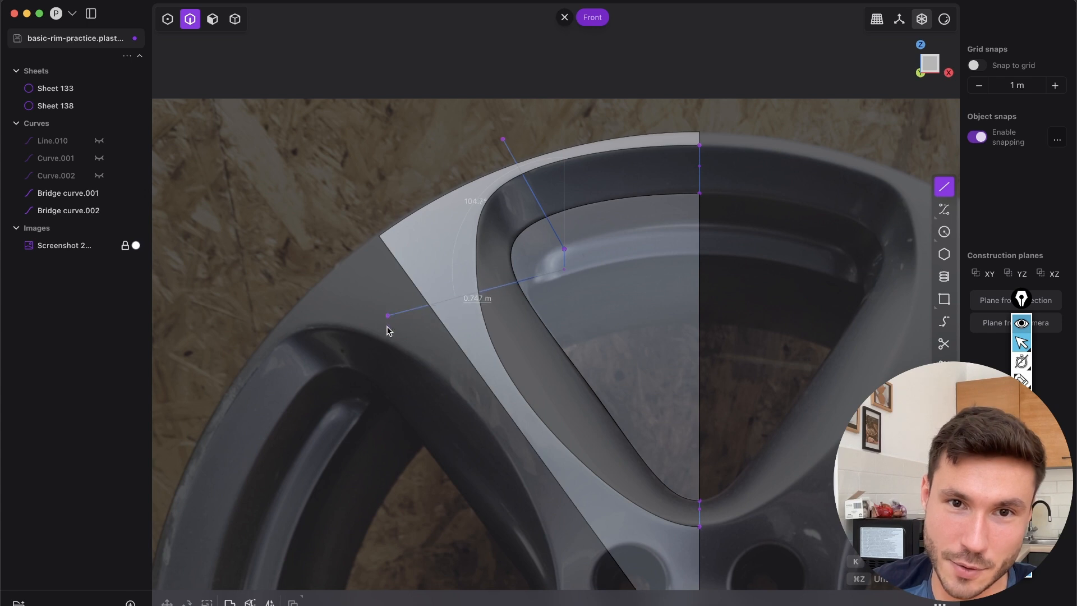
pyautogui.keyDown('shift'); pyautogui.moveTo(576, 571); pyautogui.dragTo(497, 488, button='middle'); pyautogui.keyUp('shift')
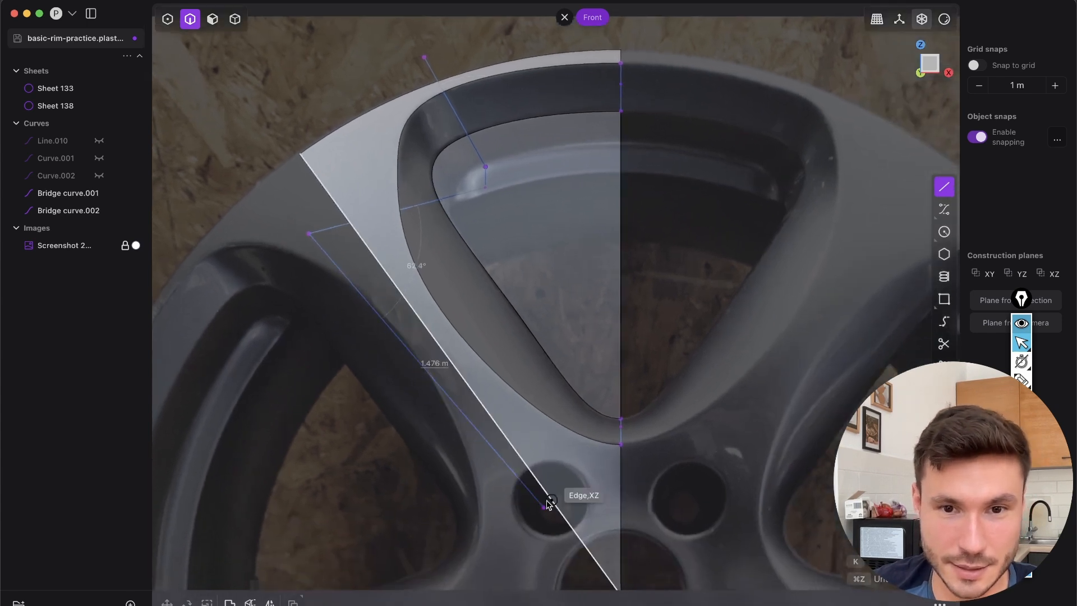
pyautogui.click(567, 467)
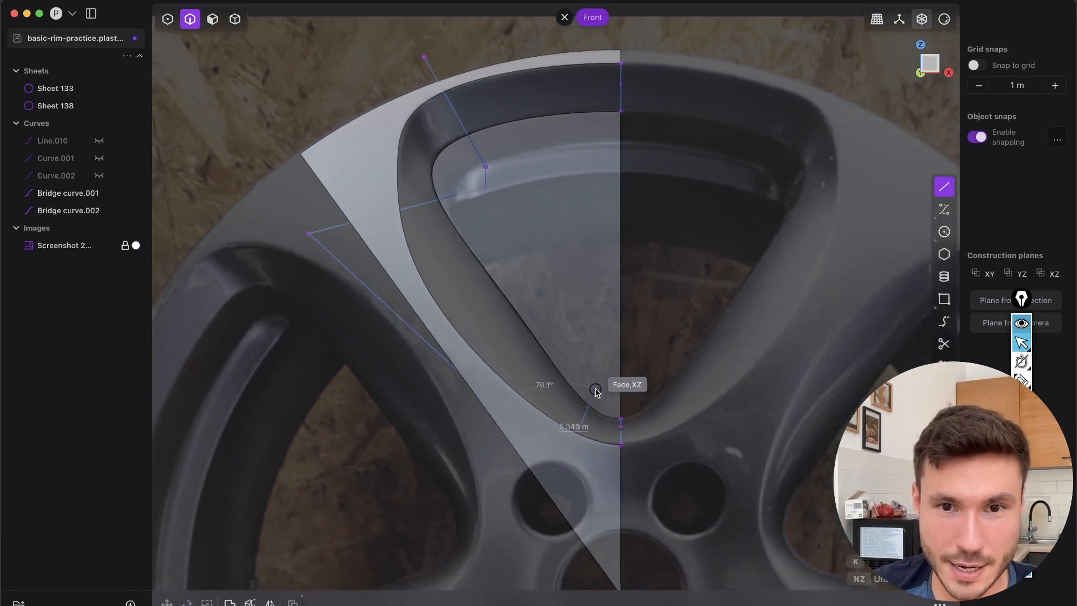
pyautogui.click(602, 375)
pyautogui.rightClick(730, 303)
# Imprint the zigzag polyline onto the recessed opening sheet using Imprint Curve Body with the Vector method
pyautogui.scroll(-3, 667, 289)
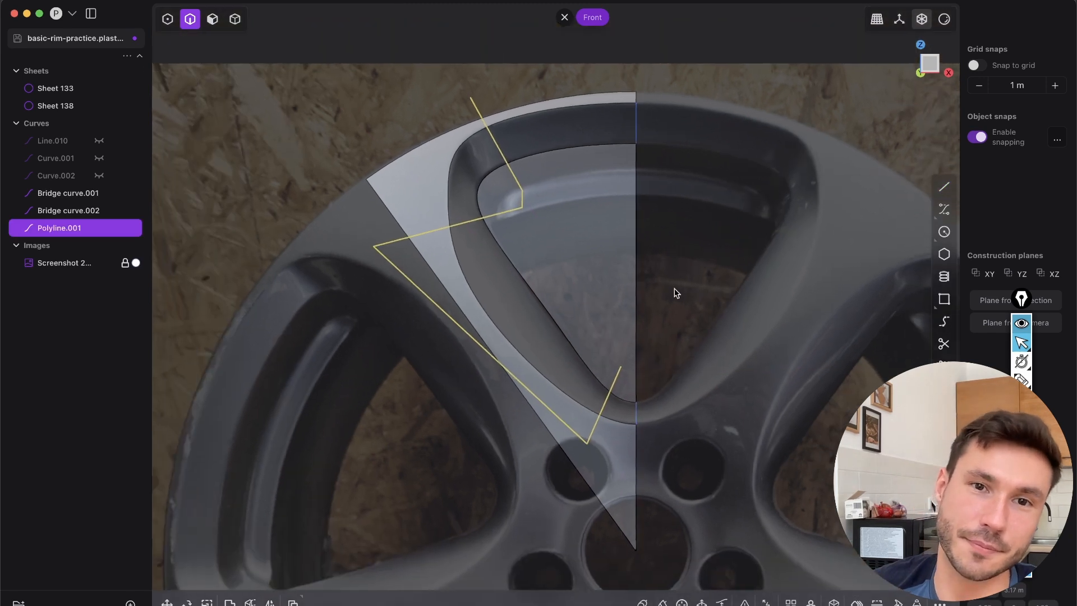
pyautogui.scroll(3, 645, 286)
pyautogui.keyDown('shift'); pyautogui.moveTo(552, 336); pyautogui.dragTo(580, 369, button='middle'); pyautogui.keyUp('shift')
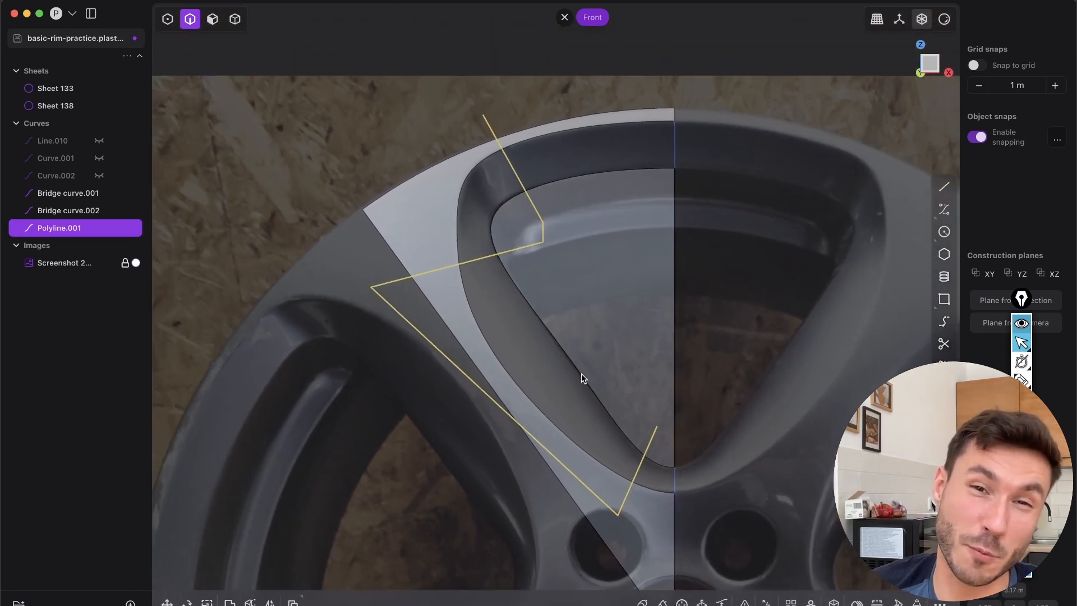
pyautogui.keyDown('shift'); pyautogui.moveTo(517, 420); pyautogui.dragTo(574, 332, button='middle'); pyautogui.keyUp('shift')
pyautogui.scroll(1, 574, 303)
pyautogui.keyDown('shift'); pyautogui.moveTo(628, 300); pyautogui.dragTo(566, 352, button='middle'); pyautogui.keyUp('shift')
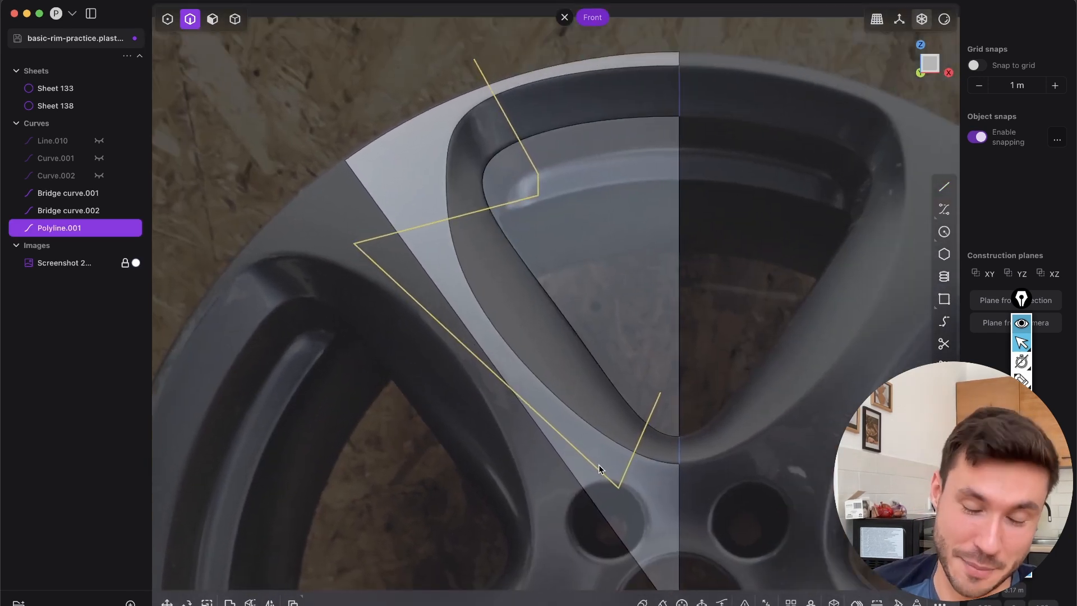
pyautogui.scroll(2, 551, 201)
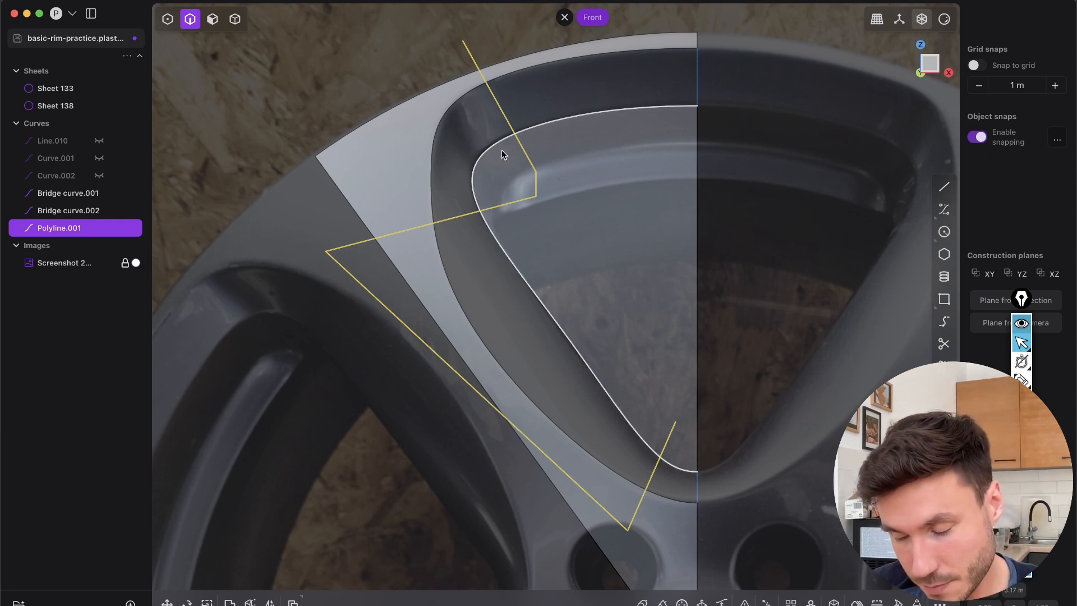
pyautogui.write('fimpri')
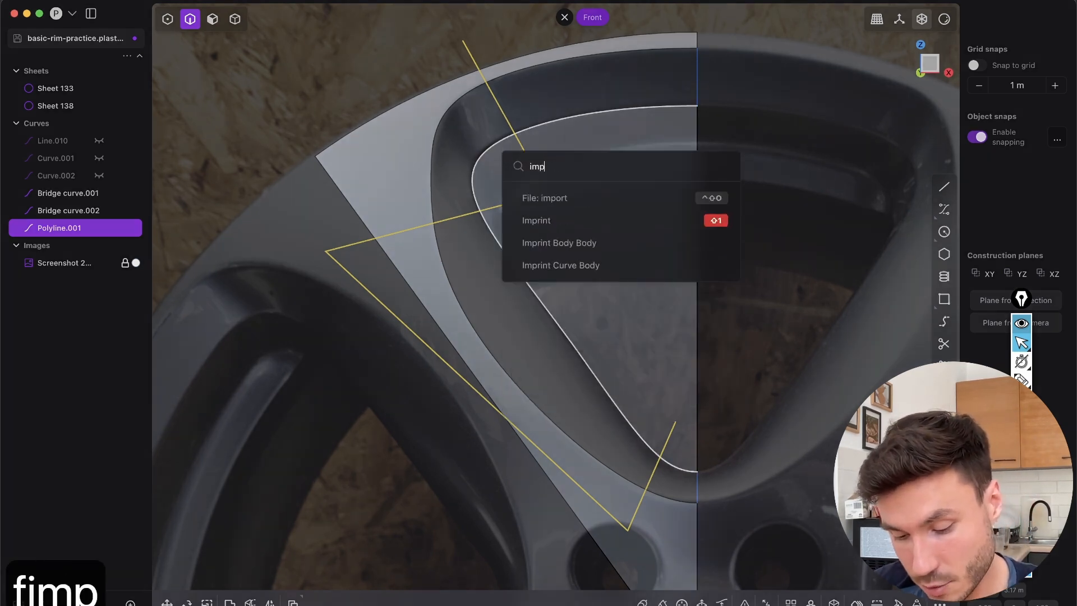
pyautogui.write('nt')
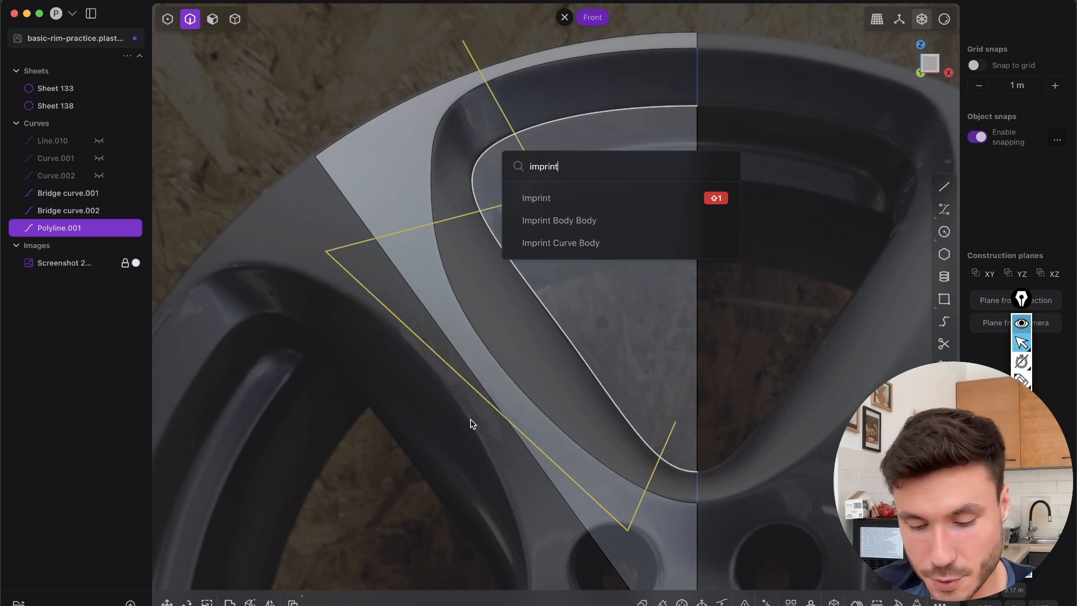
pyautogui.click(597, 217)
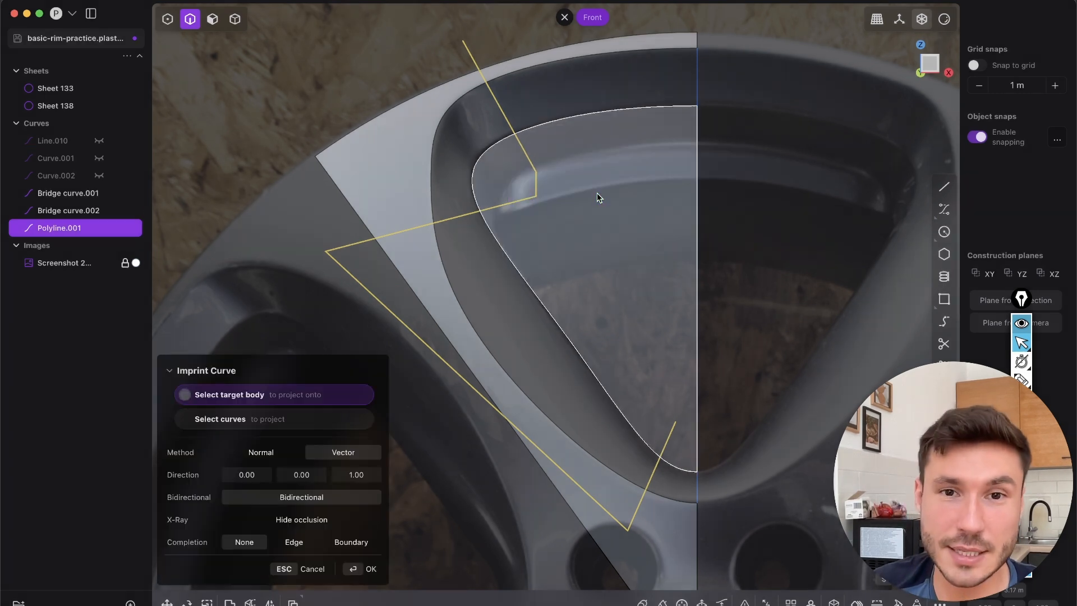
pyautogui.click(635, 257)
pyautogui.click(369, 567)
# Limit selection to edges and hide the zigzag polyline
pyautogui.moveTo(480, 471); pyautogui.dragTo(537, 320, button='middle')
pyautogui.press('2')
pyautogui.click(594, 149)
pyautogui.press('h')
pyautogui.moveTo(606, 180); pyautogui.dragTo(554, 144, button='middle')
pyautogui.click(555, 142)
pyautogui.press('f')
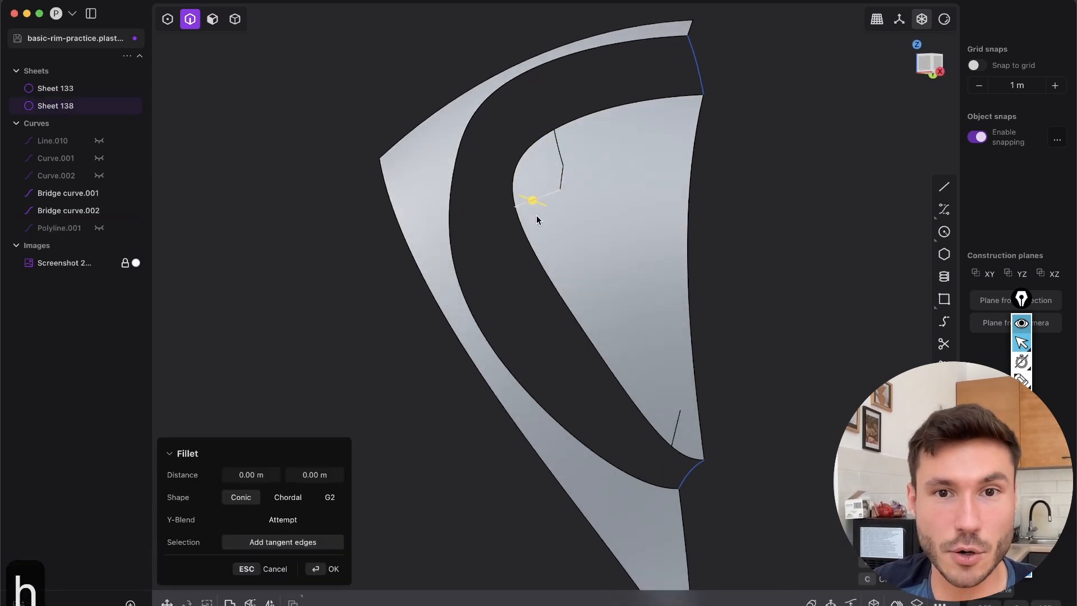
pyautogui.press('Escape')
pyautogui.moveTo(616, 250); pyautogui.dragTo(504, 189, button='middle')
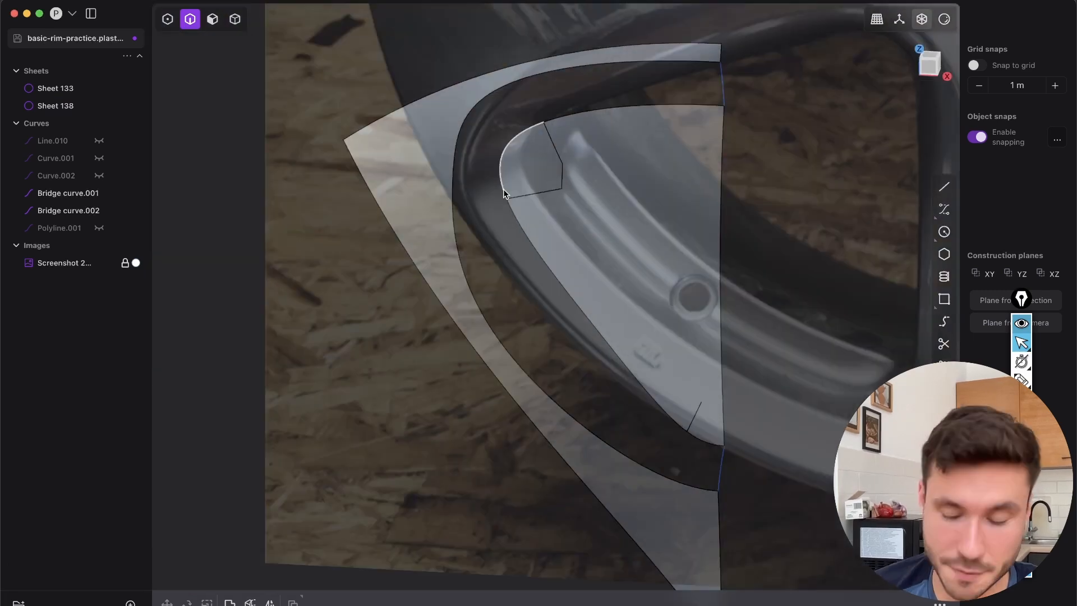
# In Front view, undo the zigzag polyline's hiding and its imprint on the recessed opening sheet
pyautogui.click(931, 73)
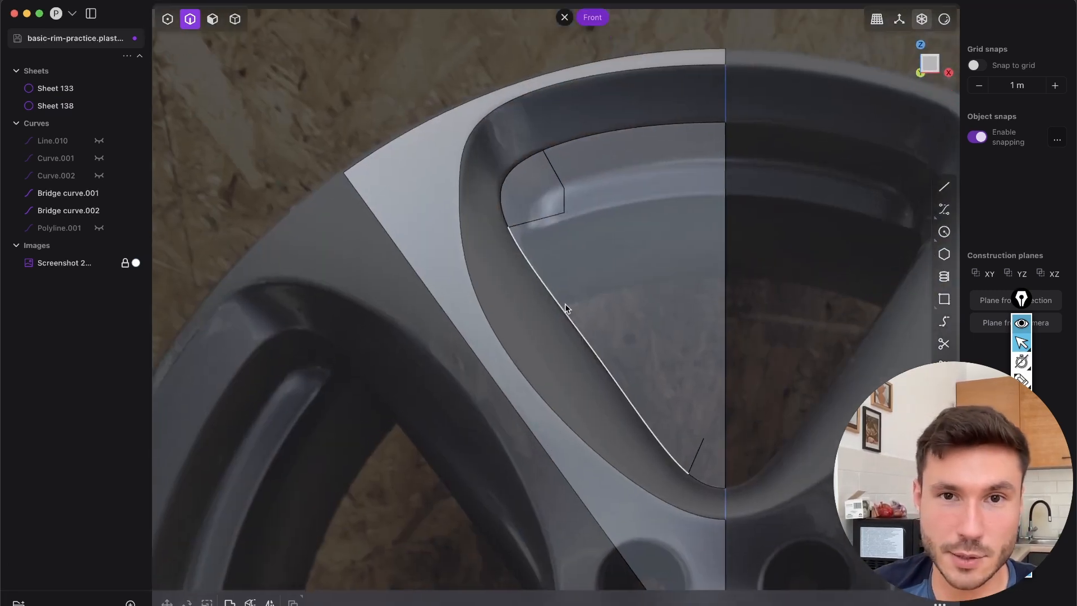
pyautogui.press('super+z')
pyautogui.press('super+z')
pyautogui.press('super+z')
pyautogui.press('super+z')
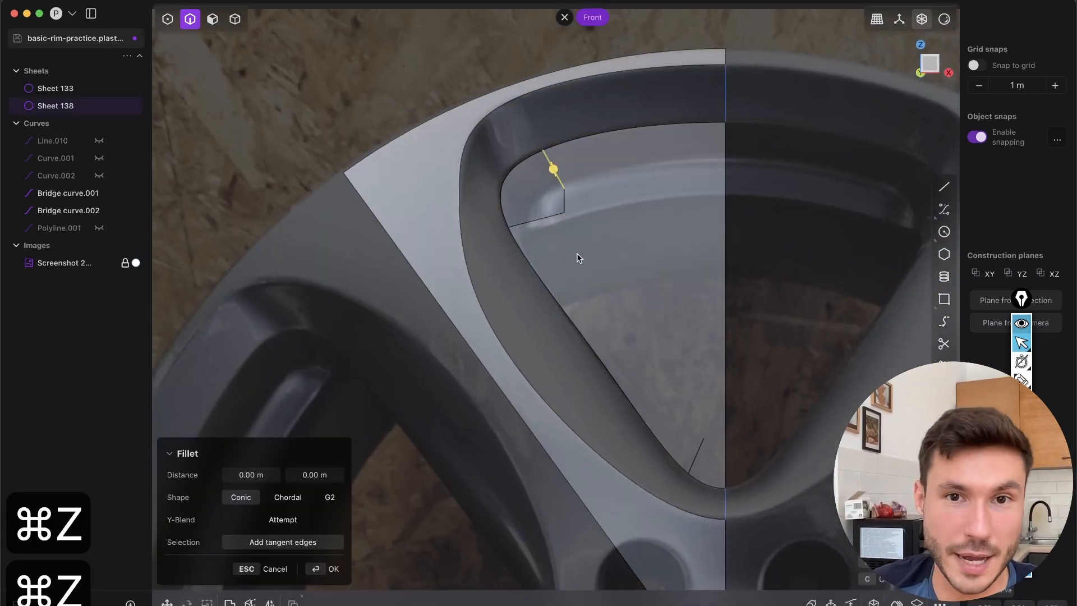
pyautogui.press('super+z')
pyautogui.click(537, 134)
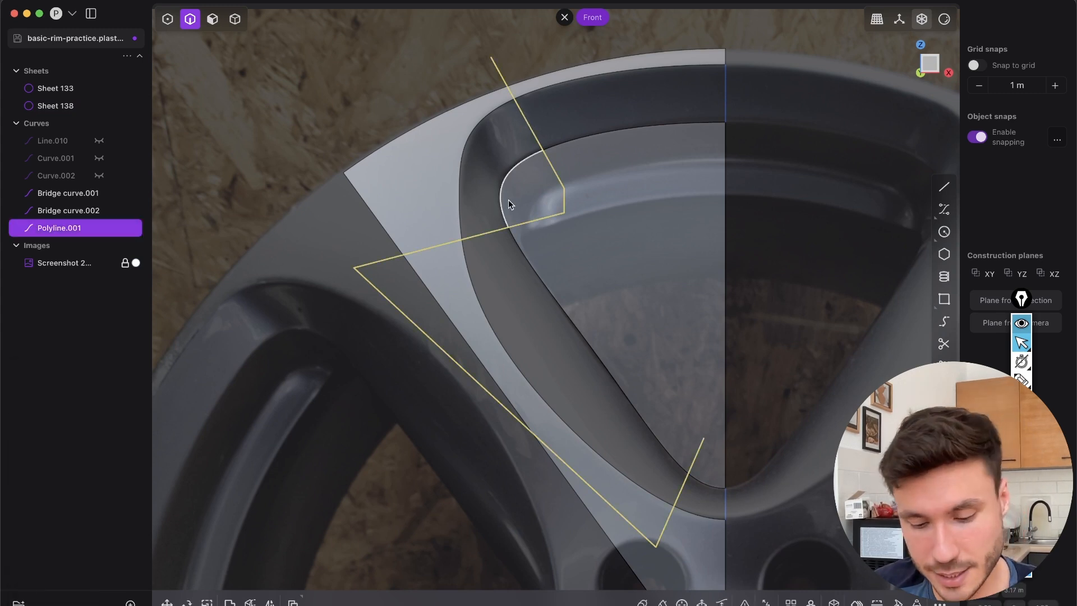
# Imprint the zigzag polyline onto both opening sheets with the Vector method, and delete the polyline
pyautogui.hotkey('shift', '1')
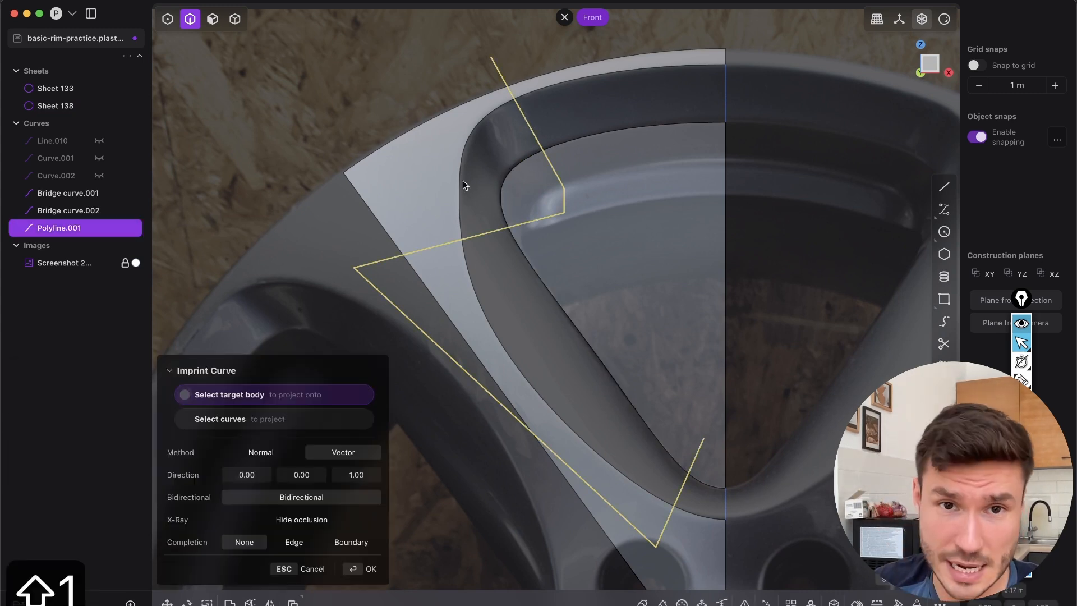
pyautogui.click(371, 569)
pyautogui.moveTo(562, 260); pyautogui.dragTo(515, 277, button='middle')
pyautogui.click(537, 134)
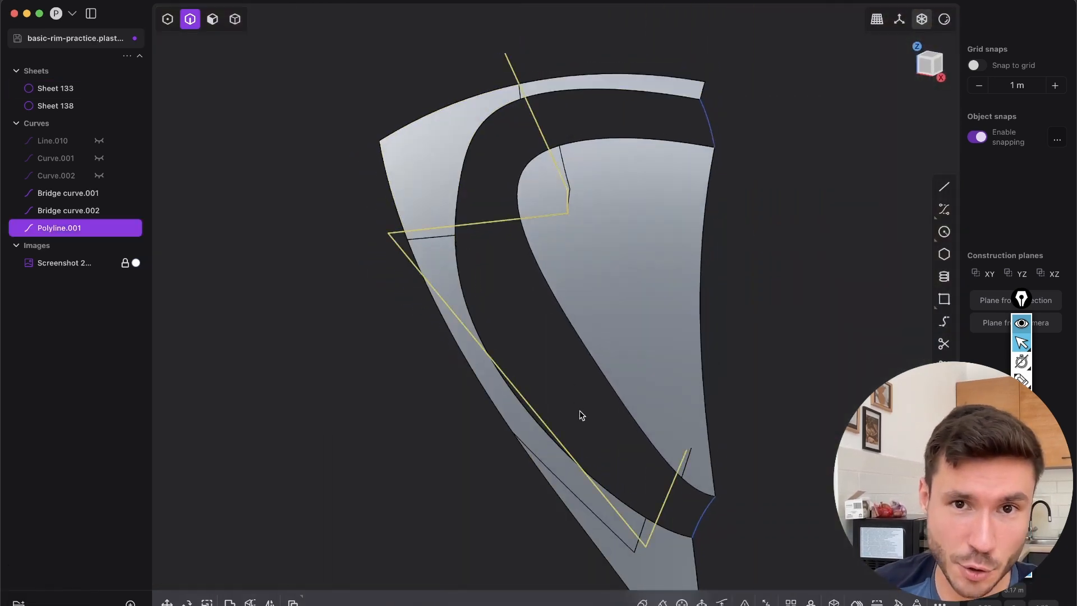
pyautogui.press('x')
# Bridge the imprinted edges of both sheets at the upper end of the upper-left corner, with G0 start and end curvature
pyautogui.moveTo(584, 269); pyautogui.dragTo(500, 270, button='middle')
pyautogui.click(522, 212)
pyautogui.press('2')
pyautogui.moveTo(467, 129); pyautogui.dragTo(649, 301, button='middle')
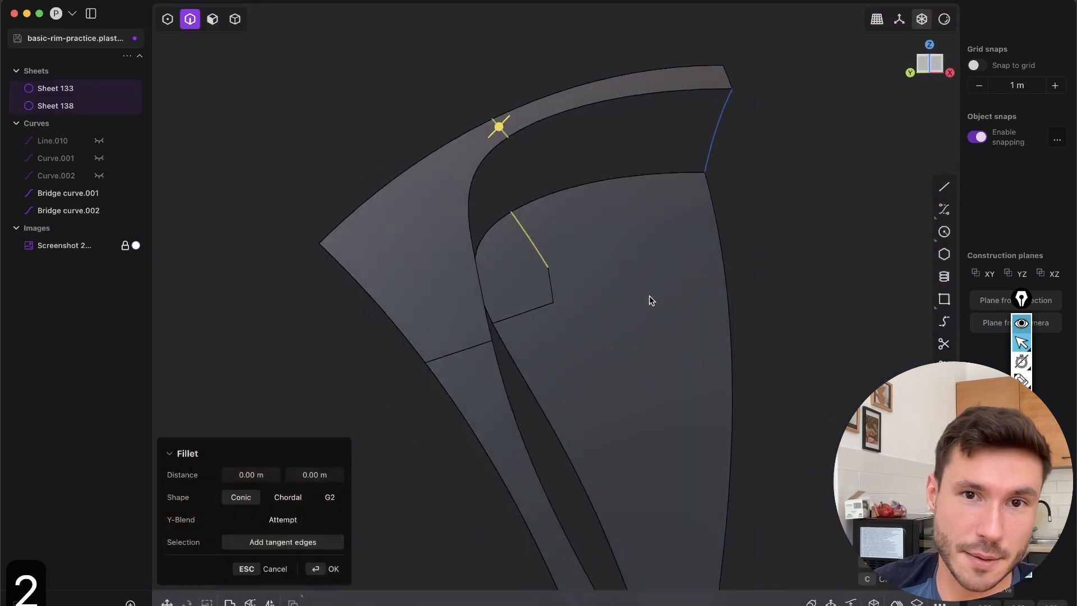
pyautogui.moveTo(515, 166); pyautogui.dragTo(573, 260, button='middle')
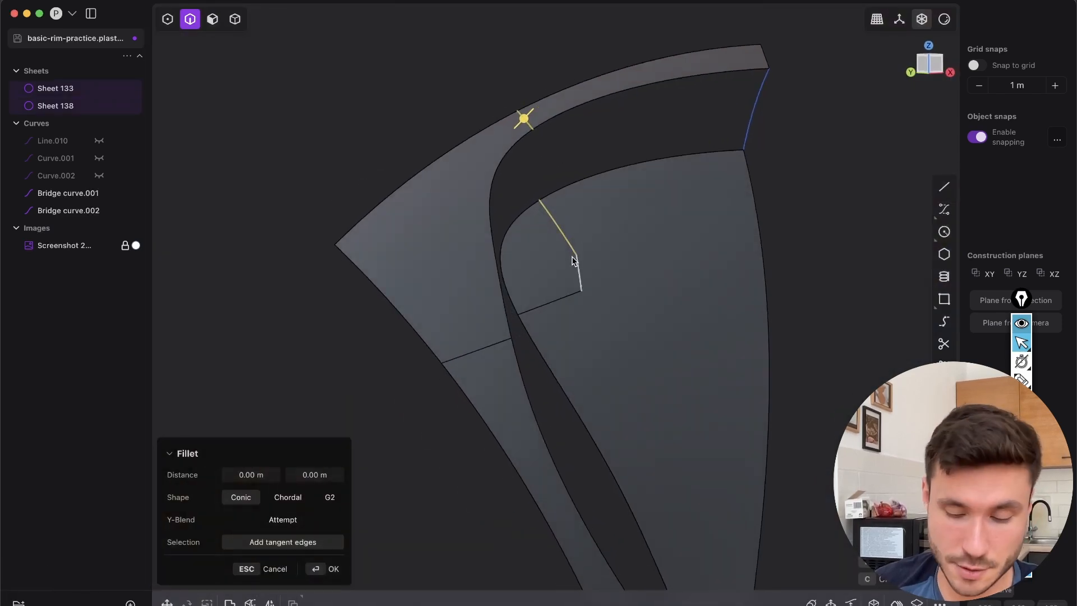
pyautogui.keyDown('shift'); pyautogui.moveTo(544, 318); pyautogui.dragTo(597, 321, button='middle'); pyautogui.keyUp('shift')
pyautogui.click(319, 601)
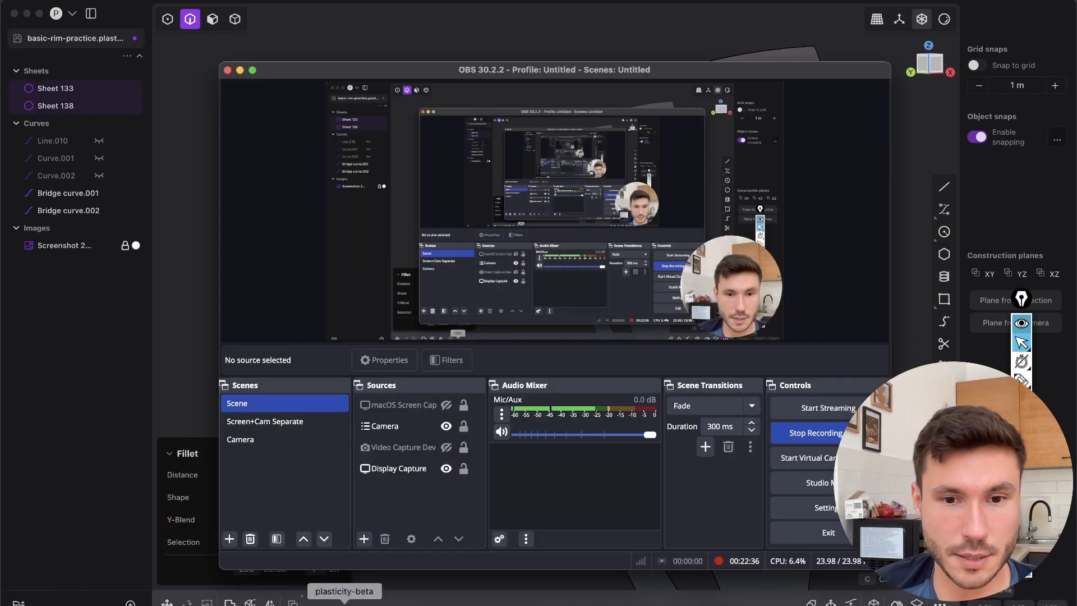
pyautogui.click(589, 574)
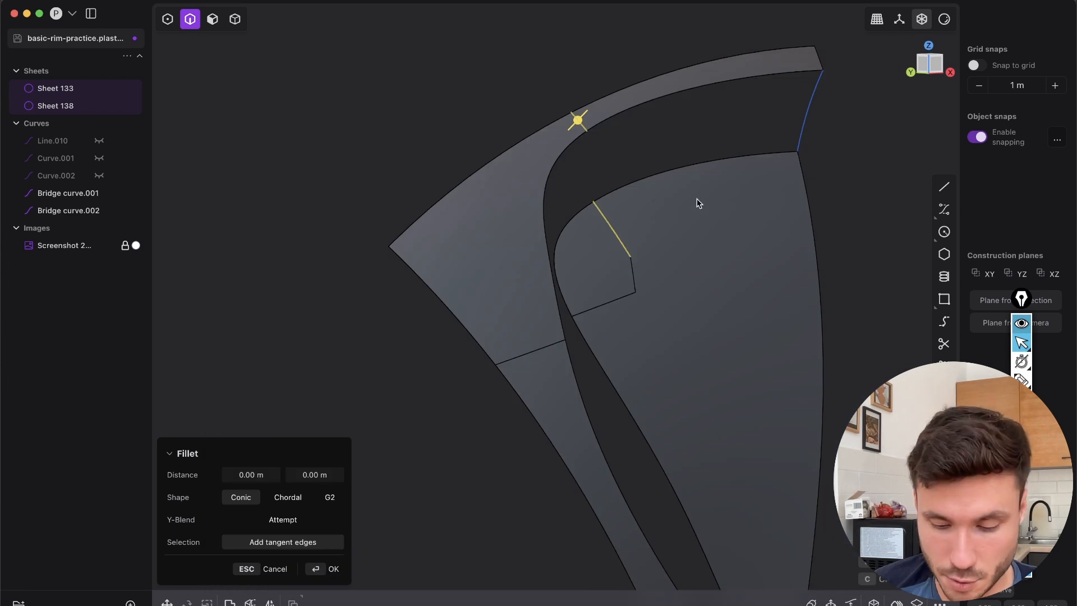
pyautogui.hotkey('shift', 'b')
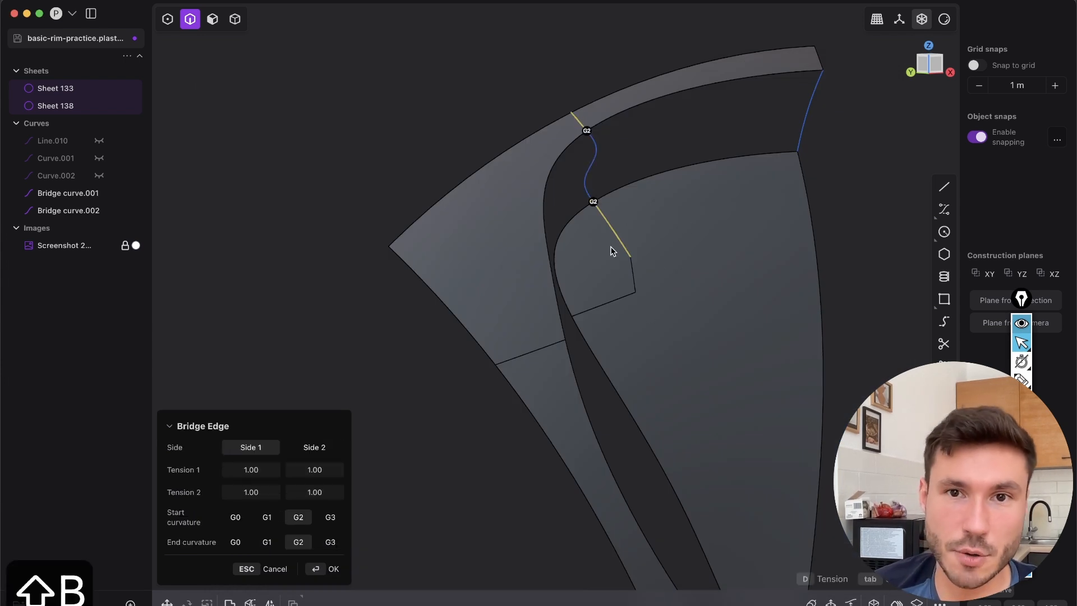
pyautogui.click(235, 517)
pyautogui.click(235, 542)
pyautogui.click(344, 567)
# Bridge the imprinted edges at the lower end of the upper-left corner, with G0 curvature at both ends
pyautogui.moveTo(629, 344); pyautogui.dragTo(544, 348, button='middle')
pyautogui.press('2')
pyautogui.click(617, 295)
pyautogui.press('b')
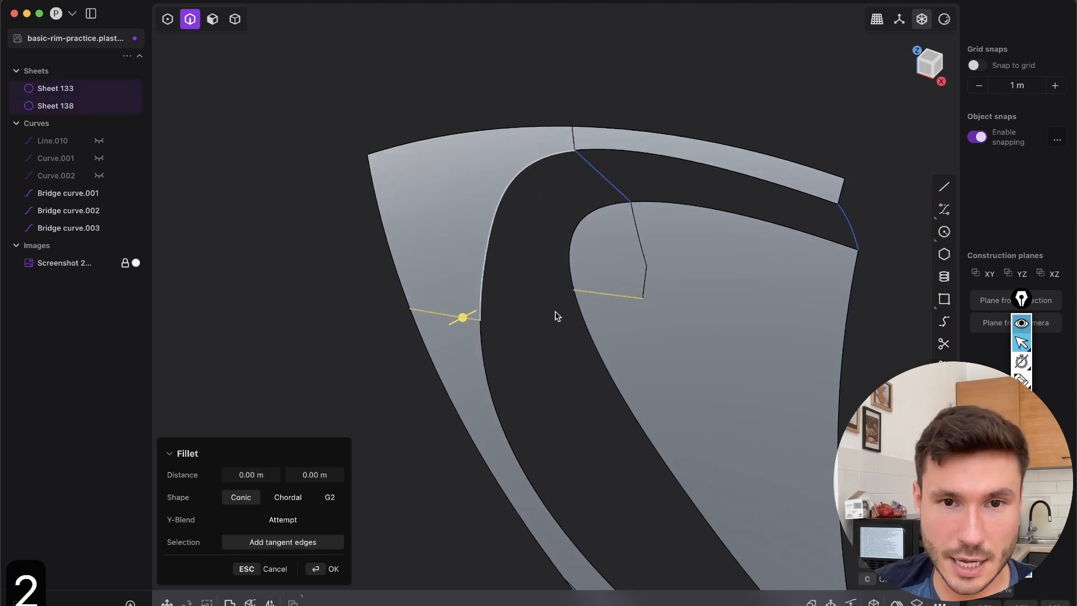
pyautogui.hotkey('shift', 'b')
pyautogui.click(235, 516)
pyautogui.click(235, 541)
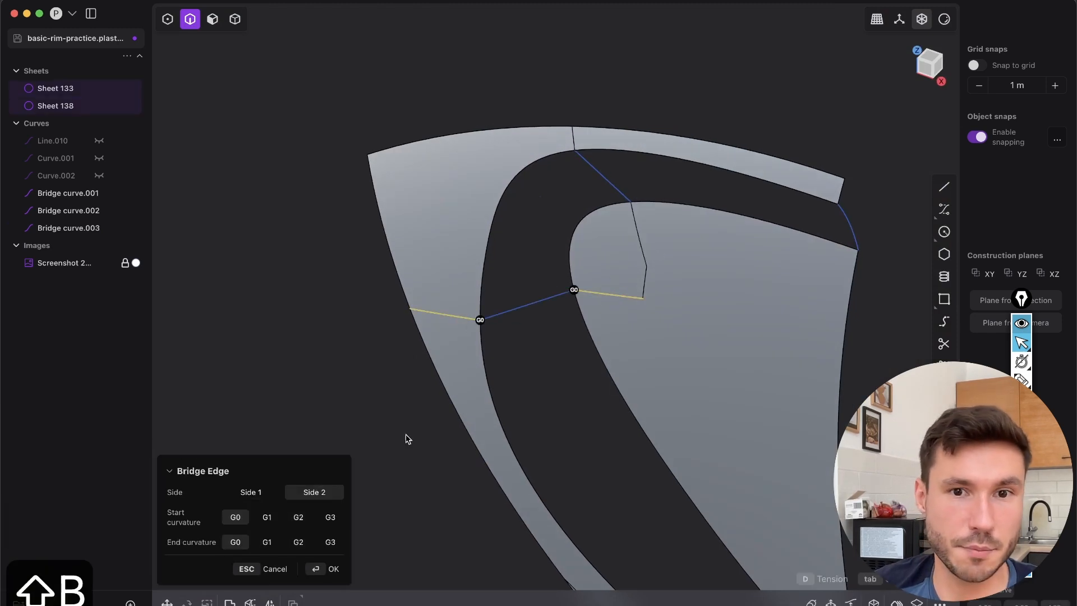
pyautogui.press('Return')
# Bridge the two sheets' imprinted edges near the opening's lower tip, using G0 start and end curvature
pyautogui.moveTo(600, 366); pyautogui.dragTo(520, 157, button='middle')
pyautogui.click(630, 321)
pyautogui.press('b')
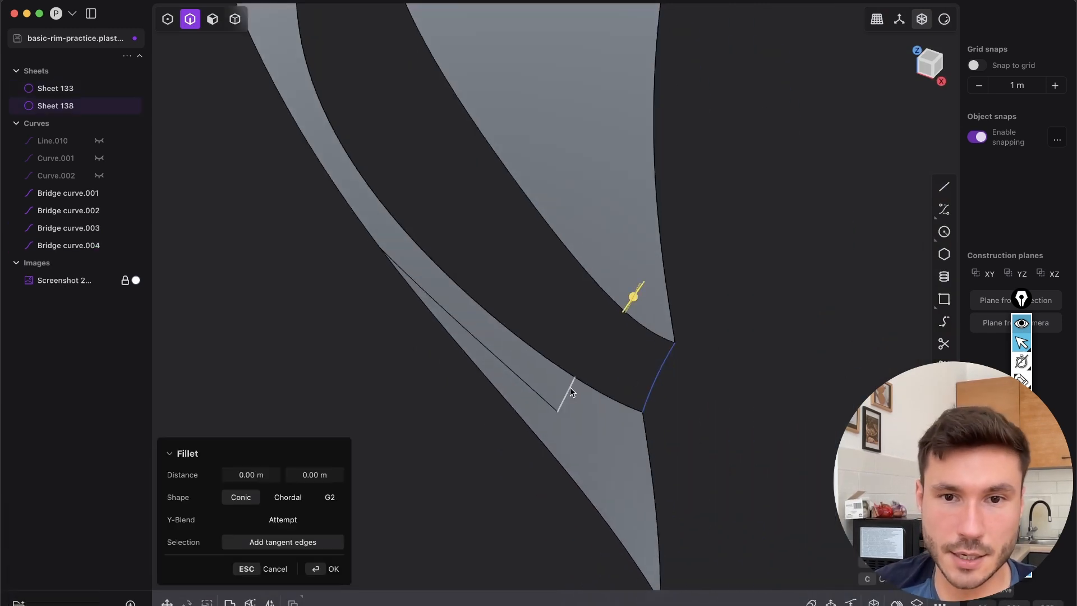
pyautogui.hotkey('shift', 'b')
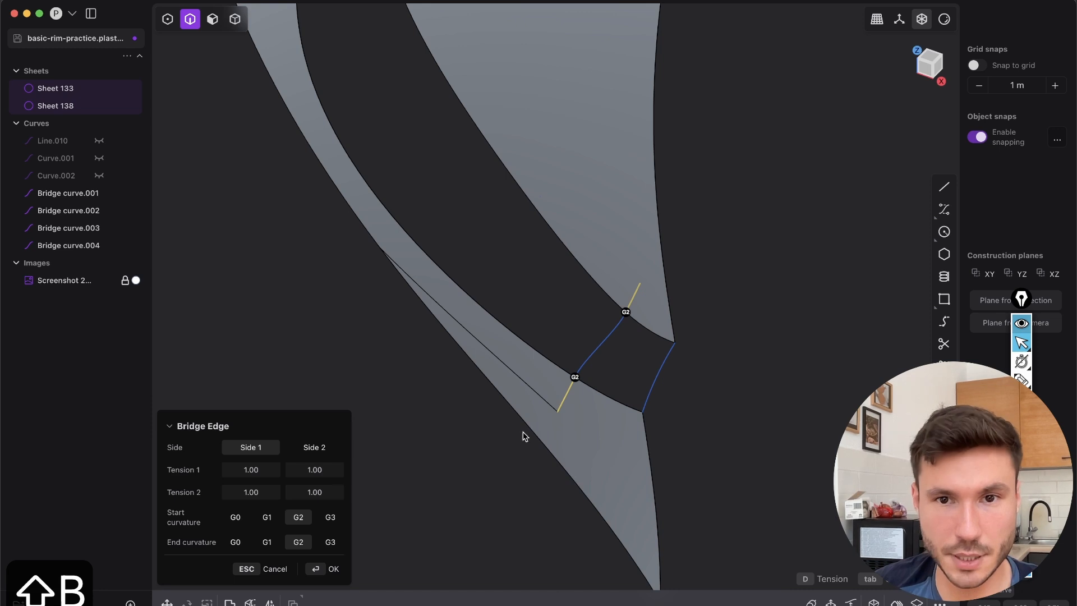
pyautogui.click(237, 539)
pyautogui.click(236, 519)
pyautogui.click(339, 570)
# Examine the curvature of the spoke wall in the reference photo using three annotation strokes across it, and clear them
pyautogui.click(590, 299)
pyautogui.scroll(-5, 590, 299)
pyautogui.moveTo(590, 300); pyautogui.dragTo(746, 149, button='middle')
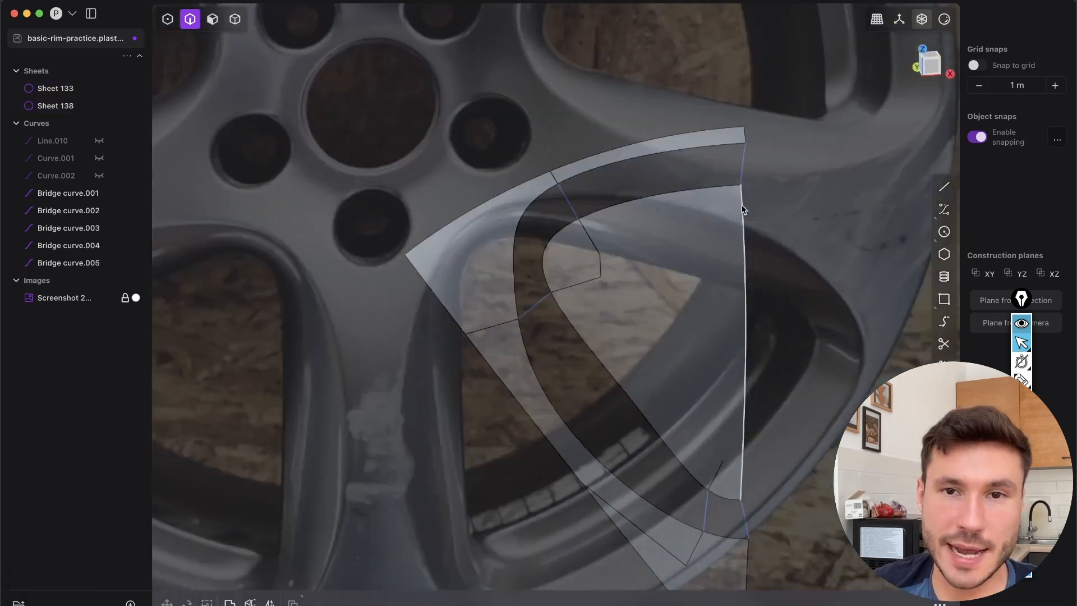
pyautogui.moveTo(610, 343); pyautogui.dragTo(338, 75, button='middle')
pyautogui.moveTo(409, 175); pyautogui.dragTo(599, 215, button='middle')
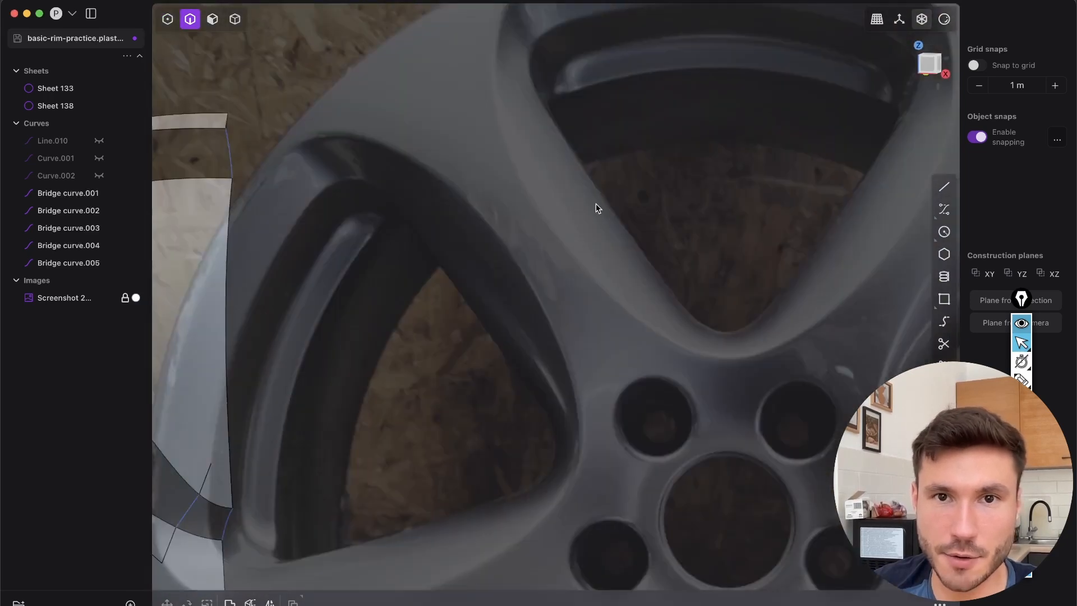
pyautogui.scroll(3, 598, 216)
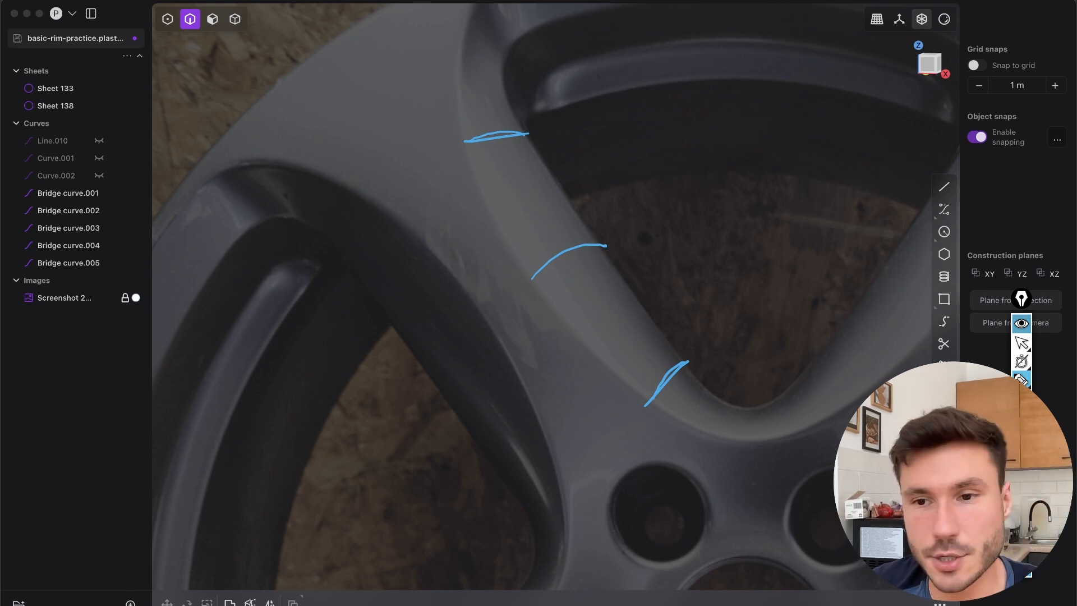
pyautogui.click(1021, 493)
pyautogui.click(1021, 343)
pyautogui.scroll(-8, 691, 197)
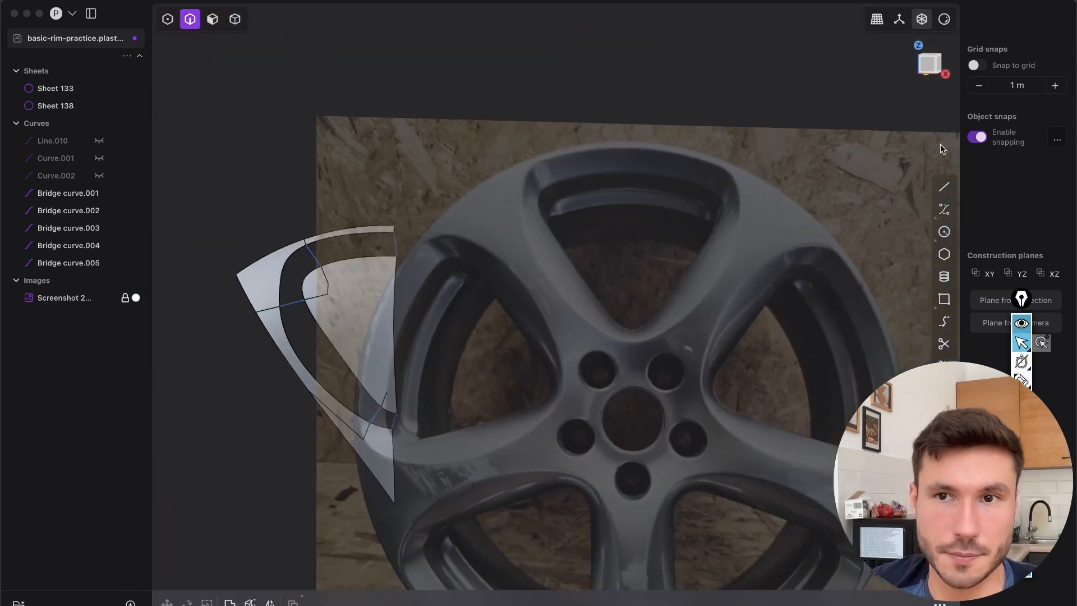
# Draw a straight line in Front view crossing both sheets' opening edges midway along the opening's long slanted side
pyautogui.click(929, 66)
pyautogui.scroll(5, 401, 343)
pyautogui.click(928, 66)
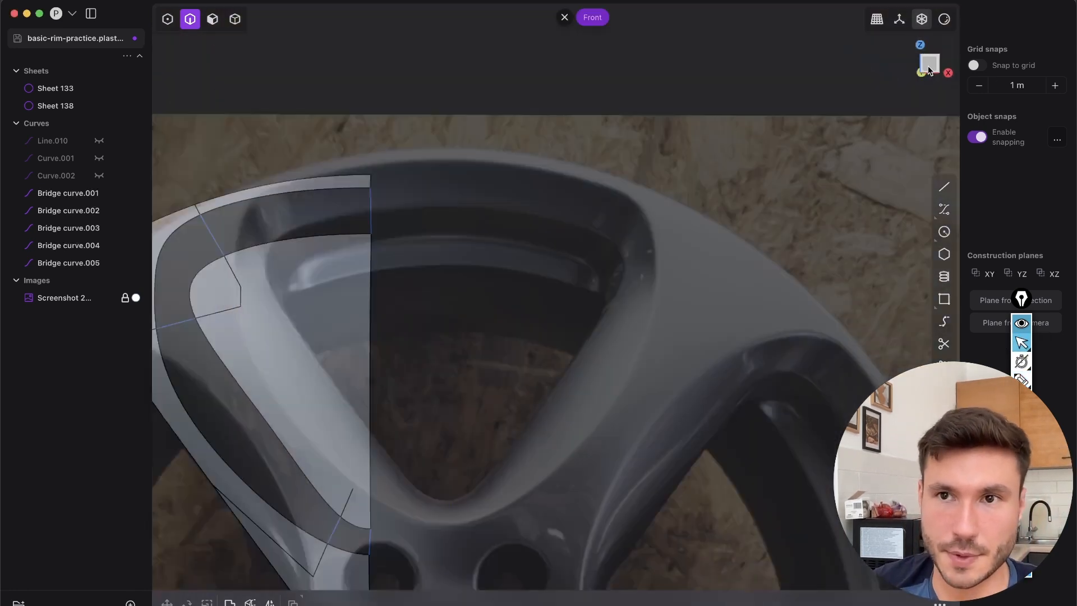
pyautogui.keyDown('shift'); pyautogui.moveTo(449, 314); pyautogui.dragTo(706, 126, button='middle'); pyautogui.keyUp('shift')
pyautogui.scroll(2, 580, 157)
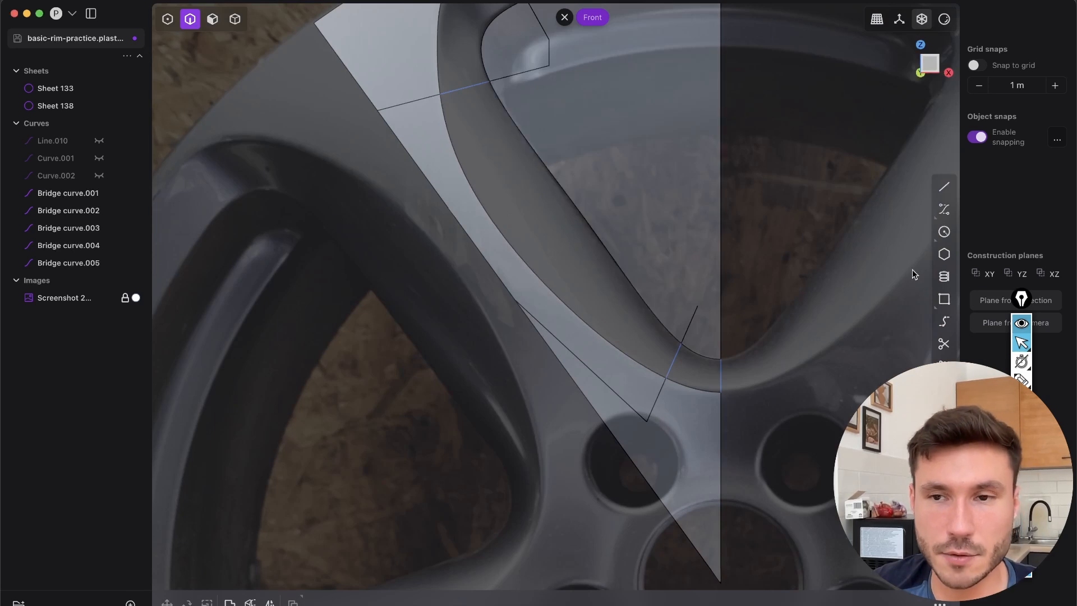
pyautogui.click(944, 187)
pyautogui.click(597, 195)
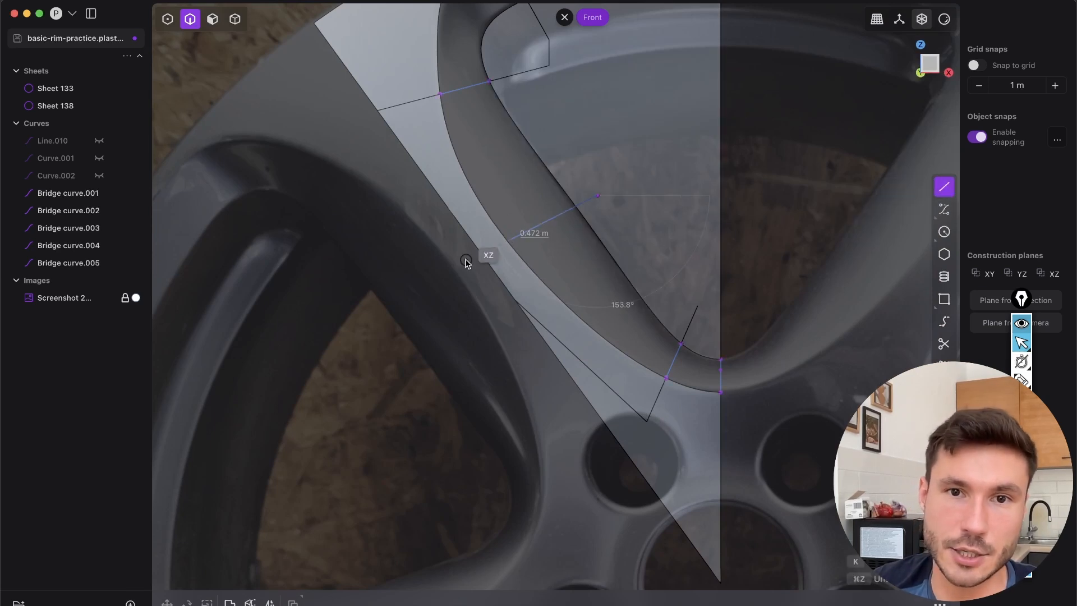
pyautogui.click(459, 272)
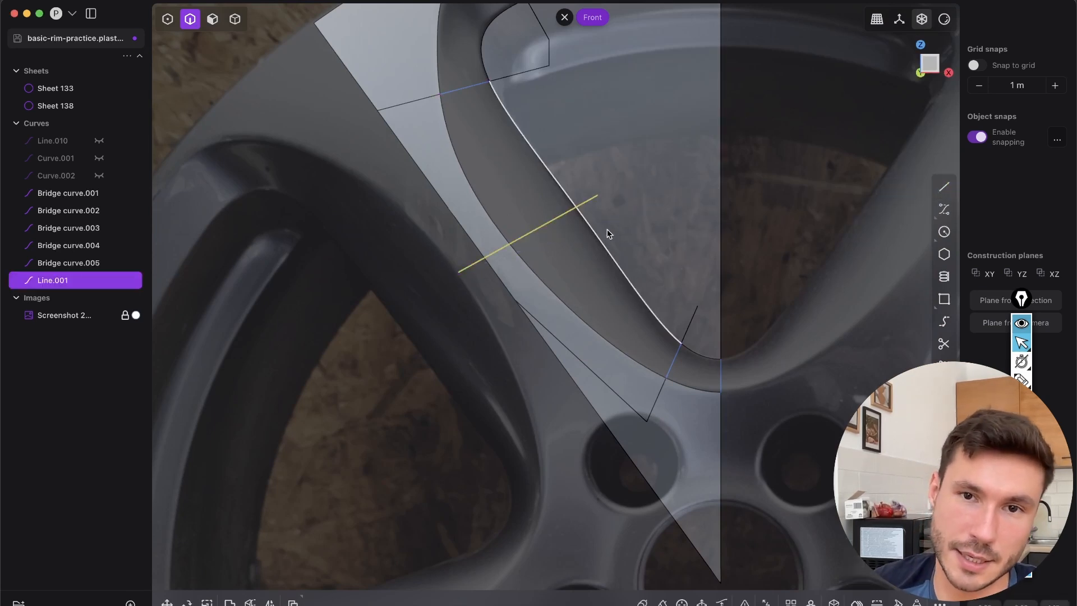
# Imprint the straight line onto both opening sheets with the Vector method, and delete the line
pyautogui.hotkey('shift', '1')
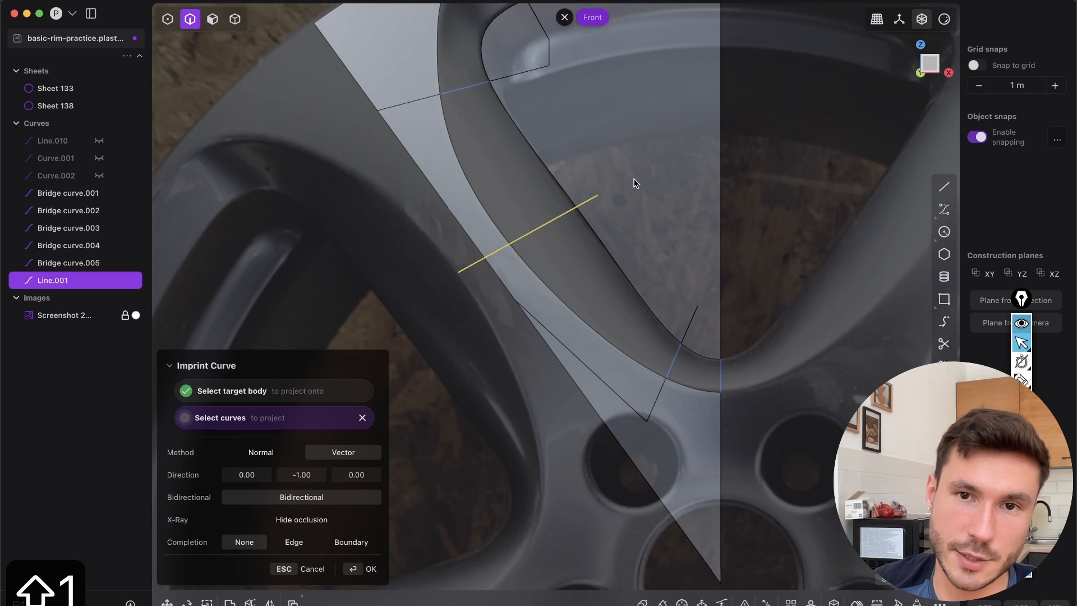
pyautogui.rightClick(634, 179)
pyautogui.click(541, 228)
pyautogui.press('2')
pyautogui.hotkey('shift', '1')
pyautogui.click(547, 299)
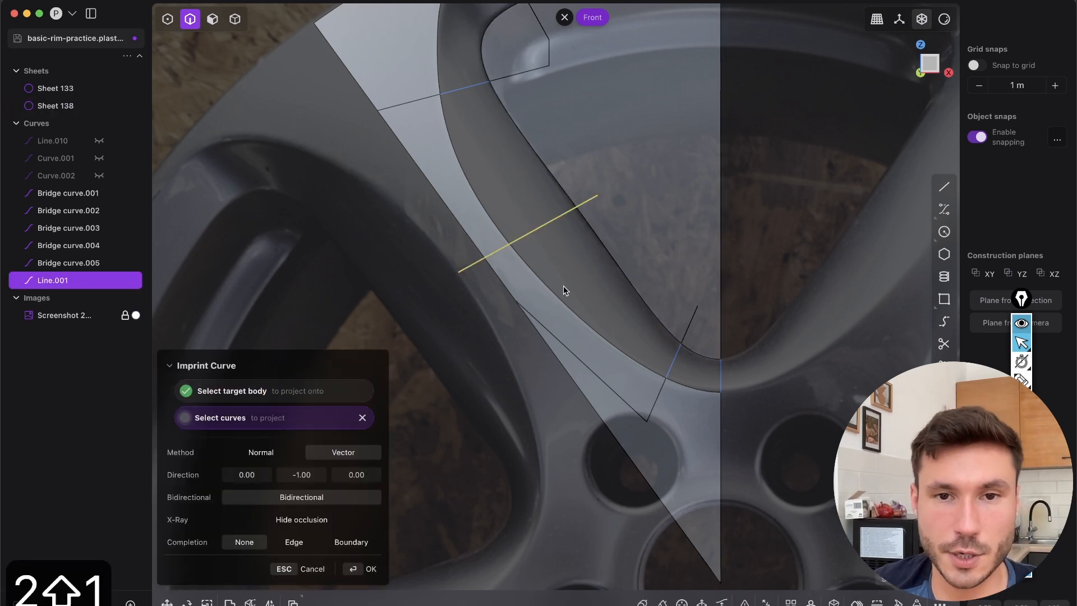
pyautogui.rightClick(555, 285)
pyautogui.press('2')
pyautogui.click(570, 211)
pyautogui.press('x')
# Bridge the imprinted edges midway along the long slanted side, with G0 start and end curvature
pyautogui.moveTo(587, 234); pyautogui.dragTo(587, 183, button='middle')
pyautogui.press('2')
pyautogui.click(593, 208)
pyautogui.keyDown('shift'); pyautogui.click(490, 260); pyautogui.keyUp('shift')
pyautogui.hotkey('shift', 'b')
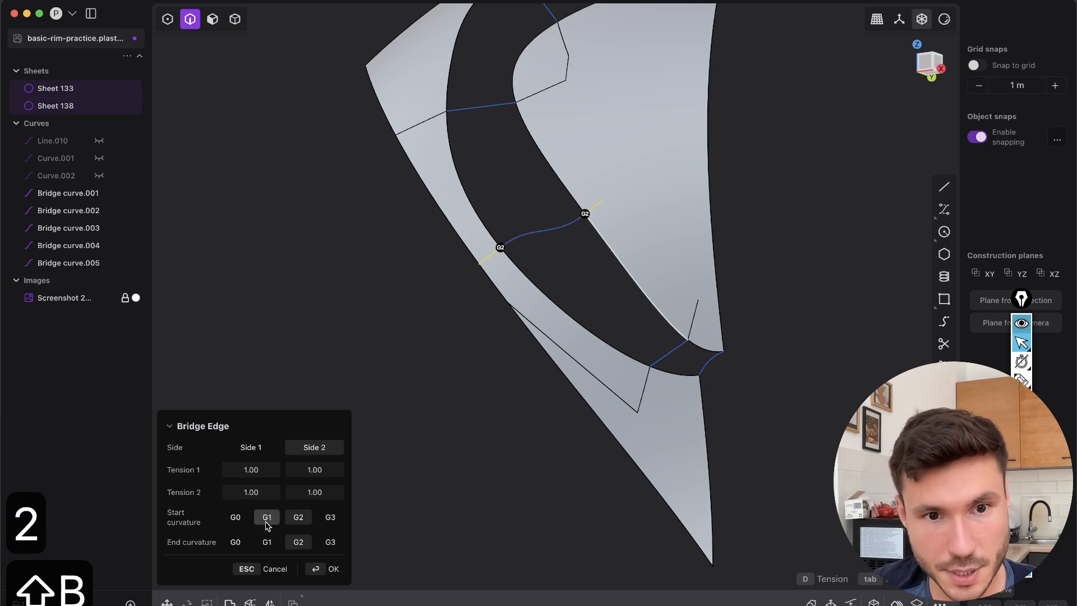
pyautogui.click(235, 516)
pyautogui.click(235, 542)
pyautogui.click(333, 569)
# Add a middle control point to each of the four straight bridge curves between the opening sheets
pyautogui.keyDown('shift'); pyautogui.moveTo(581, 234); pyautogui.dragTo(550, 303, button='middle'); pyautogui.keyUp('shift')
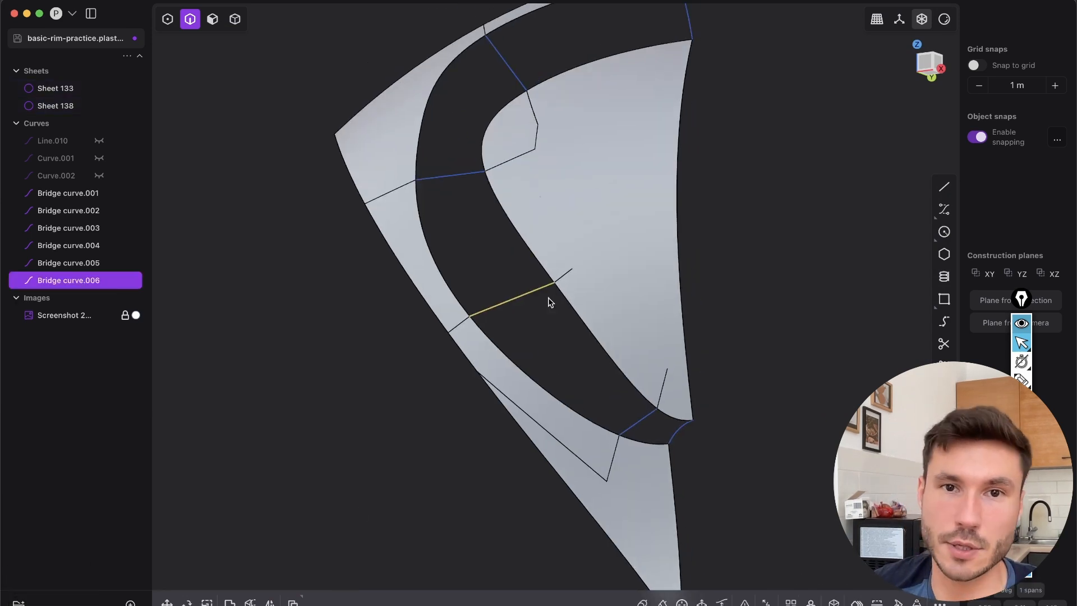
pyautogui.scroll(-5, 582, 212)
pyautogui.moveTo(582, 212); pyautogui.dragTo(585, 323, button='middle')
pyautogui.moveTo(551, 410); pyautogui.dragTo(572, 336, button='middle')
pyautogui.scroll(6, 546, 325)
pyautogui.moveTo(648, 301); pyautogui.dragTo(508, 130, button='middle')
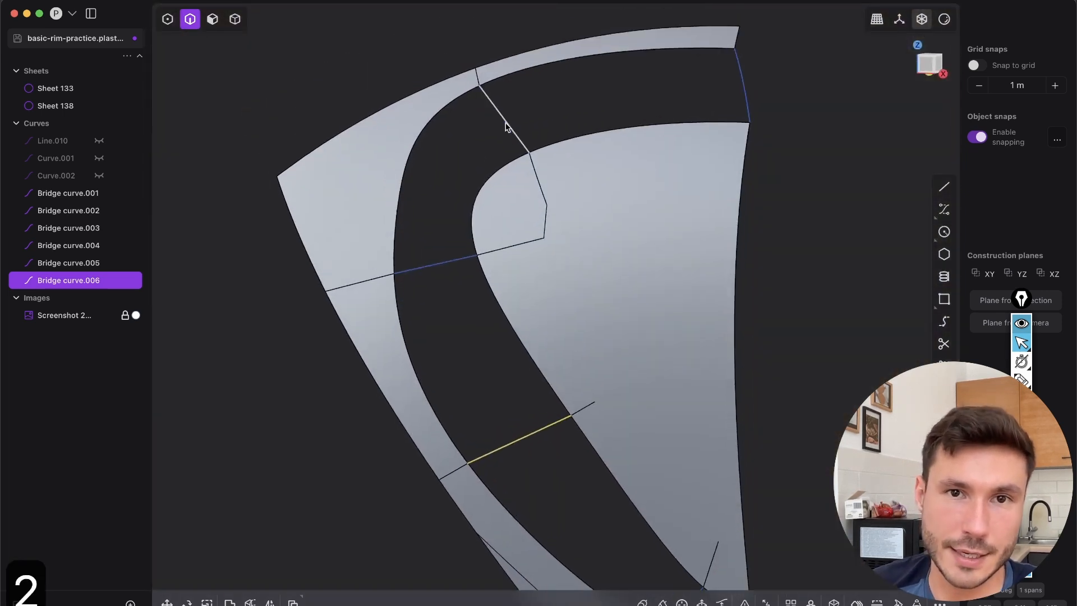
pyautogui.click(508, 131)
pyautogui.click(423, 265)
pyautogui.scroll(-3, 477, 303)
pyautogui.hscroll(3, 477, 303)
pyautogui.click(617, 543)
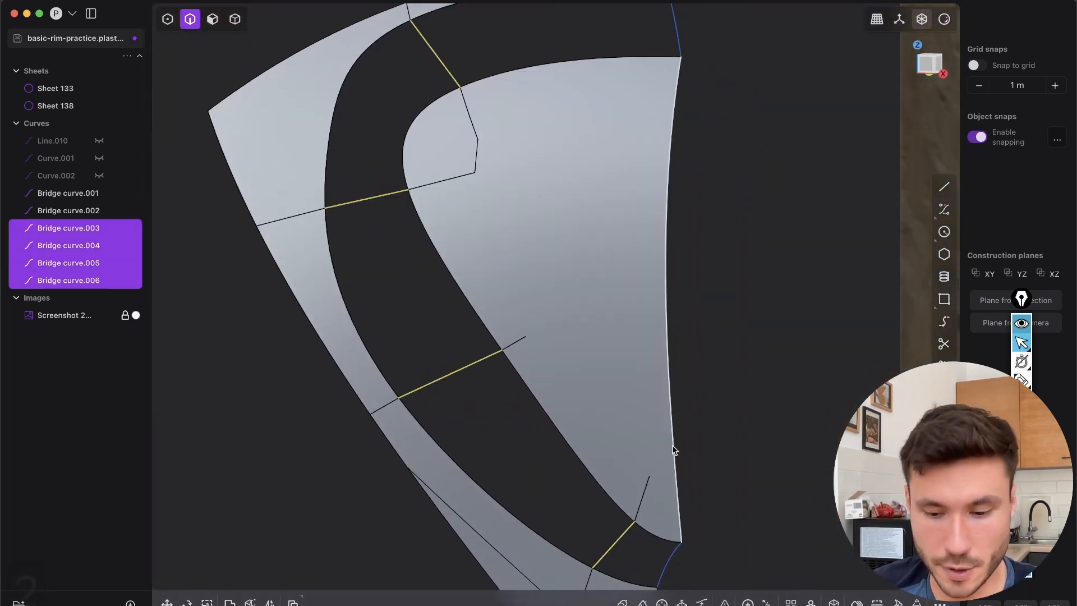
pyautogui.hotkey('shift', 's')
# Examine the wall shape around the opening's upper-left corner and long slanted side in the reference photo
pyautogui.moveTo(659, 406); pyautogui.dragTo(306, 192, button='middle')
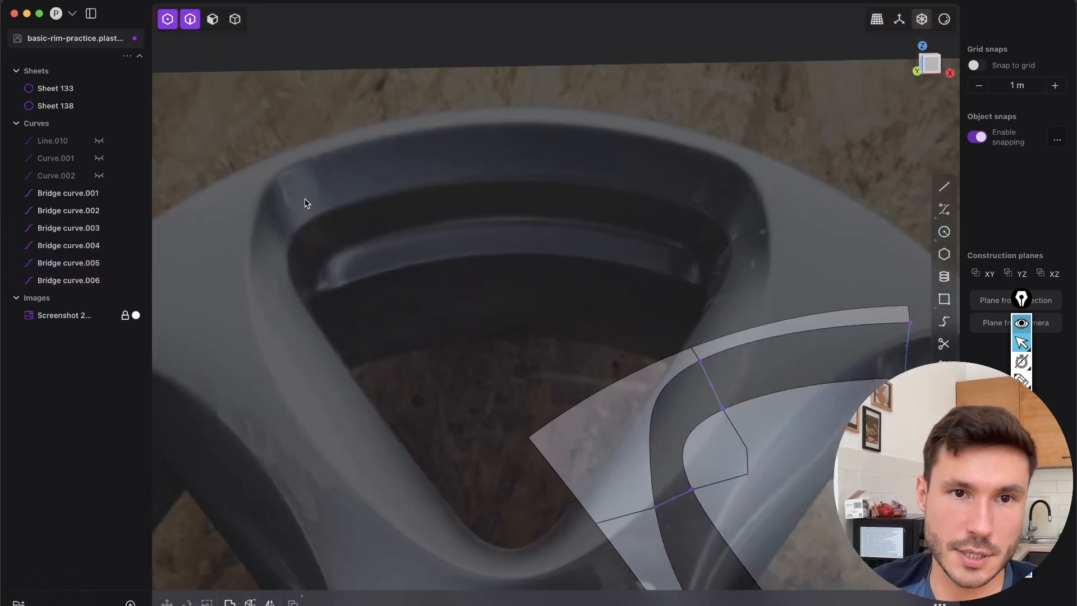
pyautogui.moveTo(596, 386); pyautogui.dragTo(662, 308, button='middle')
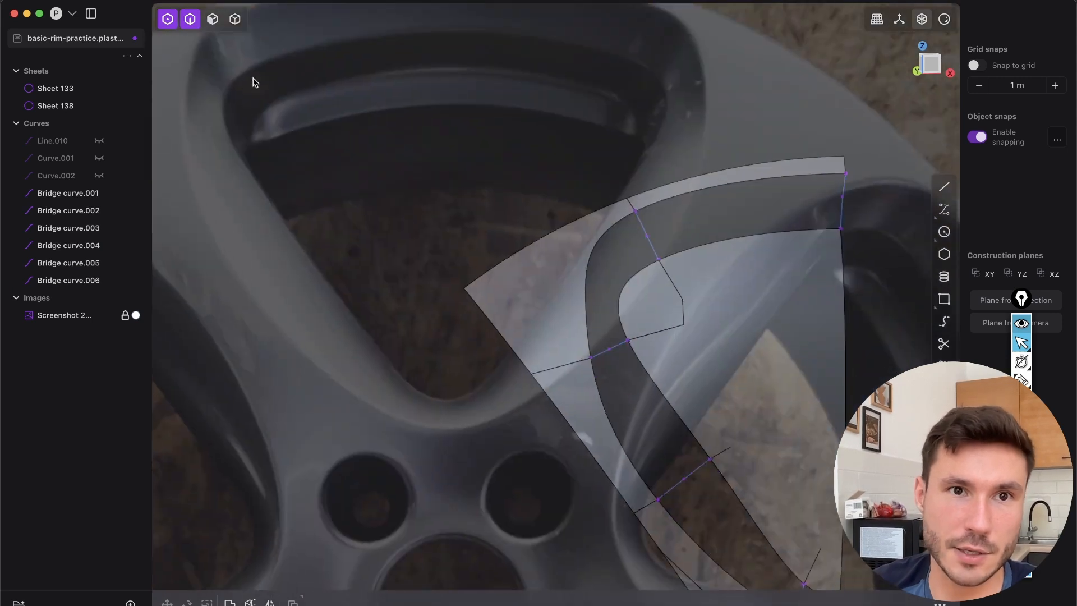
pyautogui.keyDown('shift'); pyautogui.moveTo(254, 83); pyautogui.dragTo(300, 136, button='middle'); pyautogui.keyUp('shift')
pyautogui.moveTo(704, 315); pyautogui.dragTo(625, 319, button='middle')
pyautogui.press('2')
pyautogui.keyDown('shift'); pyautogui.moveTo(628, 415); pyautogui.dragTo(625, 257, button='middle'); pyautogui.keyUp('shift')
pyautogui.keyDown('shift'); pyautogui.moveTo(437, 182); pyautogui.dragTo(525, 280, button='middle'); pyautogui.keyUp('shift')
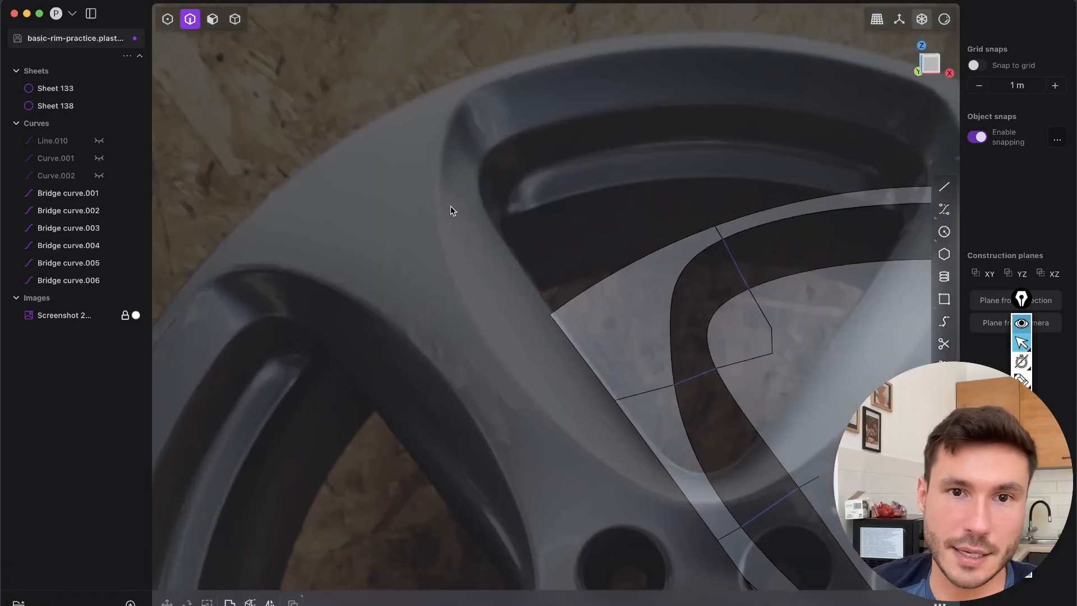
pyautogui.keyDown('shift'); pyautogui.moveTo(736, 365); pyautogui.dragTo(719, 300, button='middle'); pyautogui.keyUp('shift')
# Move the middle control point of the bridge curve at the corner's lower end to bow the curve
pyautogui.scroll(3, 721, 267)
pyautogui.scroll(3, 707, 236)
pyautogui.press('1')
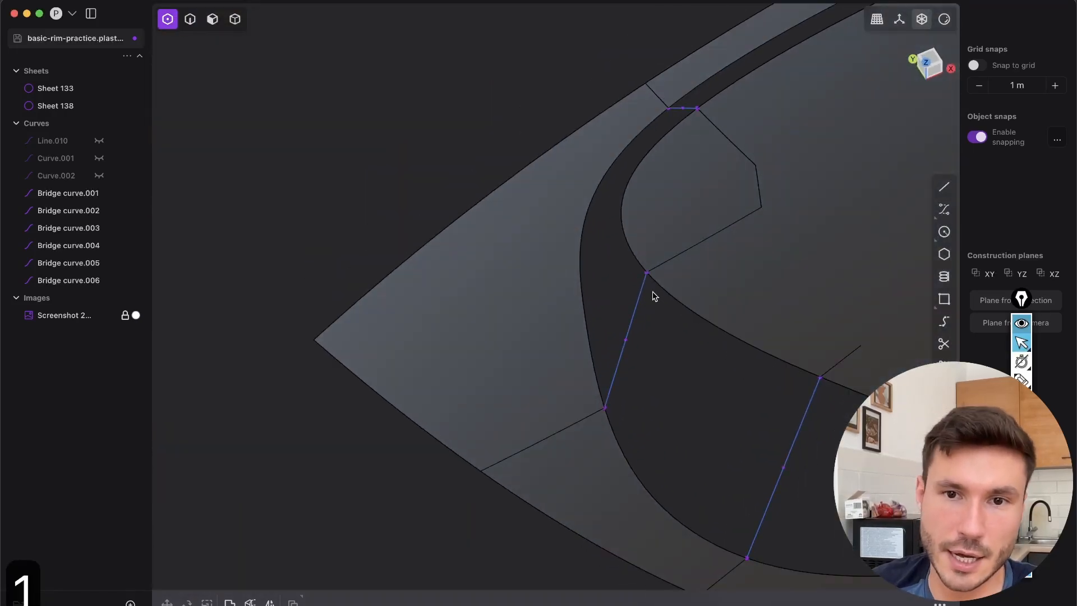
pyautogui.scroll(3, 651, 292)
pyautogui.click(615, 368)
pyautogui.press('g')
pyautogui.moveTo(690, 411); pyautogui.dragTo(855, 92, button='middle')
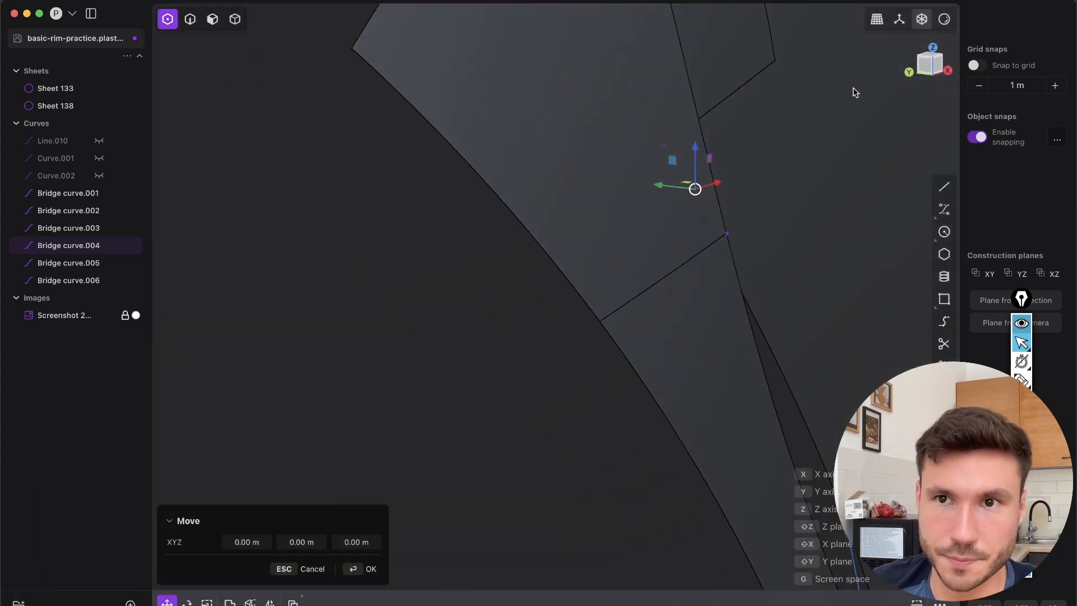
pyautogui.moveTo(924, 70); pyautogui.dragTo(697, 101, button='middle')
# Bow the bridge curve midway along the long slanted side by moving its middle control point about 0.029 m in X and -0.022 m in Y
pyautogui.press('2')
pyautogui.scroll(8, 649, 267)
pyautogui.press('1')
pyautogui.moveTo(634, 269); pyautogui.dragTo(679, 324)
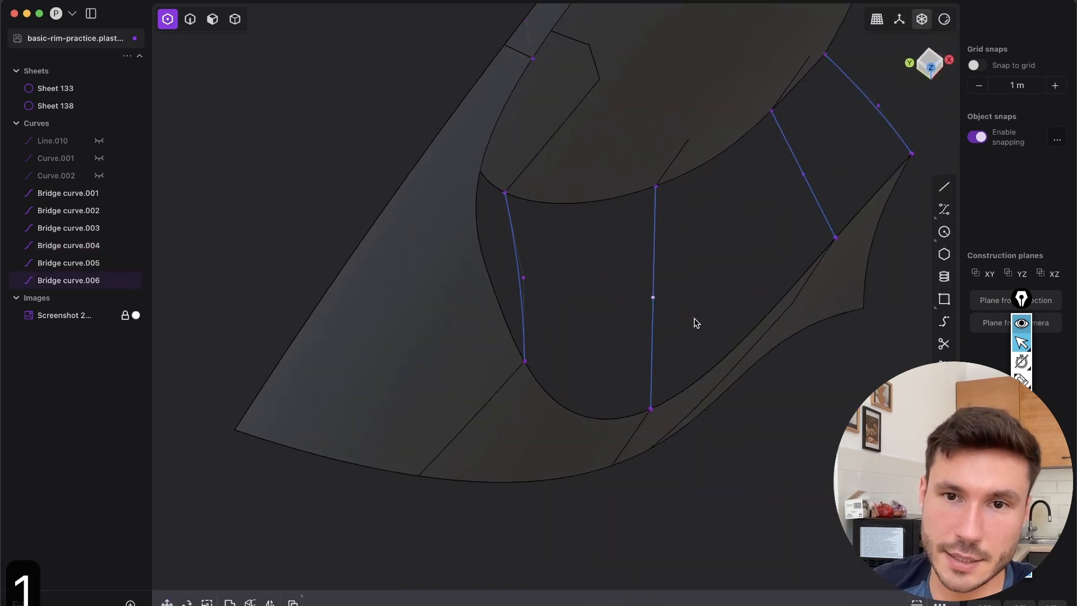
pyautogui.press('g')
pyautogui.moveTo(641, 152); pyautogui.dragTo(683, 130, button='middle')
pyautogui.moveTo(668, 273); pyautogui.dragTo(683, 263)
pyautogui.moveTo(628, 168); pyautogui.dragTo(595, 96, button='middle')
pyautogui.moveTo(690, 384); pyautogui.dragTo(688, 377)
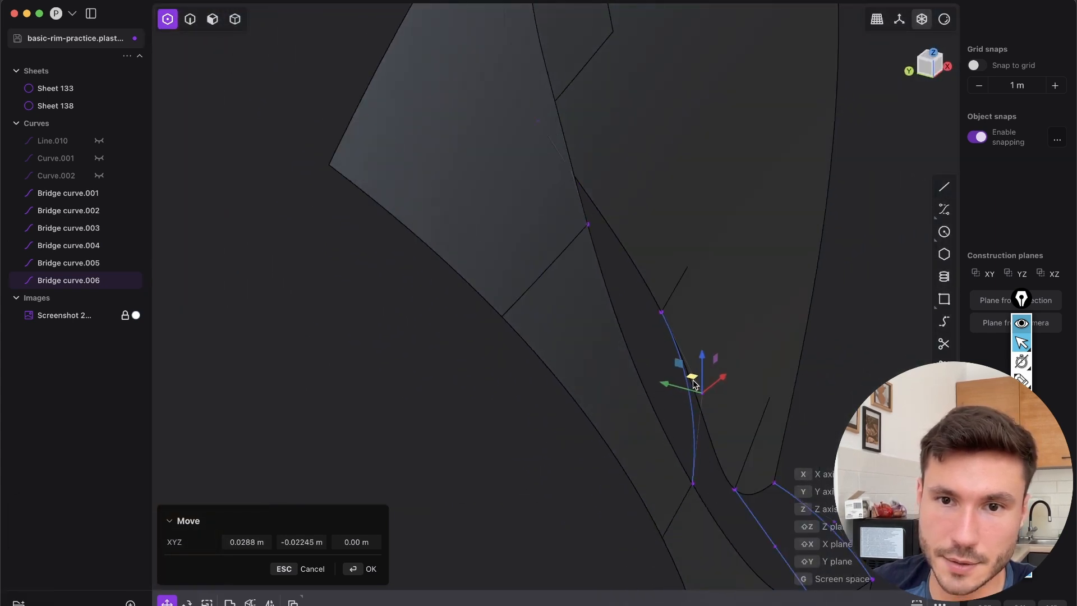
pyautogui.press('Return')
pyautogui.moveTo(713, 315); pyautogui.dragTo(629, 418, button='middle')
pyautogui.press('g')
pyautogui.press('2')
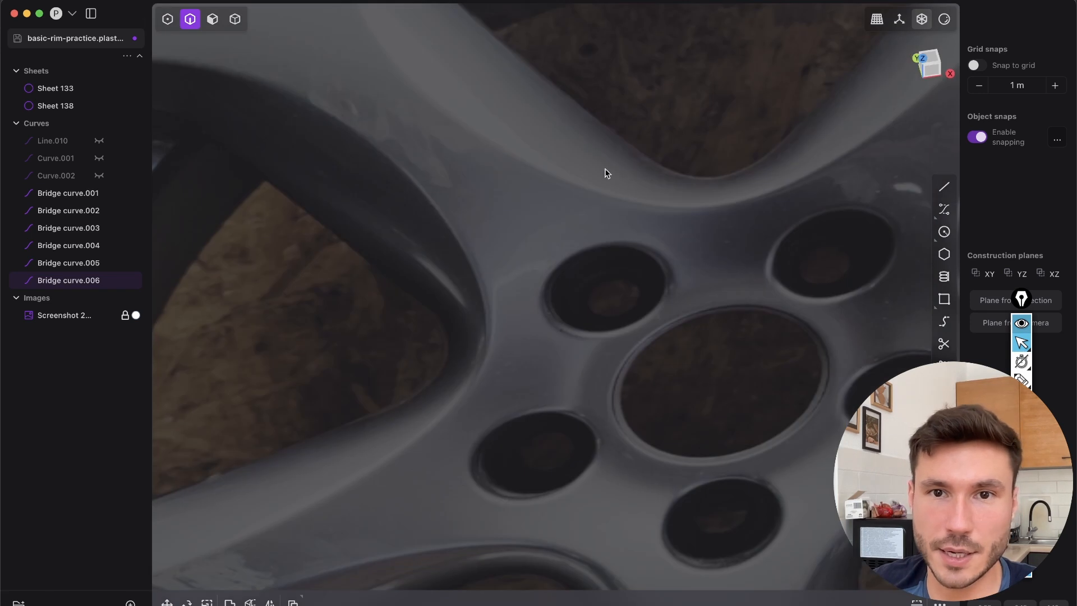
# Bow the bridge curve near the opening's narrow lower end by moving its middle control point
pyautogui.scroll(-10, 598, 361)
pyautogui.keyDown('shift'); pyautogui.moveTo(690, 403); pyautogui.dragTo(671, 46, button='middle'); pyautogui.keyUp('shift')
pyautogui.keyDown('shift'); pyautogui.moveTo(734, 493); pyautogui.dragTo(701, 315, button='middle'); pyautogui.keyUp('shift')
pyautogui.scroll(6, 701, 314)
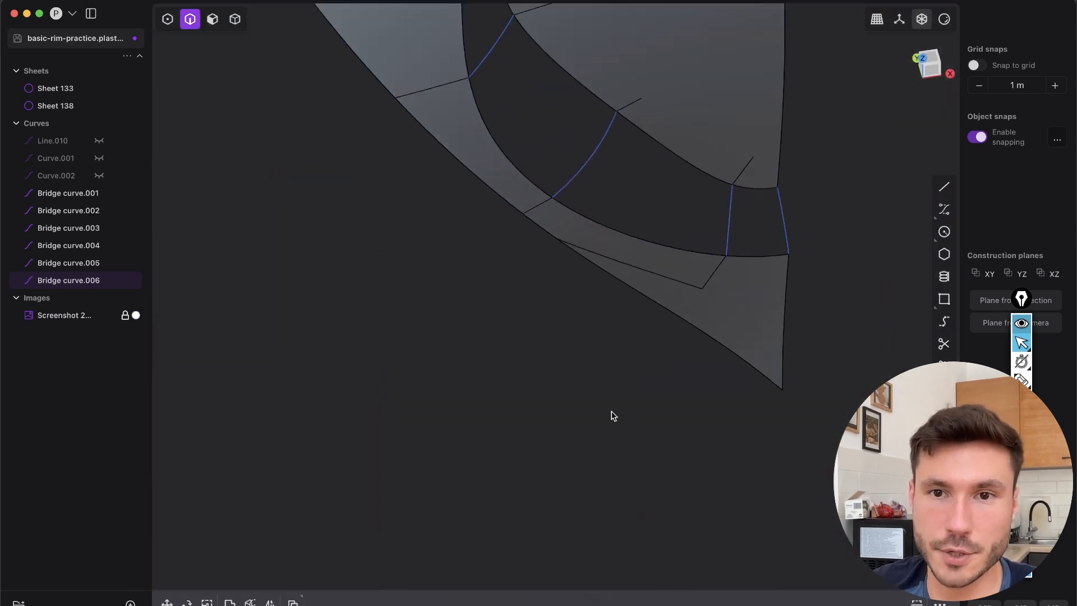
pyautogui.keyDown('shift'); pyautogui.moveTo(727, 229); pyautogui.dragTo(660, 310, button='middle'); pyautogui.keyUp('shift')
pyautogui.scroll(4, 660, 310)
pyautogui.scroll(2, 660, 310)
pyautogui.press('1')
pyautogui.click(628, 290)
pyautogui.moveTo(641, 137); pyautogui.dragTo(702, 221, button='middle')
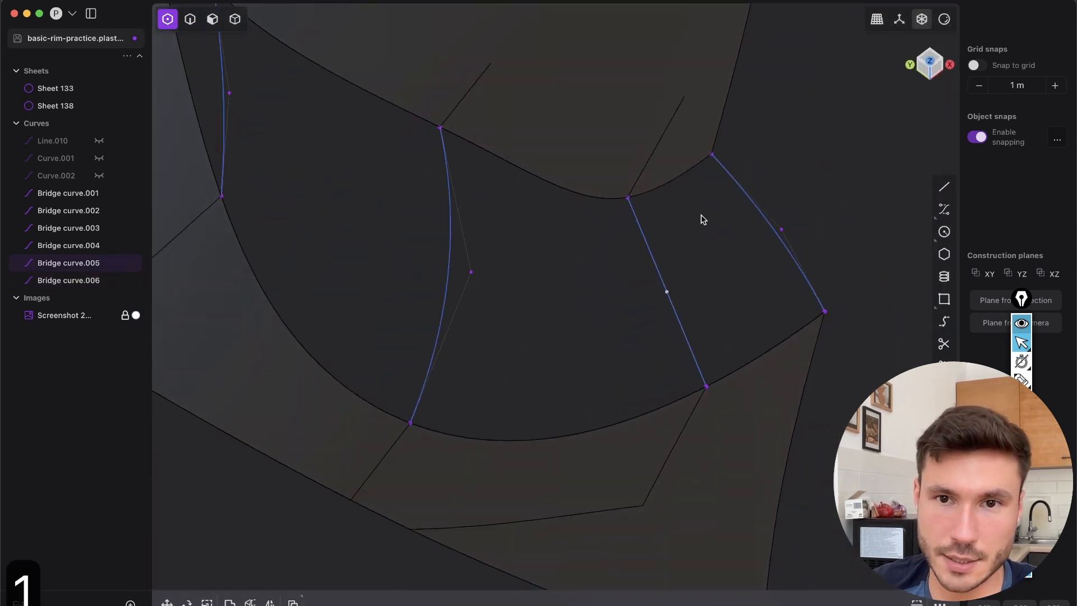
pyautogui.press('g')
pyautogui.moveTo(638, 122); pyautogui.dragTo(702, 78, button='middle')
pyautogui.moveTo(657, 296); pyautogui.dragTo(667, 286)
pyautogui.press('2')
pyautogui.scroll(-10, 646, 274)
pyautogui.moveTo(656, 142)
pyautogui.mouseDown(button='middle')
pyautogui.moveTo(584, 183)
pyautogui.moveTo(682, 288)
pyautogui.moveTo(668, 250)
pyautogui.moveTo(584, 219)
pyautogui.moveTo(536, 242)
pyautogui.moveTo(656, 398)
pyautogui.moveTo(484, 269)
pyautogui.moveTo(508, 241)
pyautogui.moveTo(547, 258)
pyautogui.moveTo(511, 220)
pyautogui.moveTo(645, 155)
pyautogui.mouseUp(button='middle')
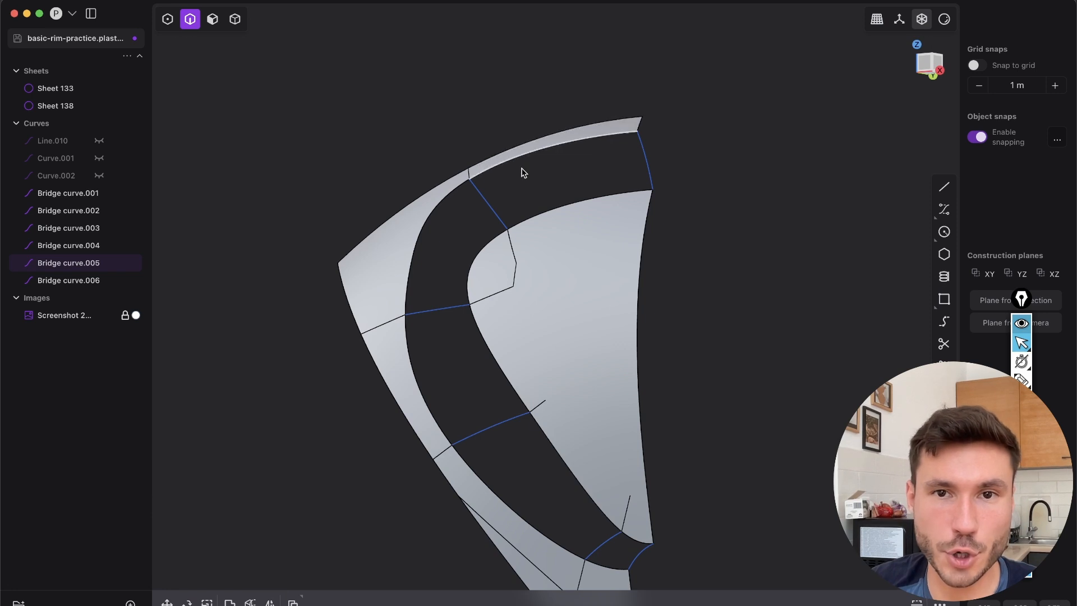
pyautogui.click(426, 236)
pyautogui.keyDown('shift'); pyautogui.click(426, 382); pyautogui.keyUp('shift')
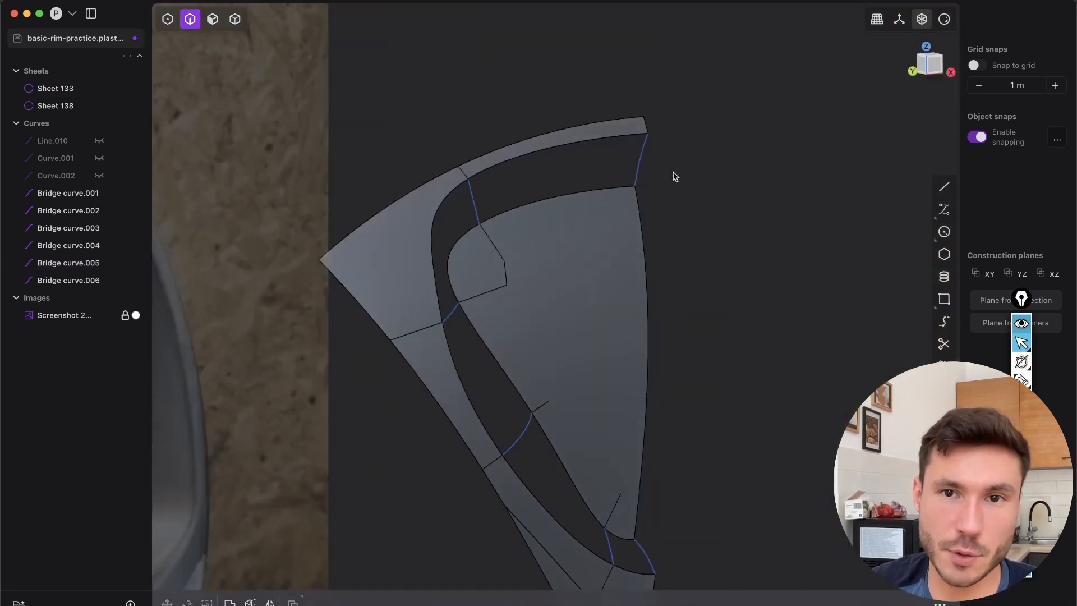
# Extrude the upper and lower bridge curves on the symmetry line horizontally away from the opening into short support sheets
pyautogui.click(645, 164)
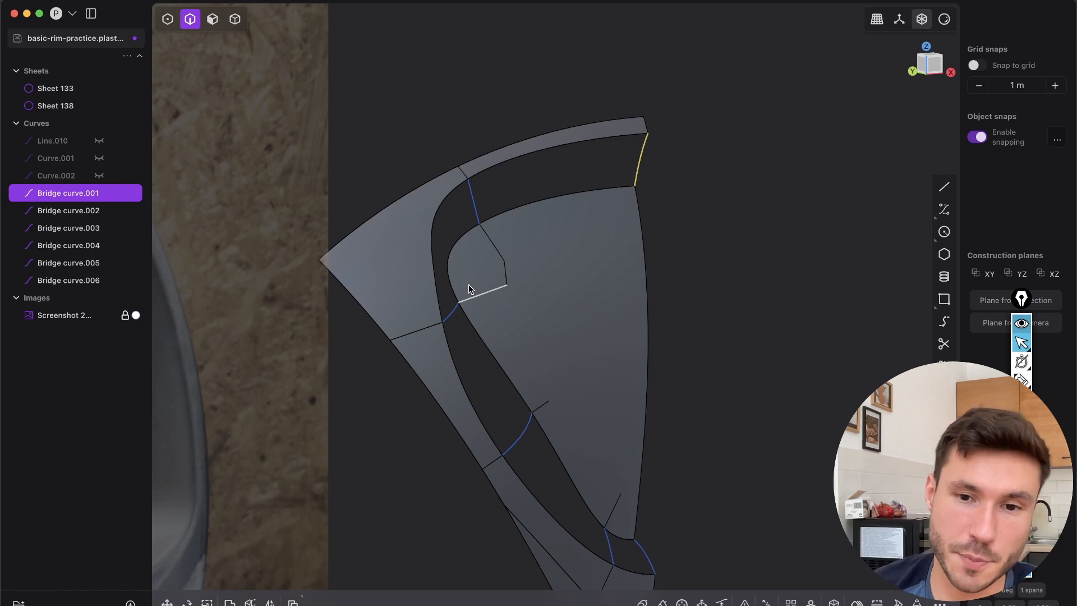
pyautogui.keyDown('shift'); pyautogui.moveTo(549, 339); pyautogui.dragTo(569, 308, button='middle'); pyautogui.keyUp('shift')
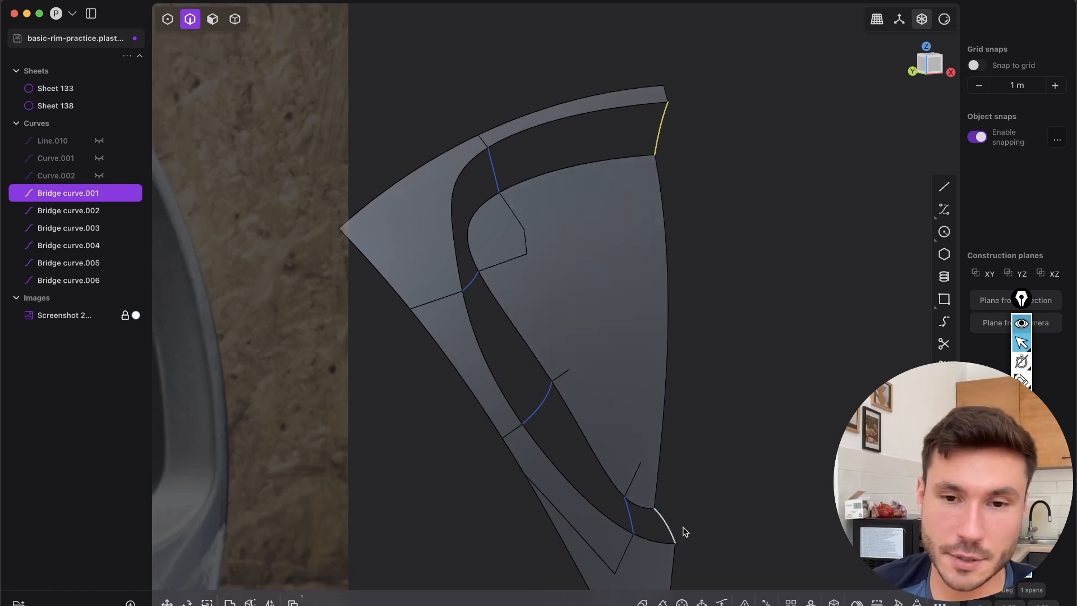
pyautogui.keyDown('shift'); pyautogui.moveTo(674, 299); pyautogui.dragTo(640, 318, button='middle'); pyautogui.keyUp('shift')
pyautogui.keyDown('shift'); pyautogui.click(641, 548); pyautogui.keyUp('shift')
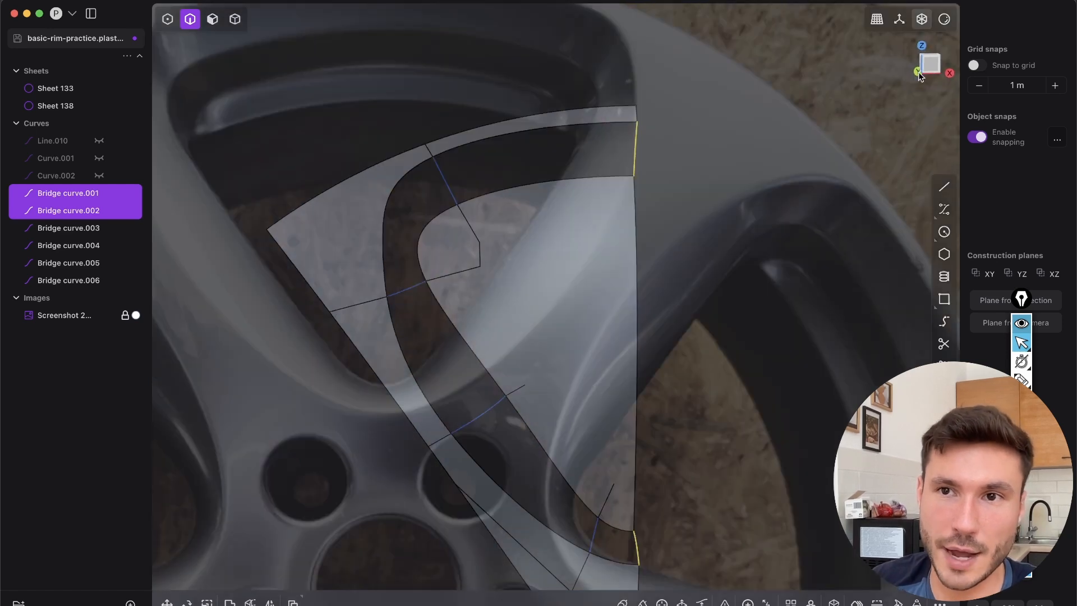
pyautogui.click(930, 65)
pyautogui.press('e')
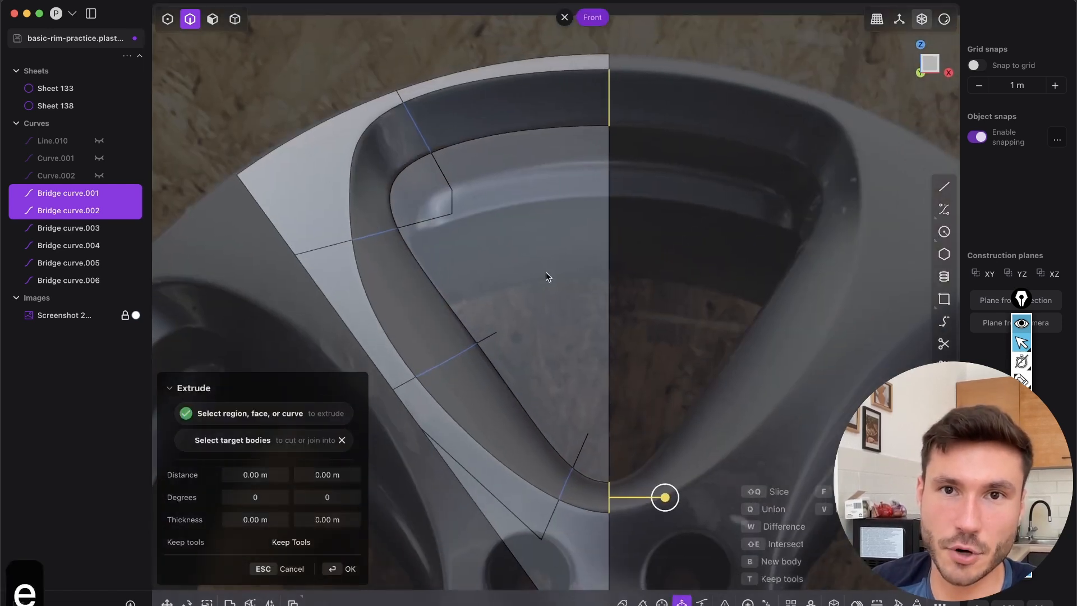
pyautogui.moveTo(665, 497); pyautogui.dragTo(702, 497)
pyautogui.press('Return')
# Delete the two bridge curves that the short support sheets were extruded from
pyautogui.moveTo(587, 254); pyautogui.dragTo(651, 280, button='middle')
pyautogui.click(651, 279)
pyautogui.press('2')
pyautogui.click(596, 93)
pyautogui.press('x')
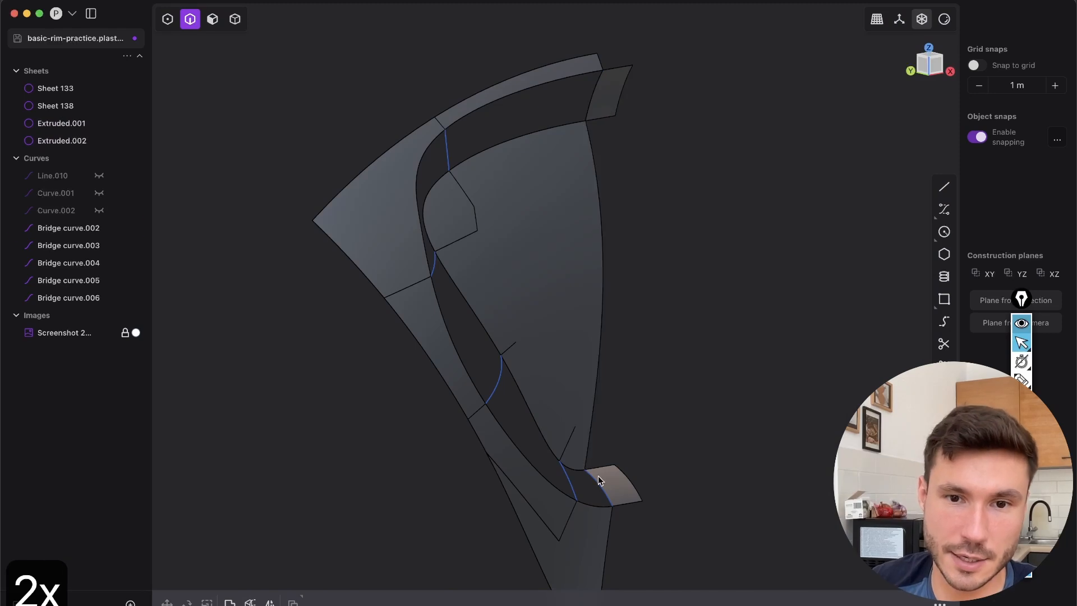
pyautogui.click(598, 478)
pyautogui.press('x')
pyautogui.click(594, 93)
pyautogui.moveTo(554, 148); pyautogui.dragTo(473, 129, button='middle')
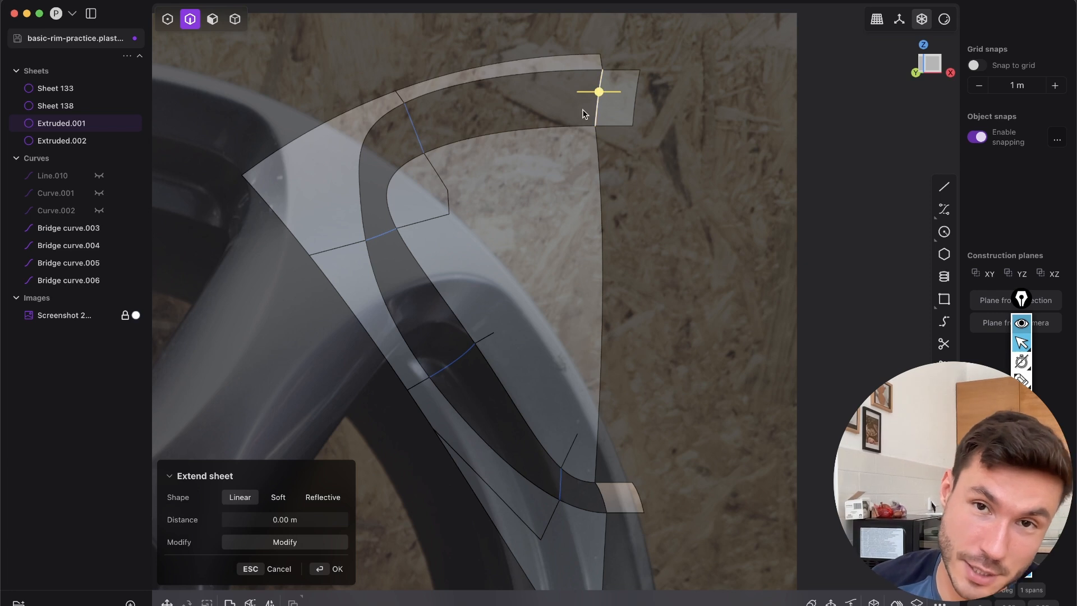
pyautogui.moveTo(523, 295); pyautogui.dragTo(650, 255, button='middle')
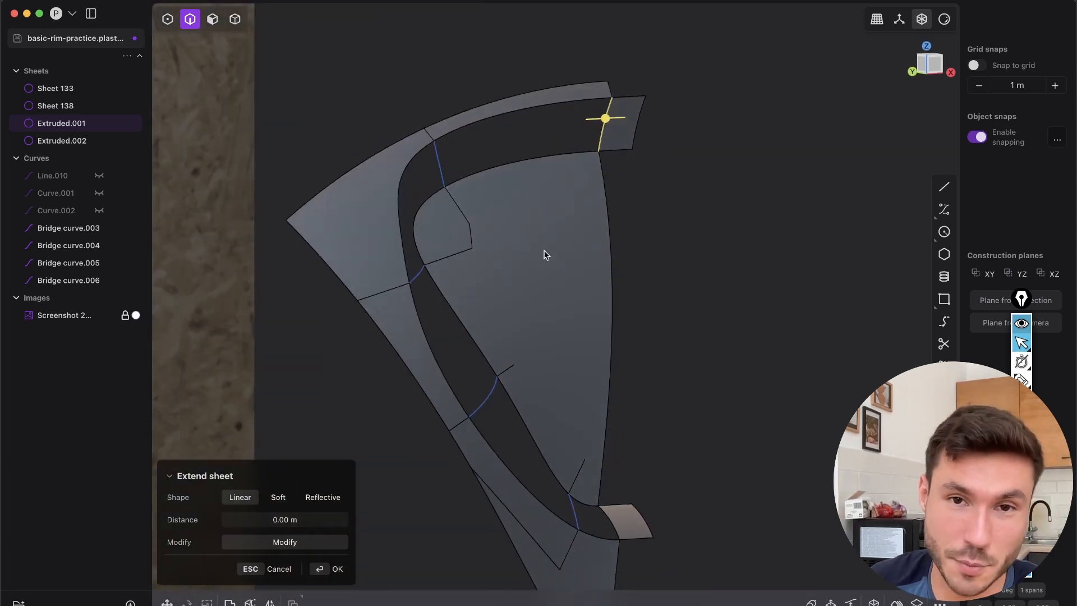
pyautogui.moveTo(541, 251); pyautogui.dragTo(567, 246, button='middle')
pyautogui.click(644, 223)
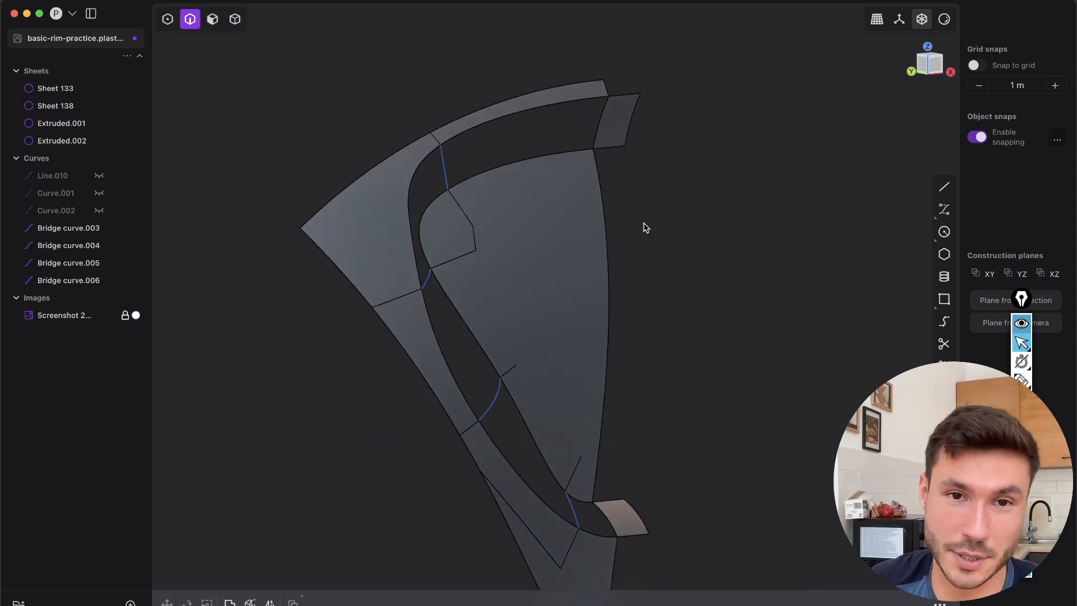
# Loft from the upper support sheet's edge through the four bridge curves to the lower support sheet's edge, with G1 continuity at both ends
pyautogui.click(604, 122)
pyautogui.click(449, 171)
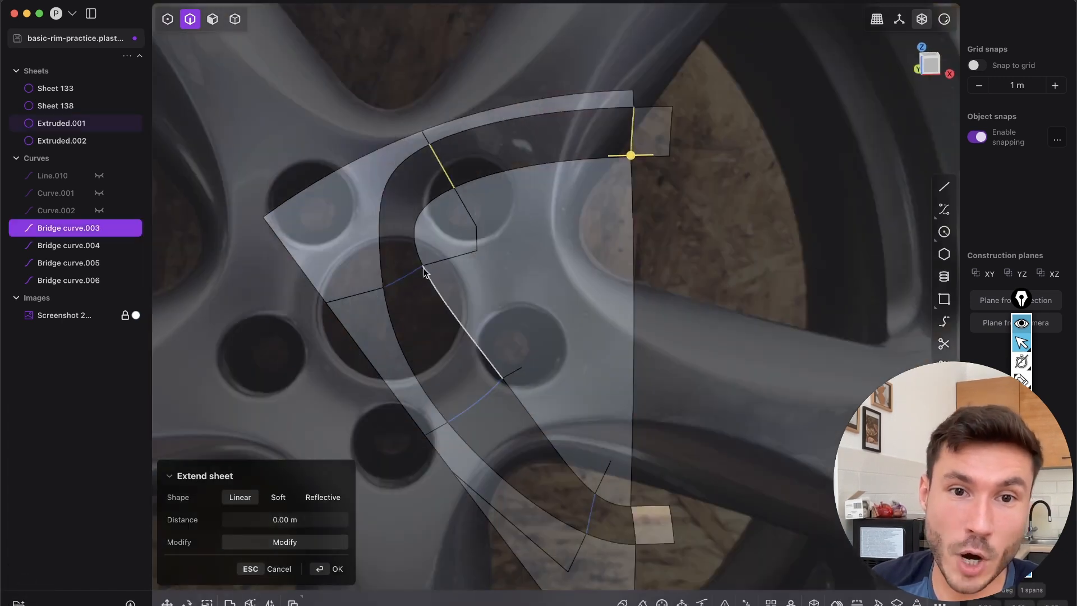
pyautogui.click(402, 274)
pyautogui.keyDown('shift'); pyautogui.moveTo(615, 372); pyautogui.dragTo(566, 227, button='middle'); pyautogui.keyUp('shift')
pyautogui.click(564, 371)
pyautogui.moveTo(604, 382); pyautogui.dragTo(625, 301, button='middle')
pyautogui.press('l')
pyautogui.moveTo(603, 241); pyautogui.dragTo(623, 197, button='middle')
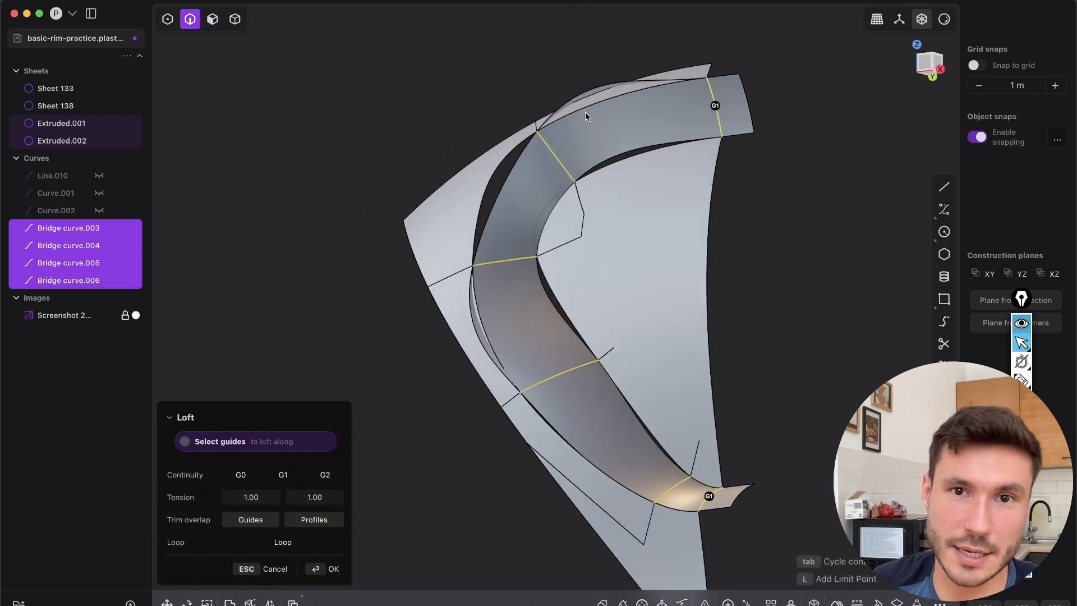
# Add the outer sheet's opening edges as a loft guide and set that guide's continuity to G0
pyautogui.click(570, 115)
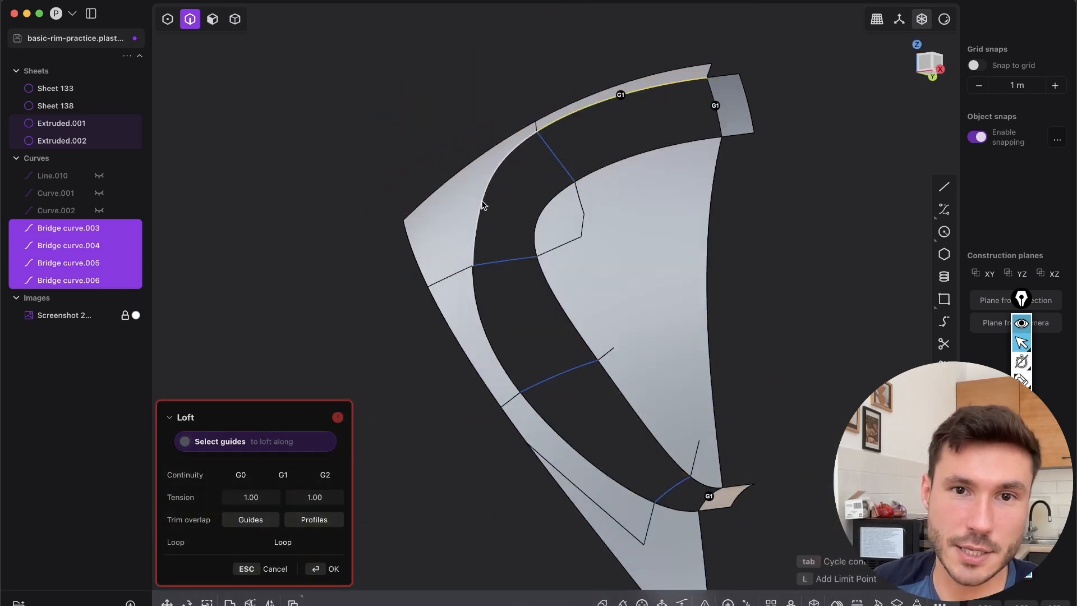
pyautogui.click(508, 375)
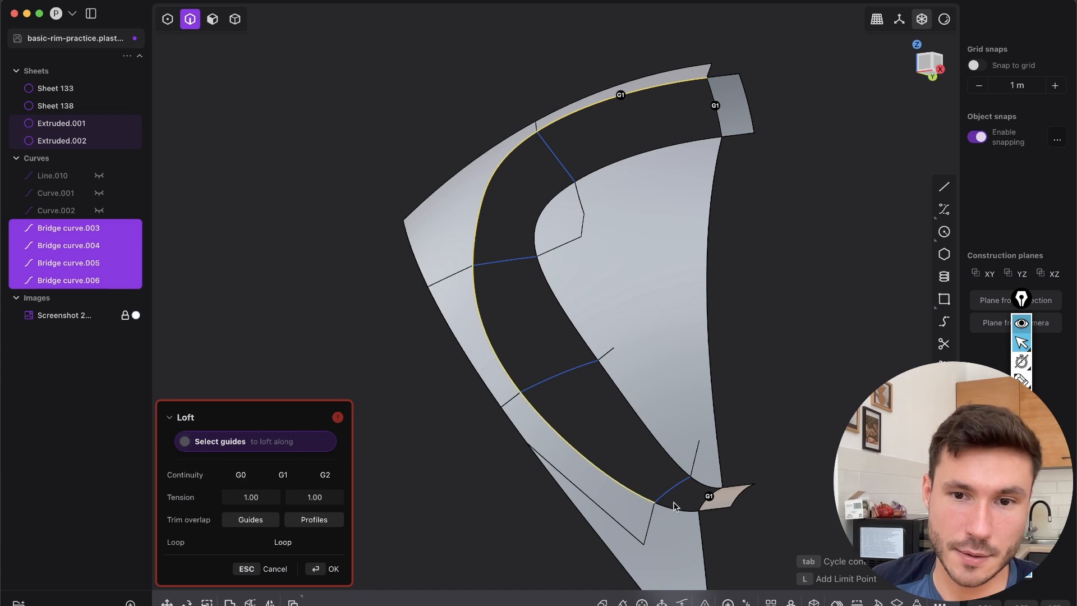
pyautogui.moveTo(634, 322); pyautogui.dragTo(638, 338, button='middle')
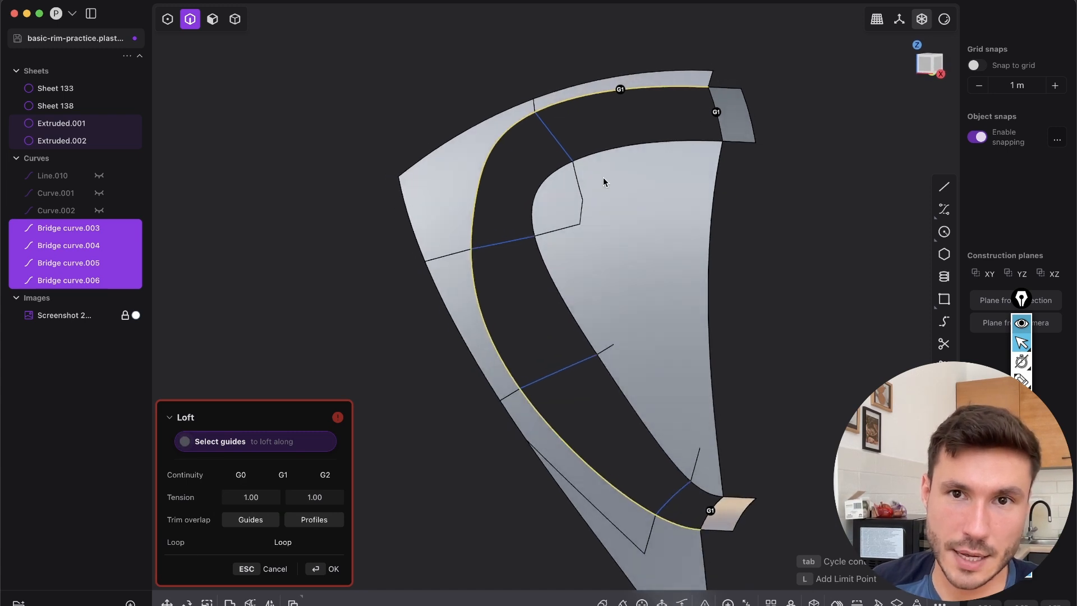
pyautogui.moveTo(615, 133); pyautogui.dragTo(627, 88, button='middle')
pyautogui.click(625, 90)
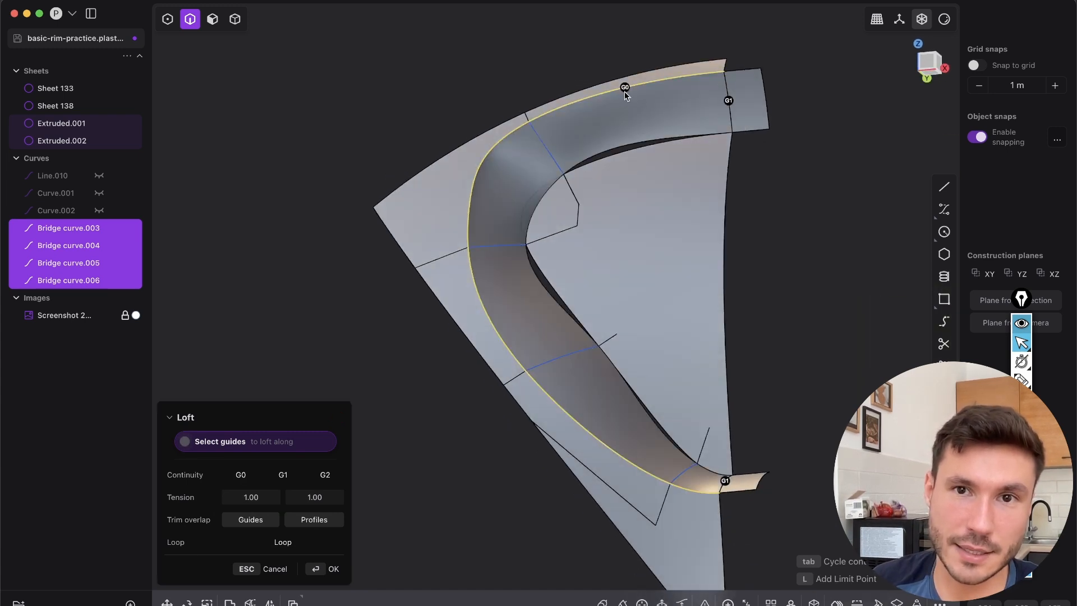
pyautogui.moveTo(620, 93); pyautogui.dragTo(572, 197, button='middle')
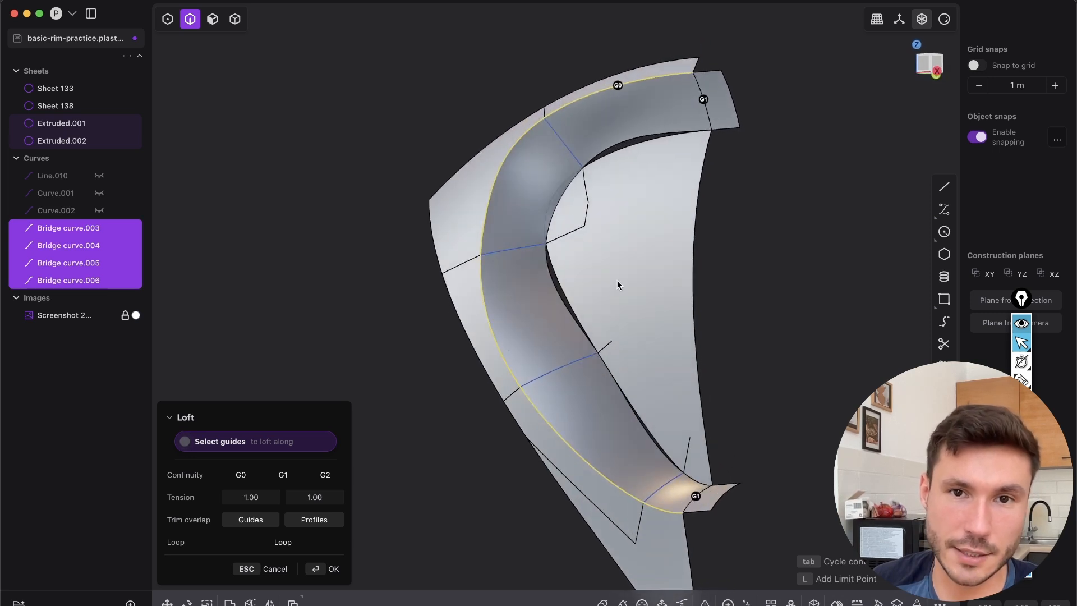
# Add the inner sheet's edges as a second loft guide with G0 continuity and complete the loft
pyautogui.moveTo(615, 287); pyautogui.dragTo(655, 160, button='middle')
pyautogui.click(626, 148)
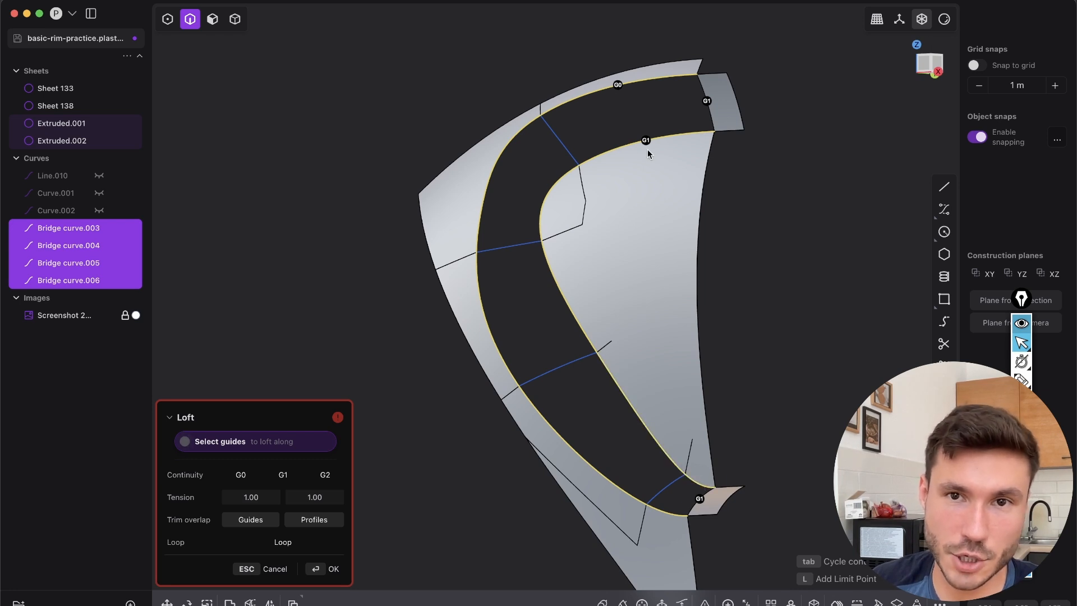
pyautogui.moveTo(645, 163); pyautogui.dragTo(538, 264, button='middle')
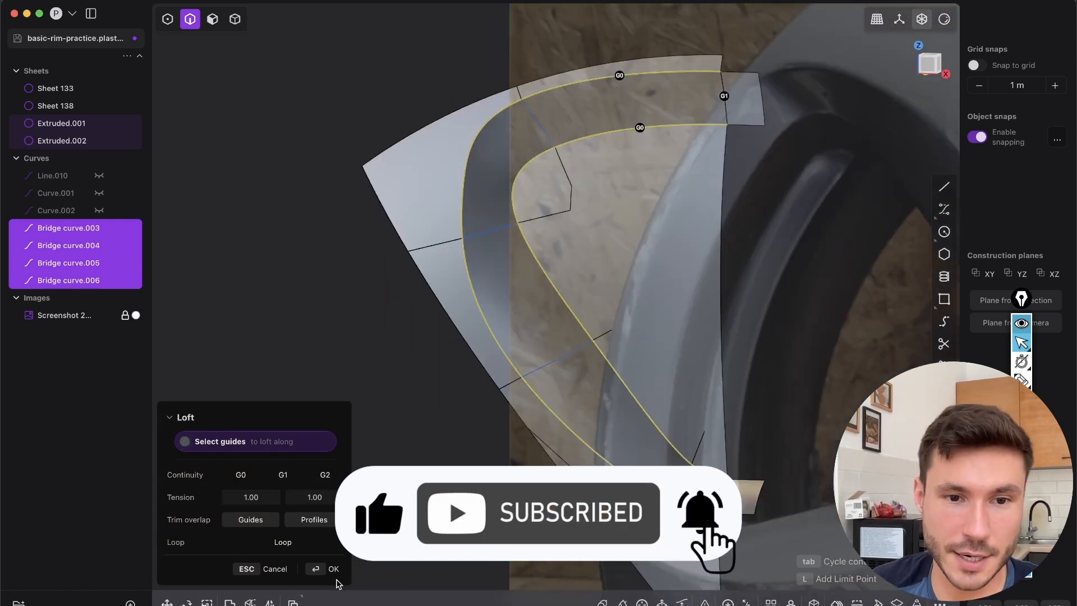
pyautogui.click(333, 569)
# Delete the four bridge curves lying on the lofted wall
pyautogui.moveTo(353, 557); pyautogui.dragTo(491, 230, button='middle')
pyautogui.click(490, 230)
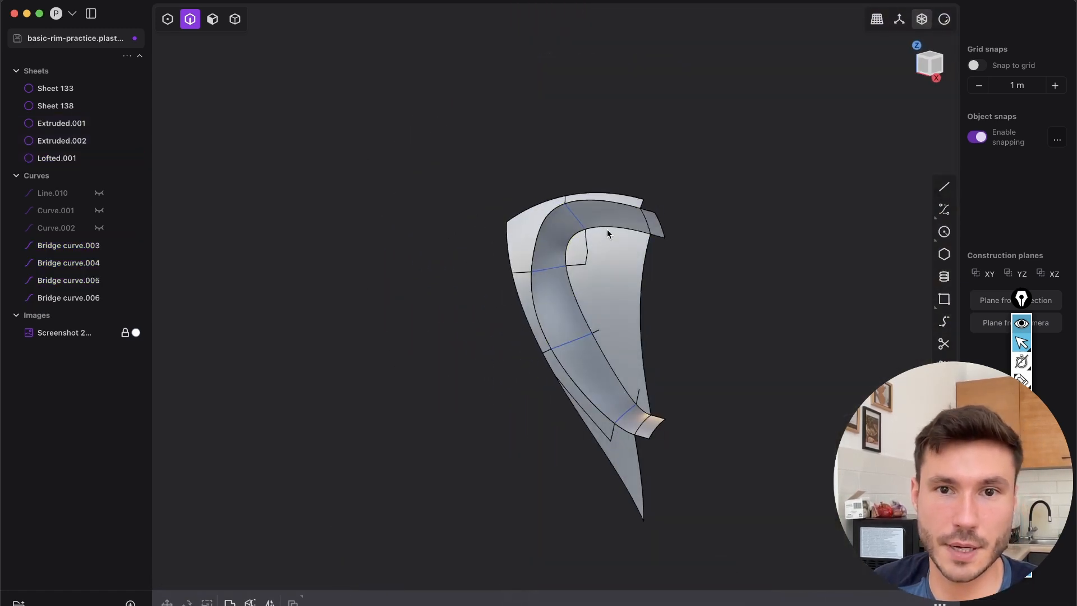
pyautogui.click(524, 289)
pyautogui.click(553, 402)
pyautogui.click(627, 522)
pyautogui.click(667, 499)
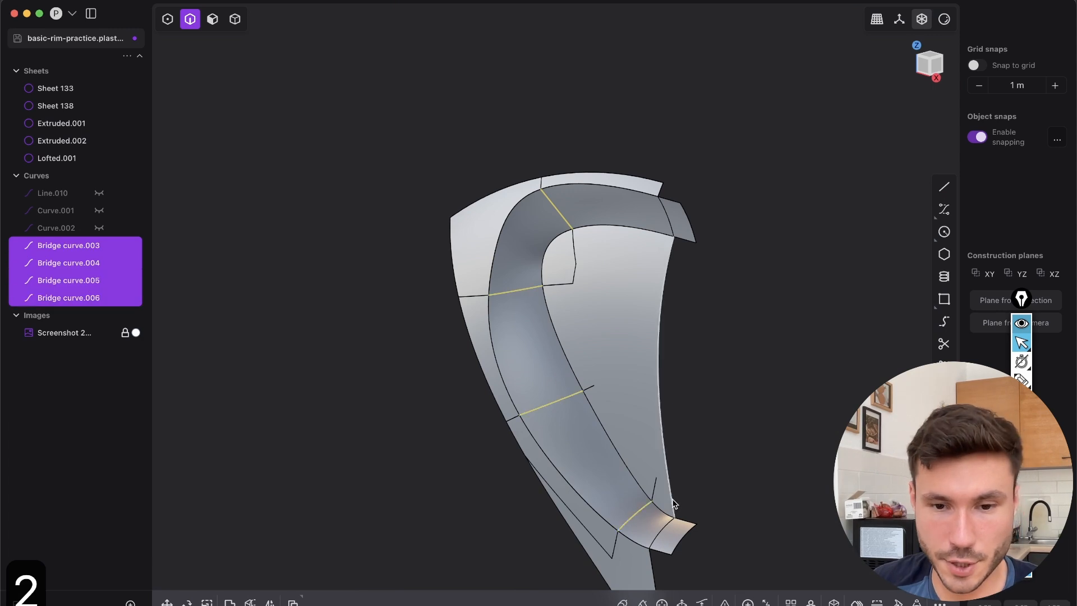
pyautogui.press('x')
# Examine the shading of the lofted wall, especially around the tight upper corner and the narrow lower end
pyautogui.hotkey('shift', 'e')
pyautogui.scroll(-6, 679, 356)
pyautogui.scroll(8, 603, 275)
pyautogui.moveTo(575, 252); pyautogui.dragTo(585, 218, button='middle')
pyautogui.hotkey('shift', 'e')
pyautogui.scroll(-3, 584, 281)
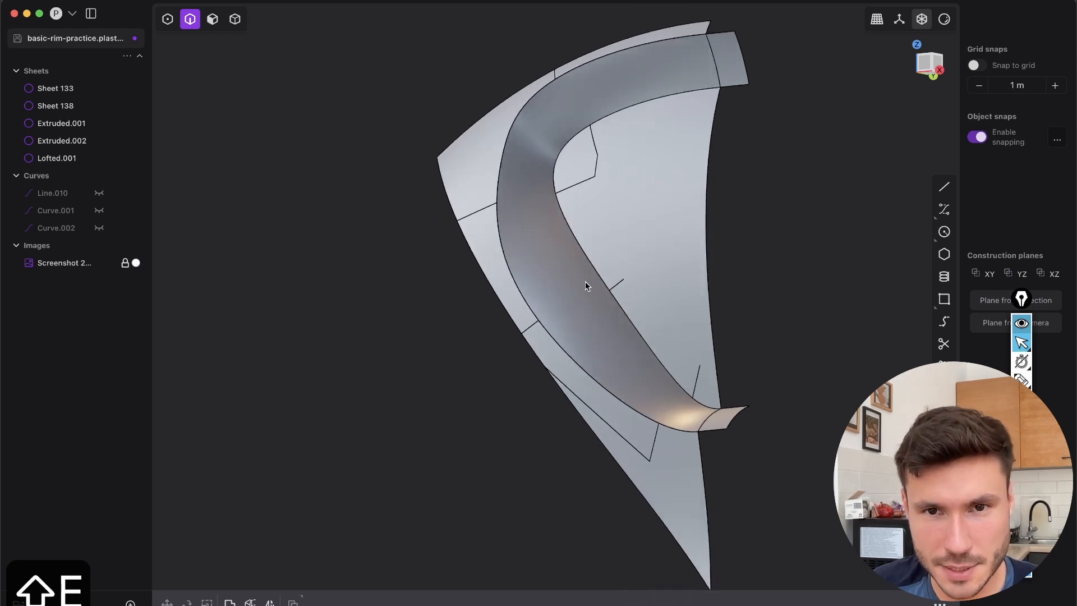
pyautogui.moveTo(584, 281); pyautogui.dragTo(604, 237, button='middle')
# Undo the deletion of the four bridge curves and the full-length loft
pyautogui.press('super+z')
pyautogui.press('super+z')
pyautogui.press('super+z')
pyautogui.press('super+z')
pyautogui.press('super+z')
pyautogui.press('super+z')
pyautogui.press('super+z')
pyautogui.press('super+z')
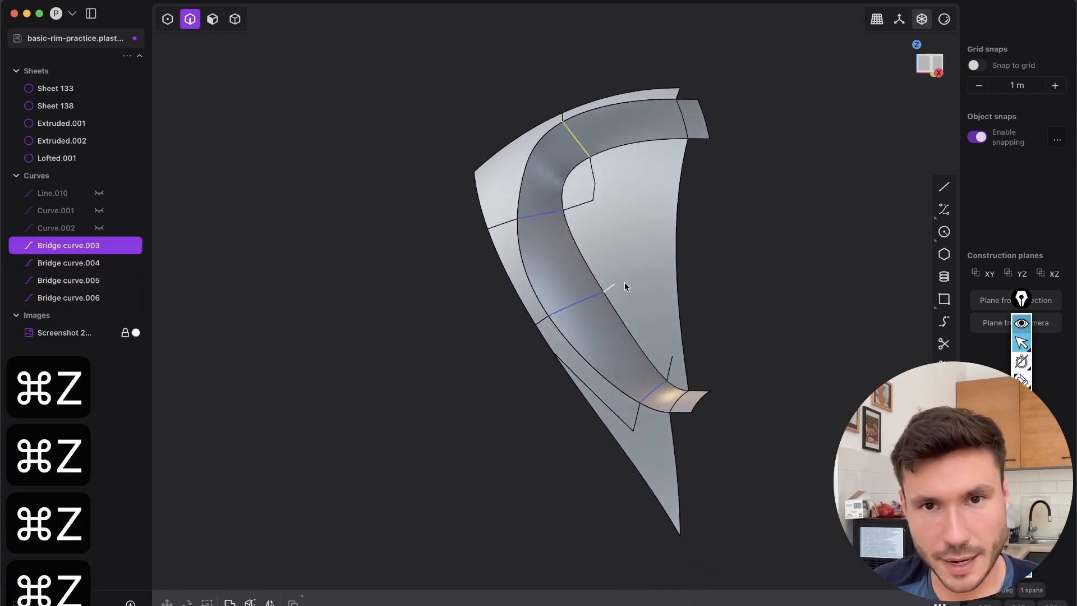
pyautogui.moveTo(755, 240); pyautogui.dragTo(534, 376, button='middle')
pyautogui.moveTo(339, 290); pyautogui.dragTo(528, 276, button='middle')
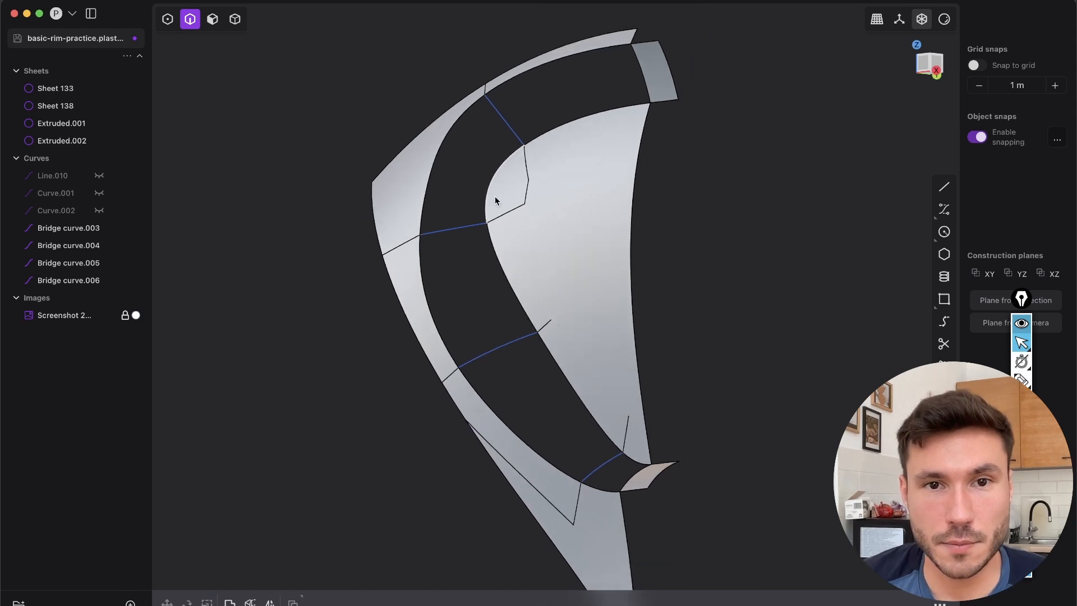
# Examine the opening's edge segments around the upper corner and along the long slanted side between the bridge curves
pyautogui.click(495, 171)
pyautogui.hotkey('shift', 'e')
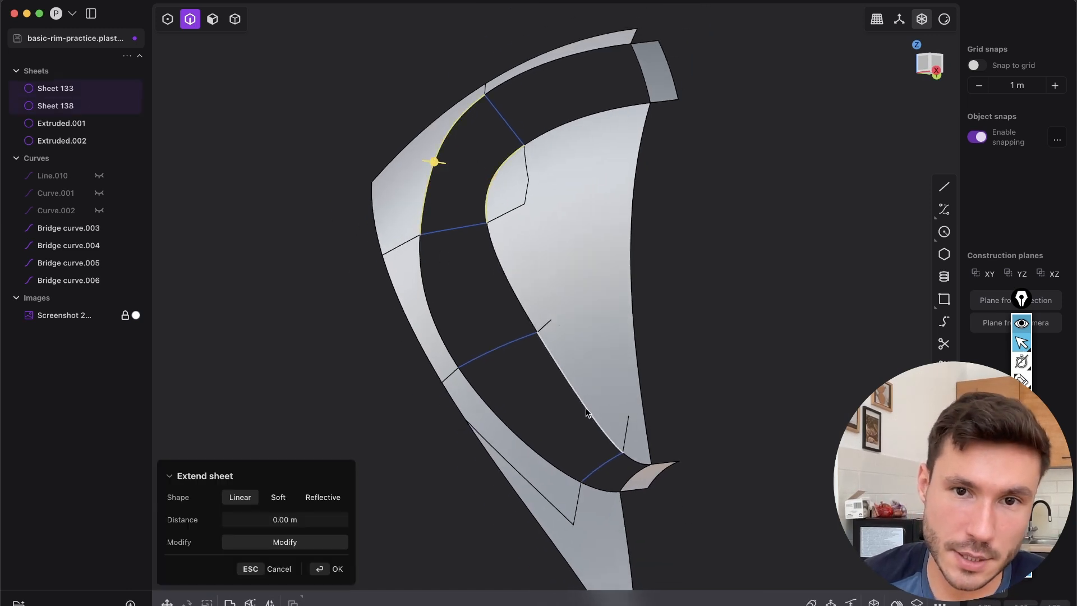
pyautogui.click(506, 276)
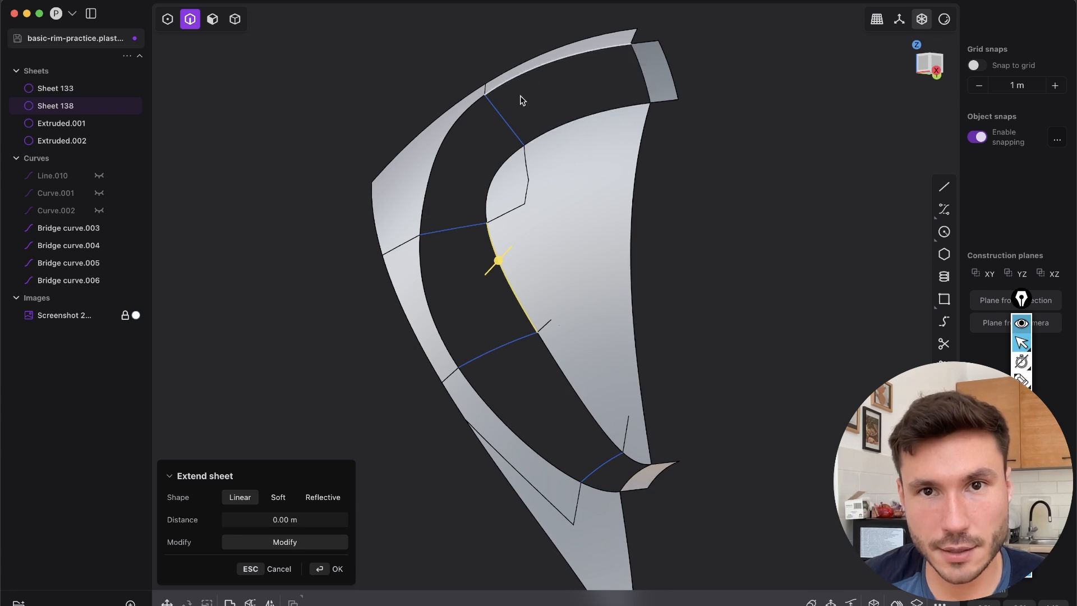
pyautogui.moveTo(539, 329); pyautogui.dragTo(586, 409, button='middle')
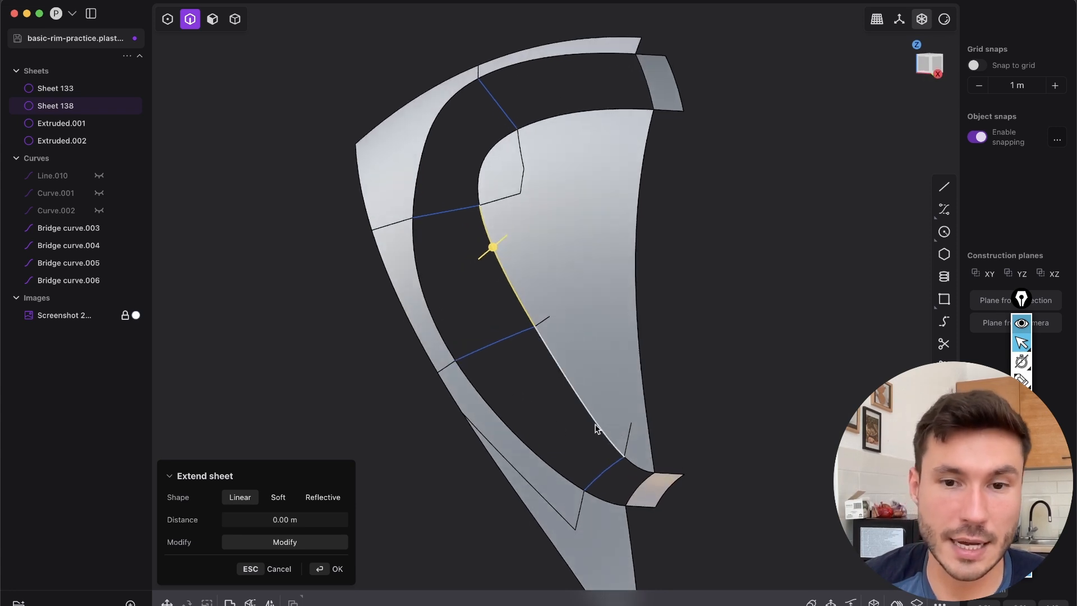
pyautogui.keyDown('shift'); pyautogui.moveTo(611, 328); pyautogui.dragTo(611, 289, button='middle'); pyautogui.keyUp('shift')
pyautogui.scroll(3, 611, 289)
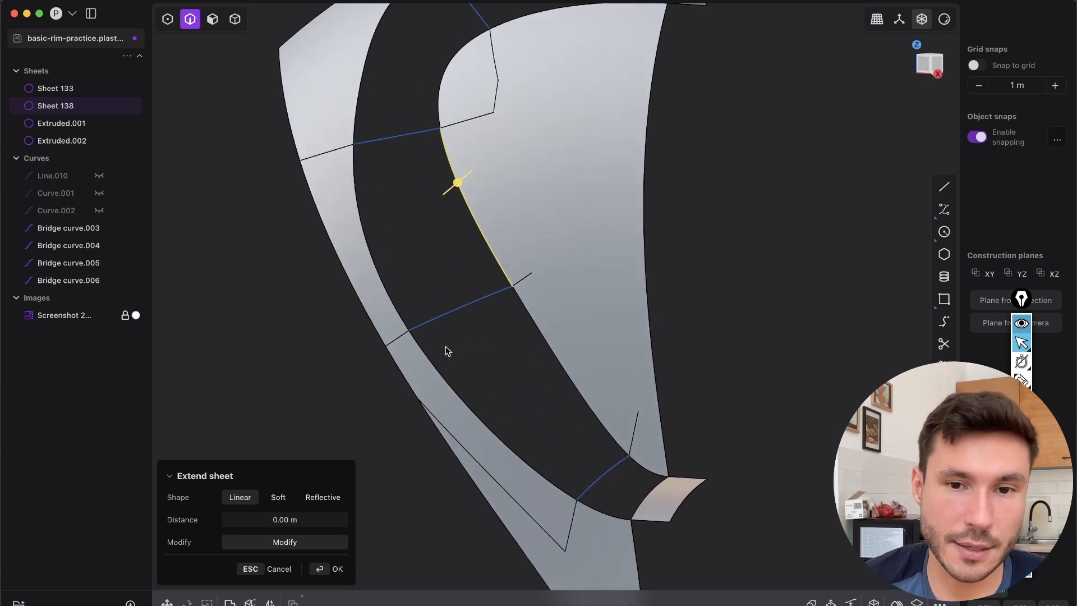
pyautogui.keyDown('shift'); pyautogui.moveTo(450, 354); pyautogui.dragTo(524, 393, button='middle'); pyautogui.keyUp('shift')
# Loft the slanted side wall through the three lower bridge curves, using the two opening edges as guides with G0 continuity
pyautogui.click(685, 519)
pyautogui.click(526, 353)
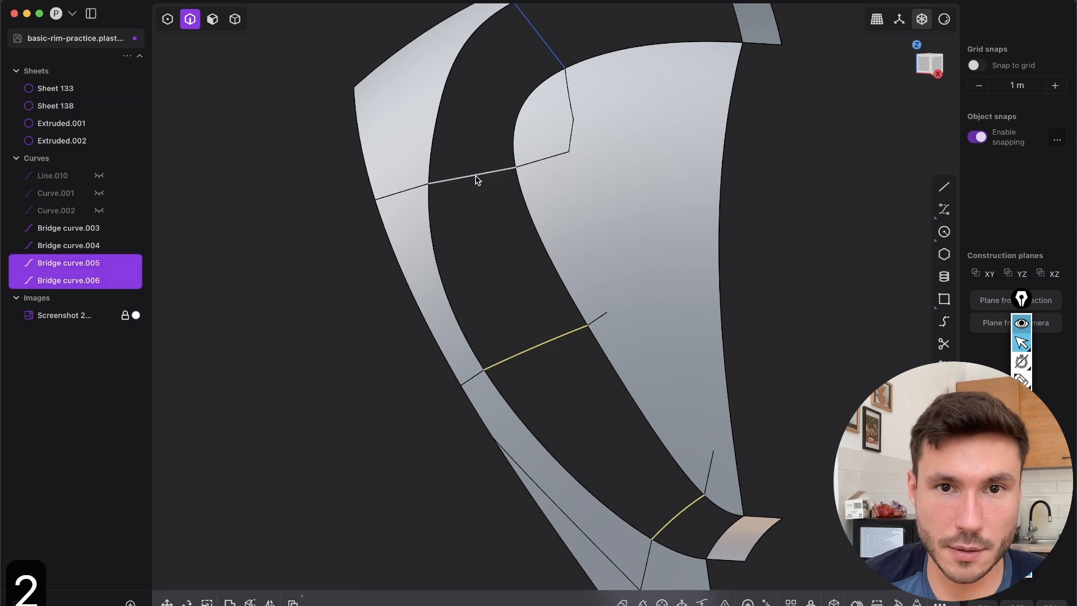
pyautogui.press('l')
pyautogui.moveTo(601, 305); pyautogui.dragTo(571, 277, button='middle')
pyautogui.click(570, 298)
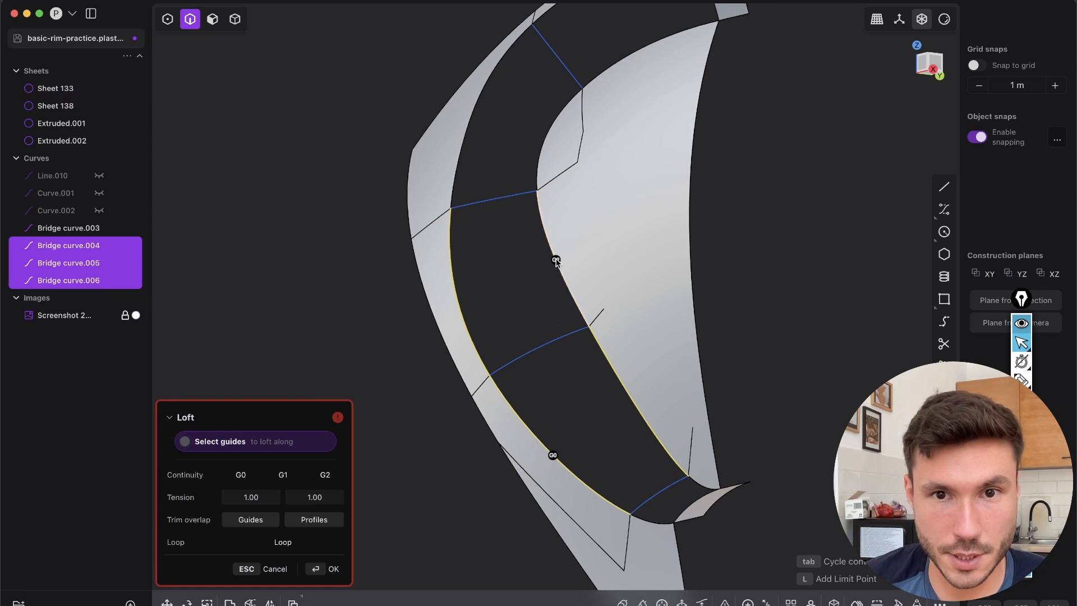
pyautogui.click(555, 261)
pyautogui.moveTo(630, 307); pyautogui.dragTo(582, 335, button='middle')
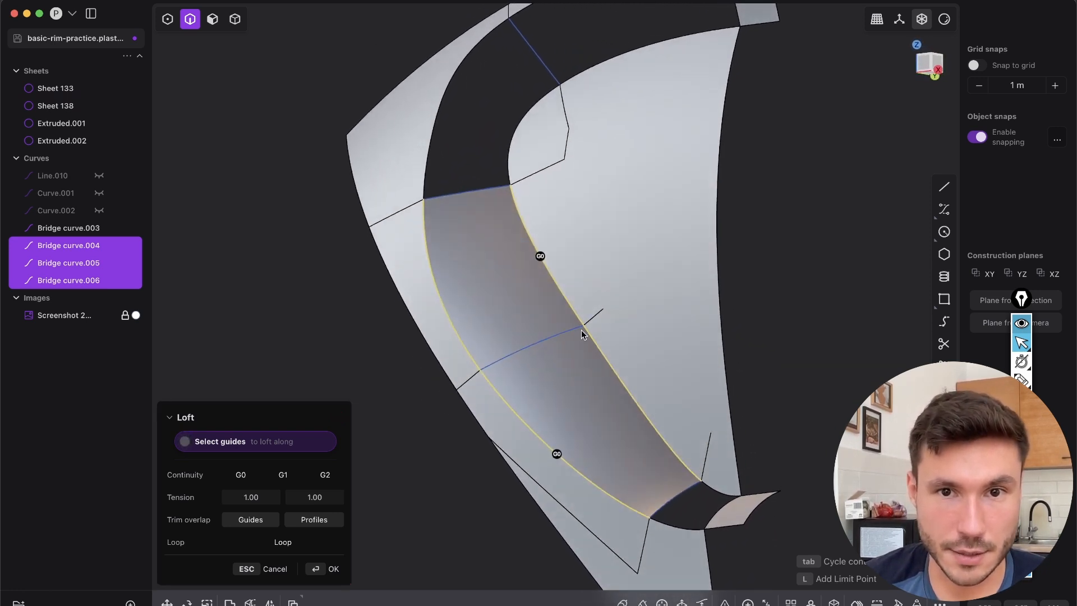
pyautogui.rightClick(582, 335)
# Delete the three bridge curves used for the slanted side wall
pyautogui.press('2')
pyautogui.click(564, 332)
pyautogui.press('x')
pyautogui.click(671, 496)
pyautogui.press('x')
pyautogui.click(470, 198)
pyautogui.moveTo(470, 199); pyautogui.dragTo(543, 266, button='middle')
pyautogui.press('x')
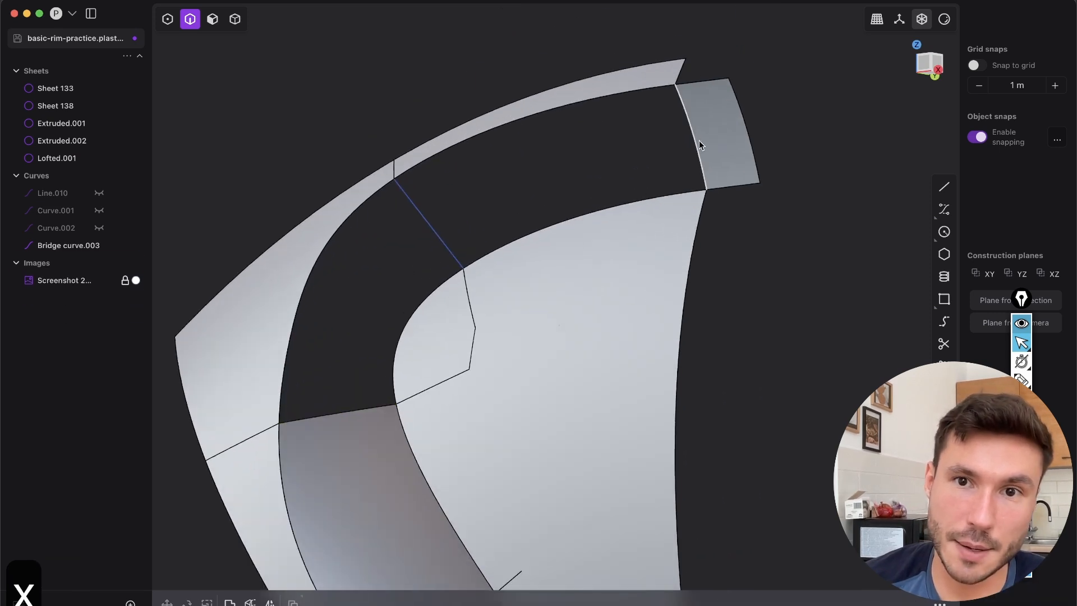
# Loft the upper wall from the extruded strip's edge to the remaining bridge curve along G0 guide edges, and delete that curve
pyautogui.click(697, 142)
pyautogui.click(448, 226)
pyautogui.press('l')
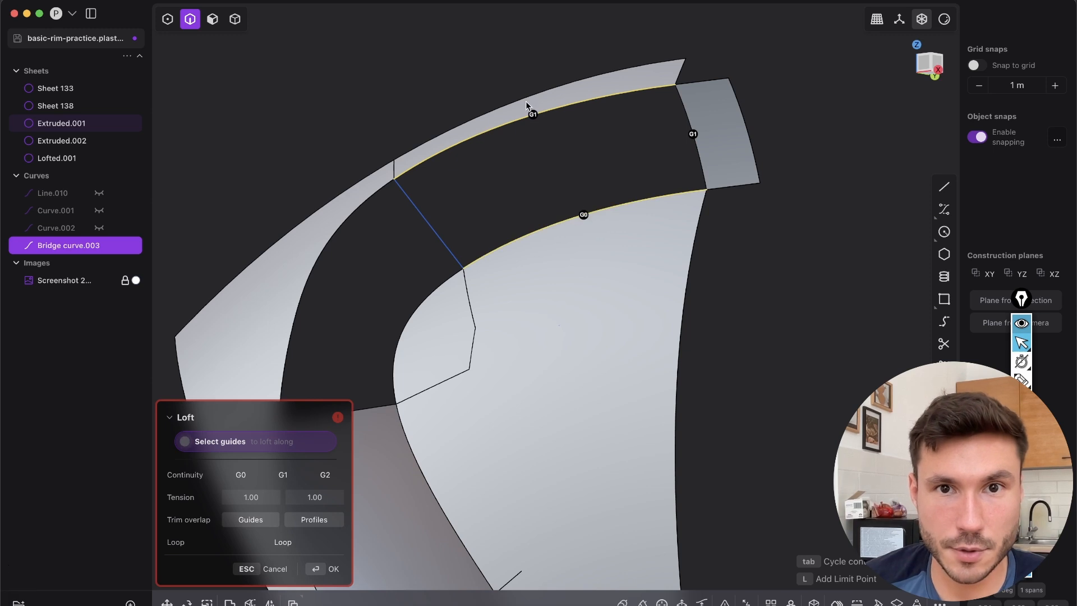
pyautogui.click(533, 115)
pyautogui.press('Return')
pyautogui.press('x')
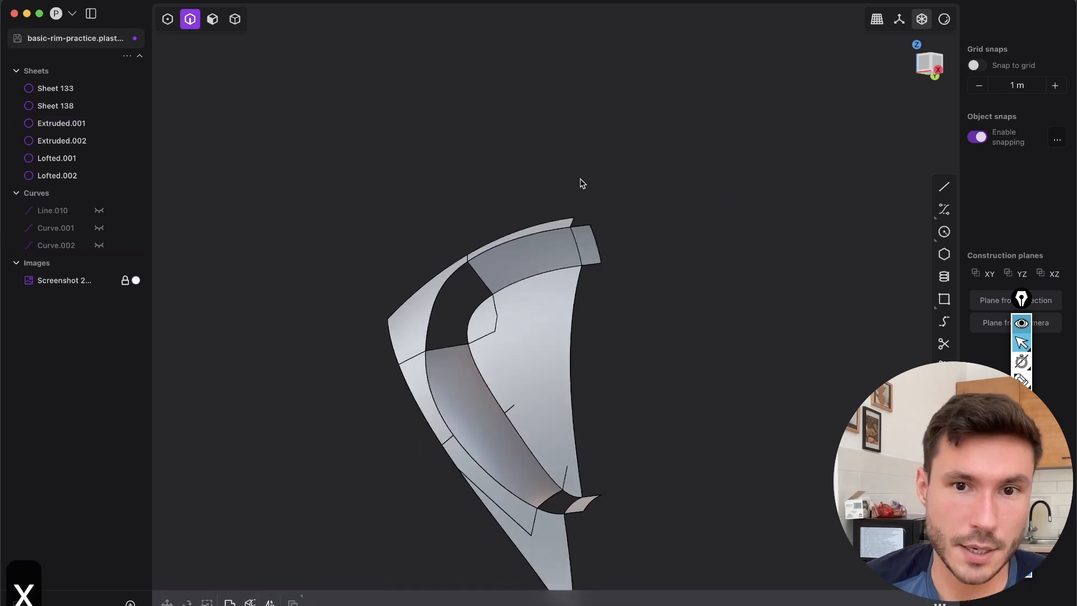
# Join the two lofted walls, the opening sheets and the upper extruded strip into one sheet
pyautogui.keyDown('shift'); pyautogui.moveTo(508, 361); pyautogui.dragTo(532, 274, button='middle'); pyautogui.keyUp('shift')
pyautogui.press('4')
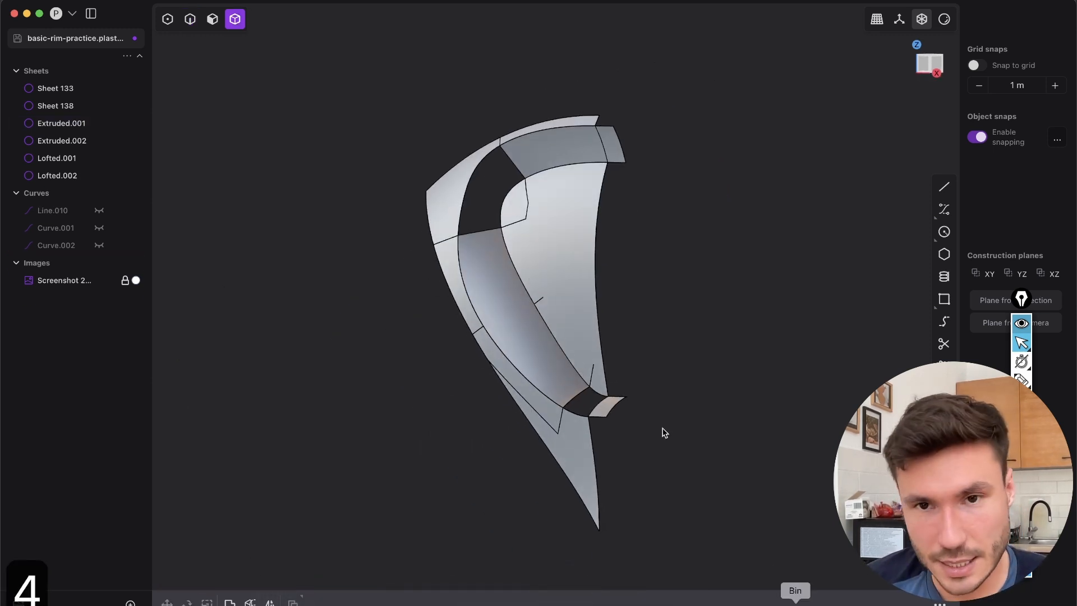
pyautogui.moveTo(778, 559); pyautogui.dragTo(330, 127)
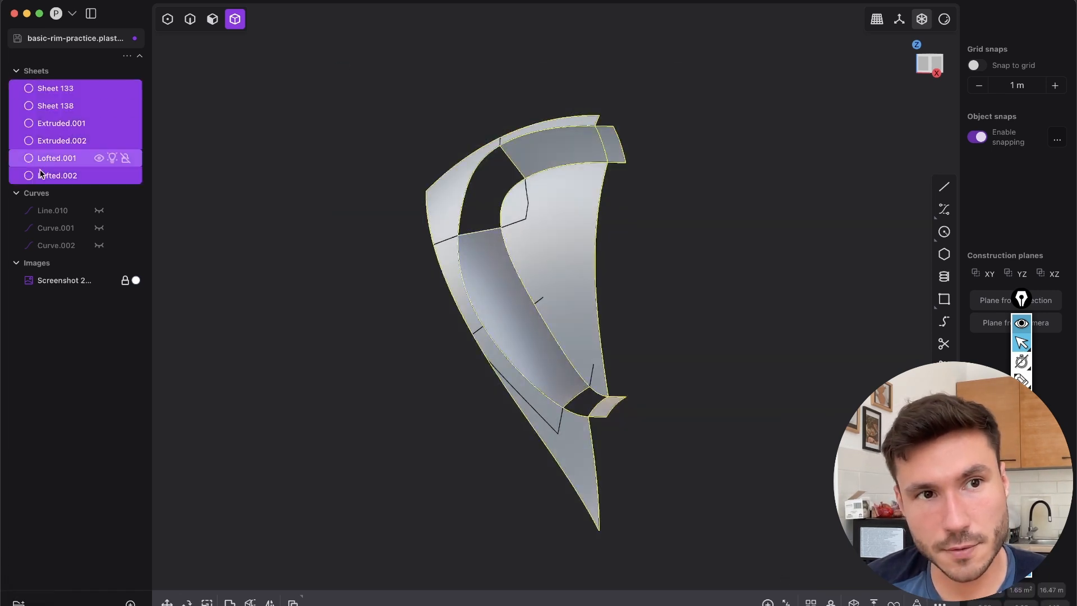
pyautogui.press('j')
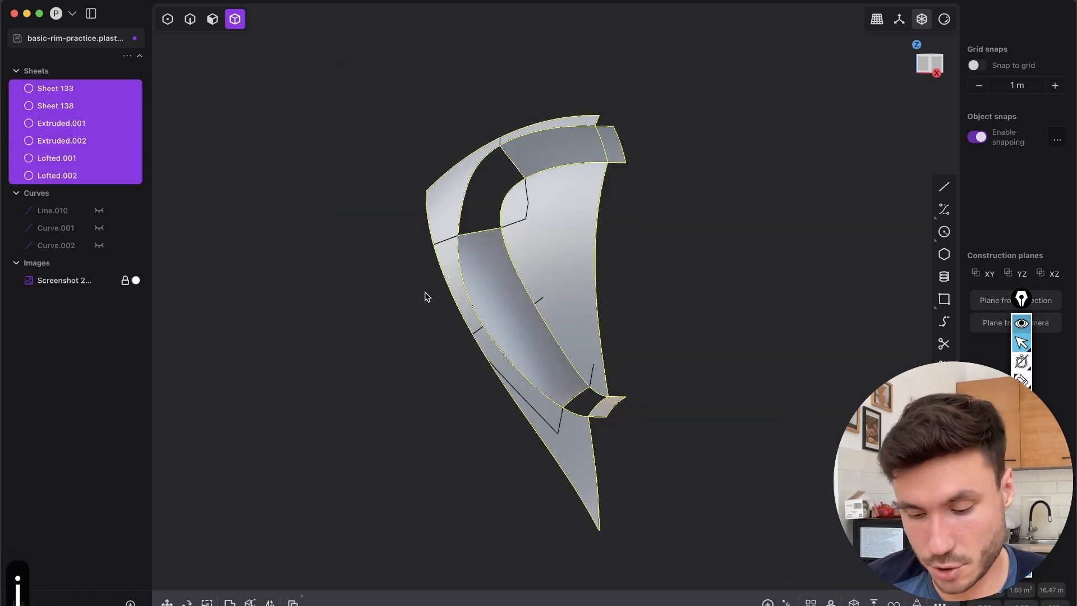
pyautogui.click(423, 326)
pyautogui.moveTo(688, 260); pyautogui.dragTo(568, 94)
pyautogui.press('j')
pyautogui.moveTo(678, 333); pyautogui.dragTo(586, 470)
pyautogui.press('j')
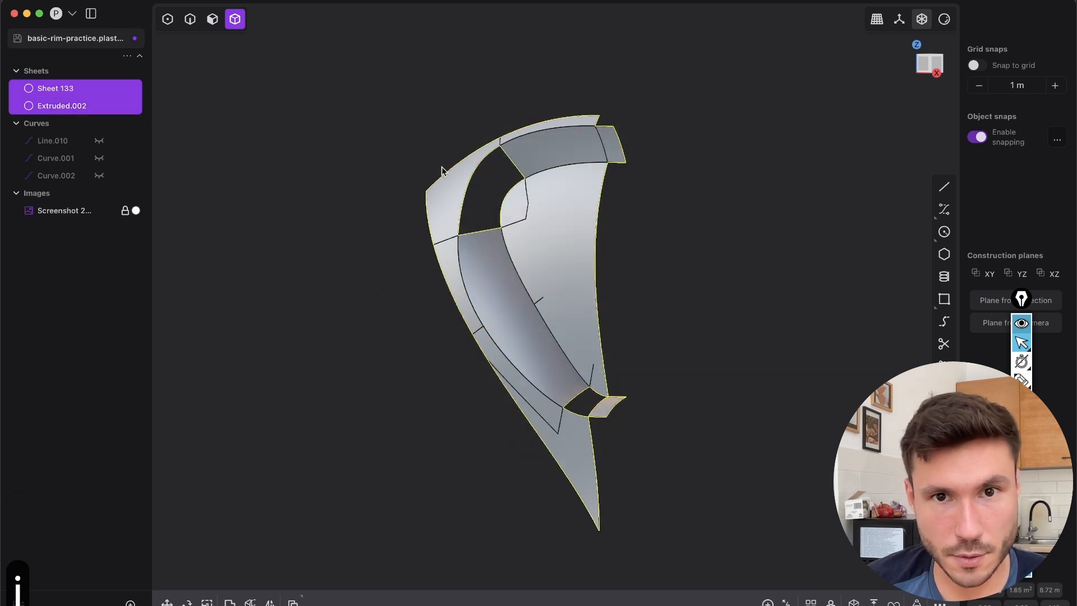
pyautogui.click(418, 286)
# Loft the open upper corner between the two wall ends with G1 continuity, guided by the inner and outer opening edges at G0
pyautogui.scroll(5, 483, 289)
pyautogui.moveTo(484, 295); pyautogui.dragTo(523, 311, button='middle')
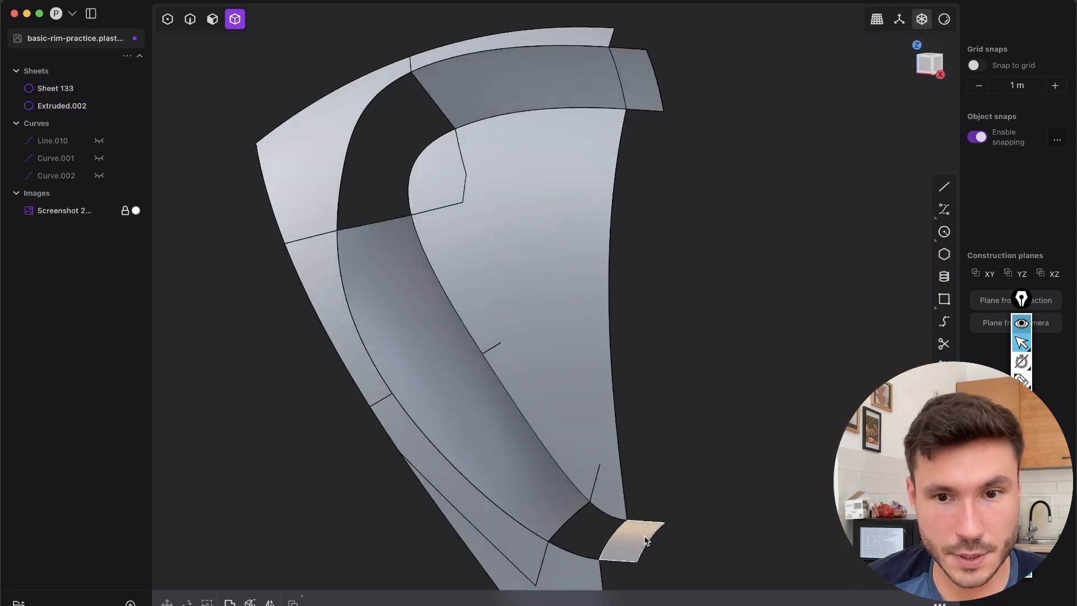
pyautogui.moveTo(454, 272); pyautogui.dragTo(498, 240, button='middle')
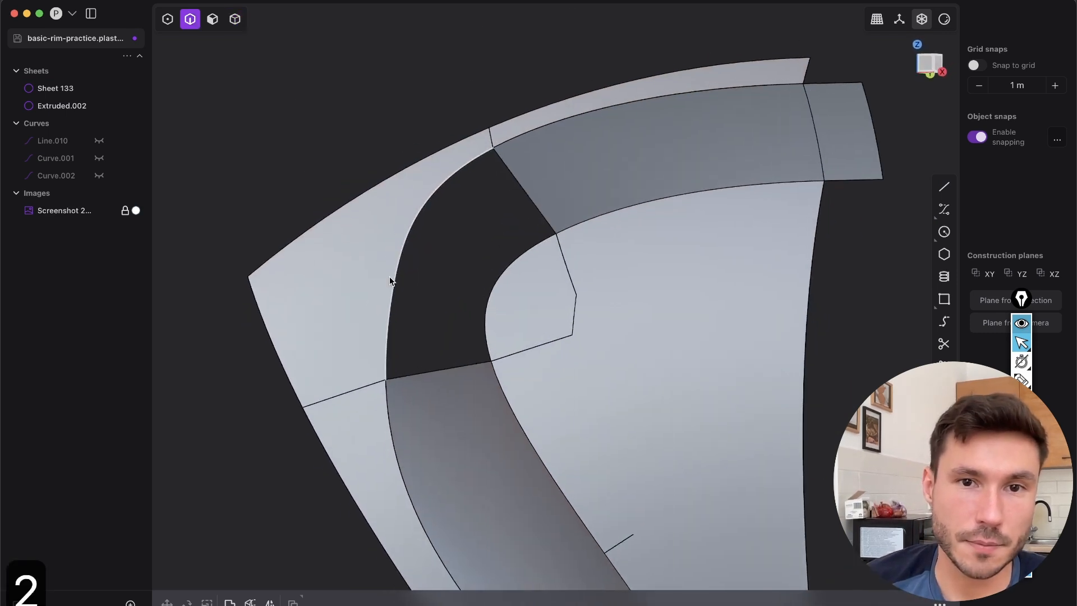
pyautogui.click(510, 192)
pyautogui.press('e')
pyautogui.moveTo(524, 309); pyautogui.dragTo(515, 317, button='middle')
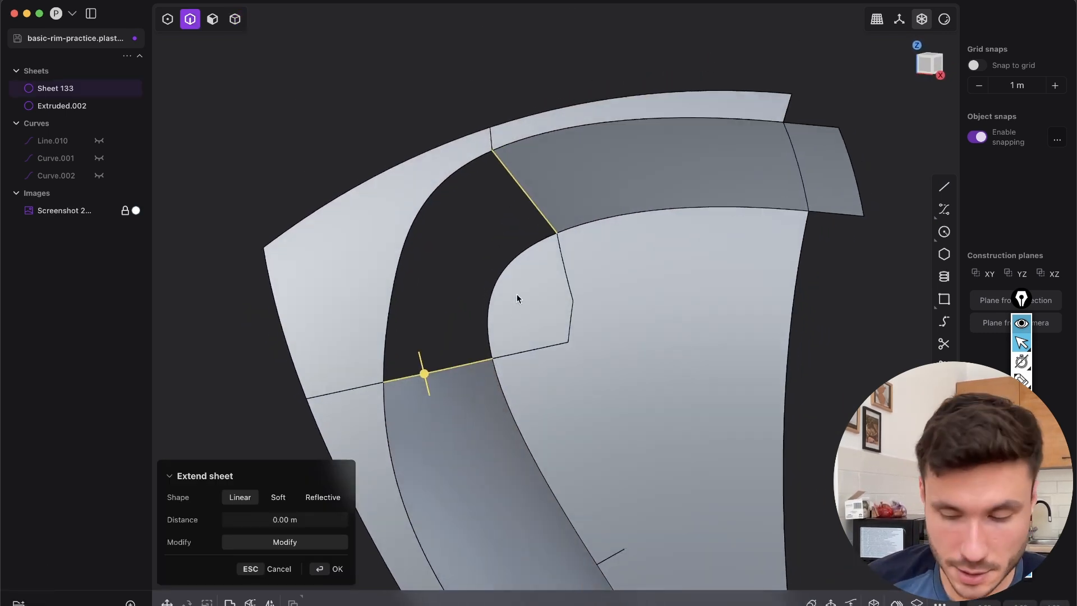
pyautogui.press('l')
pyautogui.click(500, 283)
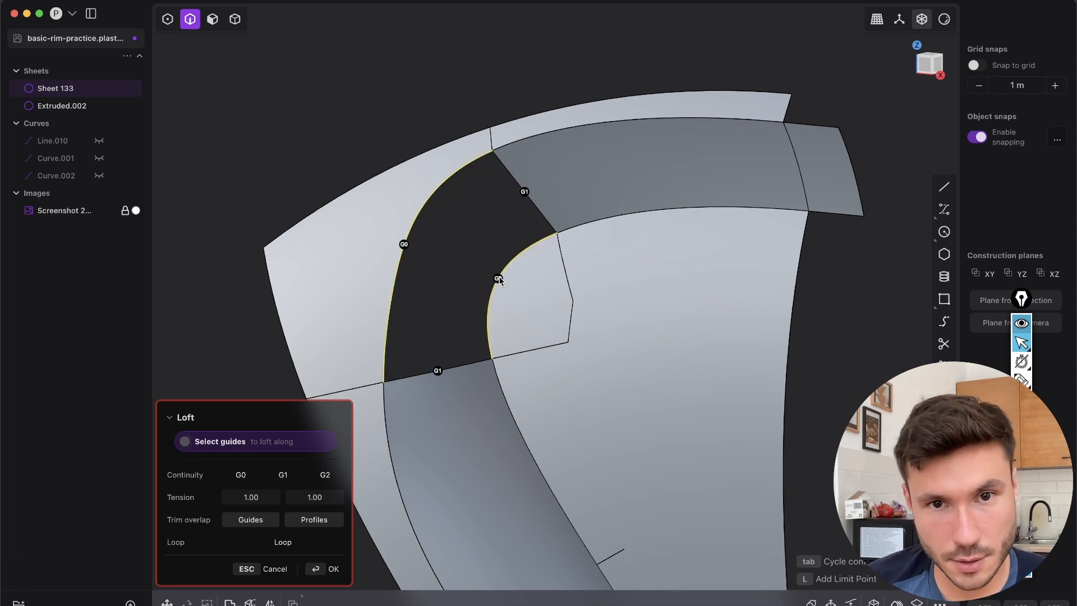
pyautogui.moveTo(548, 264); pyautogui.dragTo(538, 237, button='middle')
pyautogui.press('Return')
# Hide the edge display and loft the gap at the opening's narrow lower end with G1 ends and G0 guides
pyautogui.scroll(-10, 539, 245)
pyautogui.click(696, 297)
pyautogui.hotkey('shift', 'e')
pyautogui.moveTo(571, 355); pyautogui.dragTo(600, 335, button='middle')
pyautogui.scroll(10, 599, 332)
pyautogui.press('2')
pyautogui.click(465, 260)
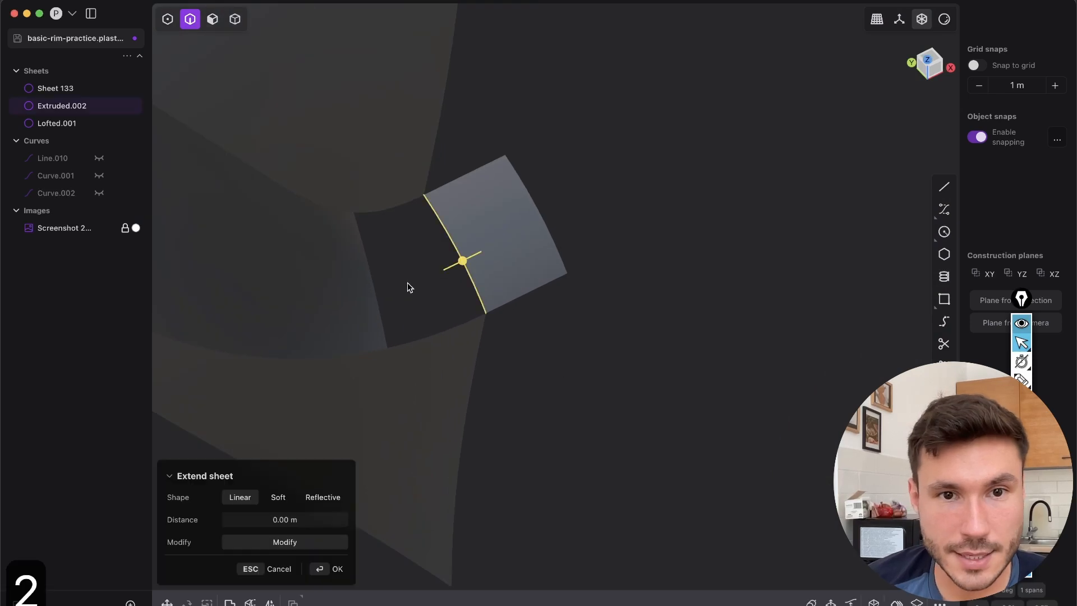
pyautogui.moveTo(441, 304); pyautogui.dragTo(546, 228, button='middle')
pyautogui.press('l')
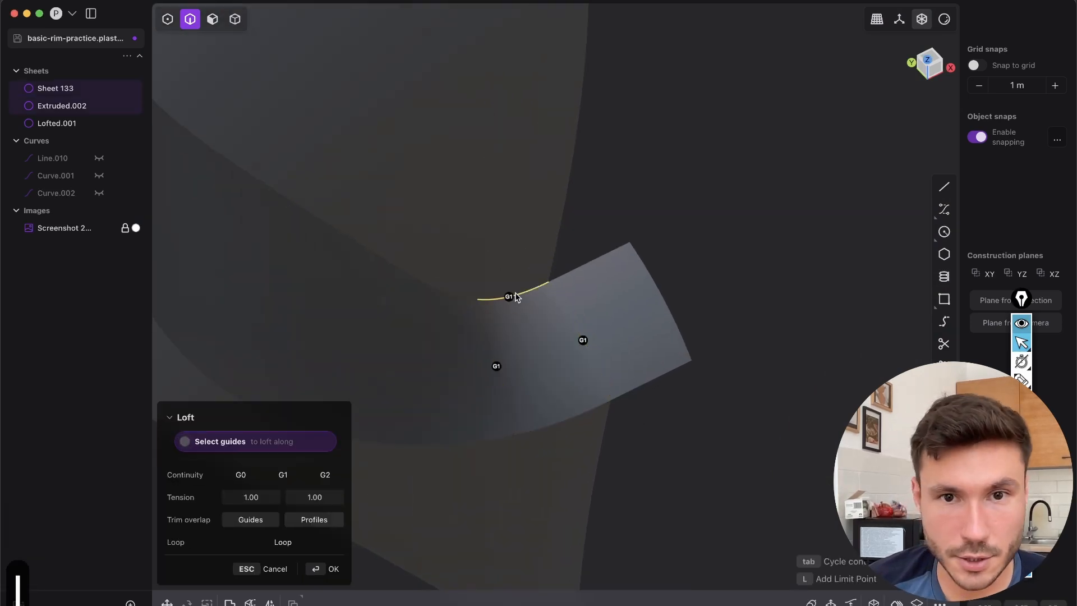
pyautogui.click(509, 297)
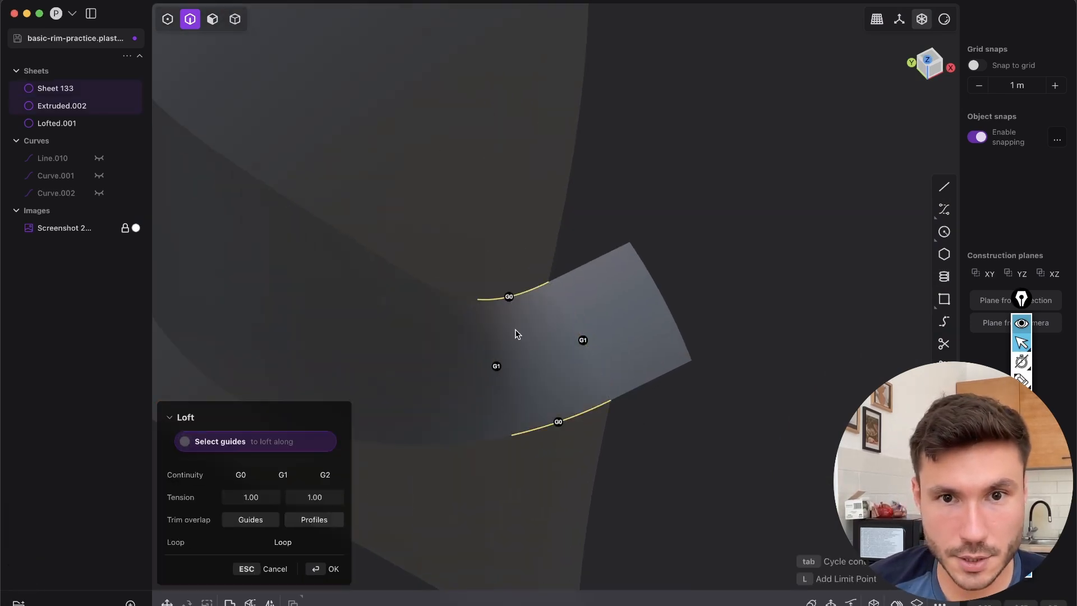
pyautogui.moveTo(376, 453); pyautogui.dragTo(563, 374, button='middle')
pyautogui.click(334, 567)
pyautogui.scroll(-5, 580, 361)
# Delete the extruded helper strip at the wall's lower end and the helper face protruding at its upper end
pyautogui.click(620, 356)
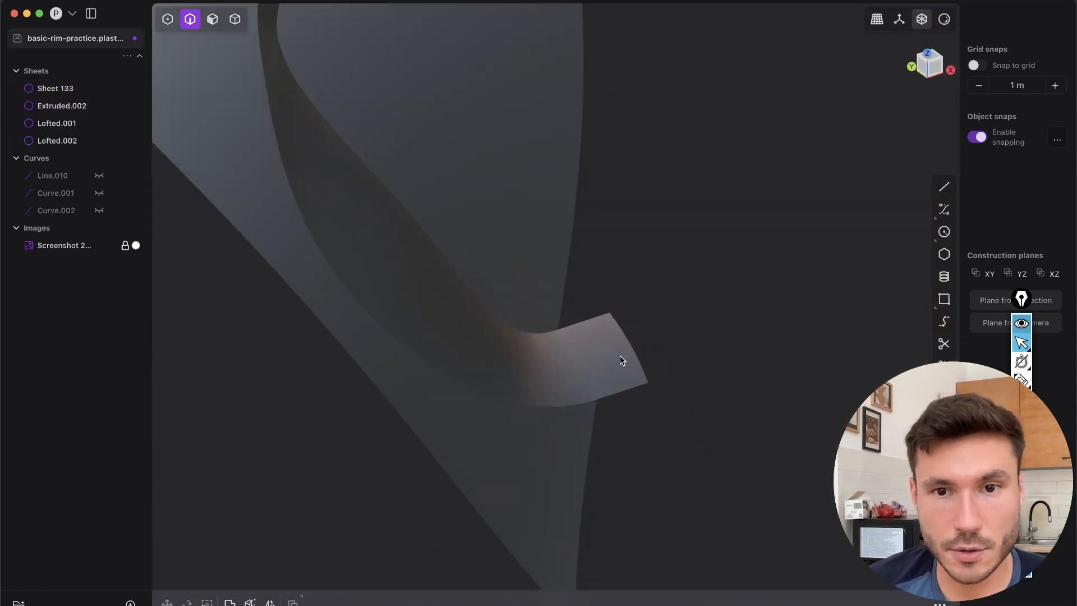
pyautogui.press('Tab')
pyautogui.click(598, 324)
pyautogui.scroll(-5, 598, 309)
pyautogui.press('x')
pyautogui.moveTo(615, 202); pyautogui.dragTo(461, 229, button='middle')
pyautogui.press('3')
pyautogui.click(585, 242)
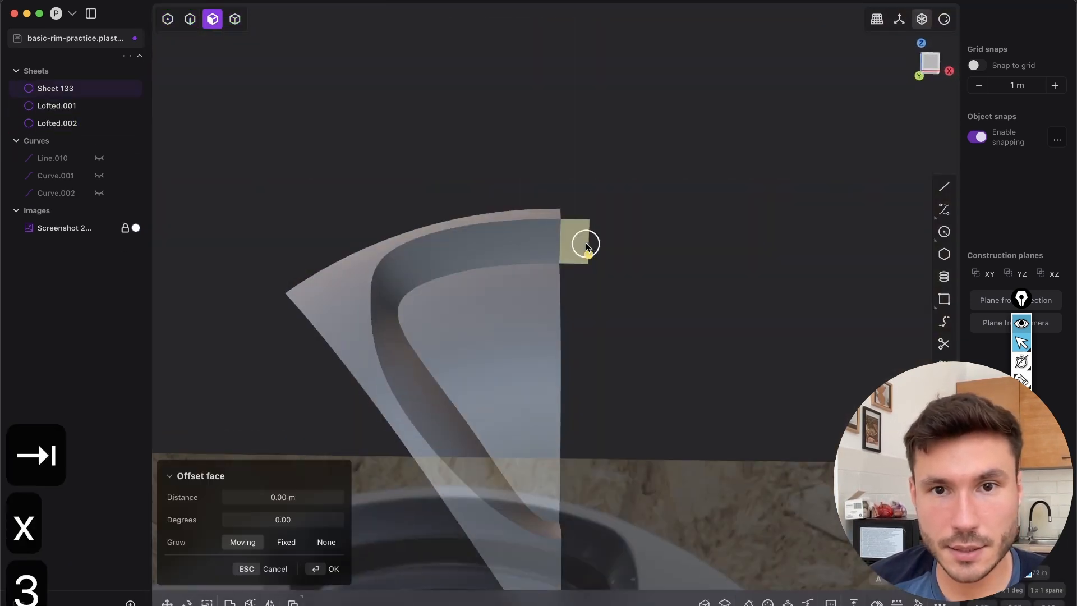
pyautogui.hotkey('shift', 'x')
# Join the main sheet and the two new lofts into a single sheet
pyautogui.moveTo(503, 295); pyautogui.dragTo(470, 342, button='middle')
pyautogui.press('4')
pyautogui.moveTo(673, 549); pyautogui.dragTo(312, 179)
pyautogui.press('j')
# Show the edges and run Delete Redundant Topology on the joined sheet
pyautogui.click(559, 360)
pyautogui.hotkey('shift', 'e')
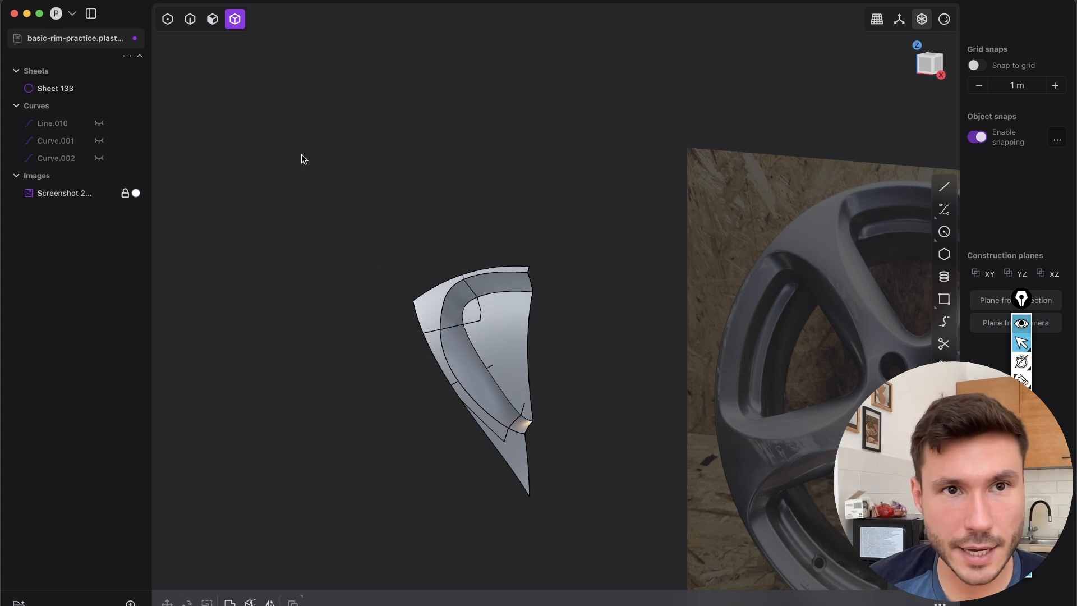
pyautogui.click(501, 340)
pyautogui.write('fdele')
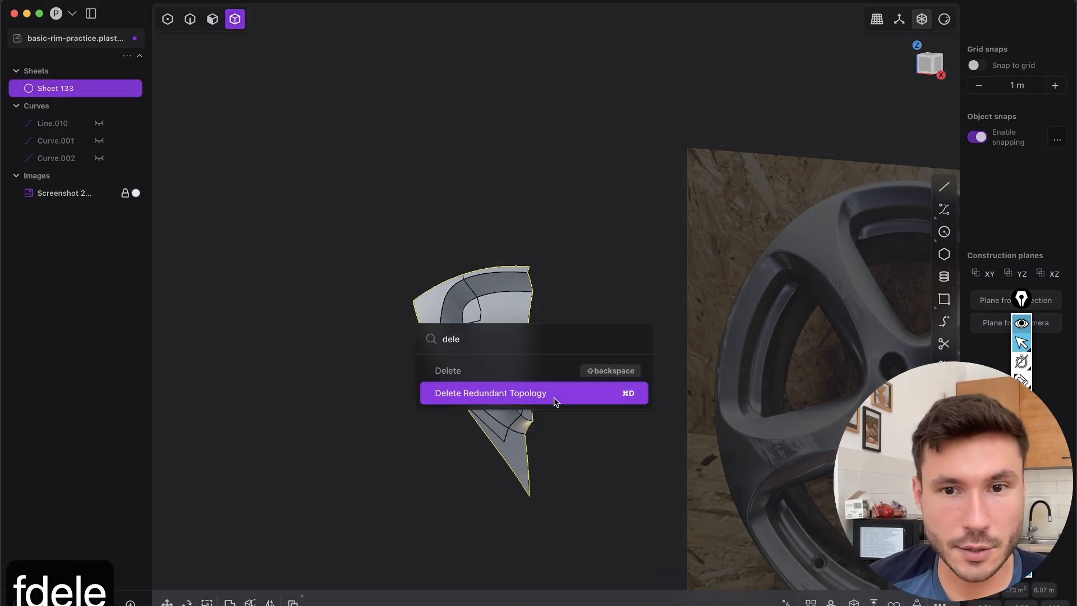
pyautogui.click(564, 400)
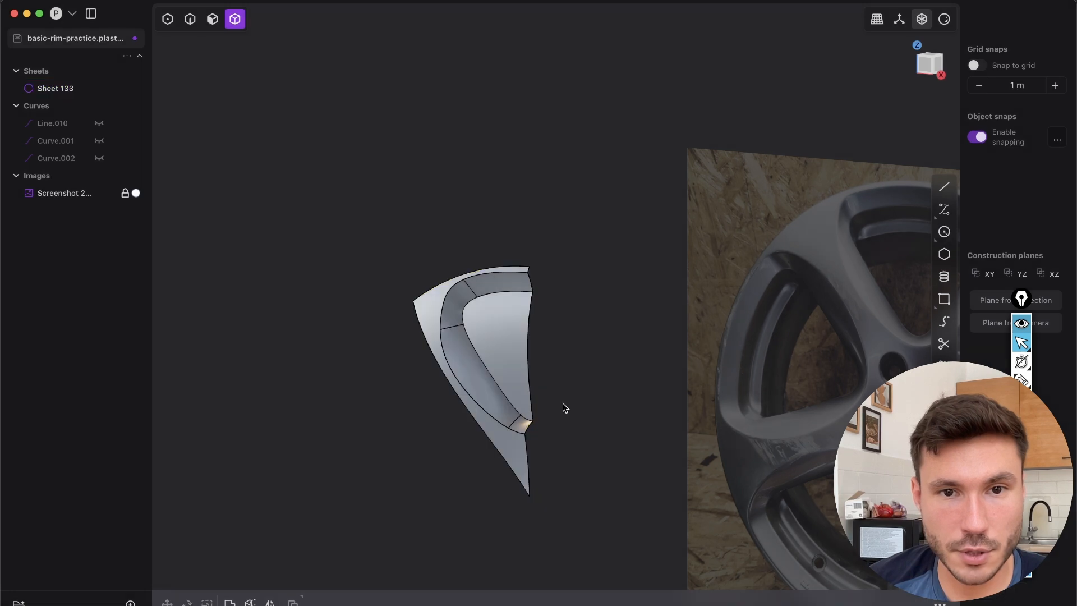
# Hide the edges, mirror the half segment across the X plane and join both halves into one sheet
pyautogui.hotkey('shift', 'e')
pyautogui.moveTo(497, 354)
pyautogui.mouseDown(button='middle')
pyautogui.moveTo(585, 316)
pyautogui.moveTo(635, 349)
pyautogui.moveTo(613, 360)
pyautogui.moveTo(503, 337)
pyautogui.mouseUp(button='middle')
pyautogui.moveTo(620, 246); pyautogui.dragTo(591, 260, button='middle')
pyautogui.click(540, 257)
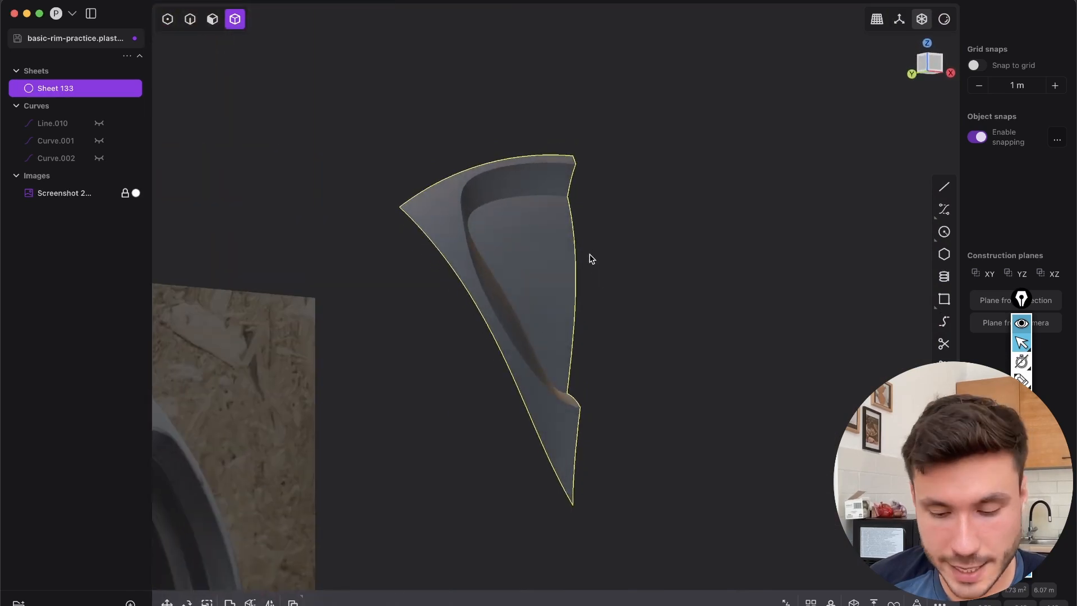
pyautogui.hotkey('alt', 'x')
pyautogui.moveTo(577, 403); pyautogui.dragTo(506, 310, button='middle')
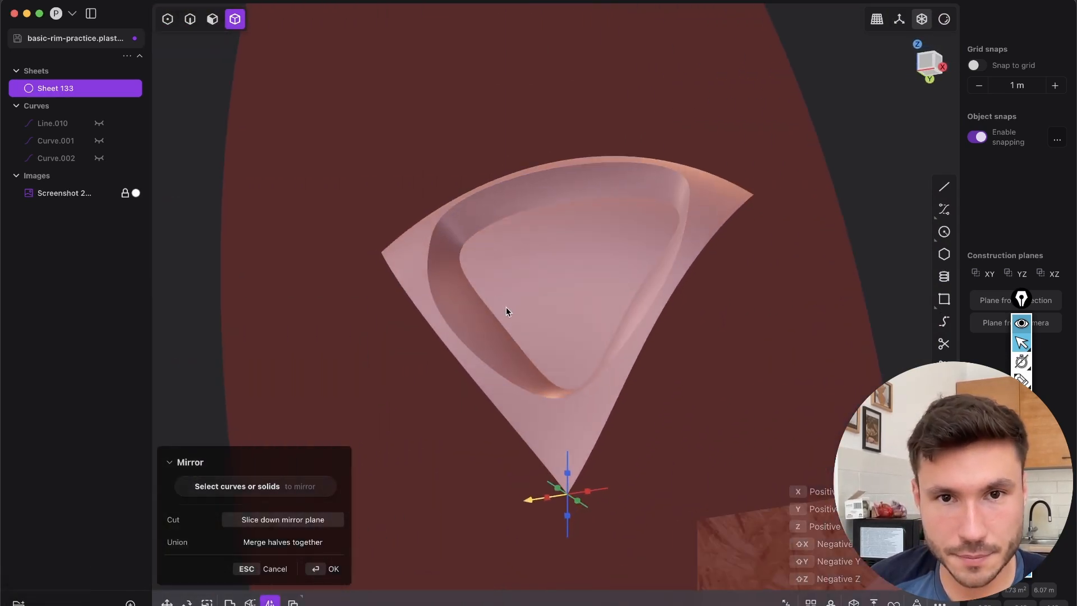
pyautogui.press('Return')
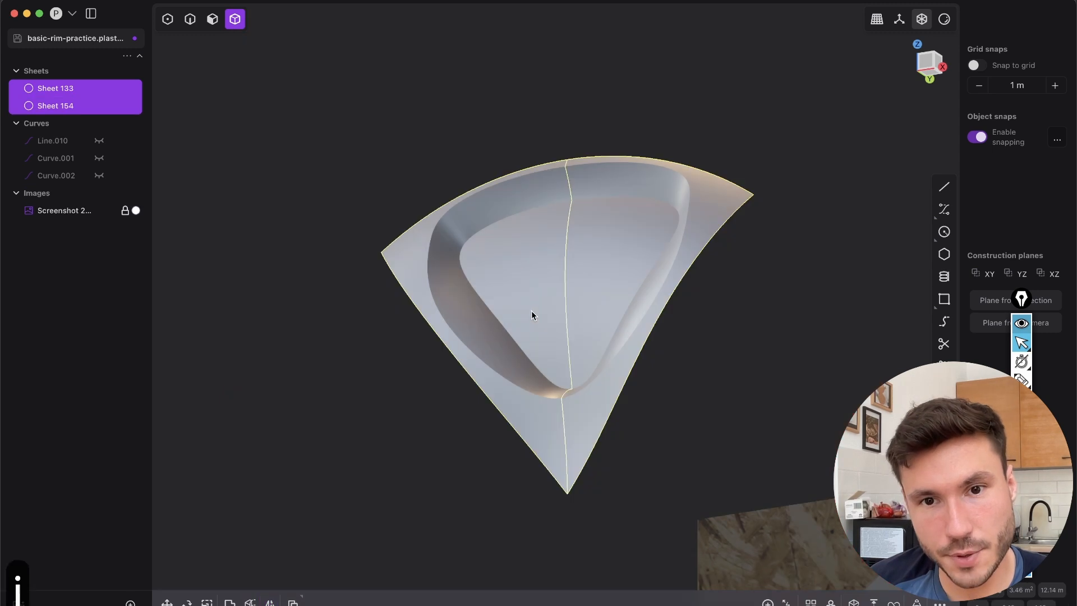
pyautogui.moveTo(510, 328); pyautogui.dragTo(599, 297, button='middle')
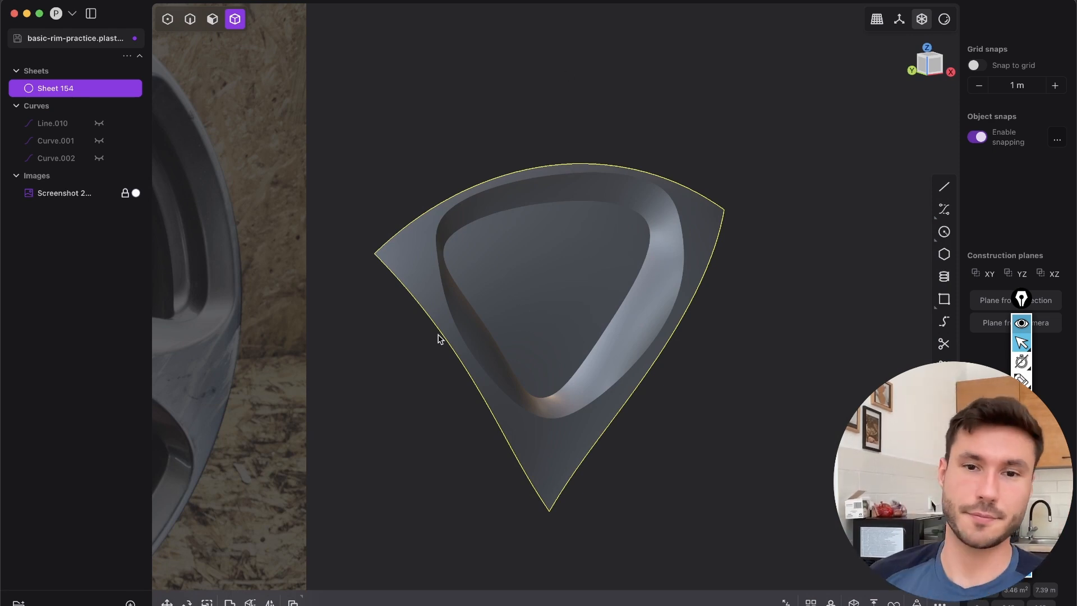
# Turn the edge display back on for the mirrored sheet to check the wall's patch layout at the upper corner
pyautogui.moveTo(424, 339); pyautogui.dragTo(532, 329, button='middle')
pyautogui.scroll(4, 669, 250)
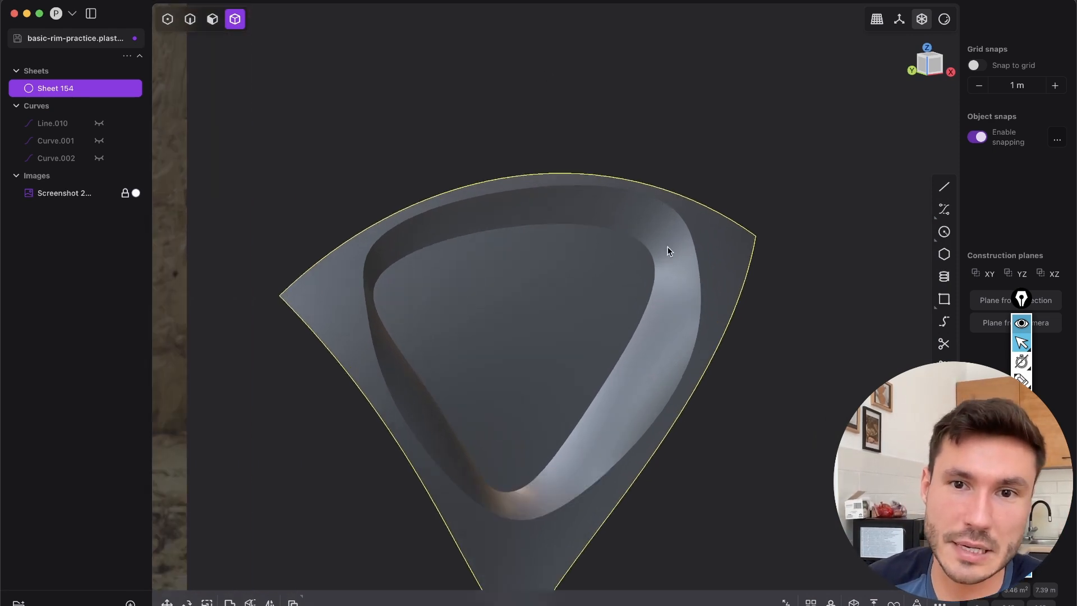
pyautogui.press('2')
pyautogui.keyDown('shift'); pyautogui.moveTo(704, 315); pyautogui.dragTo(711, 240, button='middle'); pyautogui.keyUp('shift')
pyautogui.hotkey('shift', 'e')
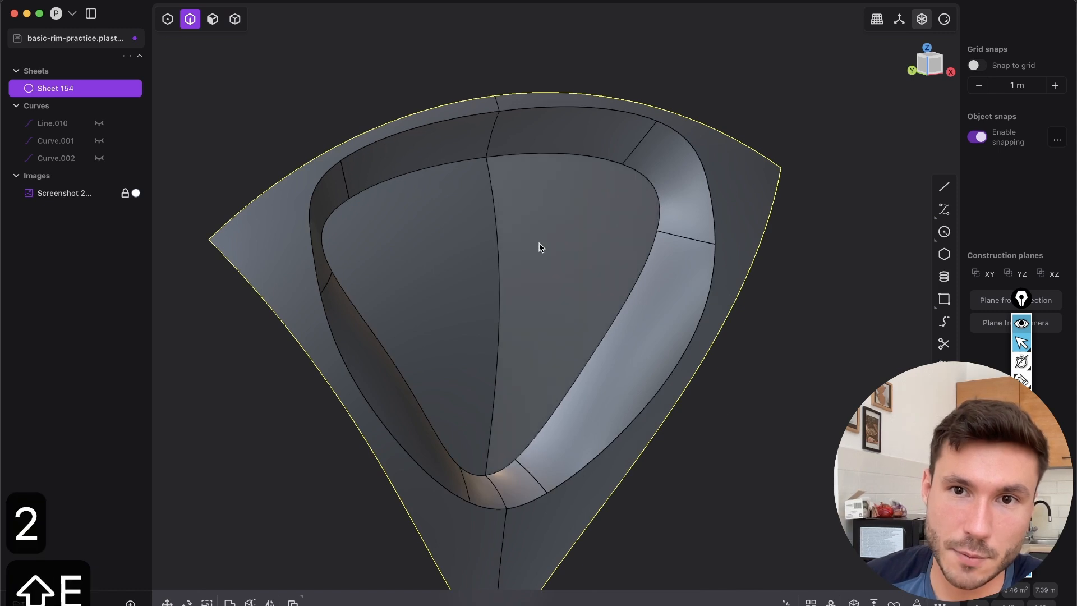
# Examine the spoke opening in the reference photo, especially its wall corners and the recessed inner edge
pyautogui.scroll(-5, 541, 247)
pyautogui.keyDown('shift'); pyautogui.moveTo(537, 251); pyautogui.dragTo(724, 367, button='middle'); pyautogui.keyUp('shift')
pyautogui.scroll(3, 329, 246)
pyautogui.keyDown('shift'); pyautogui.moveTo(888, 520); pyautogui.dragTo(555, 310, button='middle'); pyautogui.keyUp('shift')
pyautogui.moveTo(624, 344); pyautogui.dragTo(810, 362, button='middle')
pyautogui.scroll(-3, 752, 336)
pyautogui.moveTo(752, 335); pyautogui.dragTo(695, 311, button='middle')
pyautogui.press('3')
pyautogui.click(758, 305)
pyautogui.moveTo(817, 329); pyautogui.dragTo(769, 293, button='middle')
pyautogui.click(774, 294)
pyautogui.scroll(4, 754, 278)
pyautogui.keyDown('shift'); pyautogui.moveTo(511, 276); pyautogui.dragTo(657, 367, button='middle'); pyautogui.keyUp('shift')
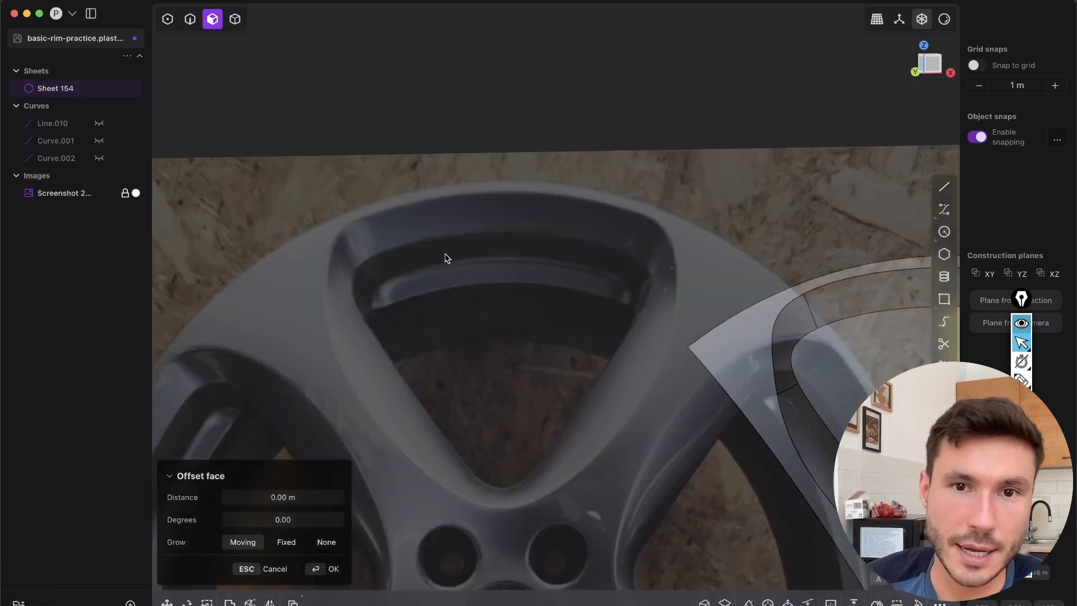
pyautogui.scroll(4, 438, 252)
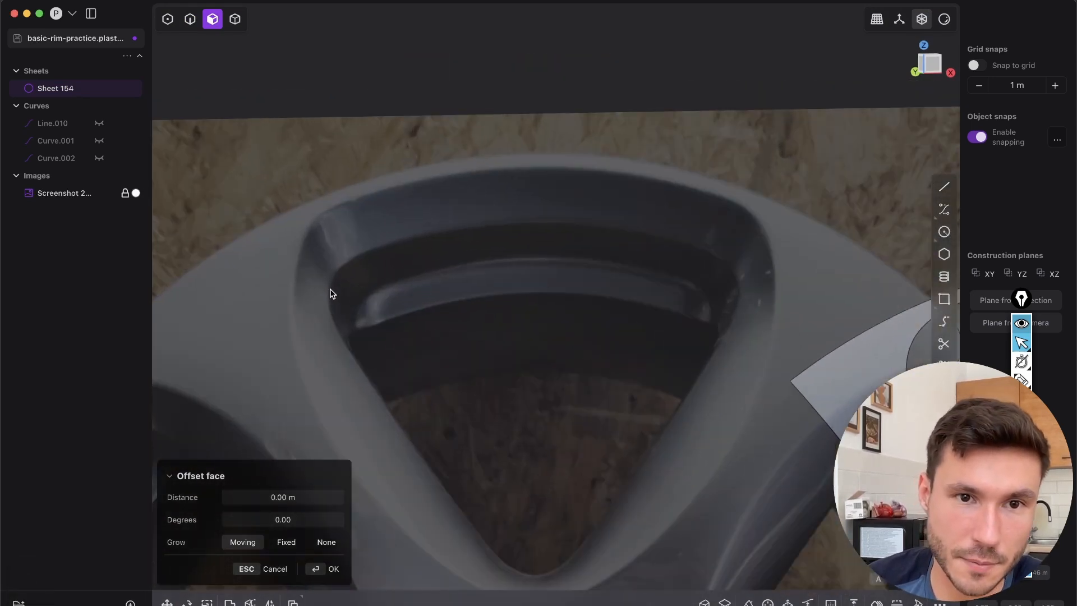
pyautogui.press('Escape')
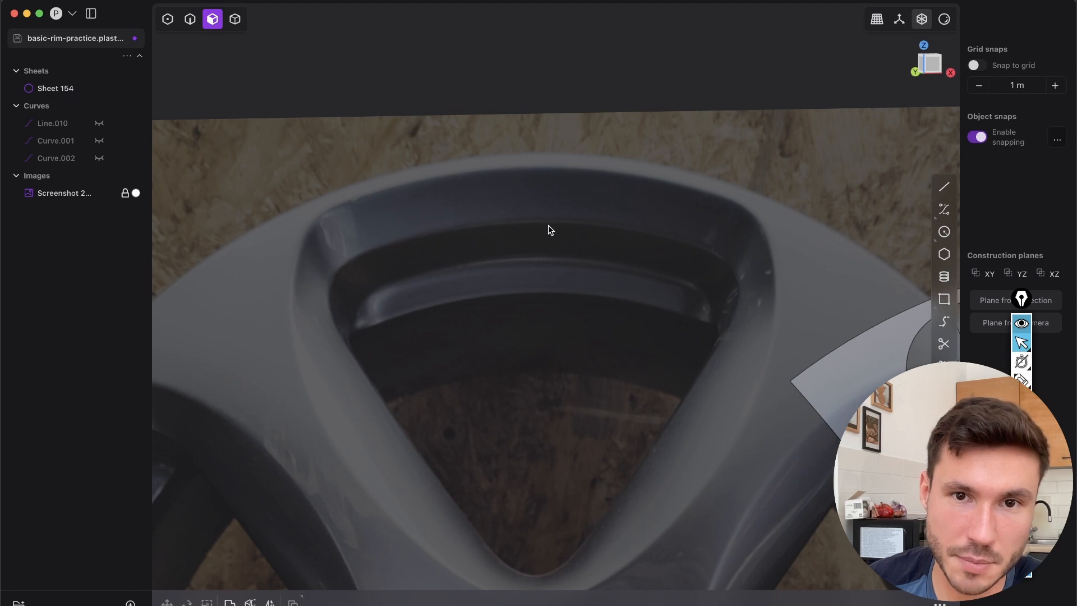
# Delete the two floor faces inside the opening
pyautogui.keyDown('shift'); pyautogui.moveTo(798, 374); pyautogui.dragTo(411, 185, button='middle'); pyautogui.keyUp('shift')
pyautogui.keyDown('shift'); pyautogui.moveTo(673, 252); pyautogui.dragTo(657, 281, button='middle'); pyautogui.keyUp('shift')
pyautogui.press('3')
pyautogui.moveTo(617, 230); pyautogui.dragTo(639, 335, button='middle')
pyautogui.press('3')
pyautogui.click(569, 318)
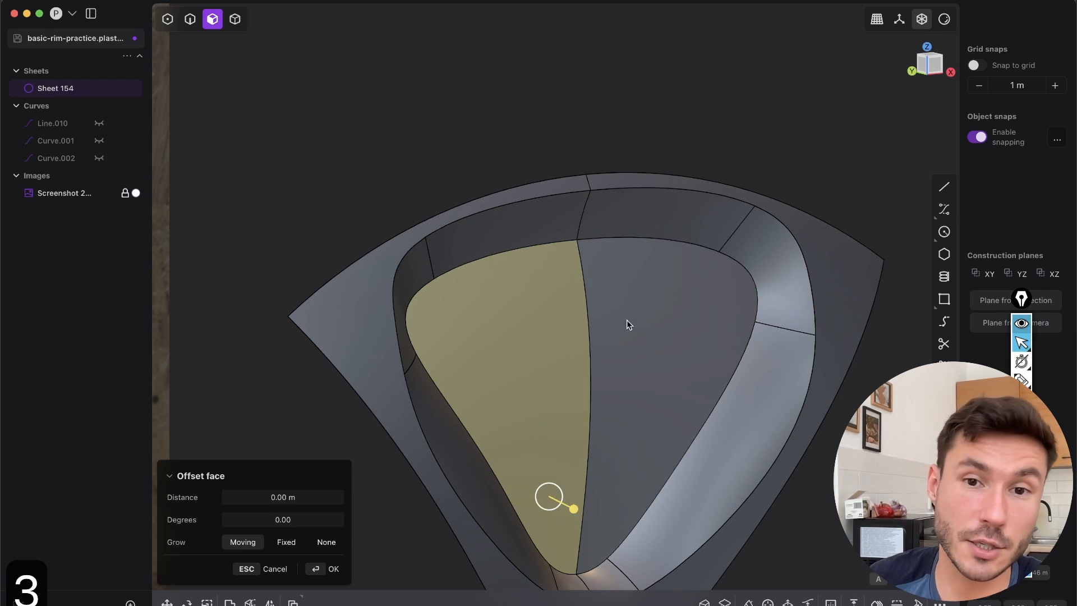
pyautogui.keyDown('shift'); pyautogui.click(633, 326); pyautogui.keyUp('shift')
pyautogui.press('3')
pyautogui.hotkey('shift', 'x')
pyautogui.keyDown('shift'); pyautogui.moveTo(632, 337); pyautogui.dragTo(695, 246, button='middle'); pyautogui.keyUp('shift')
# Extract the spoke opening's inner edge loop as a curve and make a second copy of it in place
pyautogui.press('2')
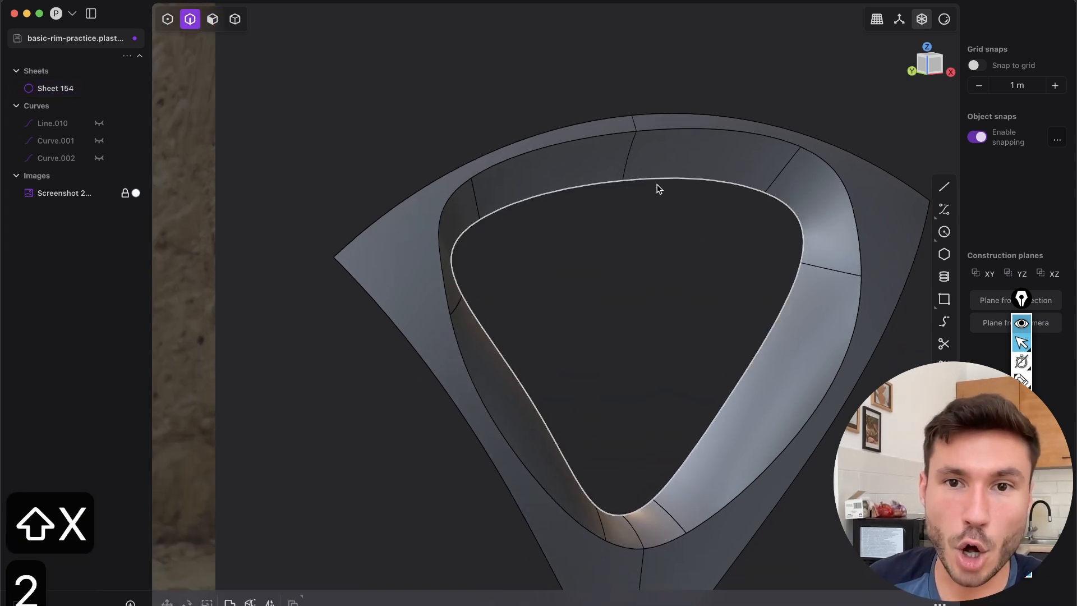
pyautogui.click(623, 180)
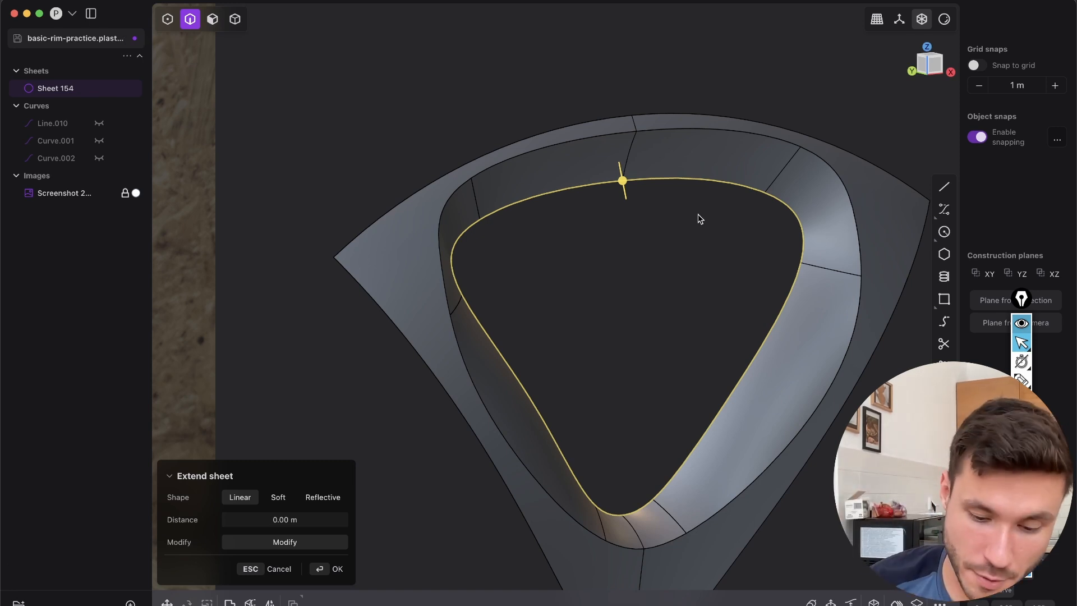
pyautogui.hotkey('shift', 'd')
pyautogui.moveTo(673, 264); pyautogui.dragTo(684, 166, button='middle')
pyautogui.hotkey('shift', 'd')
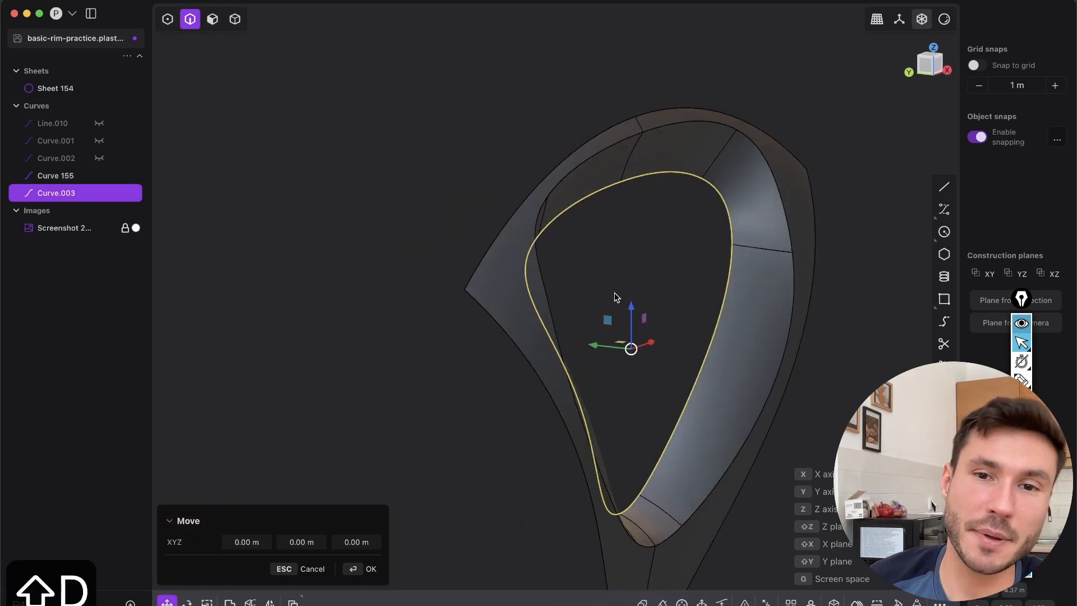
# Move the copied loop curve back along Y by about 0.19 m, checking it against the front view
pyautogui.moveTo(597, 349); pyautogui.dragTo(547, 343)
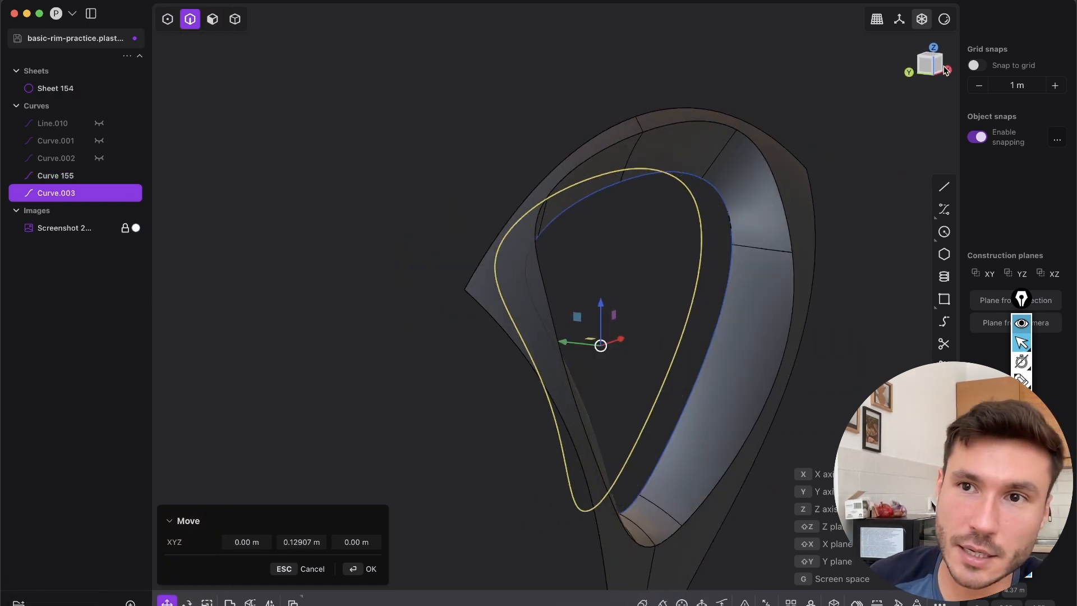
pyautogui.press('KP_1')
pyautogui.scroll(-3, 640, 204)
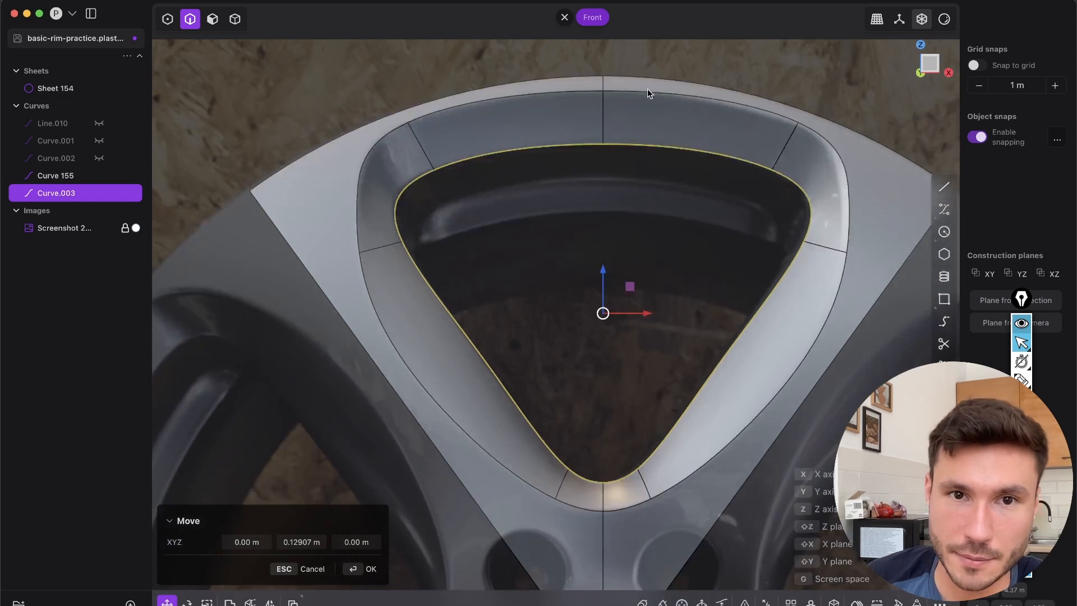
pyautogui.moveTo(647, 89); pyautogui.dragTo(509, 112, button='middle')
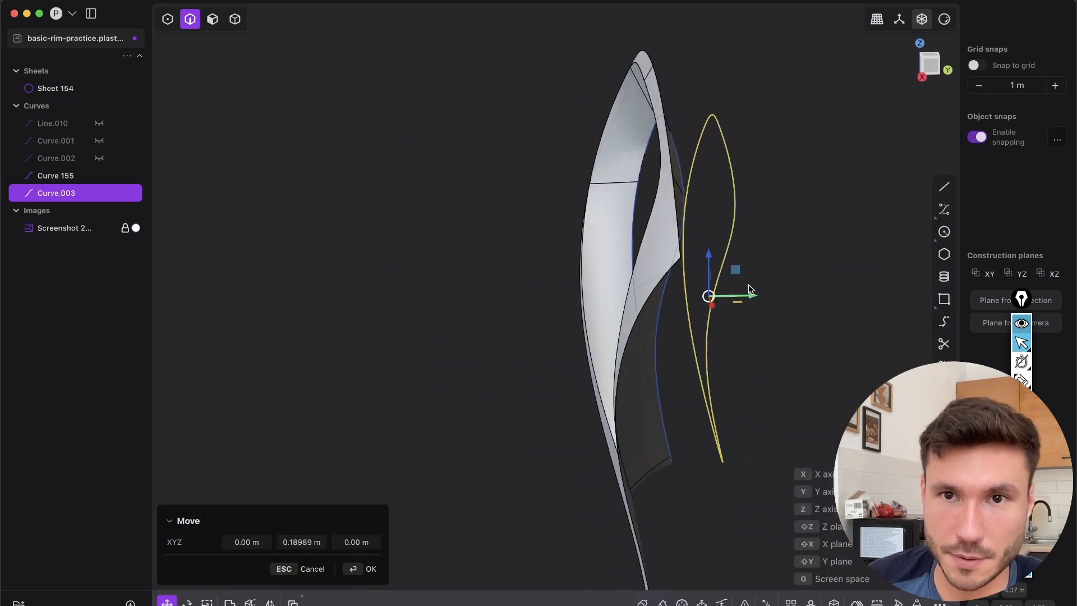
pyautogui.press('KP_1')
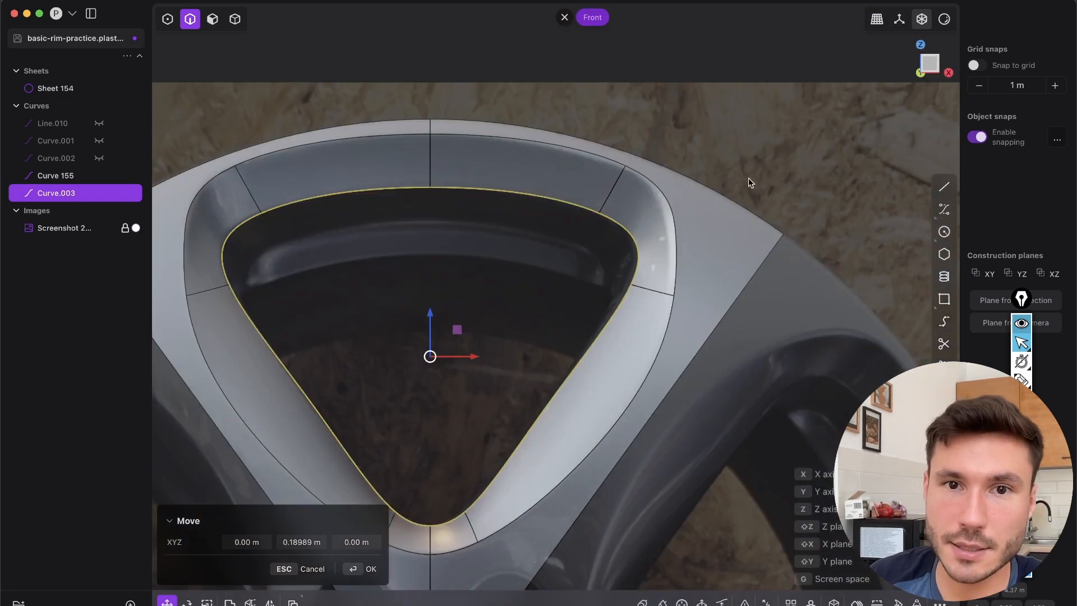
# Compare the copied curve with the recessed edge in the reference photo and scale it to about 0.91 in X and 0.90 in Z
pyautogui.scroll(3, 316, 241)
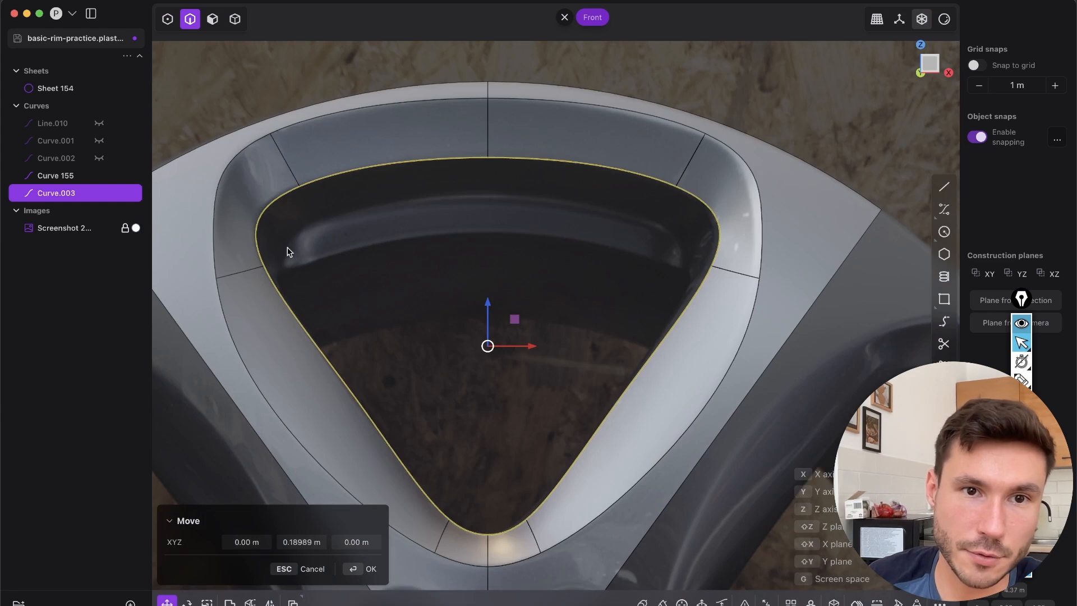
pyautogui.keyDown('shift'); pyautogui.moveTo(529, 278); pyautogui.dragTo(569, 229, button='middle'); pyautogui.keyUp('shift')
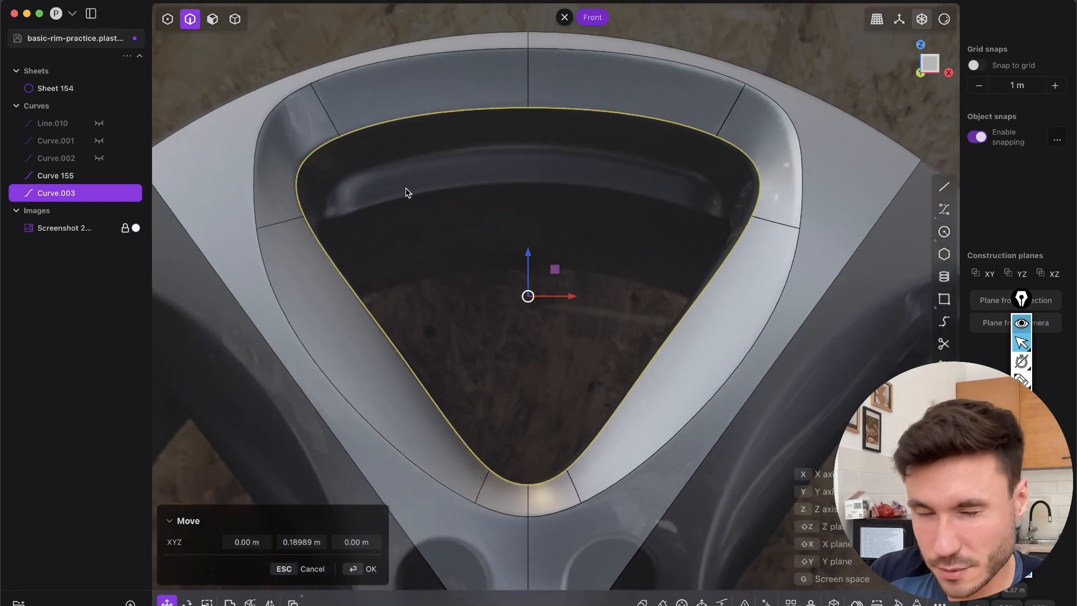
pyautogui.keyDown('shift'); pyautogui.moveTo(542, 229); pyautogui.dragTo(560, 264, button='middle'); pyautogui.keyUp('shift')
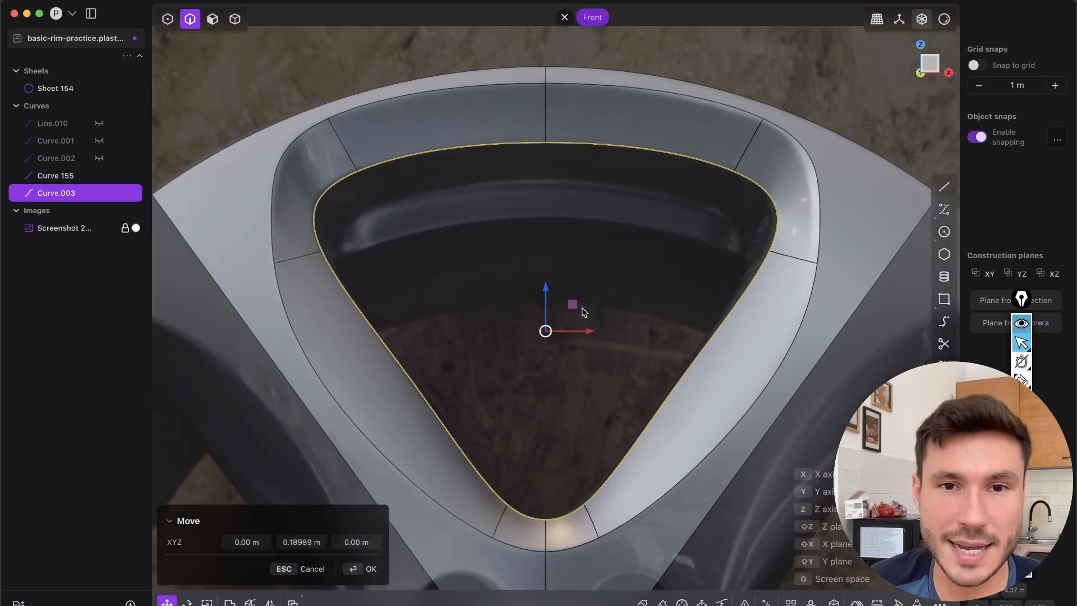
pyautogui.hscroll(-2, 448, 294)
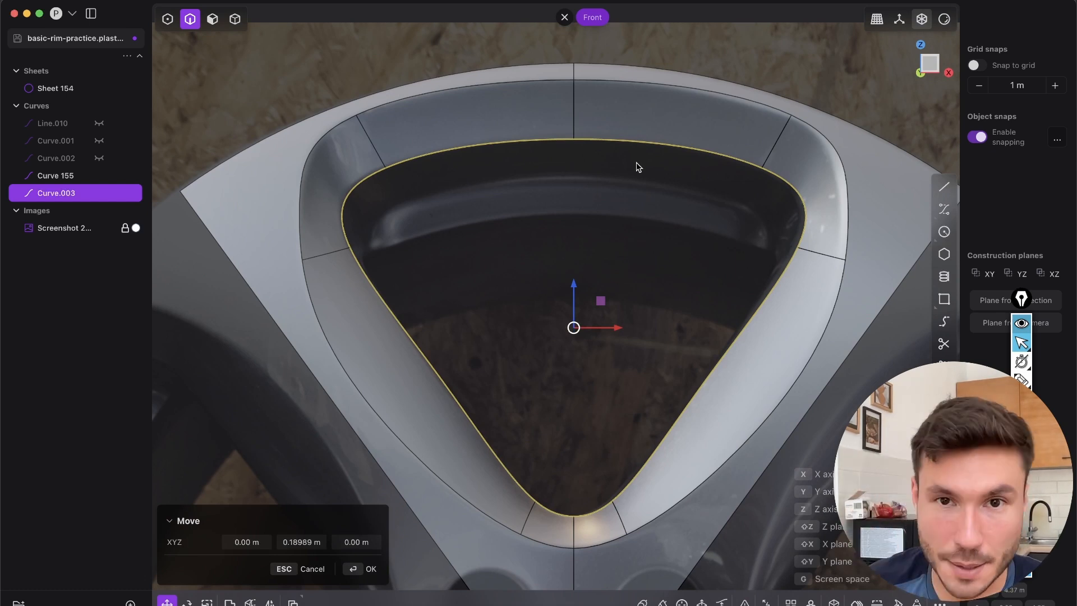
pyautogui.press('s')
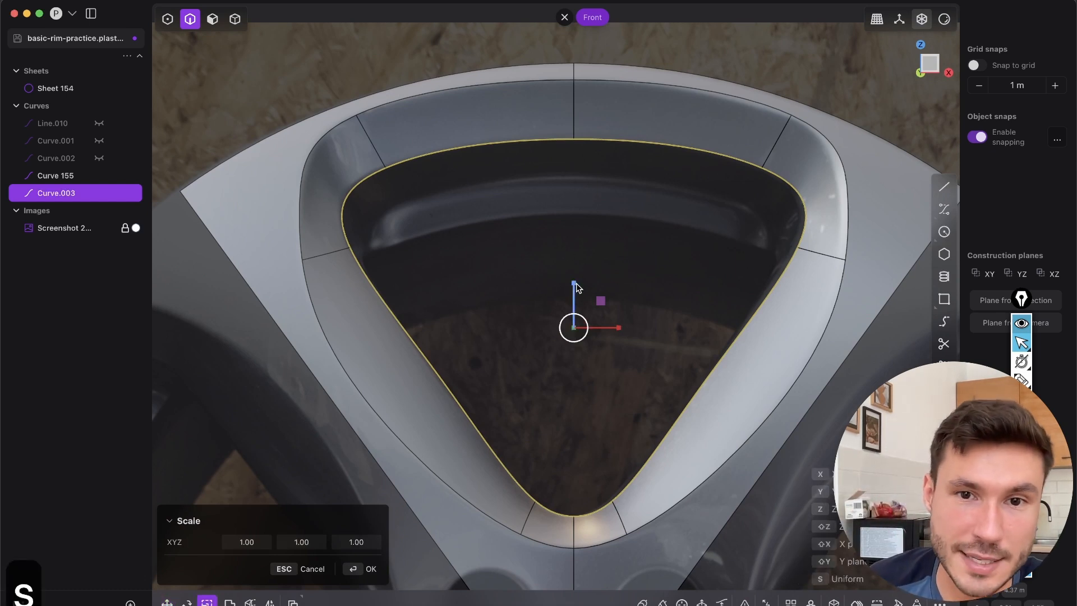
pyautogui.moveTo(575, 283); pyautogui.dragTo(586, 285)
pyautogui.moveTo(617, 328); pyautogui.dragTo(617, 330)
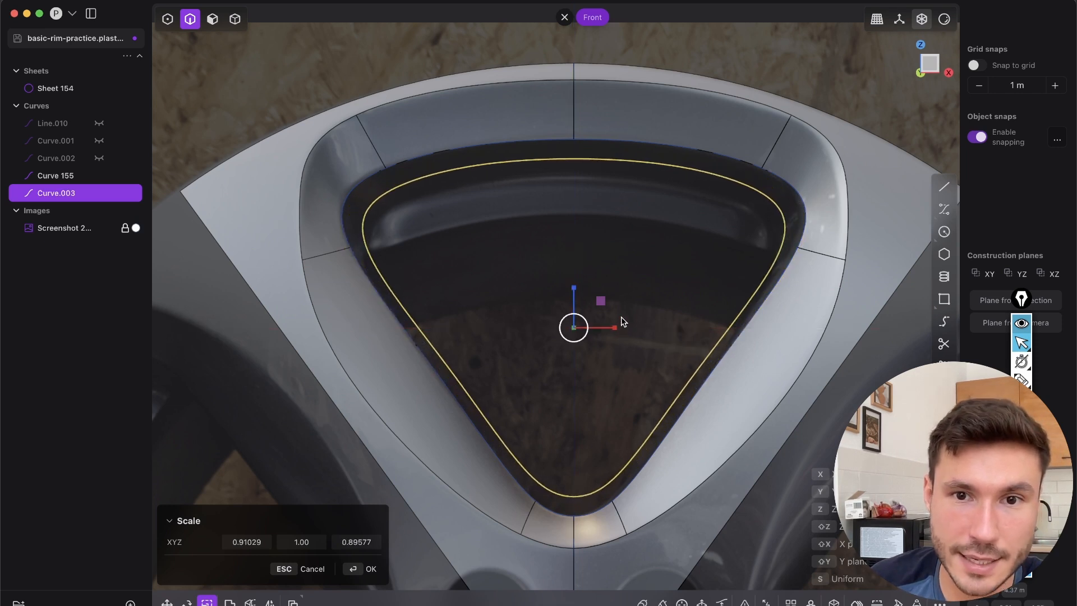
# Lower the copied curve about 0.057 m along Z and scale it uniformly by about 1.003 to match the photo
pyautogui.press('g')
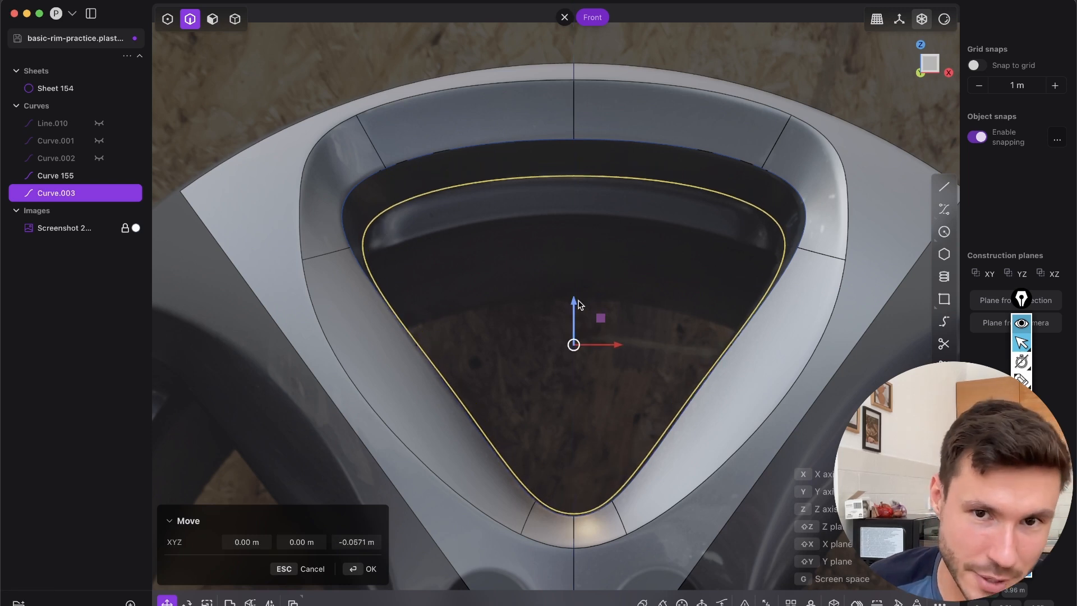
pyautogui.press('s')
pyautogui.press('s')
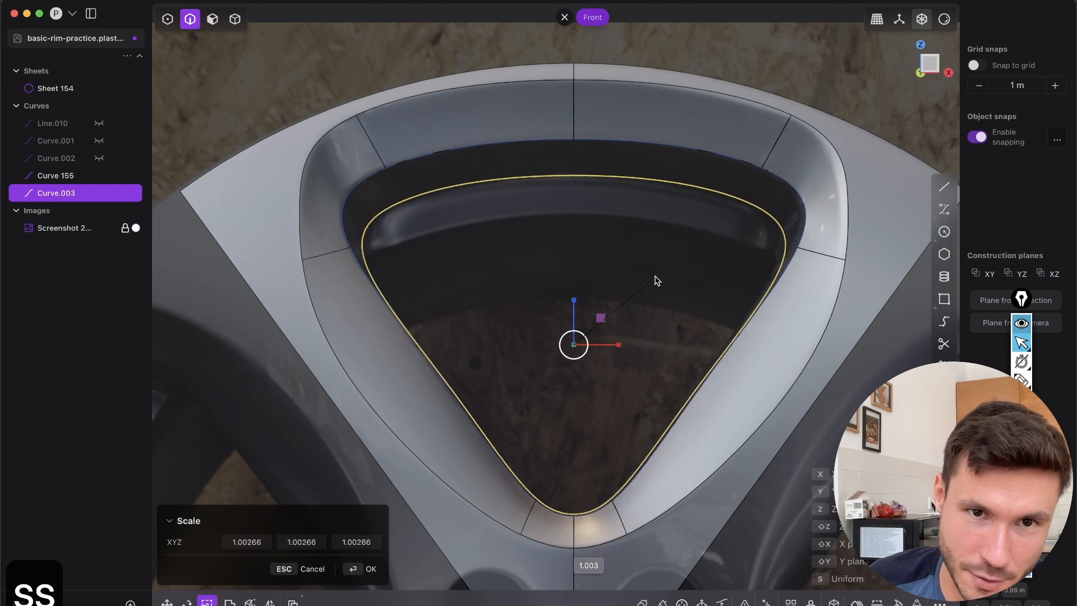
pyautogui.click(654, 277)
pyautogui.moveTo(654, 277); pyautogui.dragTo(716, 144, button='middle')
# Loft a wall between the opening's edge curve and the recessed curve, and delete both profile curves
pyautogui.press('2')
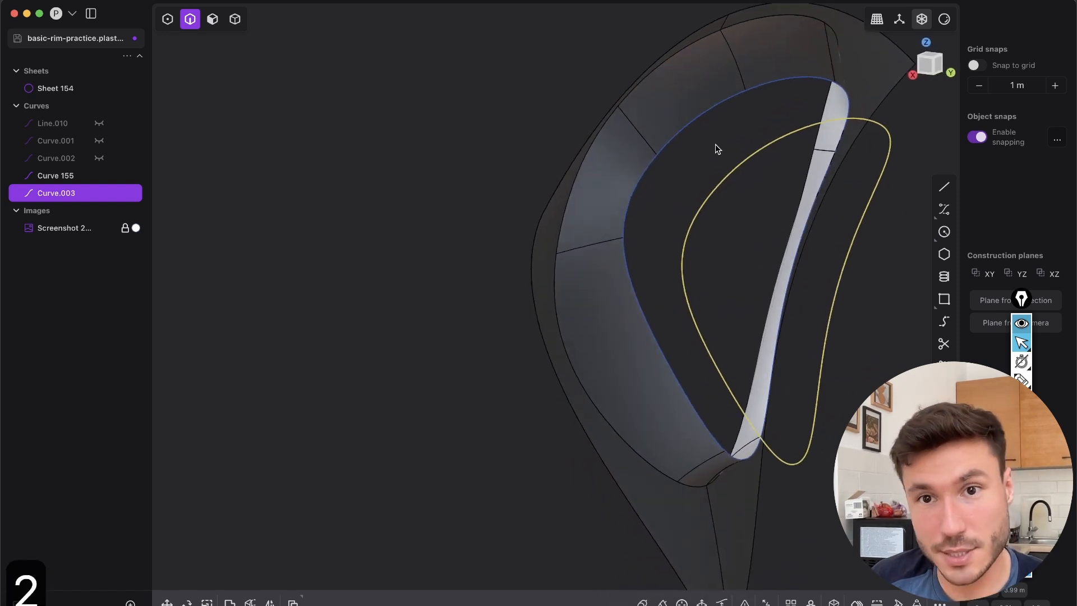
pyautogui.click(709, 115)
pyautogui.keyDown('shift'); pyautogui.moveTo(692, 264); pyautogui.dragTo(591, 267, button='middle'); pyautogui.keyUp('shift')
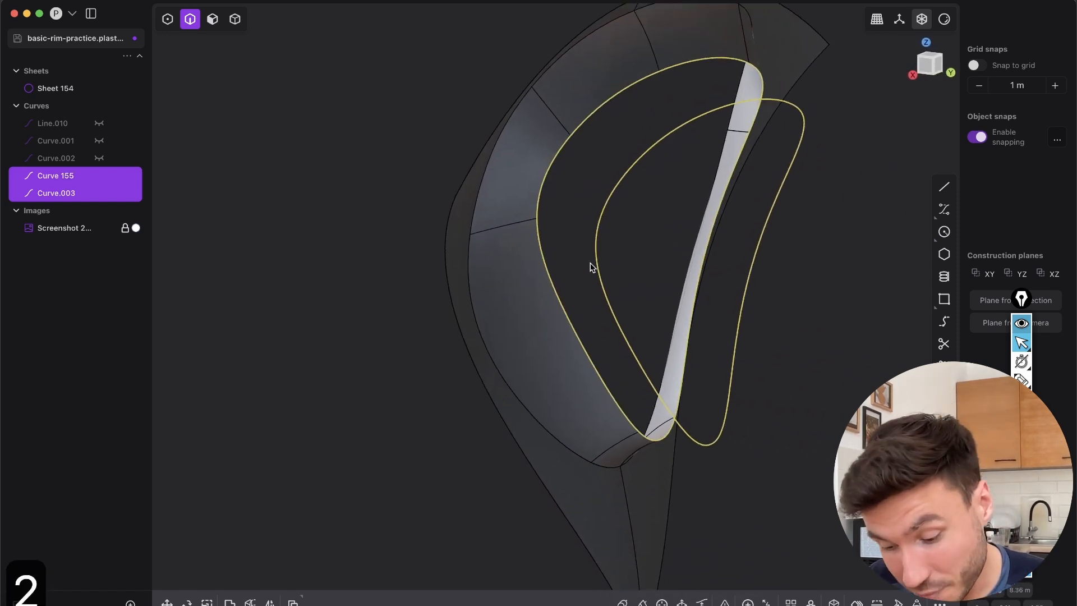
pyautogui.press('l')
pyautogui.moveTo(612, 141); pyautogui.dragTo(733, 145, button='middle')
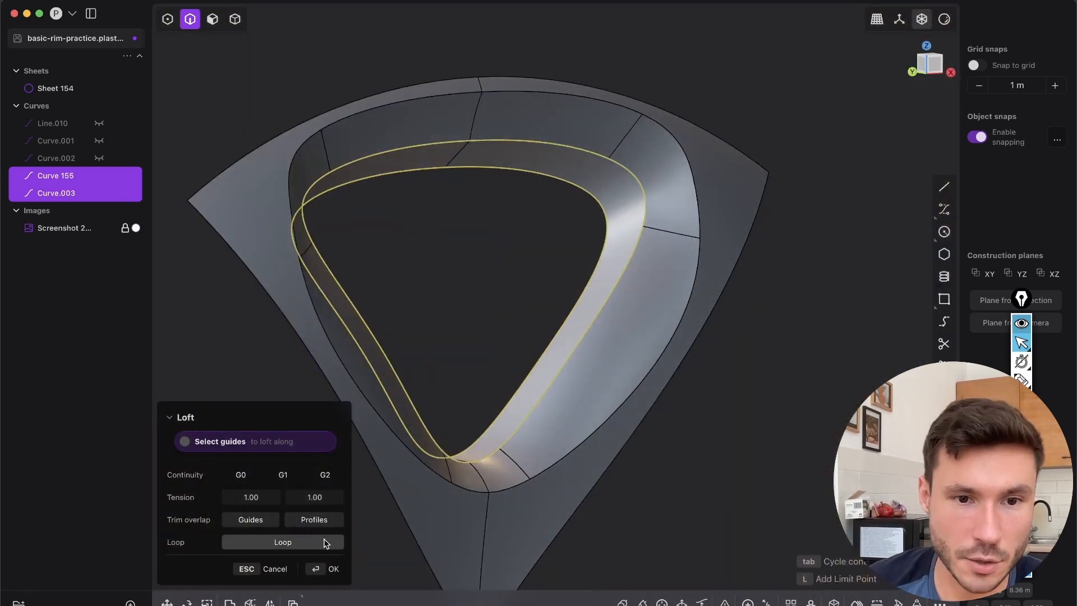
pyautogui.click(331, 568)
pyautogui.press('2')
pyautogui.press('x')
pyautogui.press('x')
# Hide the edge display and join the lofted wall with the spoke sheet
pyautogui.moveTo(608, 161); pyautogui.dragTo(658, 211, button='middle')
pyautogui.hotkey('shift', 'e')
pyautogui.click(235, 20)
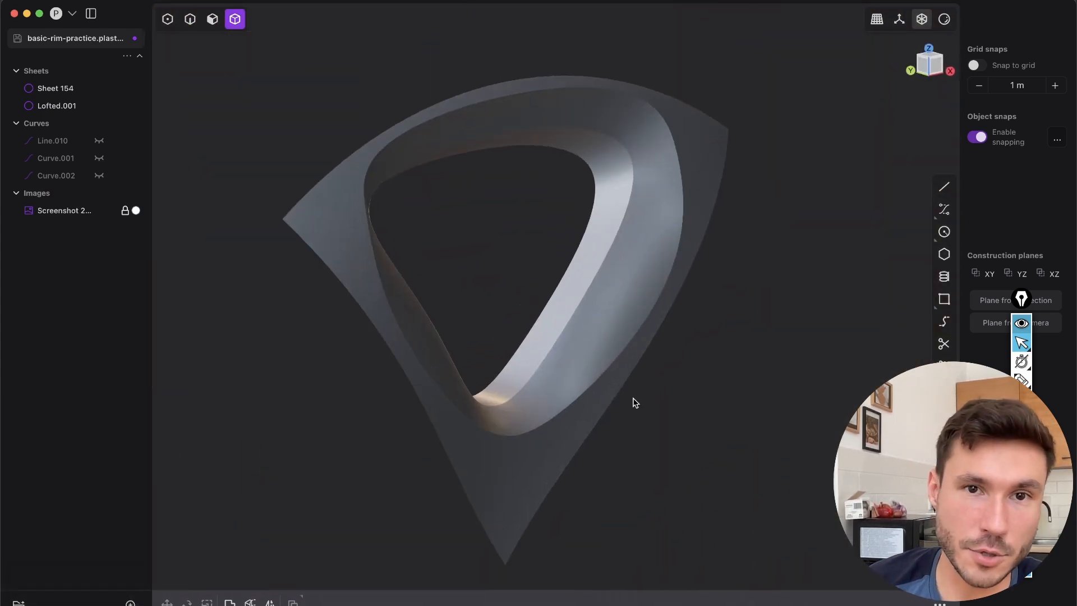
pyautogui.moveTo(729, 440); pyautogui.dragTo(437, 112)
pyautogui.press('j')
pyautogui.scroll(4, 705, 308)
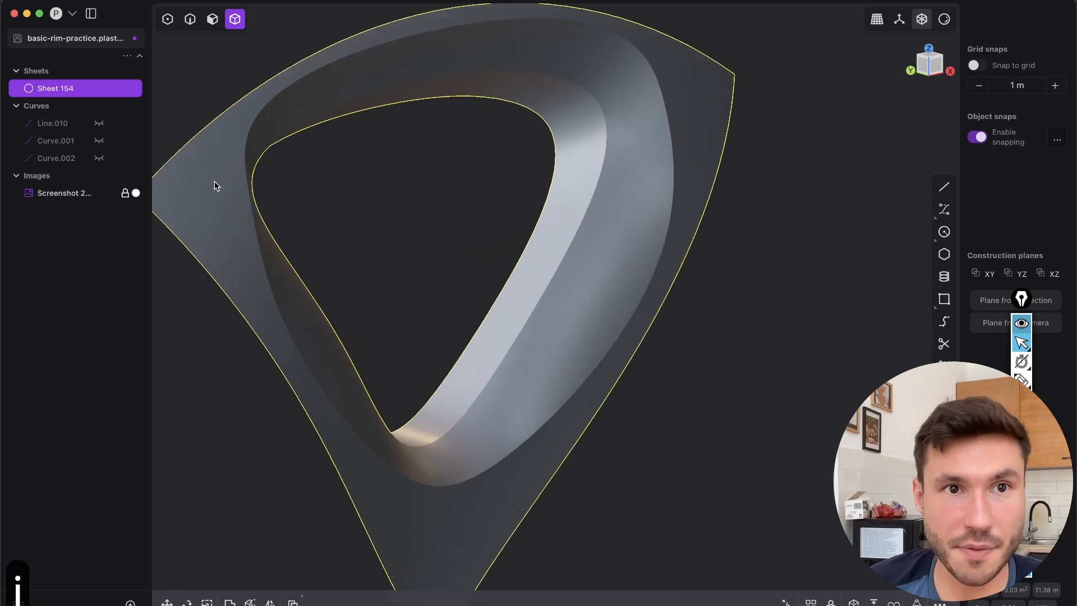
# Turn the edge display back on and fillet the opening's outer edge loop by about 0.05 m
pyautogui.moveTo(670, 173); pyautogui.dragTo(464, 243, button='middle')
pyautogui.scroll(-6, 619, 169)
pyautogui.scroll(6, 512, 219)
pyautogui.moveTo(704, 409); pyautogui.dragTo(592, 277, button='middle')
pyautogui.scroll(3, 524, 283)
pyautogui.click(190, 20)
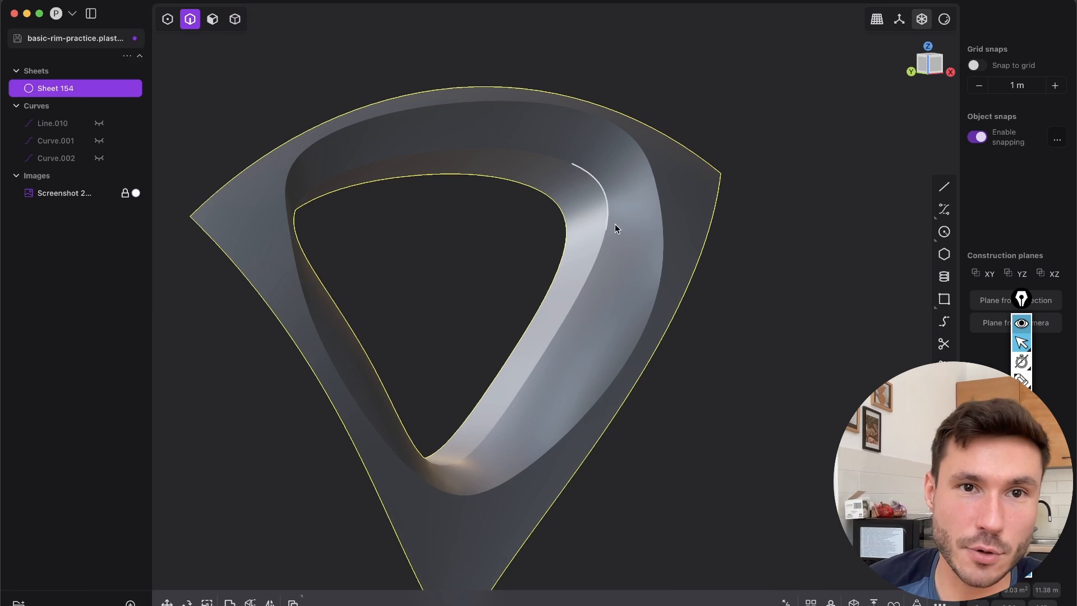
pyautogui.scroll(2, 628, 255)
pyautogui.click(672, 209)
pyautogui.hotkey('shift', 'e')
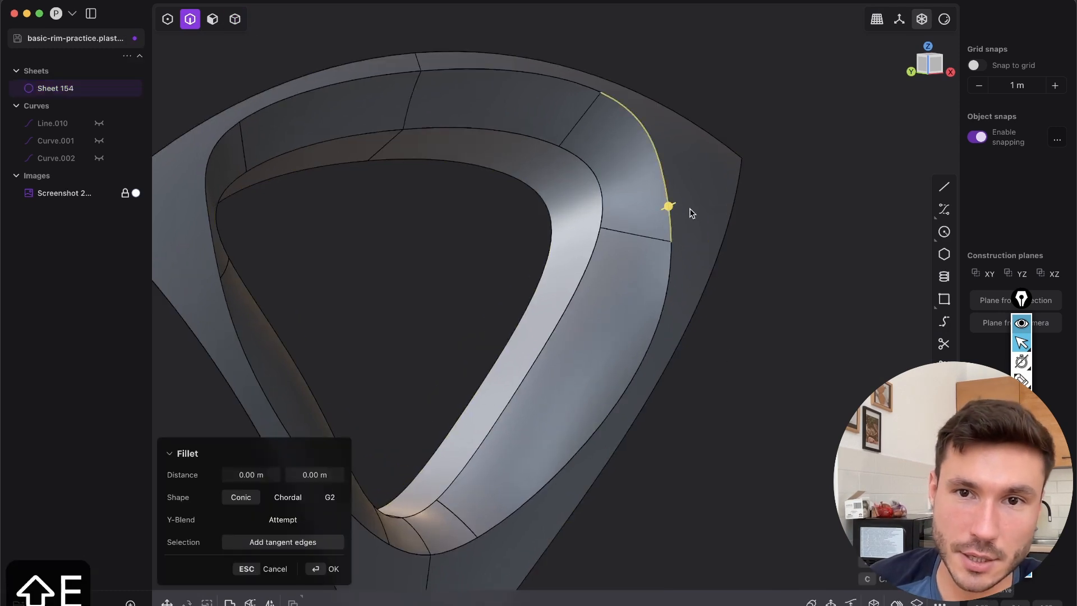
pyautogui.moveTo(671, 212); pyautogui.dragTo(678, 219)
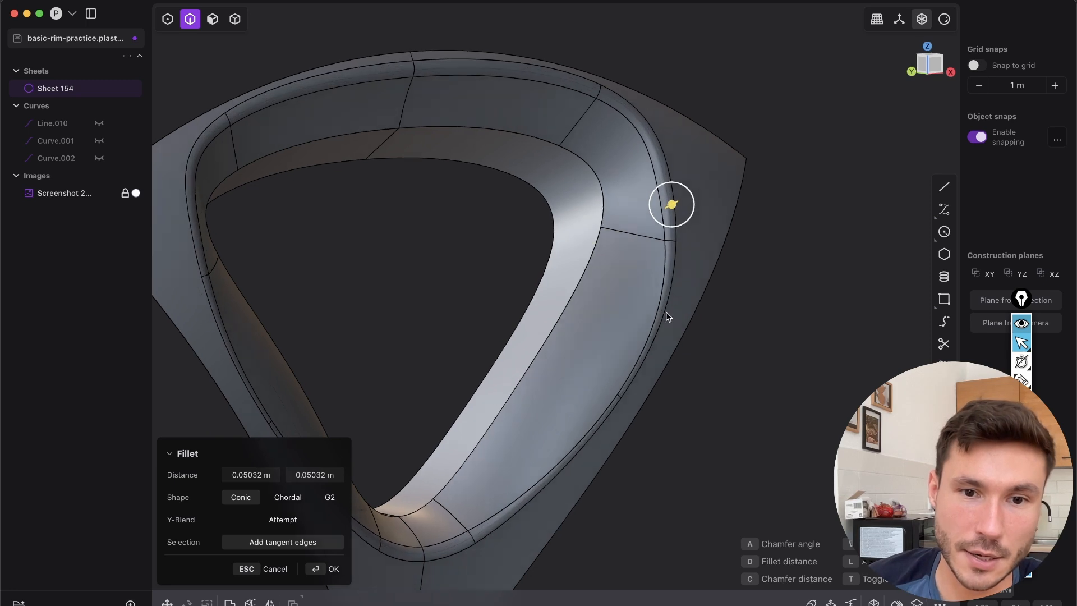
# Switch the outer edge fillet to the Chordal shape, reduce it to about 0.041 m and apply it
pyautogui.keyDown('shift'); pyautogui.moveTo(373, 531); pyautogui.dragTo(494, 400, button='middle'); pyautogui.keyUp('shift')
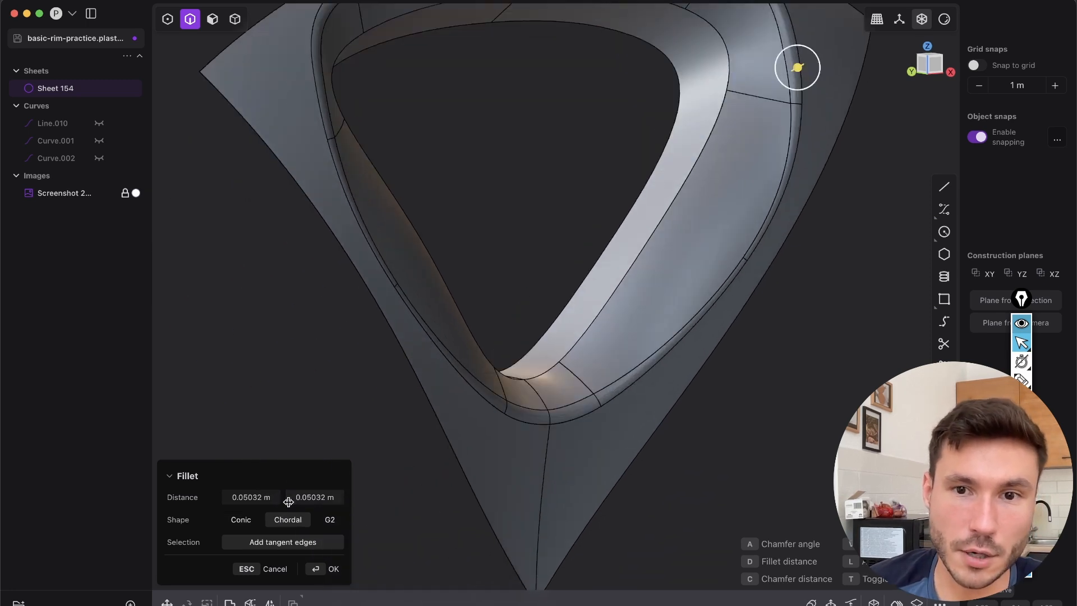
pyautogui.click(288, 498)
pyautogui.scroll(5, 704, 373)
pyautogui.keyDown('shift'); pyautogui.moveTo(720, 141); pyautogui.dragTo(706, 261, button='middle'); pyautogui.keyUp('shift')
pyautogui.scroll(5, 705, 262)
pyautogui.moveTo(711, 255); pyautogui.dragTo(716, 255)
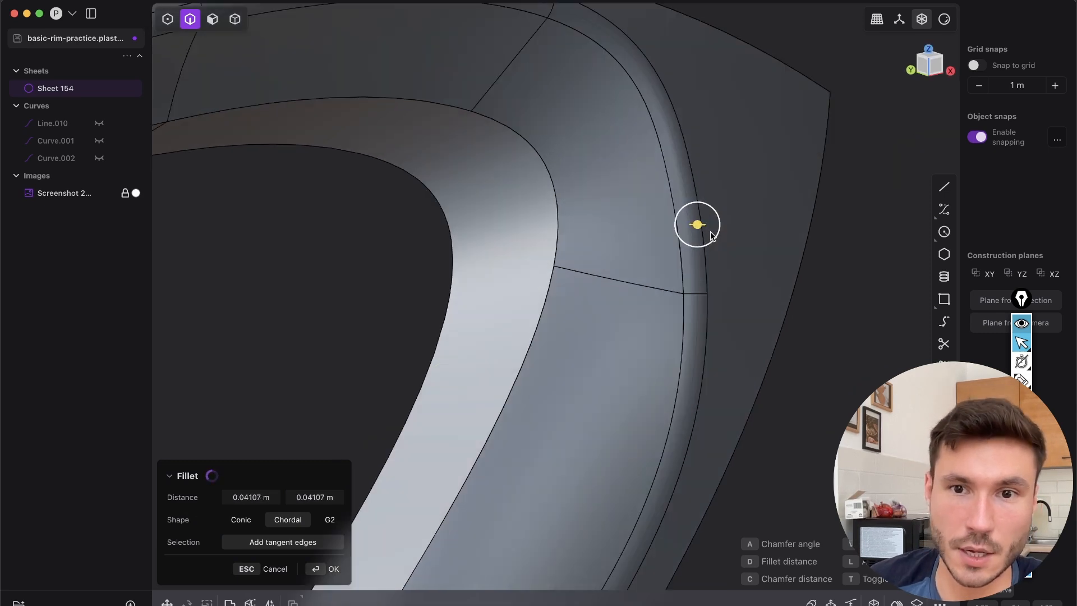
pyautogui.press('Return')
# Fillet the inner edge loop between the sloped wall and the lofted wall by about 0.035 m
pyautogui.scroll(-5, 806, 212)
pyautogui.hotkey('shift', 'e')
pyautogui.moveTo(805, 211); pyautogui.dragTo(577, 240, button='middle')
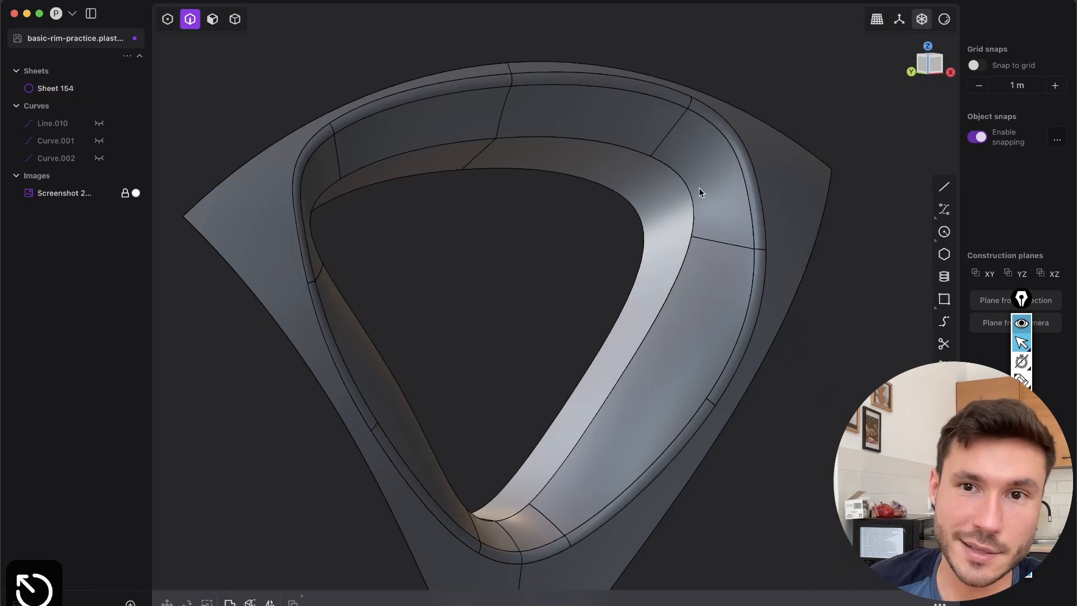
pyautogui.click(686, 188)
pyautogui.press('b')
pyautogui.moveTo(680, 190)
pyautogui.mouseDown(button='middle')
pyautogui.moveTo(639, 204)
pyautogui.moveTo(682, 187)
pyautogui.mouseUp(button='middle')
pyautogui.moveTo(683, 190); pyautogui.dragTo(684, 189)
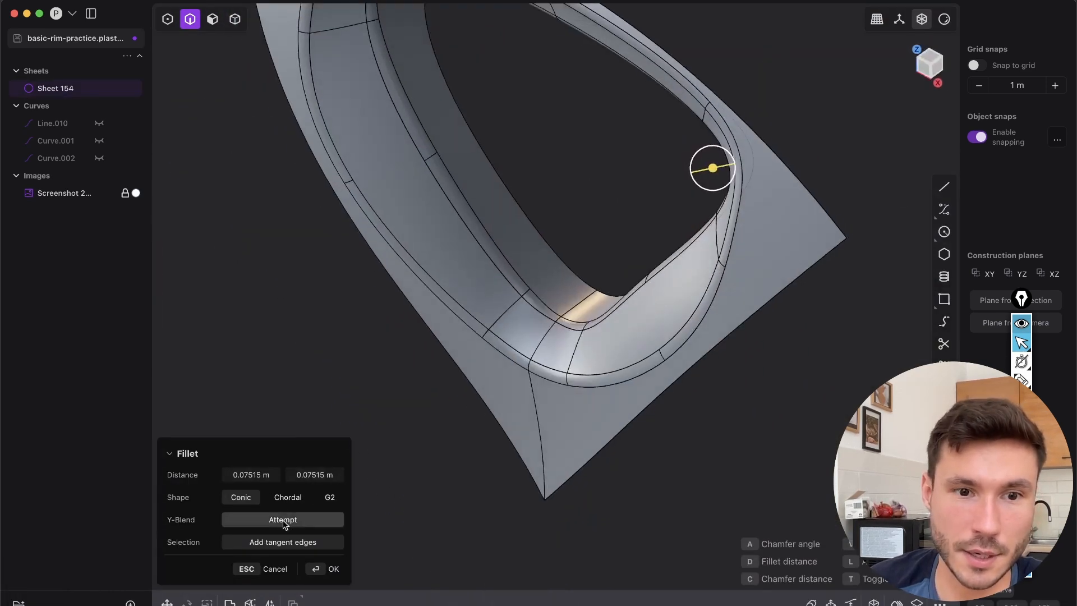
# Switch the inner edge fillet to the Chordal shape, reduce it to about 0.025 m and apply it
pyautogui.click(288, 497)
pyautogui.moveTo(587, 302); pyautogui.dragTo(563, 504, button='middle')
pyautogui.moveTo(631, 223); pyautogui.dragTo(623, 225)
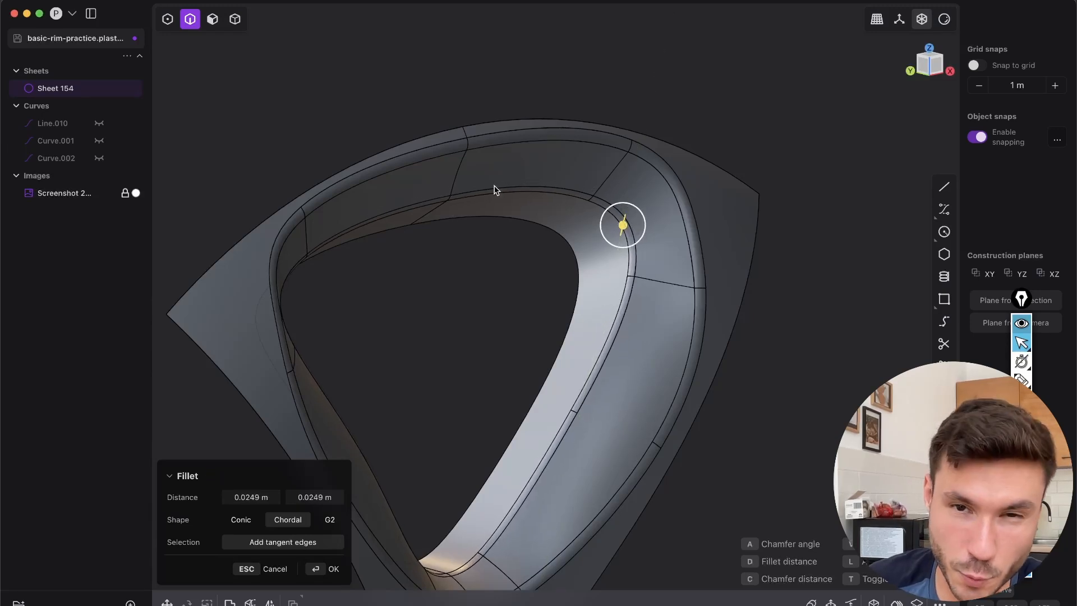
pyautogui.keyDown('shift'); pyautogui.moveTo(703, 262); pyautogui.dragTo(820, 266, button='middle'); pyautogui.keyUp('shift')
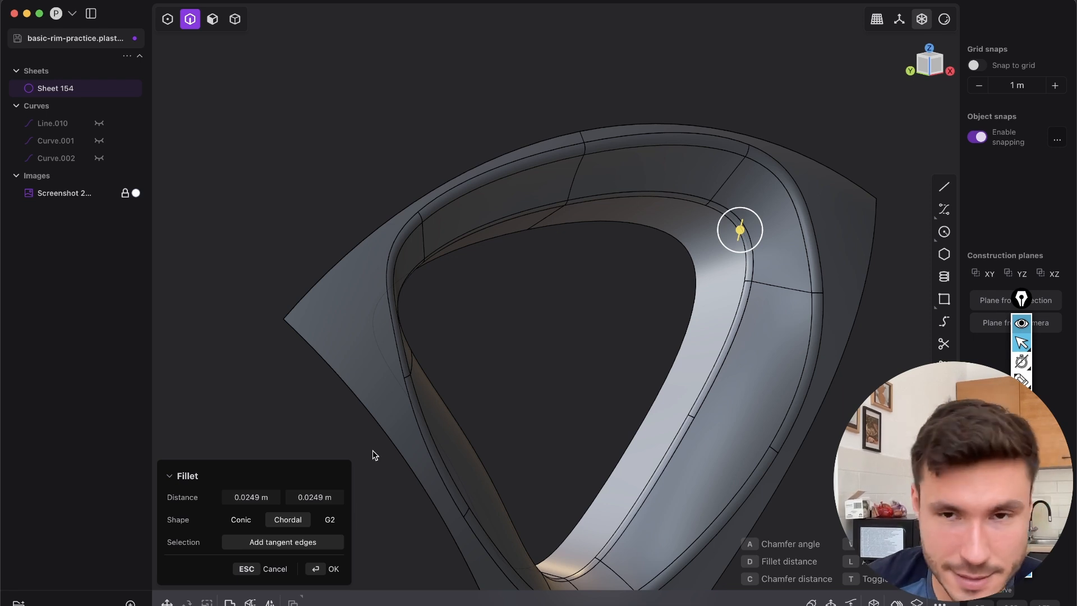
pyautogui.click(337, 573)
# Examine both filleted edge loops of the spoke opening with the edge display toggled off and on
pyautogui.keyDown('shift'); pyautogui.moveTo(720, 424); pyautogui.dragTo(602, 365, button='middle'); pyautogui.keyUp('shift')
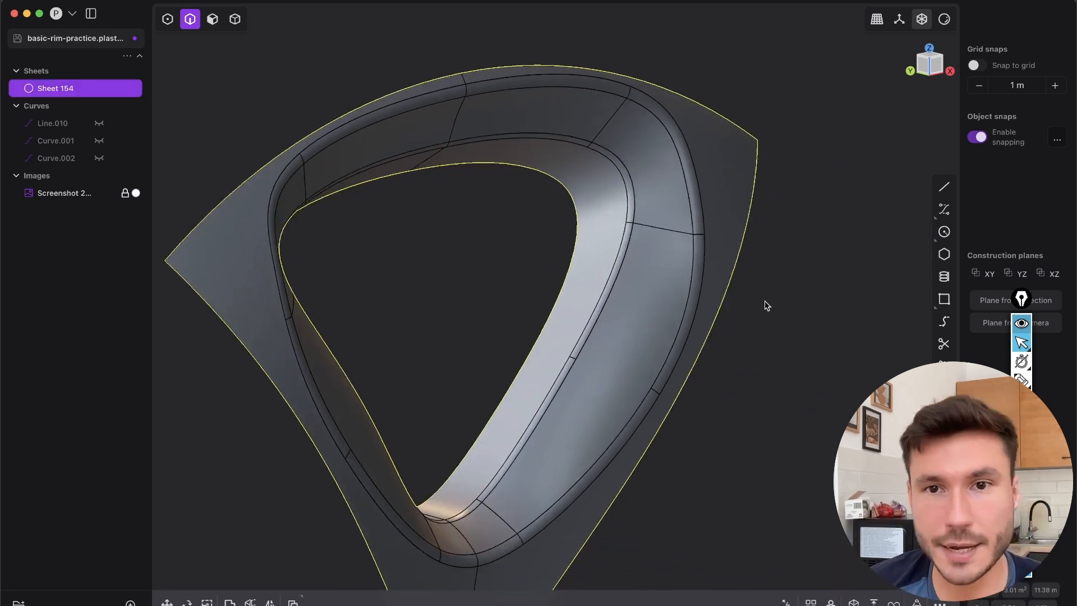
pyautogui.click(767, 303)
pyautogui.hotkey('shift', 'e')
pyautogui.scroll(-10, 604, 285)
pyautogui.moveTo(687, 306); pyautogui.dragTo(698, 329, button='middle')
pyautogui.hotkey('shift', 'e')
pyautogui.scroll(5, 698, 329)
pyautogui.keyDown('shift'); pyautogui.moveTo(450, 197); pyautogui.dragTo(472, 187, button='middle'); pyautogui.keyUp('shift')
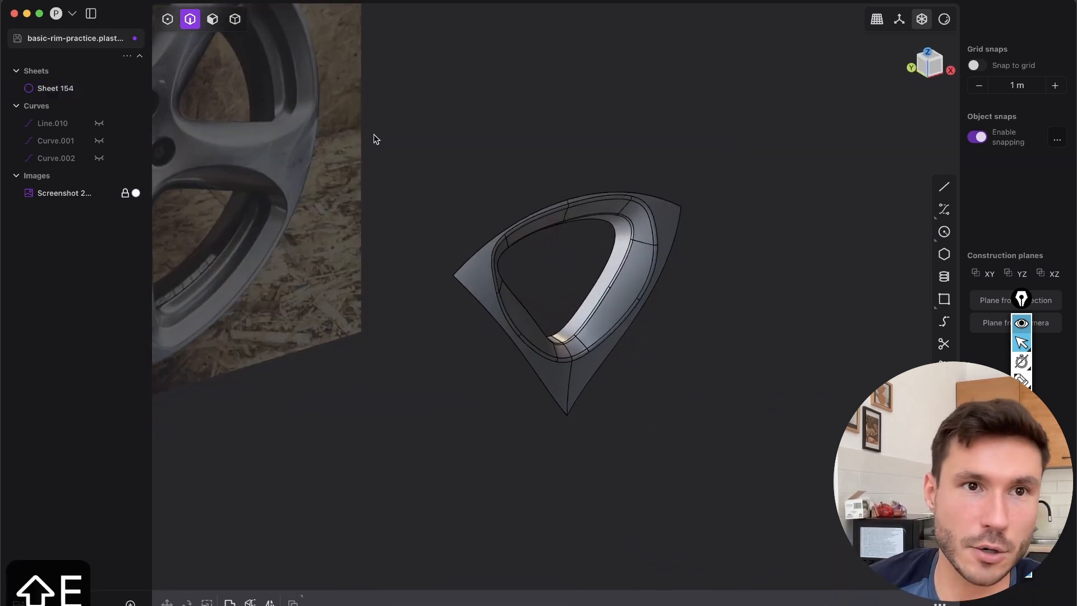
# Radially array the spoke opening sheet around the hub centre with 5 copies over 360 degrees
pyautogui.click(235, 23)
pyautogui.moveTo(710, 495); pyautogui.dragTo(511, 190)
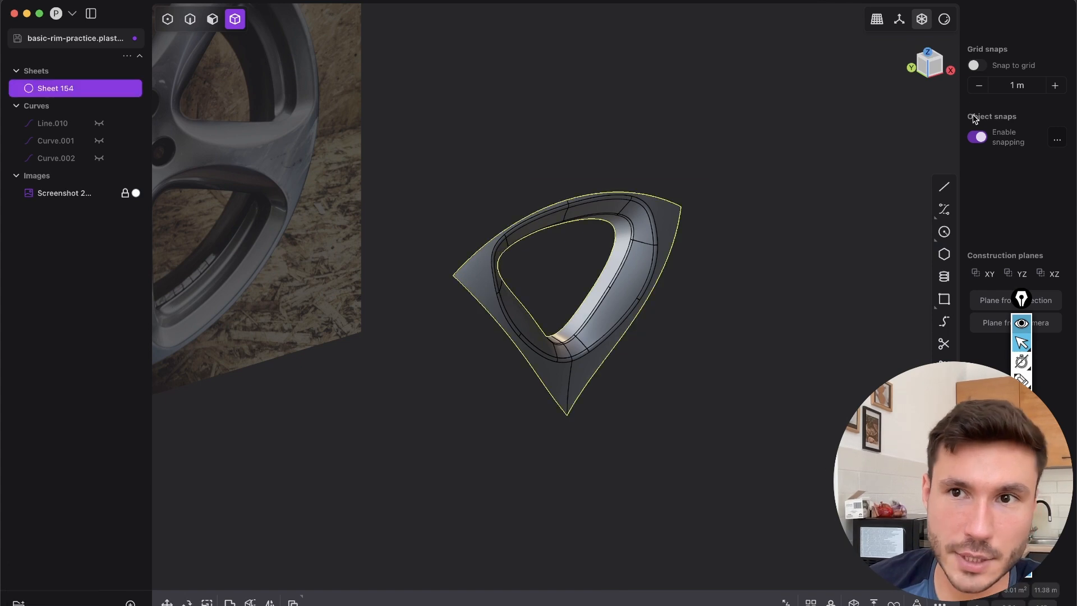
pyautogui.click(940, 72)
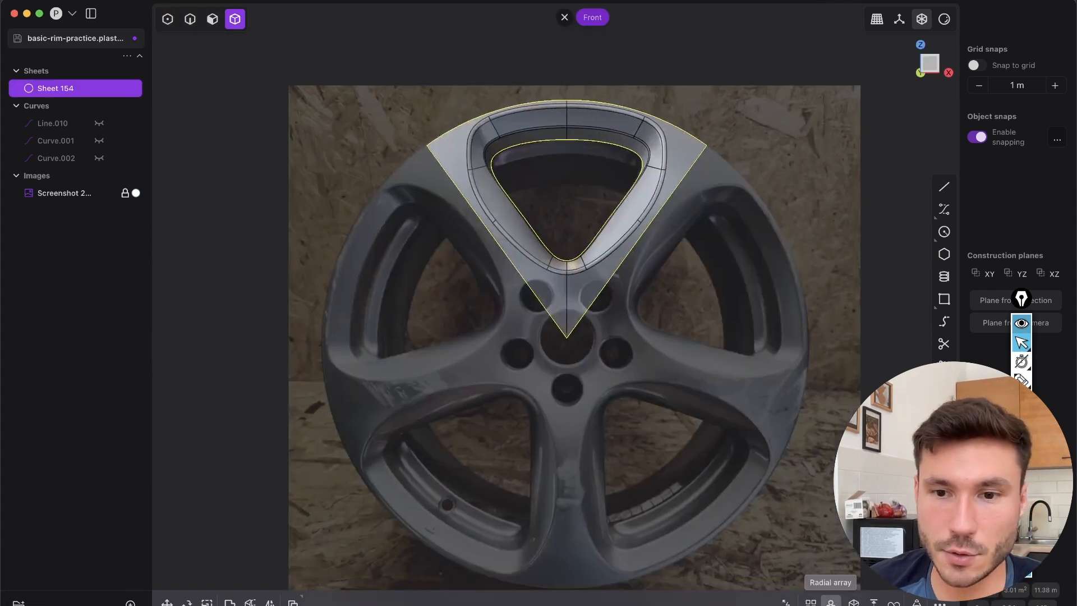
pyautogui.click(831, 602)
pyautogui.click(566, 338)
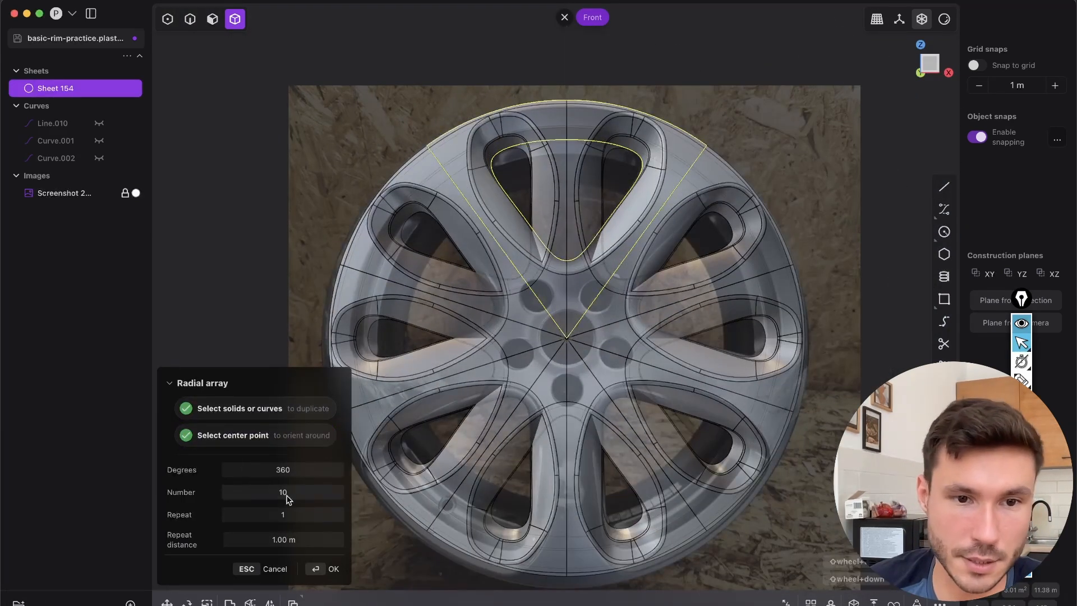
pyautogui.click(283, 496)
pyautogui.write('5')
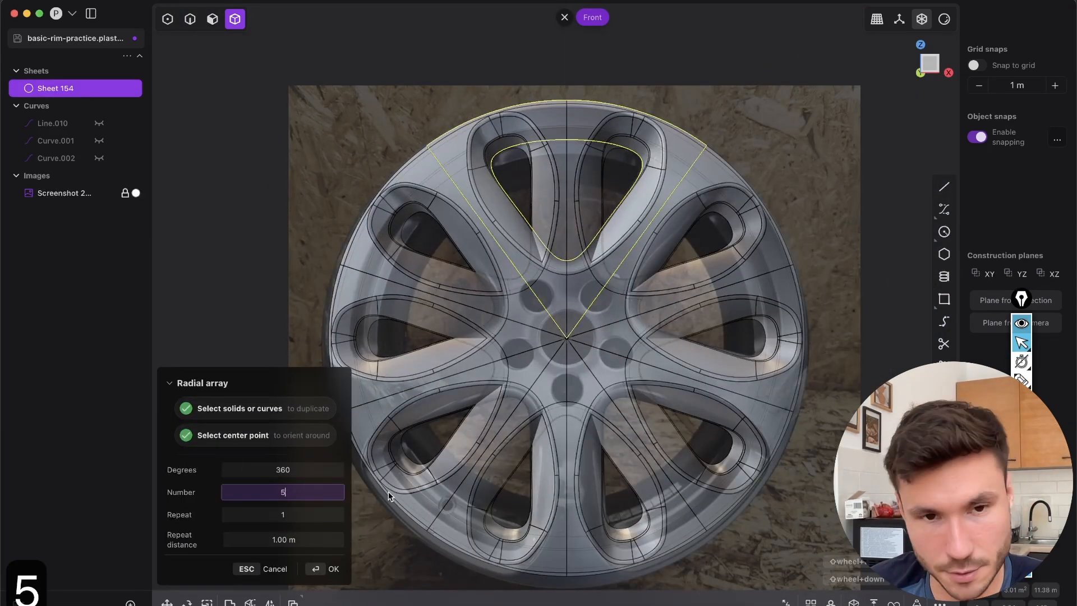
pyautogui.click(326, 577)
# Join the five arrayed segments into one sheet and switch off the edge display
pyautogui.moveTo(326, 577); pyautogui.dragTo(566, 351, button='middle')
pyautogui.press('j')
pyautogui.hotkey('shift', 'e')
# Examine the joined rim surface from several angles under the dark metallic and red matcaps, comparing it with the reference photo
pyautogui.scroll(5, 640, 275)
pyautogui.click(944, 20)
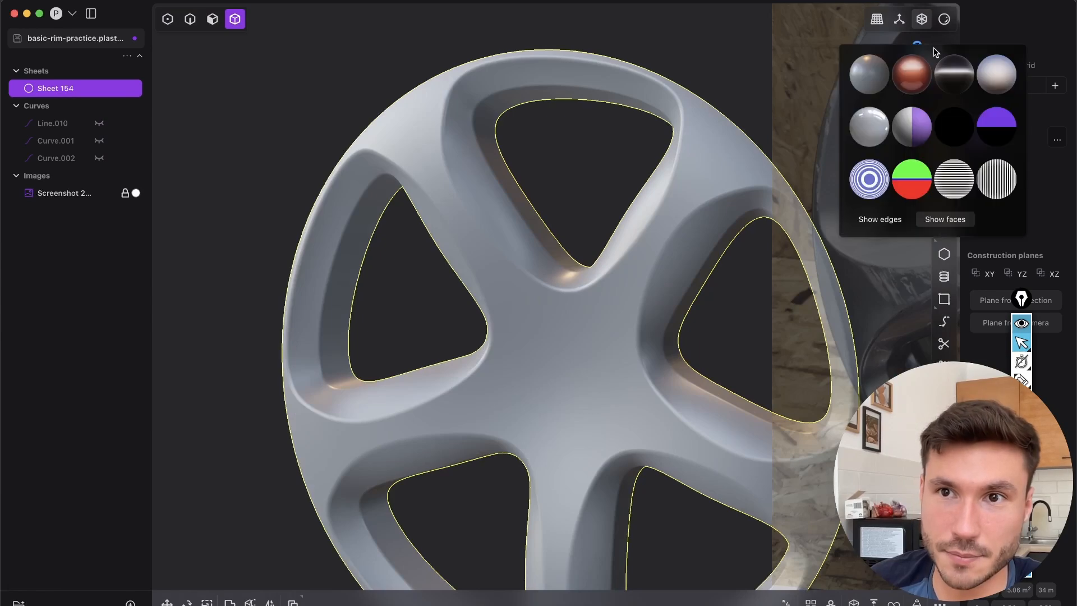
pyautogui.click(954, 74)
pyautogui.moveTo(645, 279); pyautogui.dragTo(676, 216, button='middle')
pyautogui.scroll(-10, 620, 290)
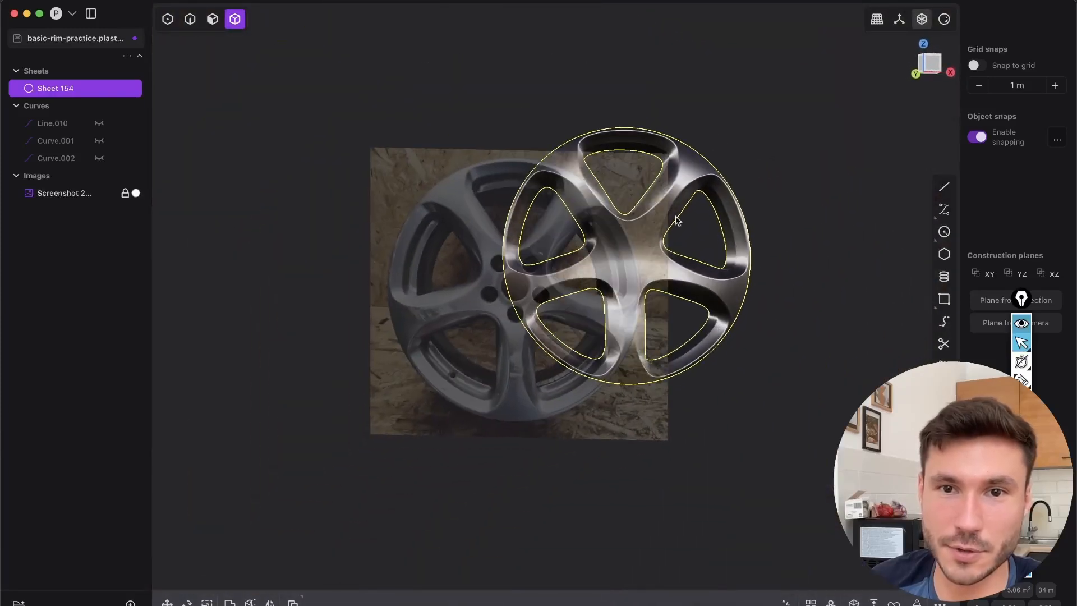
pyautogui.click(944, 19)
pyautogui.click(918, 72)
pyautogui.scroll(6, 590, 272)
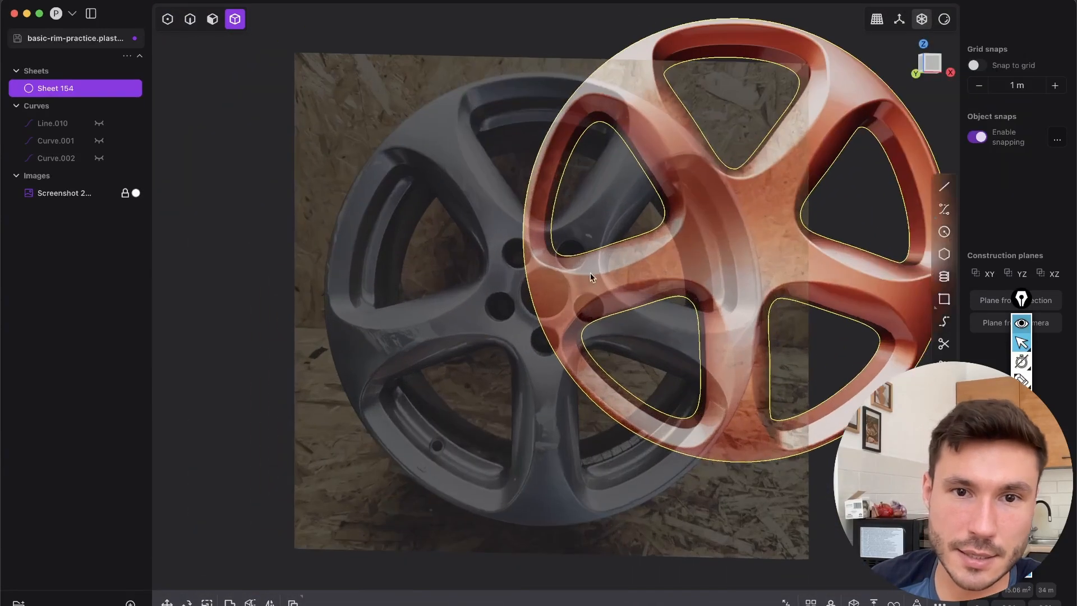
pyautogui.scroll(3, 602, 291)
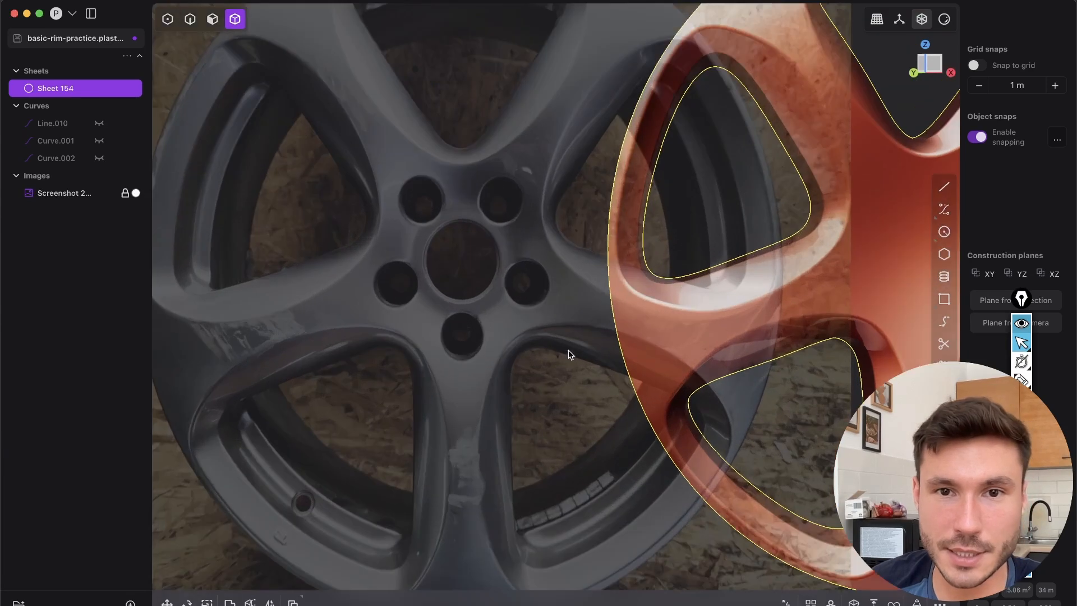
pyautogui.scroll(-5, 464, 428)
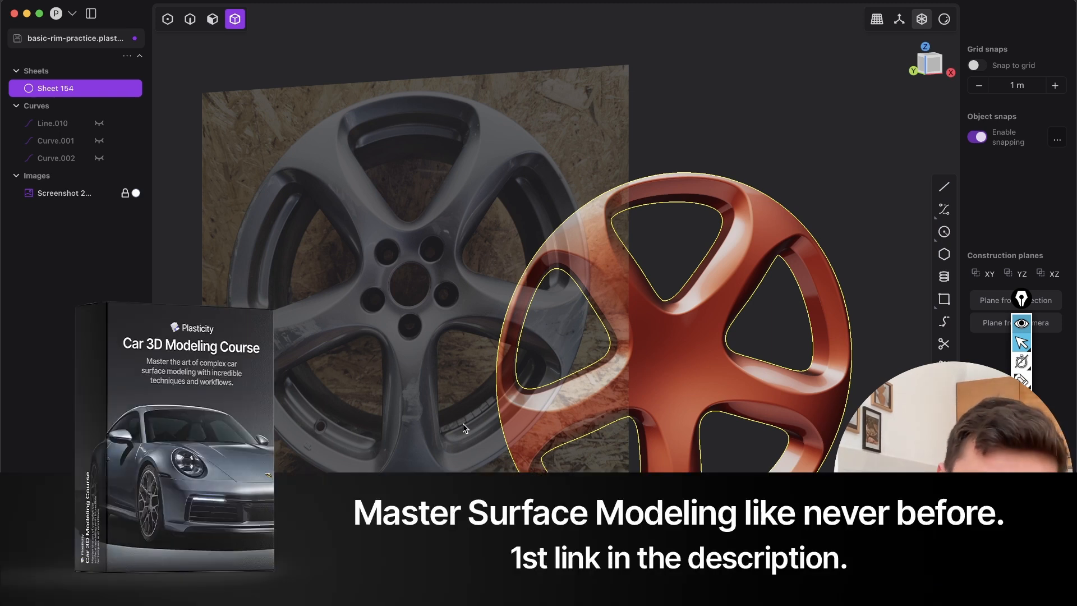
pyautogui.moveTo(620, 376); pyautogui.dragTo(678, 382, button='middle')
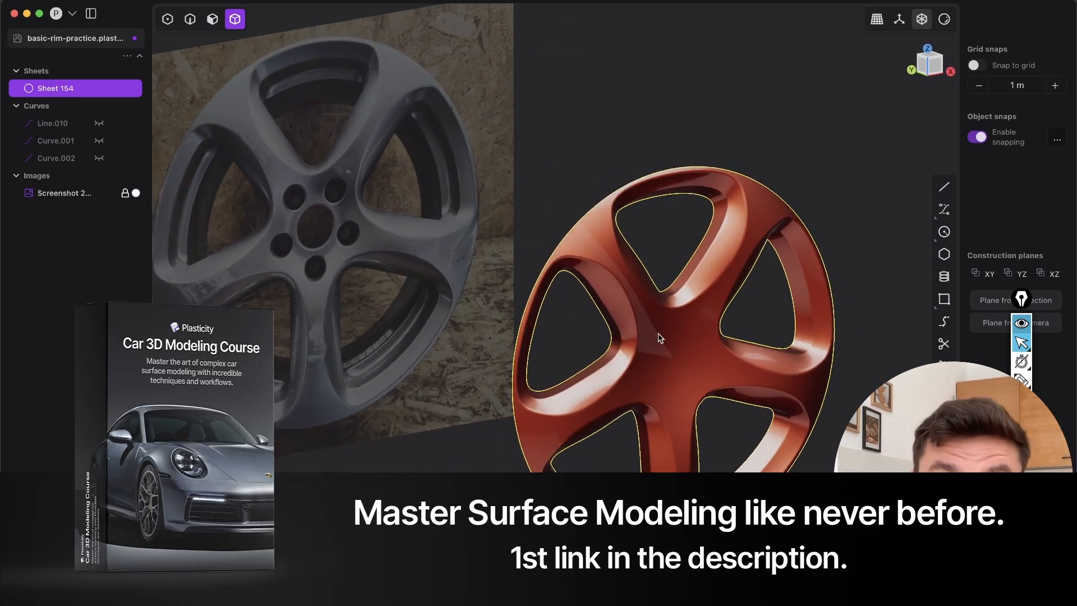
pyautogui.scroll(3, 655, 376)
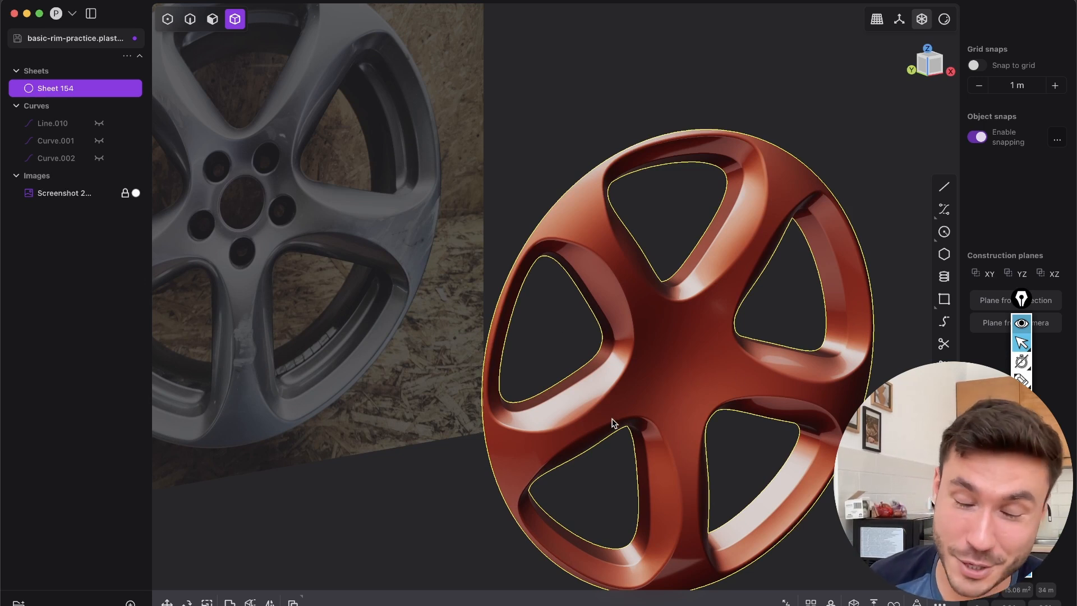
pyautogui.moveTo(675, 353); pyautogui.dragTo(905, 210, button='middle')
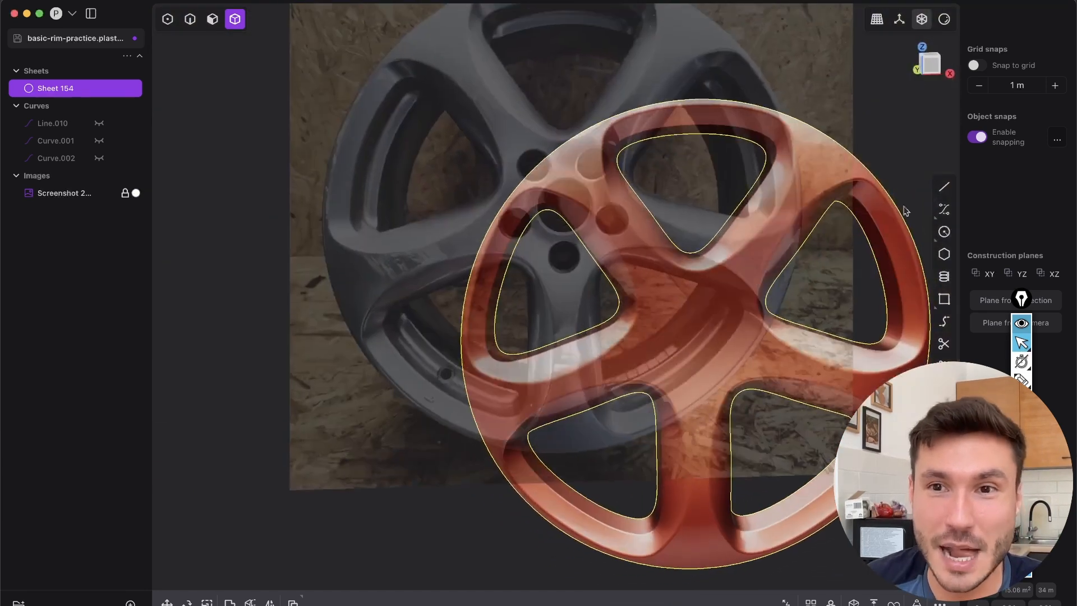
# With edges displayed in the front view, draw a circle of about 0.26 m radius at the hub centre over the centre bore
pyautogui.click(932, 67)
pyautogui.scroll(5, 589, 314)
pyautogui.hotkey('shift', 'e')
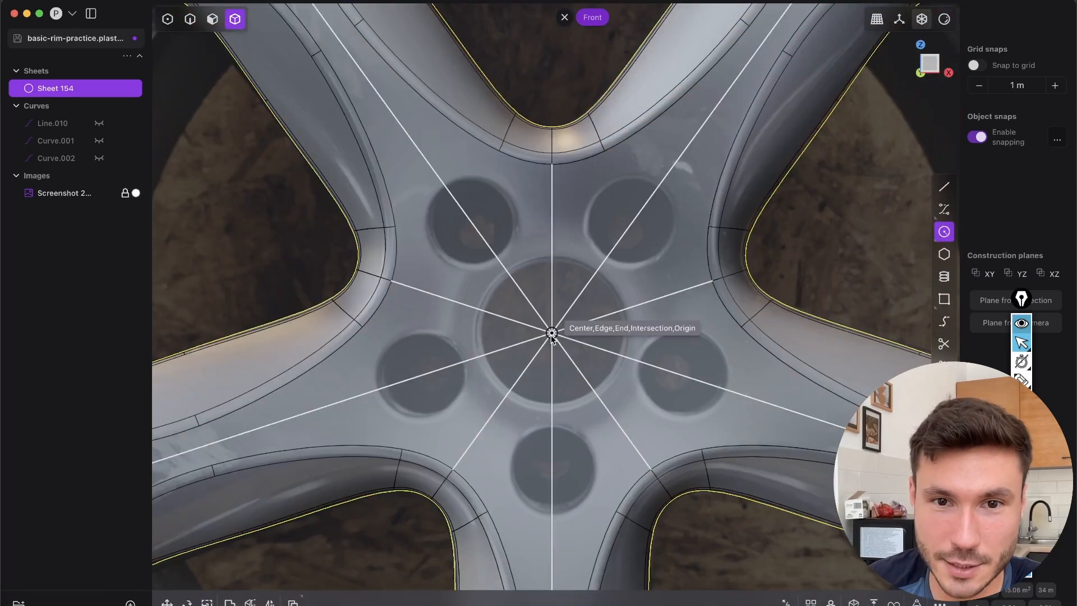
pyautogui.click(552, 334)
pyautogui.click(554, 258)
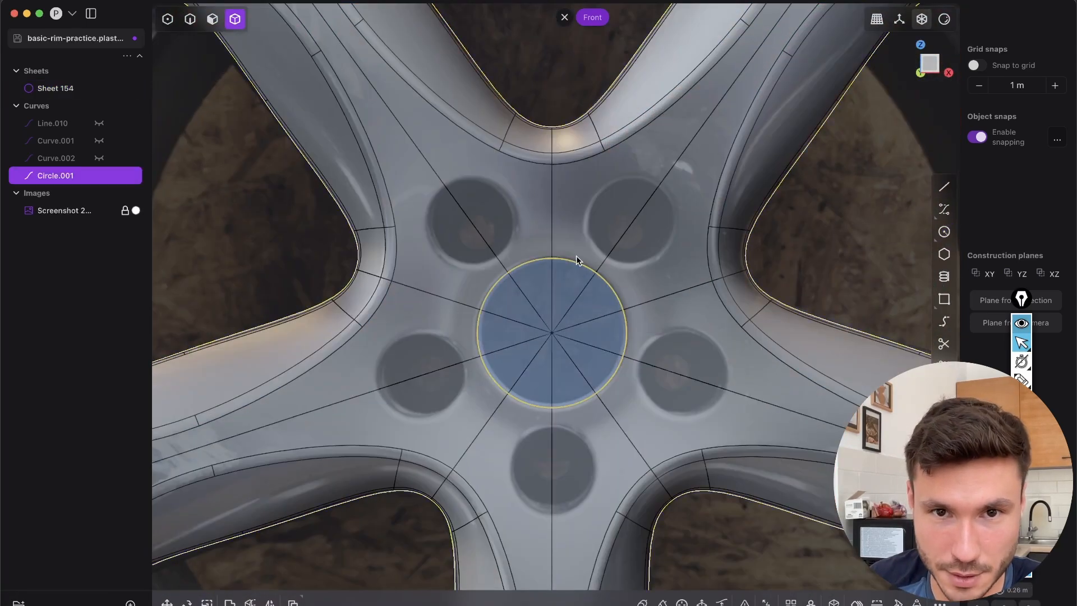
# Duplicate the hub circle onto the upper-right lug hole, about 0.284 m in X and 0.391 m in Z, and scale it to about 0.59
pyautogui.hotkey('shift', 'd')
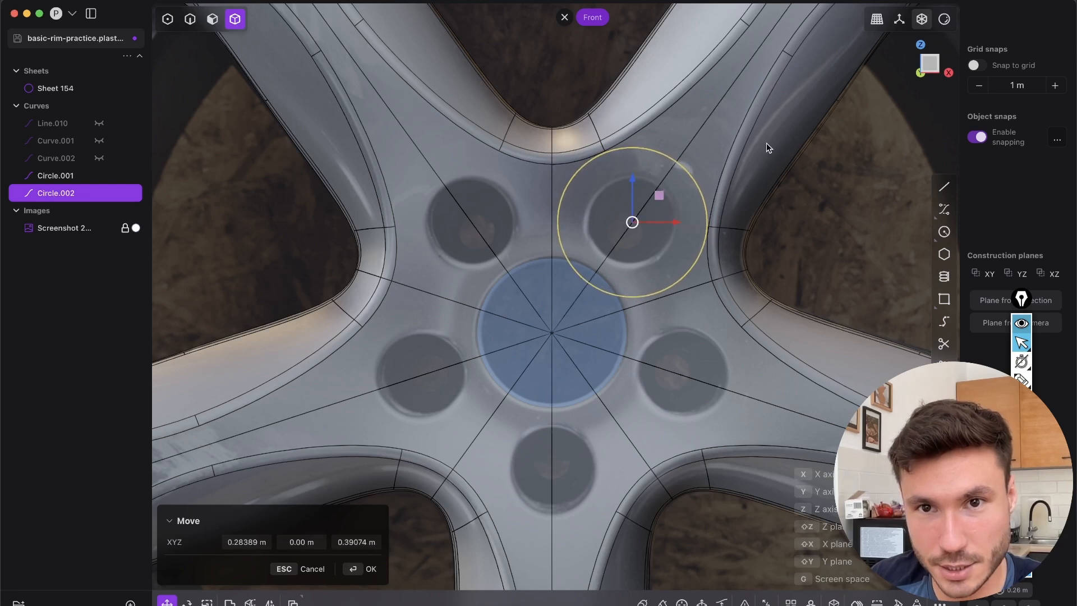
pyautogui.press('s')
pyautogui.press('s')
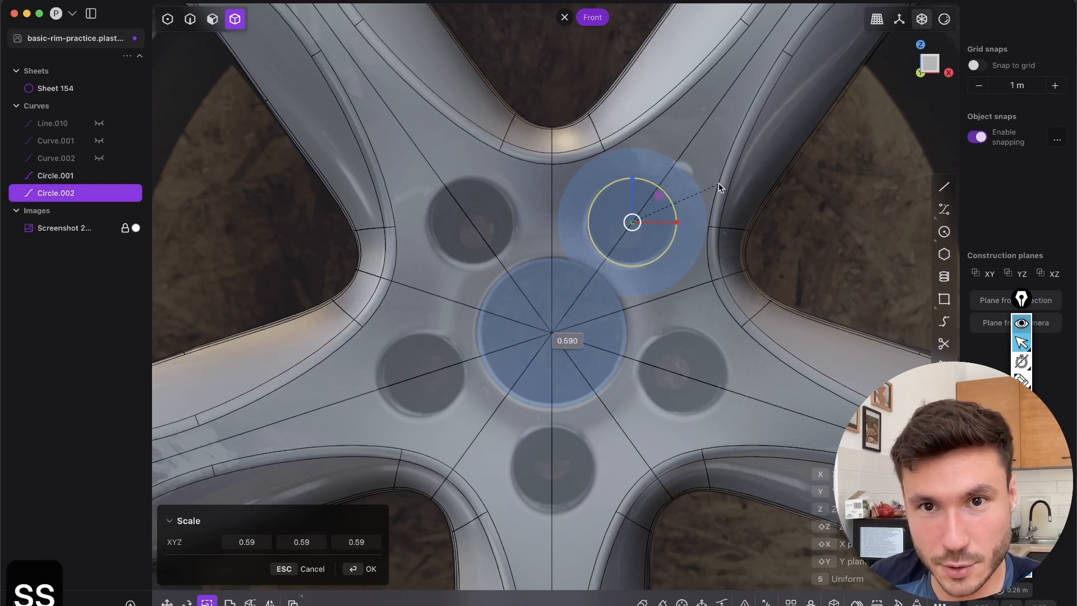
pyautogui.click(719, 179)
pyautogui.keyDown('shift'); pyautogui.moveTo(665, 255); pyautogui.dragTo(696, 247, button='middle'); pyautogui.keyUp('shift')
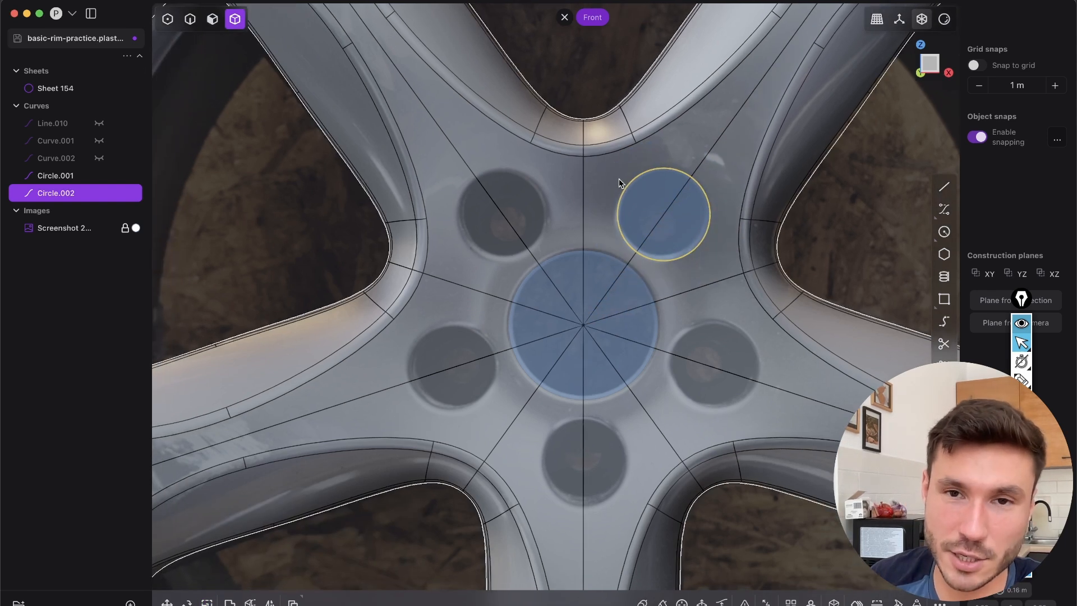
# Radially array the lug hole circle around the hub centre with 5 copies over 360 degrees
pyautogui.click(810, 603)
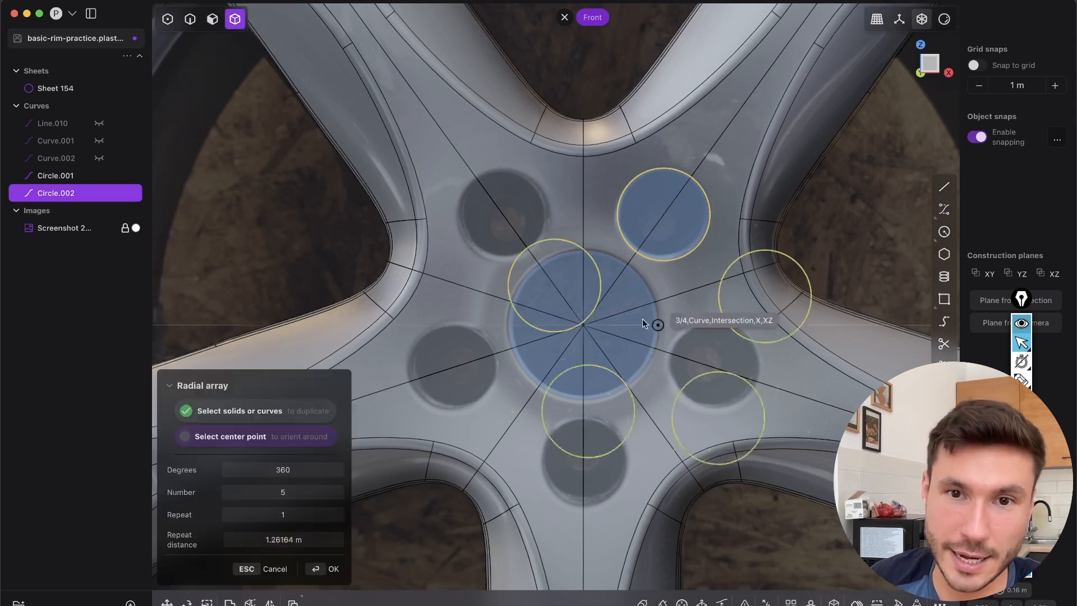
pyautogui.click(583, 325)
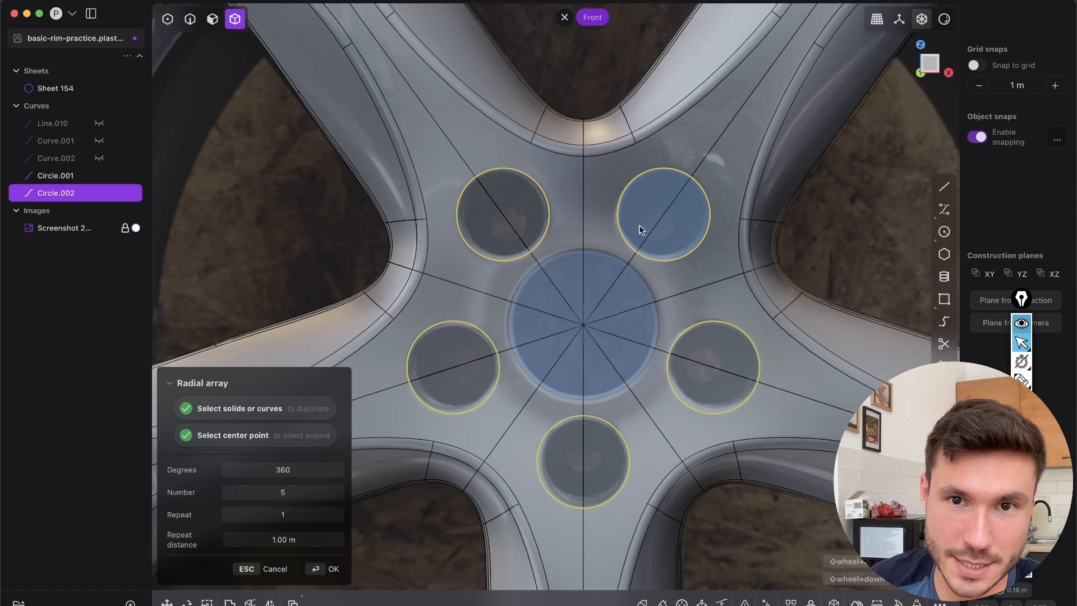
pyautogui.press('Return')
# Move the hub circle and all five lug hole circles about 0.49 m along negative Y, in front of the rim
pyautogui.moveTo(592, 365); pyautogui.dragTo(610, 243, button='middle')
pyautogui.press('2')
pyautogui.keyDown('shift'); pyautogui.click(605, 250); pyautogui.keyUp('shift')
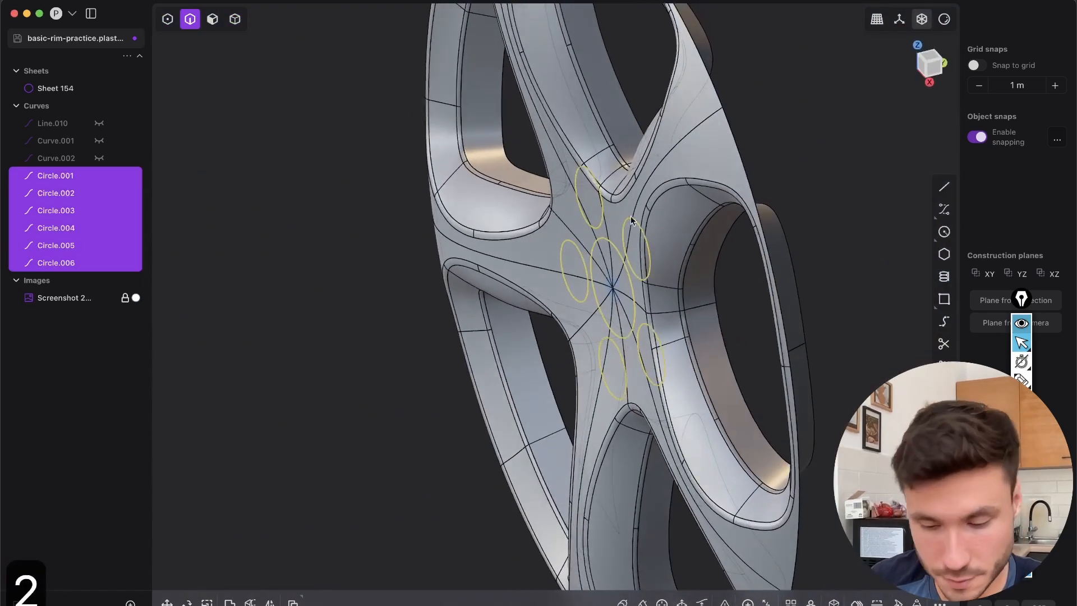
pyautogui.press('g')
pyautogui.moveTo(650, 286); pyautogui.dragTo(565, 310)
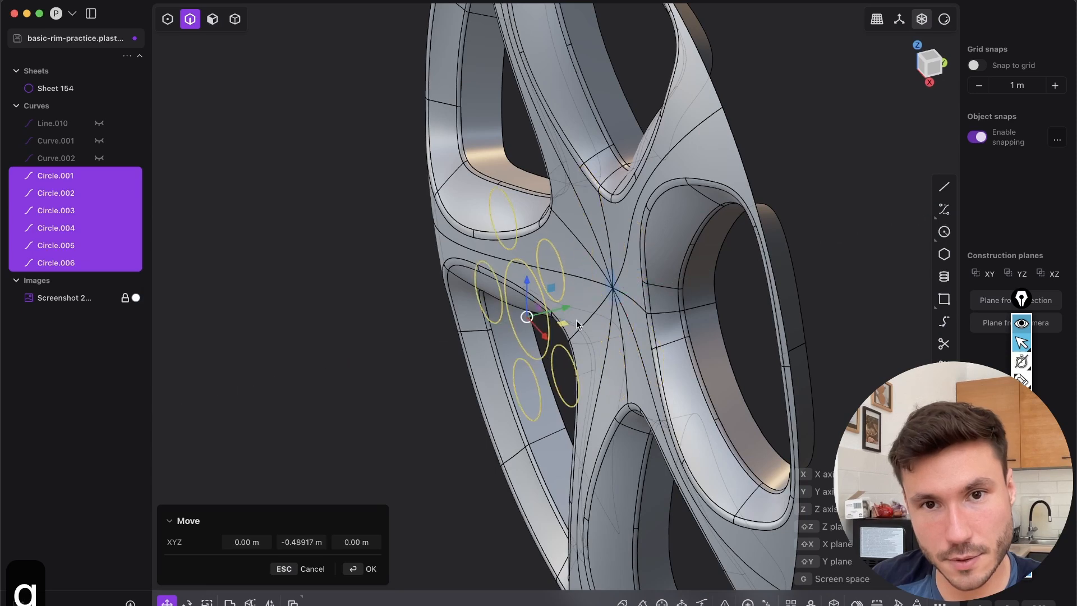
pyautogui.rightClick(592, 309)
# Cut the rim sheet with the six circles from the front view
pyautogui.moveTo(594, 309); pyautogui.dragTo(723, 264, button='middle')
pyautogui.click(924, 73)
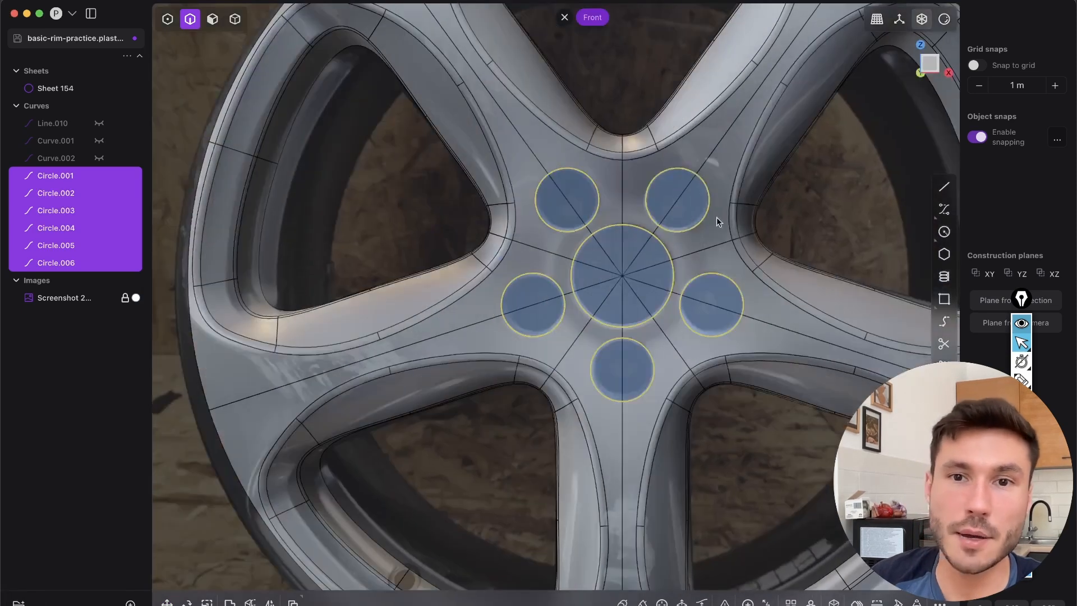
pyautogui.press('c')
pyautogui.click(733, 164)
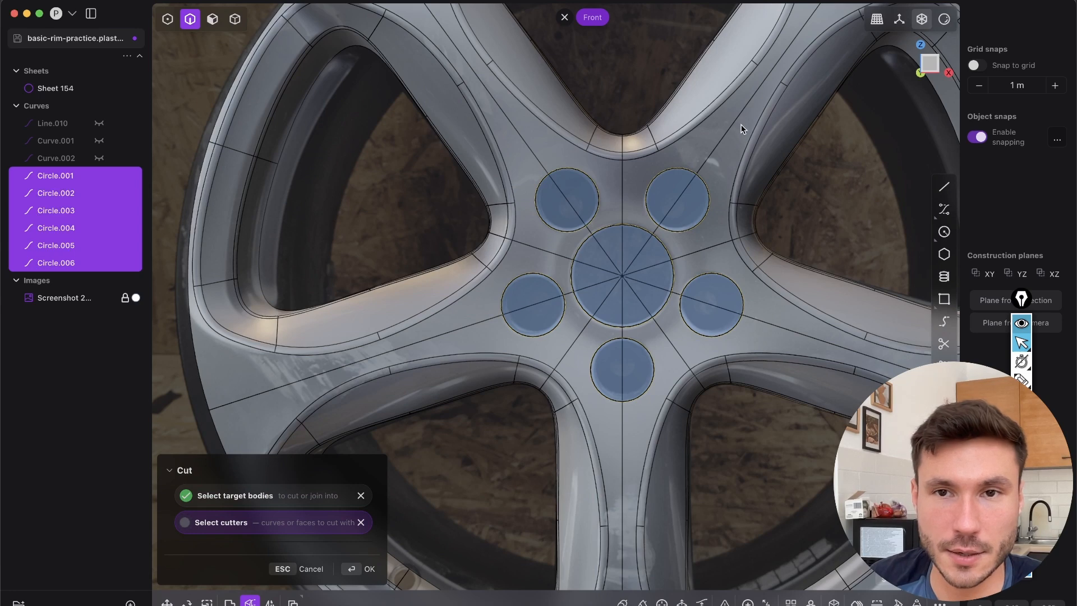
pyautogui.press('Return')
# Delete the six cutter circles in front of the rim
pyautogui.moveTo(731, 149); pyautogui.dragTo(470, 219, button='middle')
pyautogui.moveTo(510, 429); pyautogui.dragTo(467, 128)
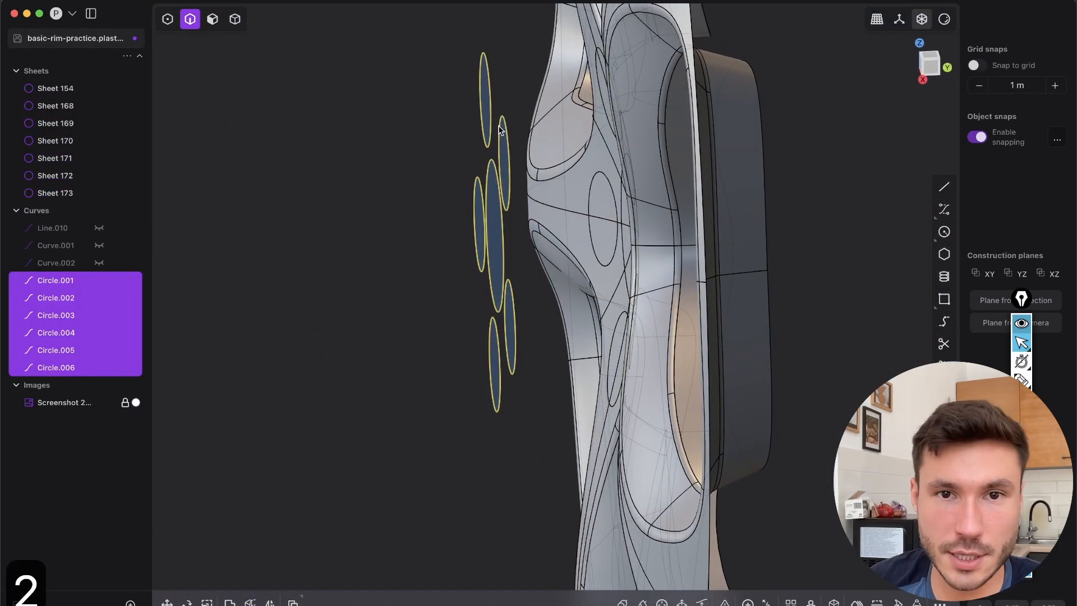
pyautogui.press('x')
# Delete the cut-out discs of the centre bore and four of the lug holes
pyautogui.moveTo(577, 176); pyautogui.dragTo(640, 214, button='middle')
pyautogui.press('Tab')
pyautogui.click(639, 215)
pyautogui.keyDown('shift'); pyautogui.click(657, 130); pyautogui.keyUp('shift')
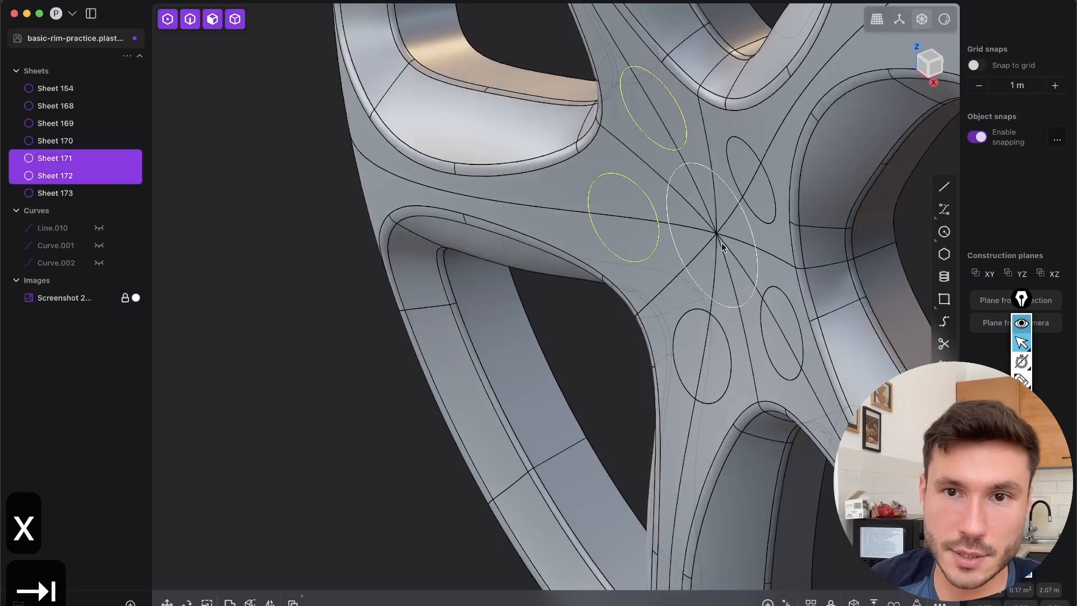
pyautogui.keyDown('shift'); pyautogui.click(721, 243); pyautogui.keyUp('shift')
pyautogui.keyDown('shift'); pyautogui.click(763, 180); pyautogui.keyUp('shift')
pyautogui.keyDown('shift'); pyautogui.click(786, 341); pyautogui.keyUp('shift')
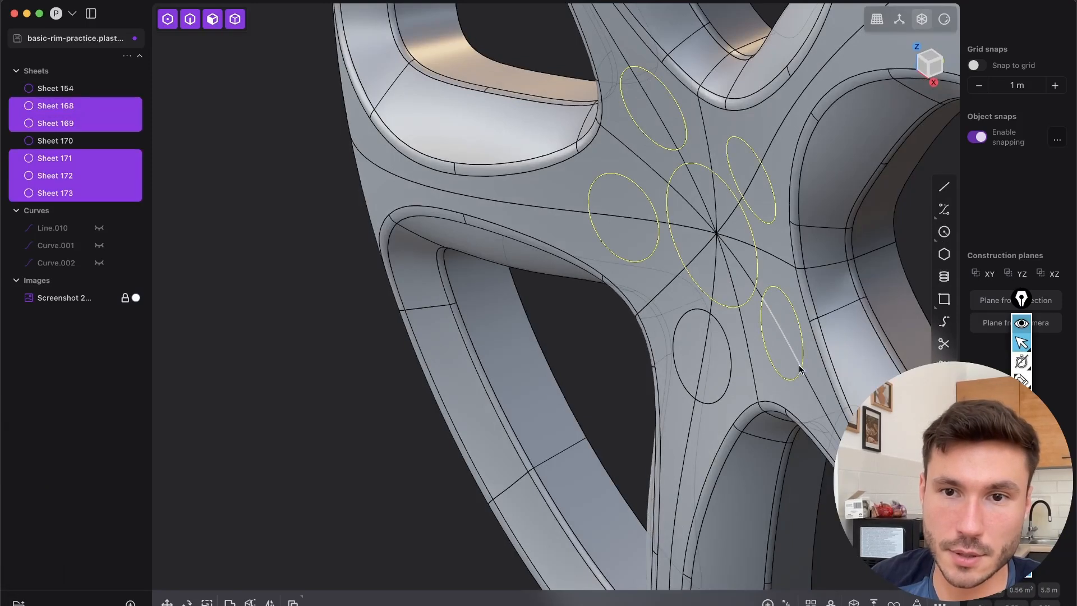
pyautogui.press('x')
# Delete the remaining cut-out disc in the lowest lug hole
pyautogui.scroll(-6, 724, 293)
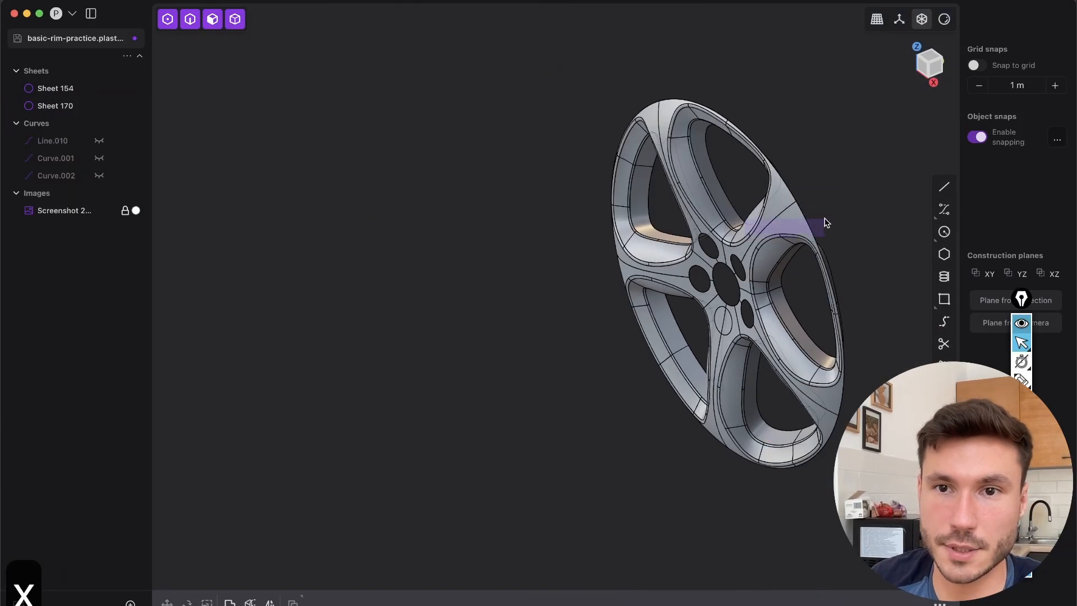
pyautogui.moveTo(824, 218); pyautogui.dragTo(828, 211)
pyautogui.moveTo(774, 183); pyautogui.dragTo(821, 140, button='middle')
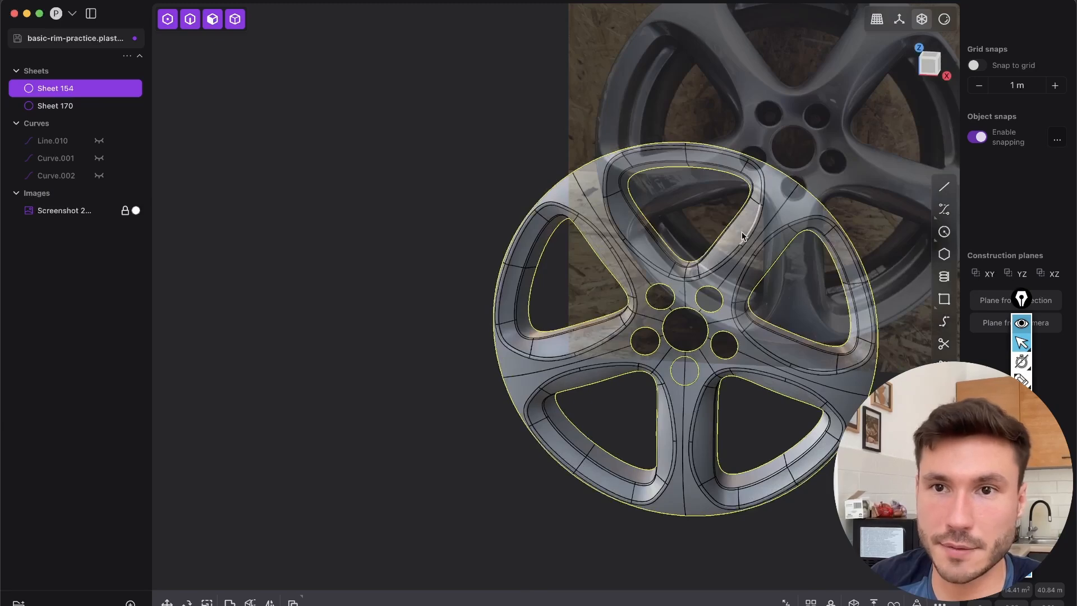
pyautogui.keyDown('shift'); pyautogui.moveTo(741, 236); pyautogui.dragTo(651, 247, button='middle'); pyautogui.keyUp('shift')
pyautogui.scroll(8, 598, 308)
pyautogui.moveTo(599, 308); pyautogui.dragTo(530, 308, button='middle')
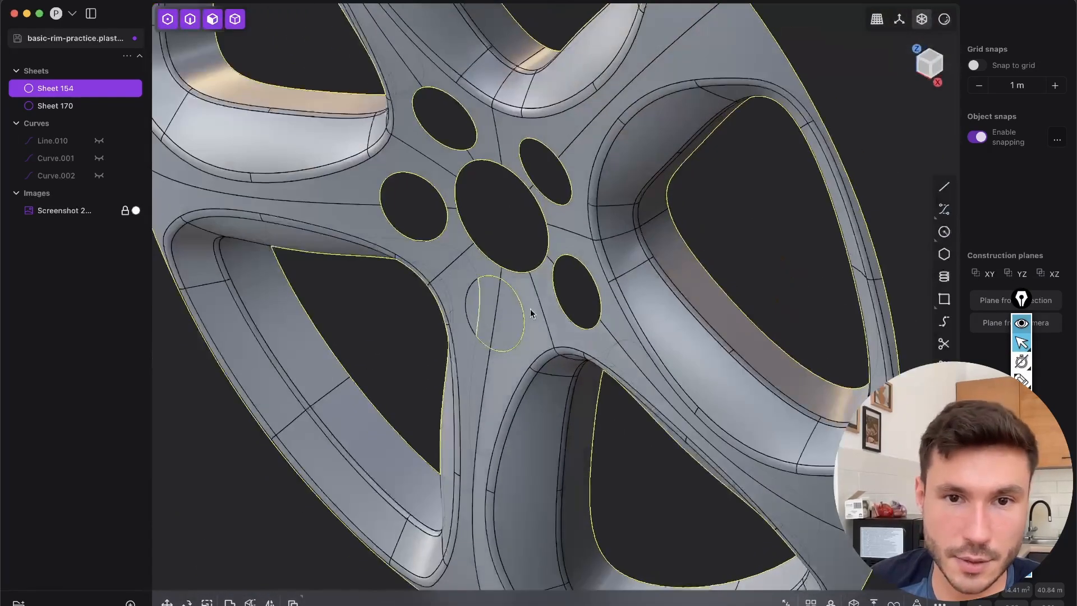
pyautogui.press('Tab')
pyautogui.click(508, 329)
pyautogui.press('x')
# Duplicate the edge loops of the centre bore and five lug holes as curves, and make a second copy of those curves
pyautogui.keyDown('shift'); pyautogui.moveTo(538, 270); pyautogui.dragTo(613, 318, button='middle'); pyautogui.keyUp('shift')
pyautogui.press('2')
pyautogui.scroll(4, 540, 245)
pyautogui.moveTo(539, 245); pyautogui.dragTo(545, 164, button='middle')
pyautogui.press('2')
pyautogui.doubleClick(547, 167)
pyautogui.hotkey('shift', 'e')
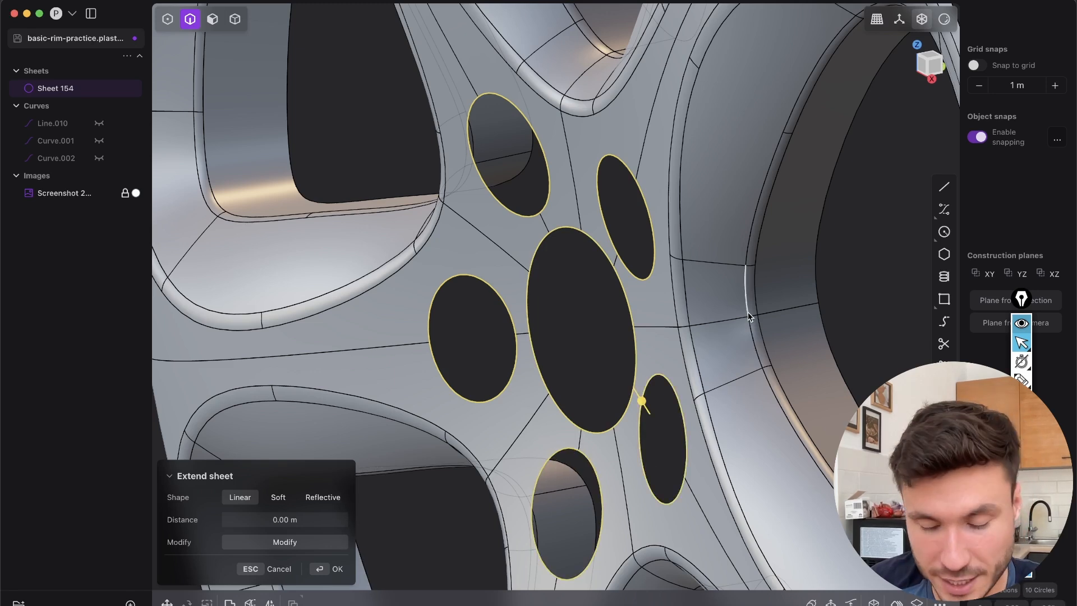
pyautogui.hotkey('shift', 'd')
pyautogui.moveTo(653, 224); pyautogui.dragTo(685, 172, button='middle')
pyautogui.hotkey('shift', 'd')
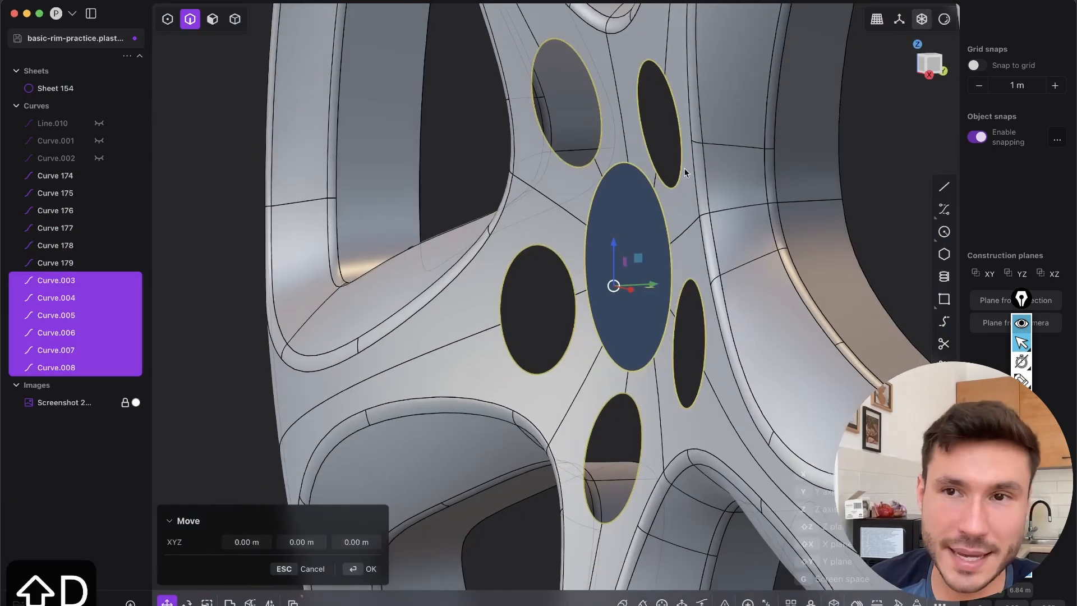
# Move the copied bore and lug hole curves about 0.212 m along Y, behind the rim's face
pyautogui.click(934, 67)
pyautogui.press('g')
pyautogui.moveTo(598, 308); pyautogui.dragTo(633, 310)
pyautogui.moveTo(596, 206); pyautogui.dragTo(668, 218, button='middle')
pyautogui.keyDown('shift'); pyautogui.moveTo(401, 201); pyautogui.dragTo(185, 348, button='middle'); pyautogui.keyUp('shift')
pyautogui.scroll(-5, 396, 296)
pyautogui.scroll(5, 612, 219)
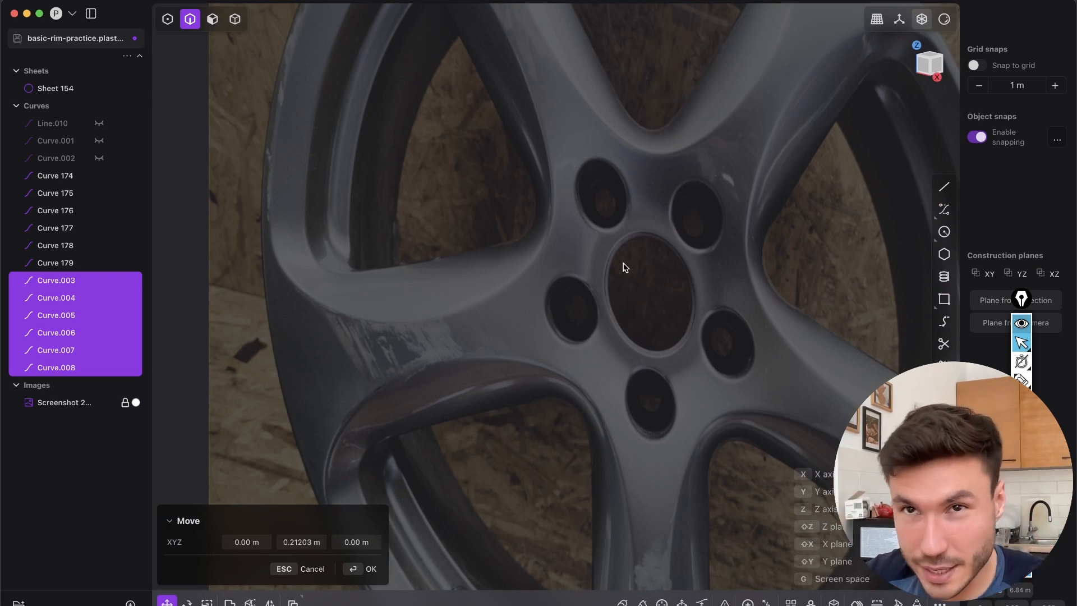
pyautogui.scroll(-5, 373, 250)
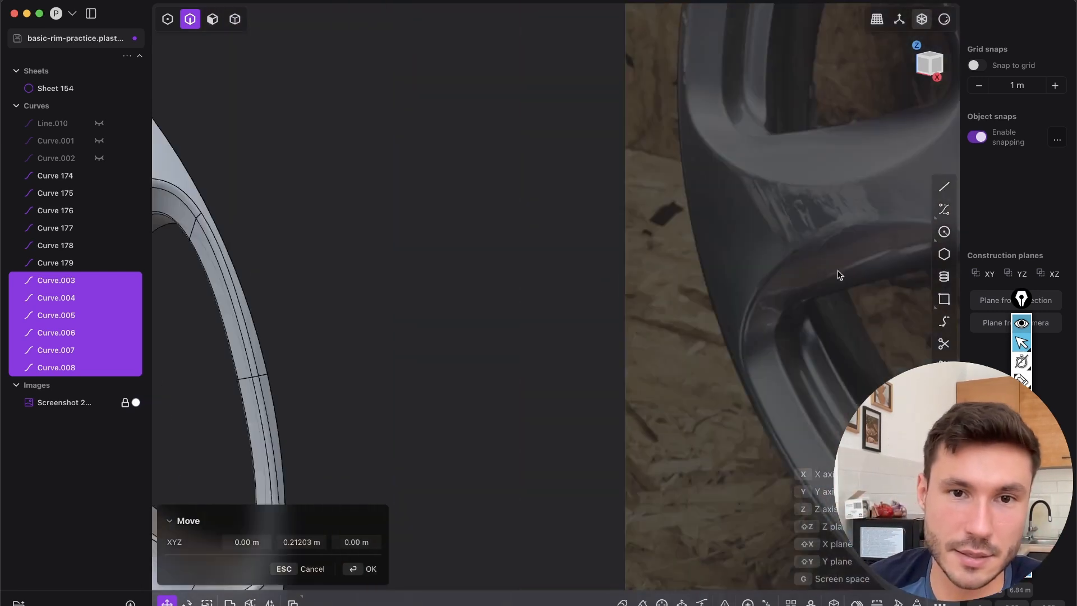
pyautogui.keyDown('shift'); pyautogui.moveTo(495, 267); pyautogui.dragTo(813, 162, button='middle'); pyautogui.keyUp('shift')
pyautogui.scroll(3, 478, 255)
pyautogui.moveTo(602, 208); pyautogui.dragTo(551, 203, button='middle')
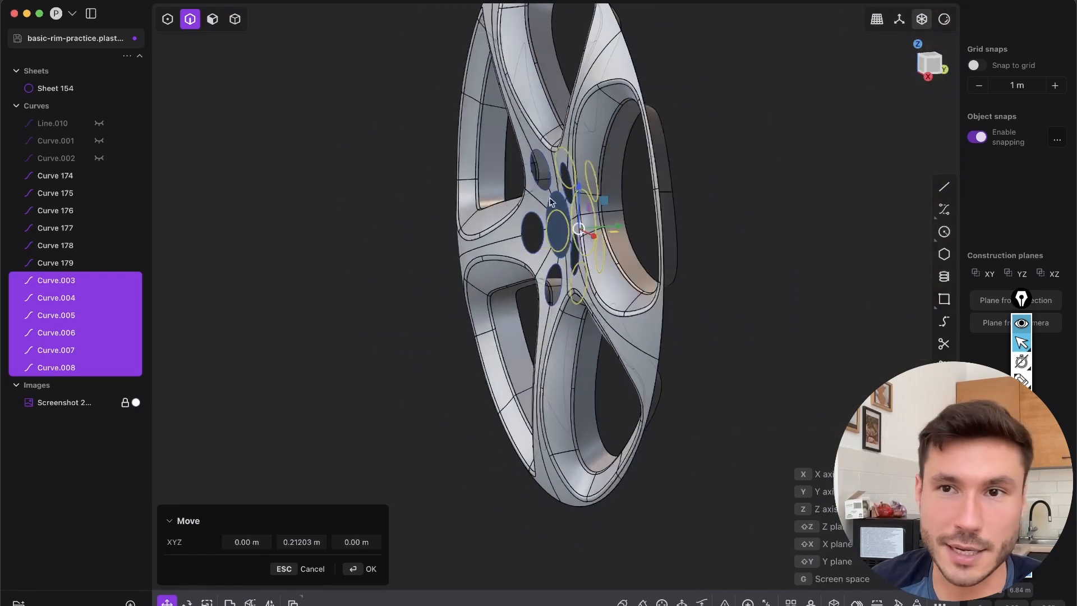
# Flatten the moved hole curves by scaling them to 0 along Y
pyautogui.click(941, 76)
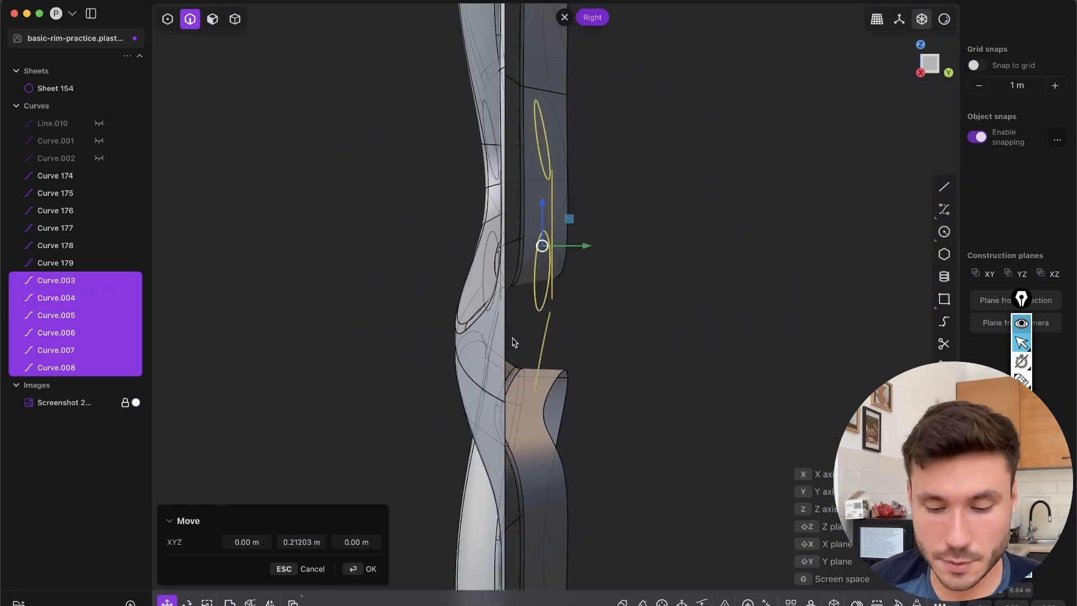
pyautogui.press('s')
pyautogui.moveTo(591, 255); pyautogui.dragTo(545, 247)
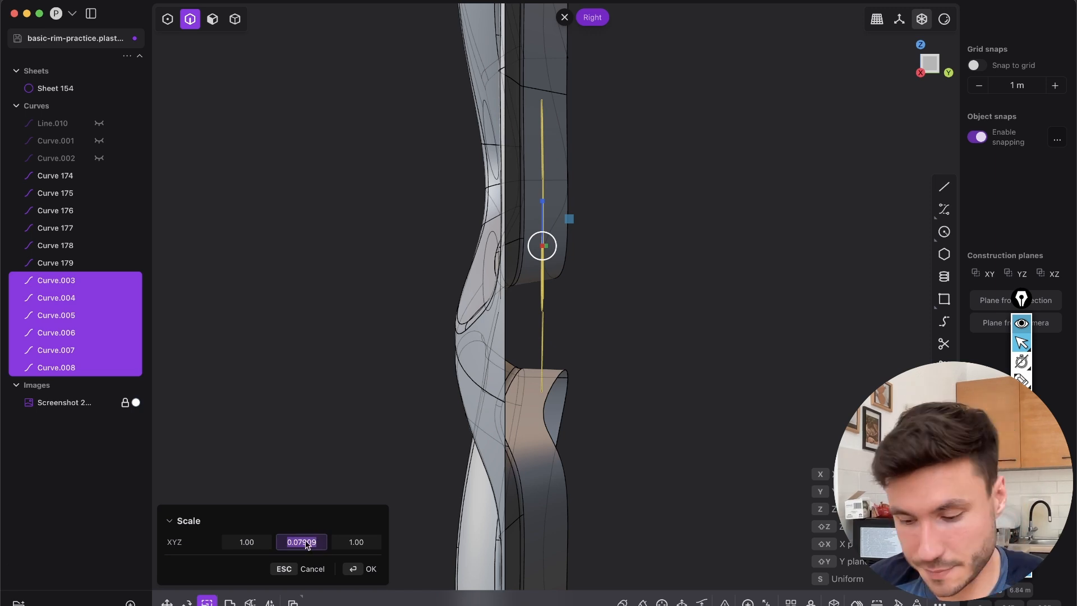
pyautogui.write('0')
pyautogui.click(363, 570)
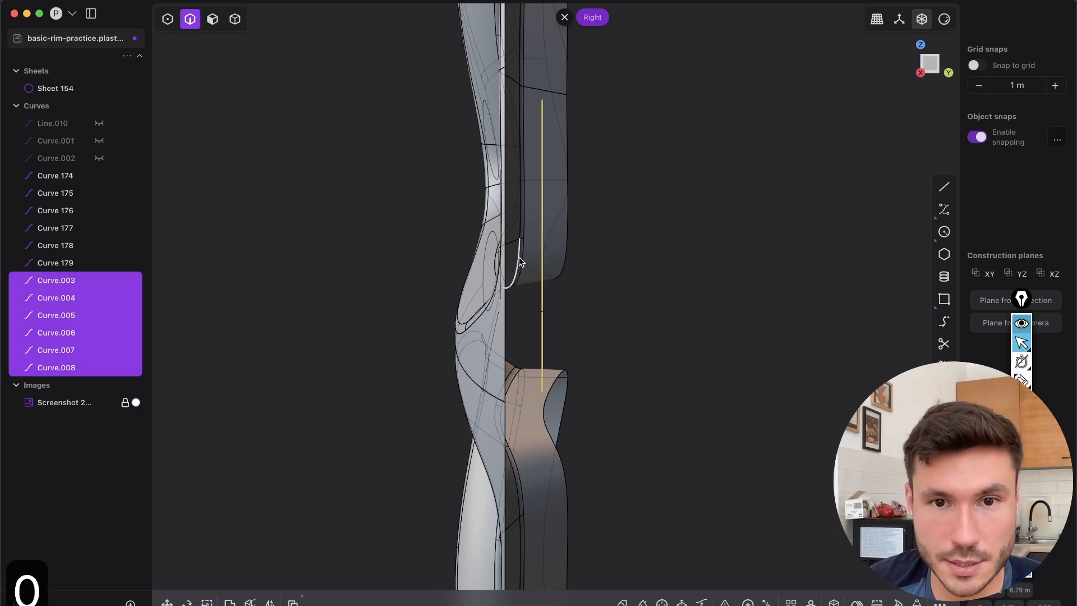
# Move the flattened hole curves slightly along Y to adjust the depth of the holes
pyautogui.press('g')
pyautogui.moveTo(584, 247); pyautogui.dragTo(600, 252)
pyautogui.rightClick(593, 247)
pyautogui.moveTo(591, 247); pyautogui.dragTo(675, 298, button='middle')
pyautogui.click(547, 231)
# Loft between the front and rear curves of the centre bore and delete the two source curves
pyautogui.scroll(5, 496, 213)
pyautogui.press('2')
pyautogui.click(490, 203)
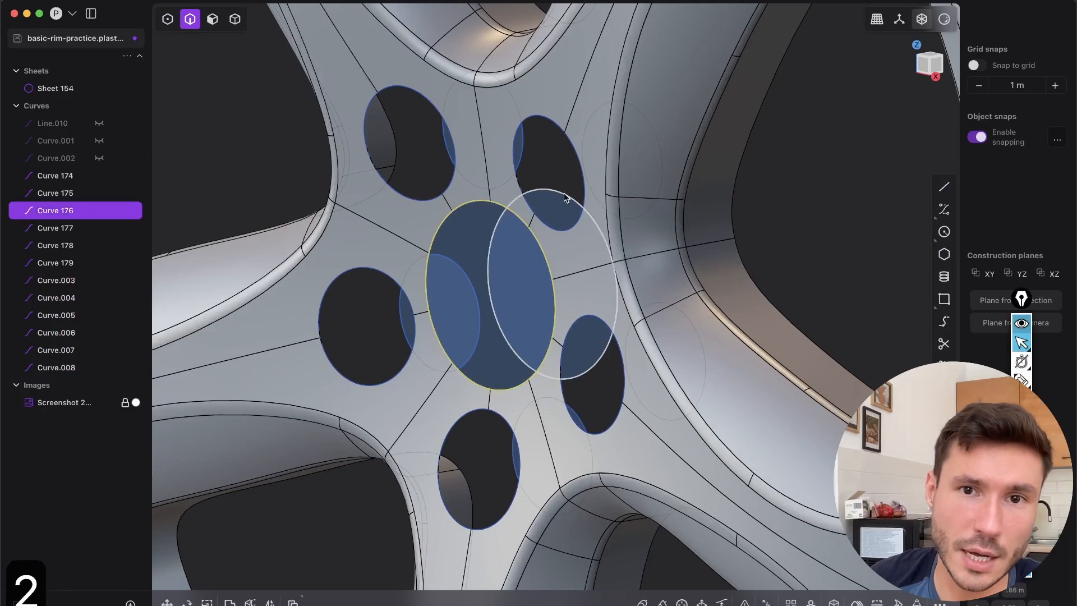
pyautogui.click(564, 196)
pyautogui.moveTo(566, 260); pyautogui.dragTo(537, 234, button='middle')
pyautogui.press('l')
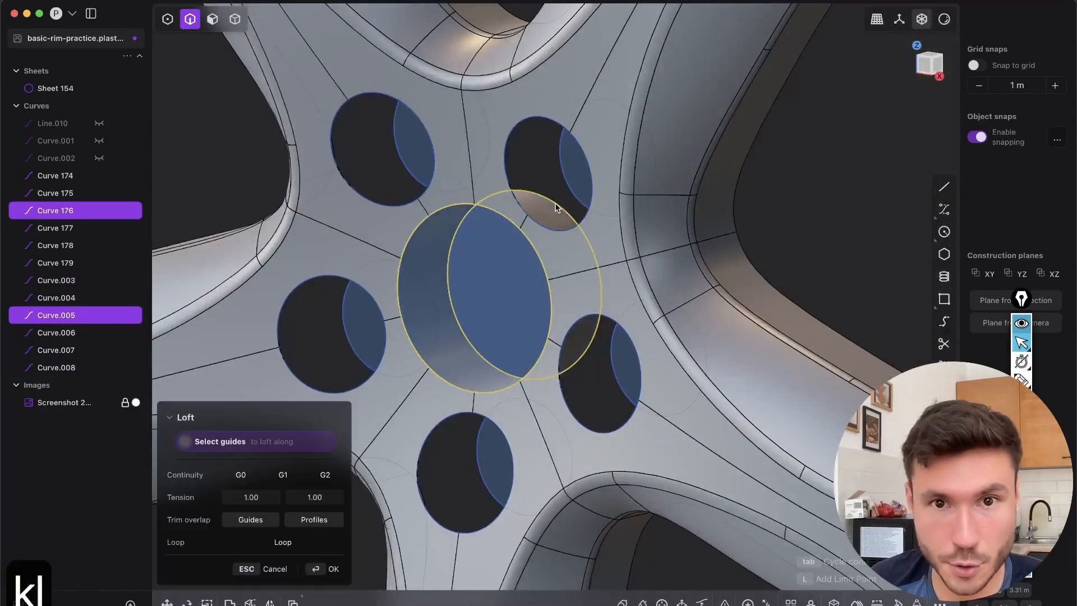
pyautogui.rightClick(573, 244)
pyautogui.press('2')
pyautogui.click(553, 207)
pyautogui.press('x')
pyautogui.click(486, 213)
pyautogui.press('x')
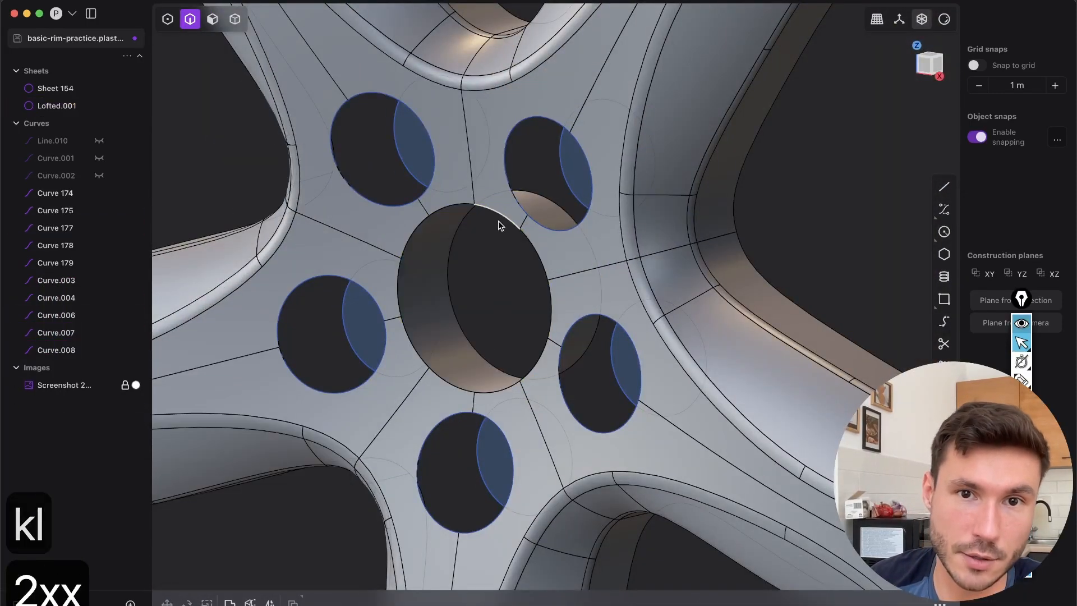
# Loft between the front and rear curves of each of the five lug holes and delete the source curves
pyautogui.keyDown('shift'); pyautogui.moveTo(395, 175); pyautogui.dragTo(468, 225, button='middle'); pyautogui.keyUp('shift')
pyautogui.scroll(3, 451, 191)
pyautogui.click(465, 194)
pyautogui.click(426, 260)
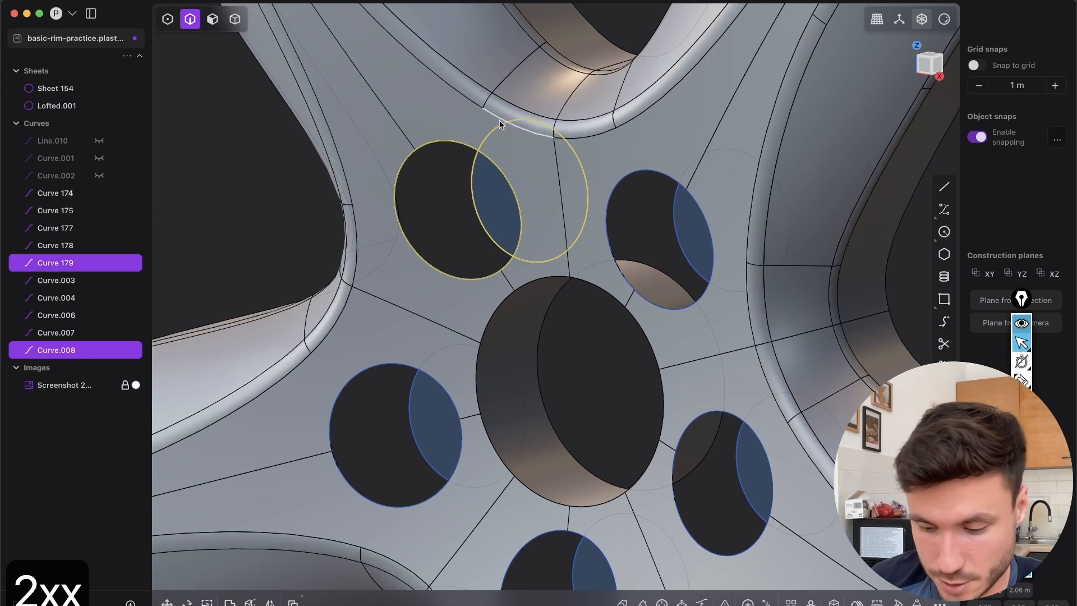
pyautogui.press('l')
pyautogui.rightClick(494, 227)
pyautogui.click(469, 252)
pyautogui.press('x')
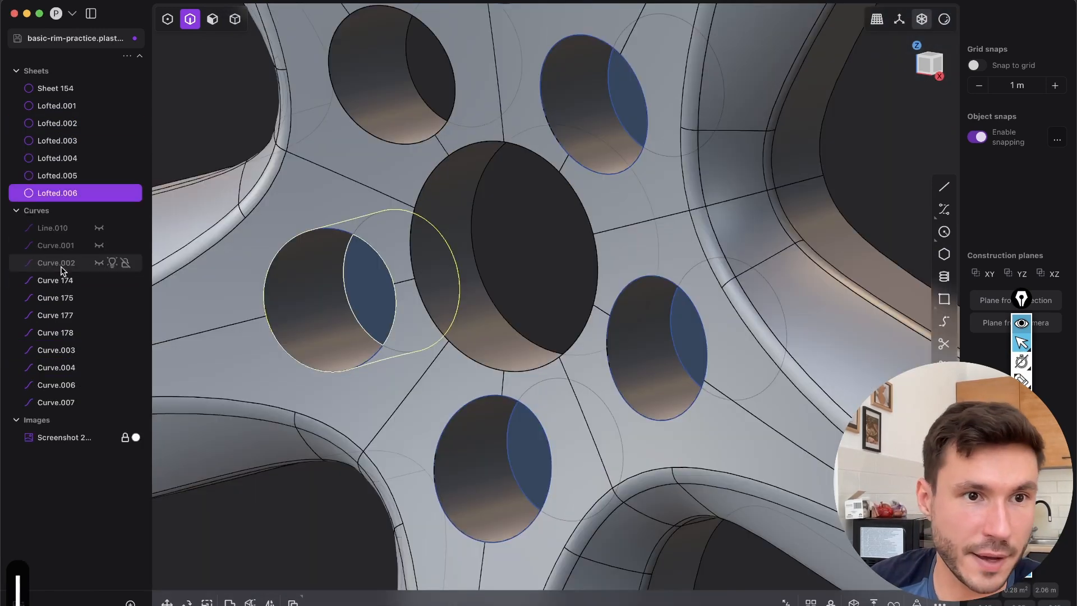
pyautogui.click(56, 280)
pyautogui.keyDown('shift'); pyautogui.click(61, 402); pyautogui.keyUp('shift')
pyautogui.press('x')
pyautogui.scroll(-5, 510, 315)
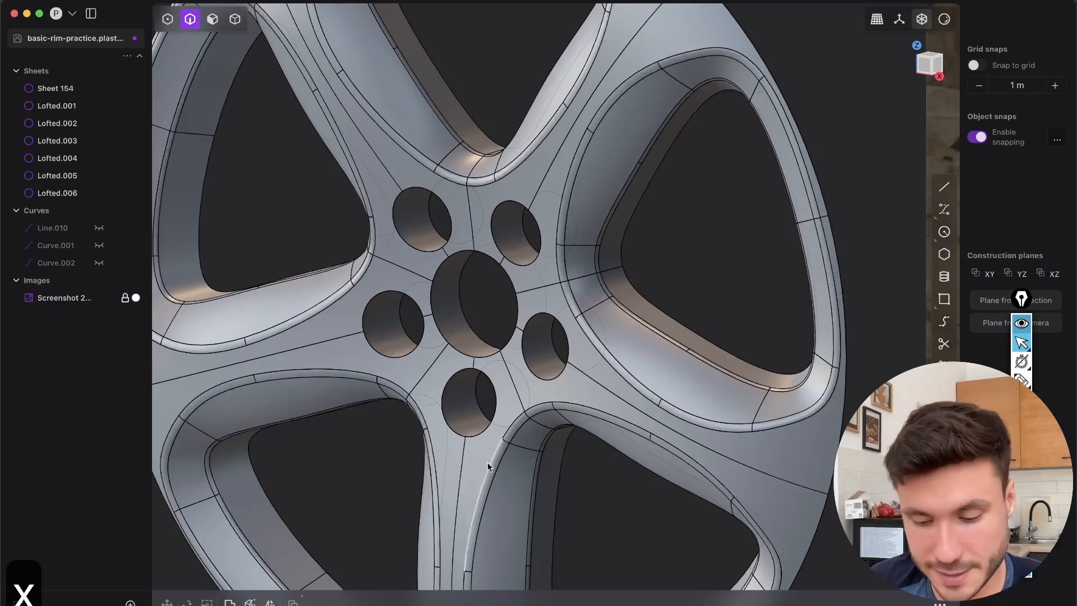
# Join the six lofted hole walls with the rim sheet into one sheet
pyautogui.press('4')
pyautogui.moveTo(637, 546); pyautogui.dragTo(270, 131)
pyautogui.press('j')
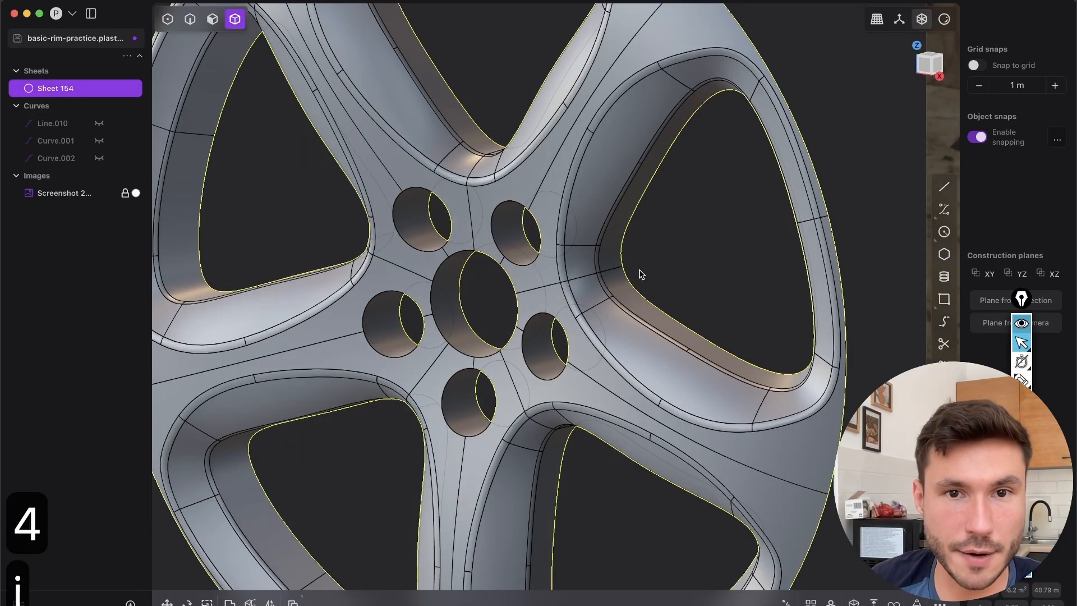
# Fillet the front edges of the centre bore and all five lug holes
pyautogui.press('2')
pyautogui.scroll(5, 454, 252)
pyautogui.click(423, 240)
pyautogui.press('f')
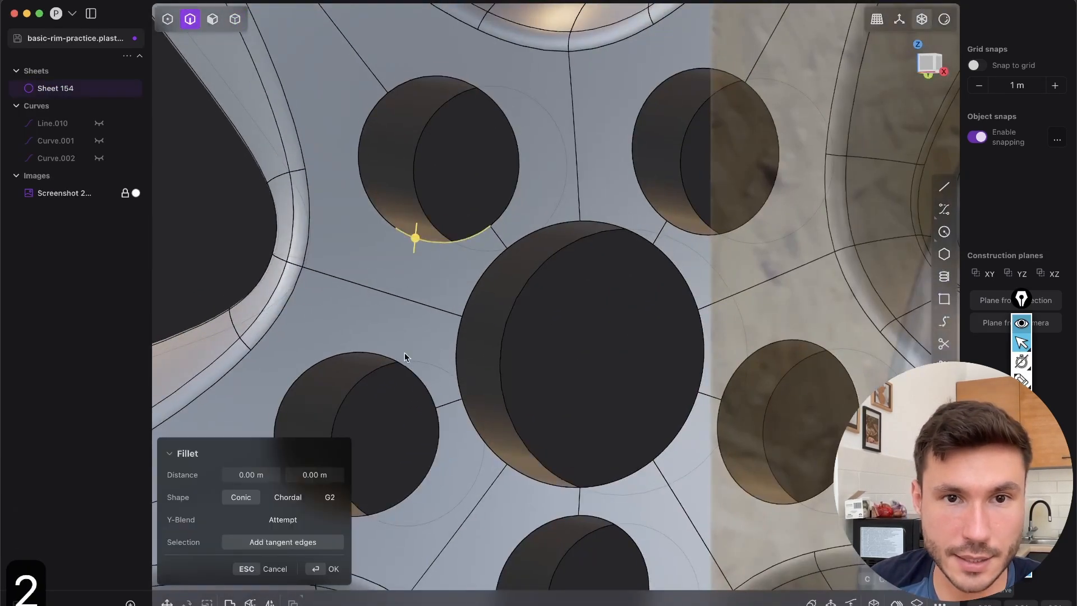
pyautogui.moveTo(459, 305); pyautogui.dragTo(478, 288, button='middle')
pyautogui.moveTo(601, 224); pyautogui.dragTo(639, 274, button='middle')
pyautogui.moveTo(476, 364); pyautogui.dragTo(481, 374)
pyautogui.press('Return')
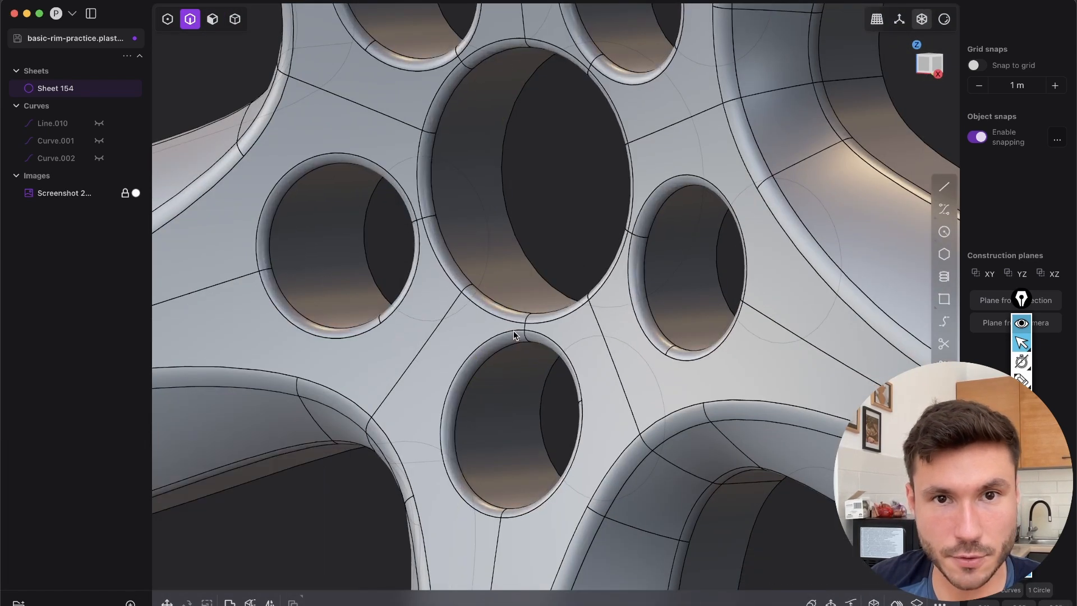
# Hide the model edges and reference image and display the rim with the glossy red matcap
pyautogui.hotkey('shift', 'e')
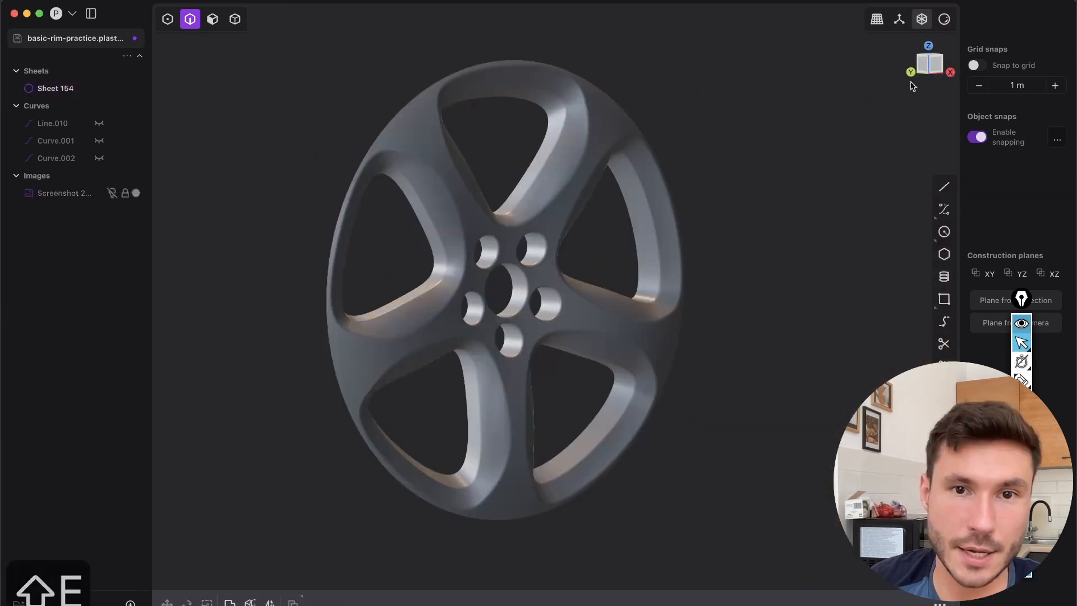
pyautogui.moveTo(946, 26)
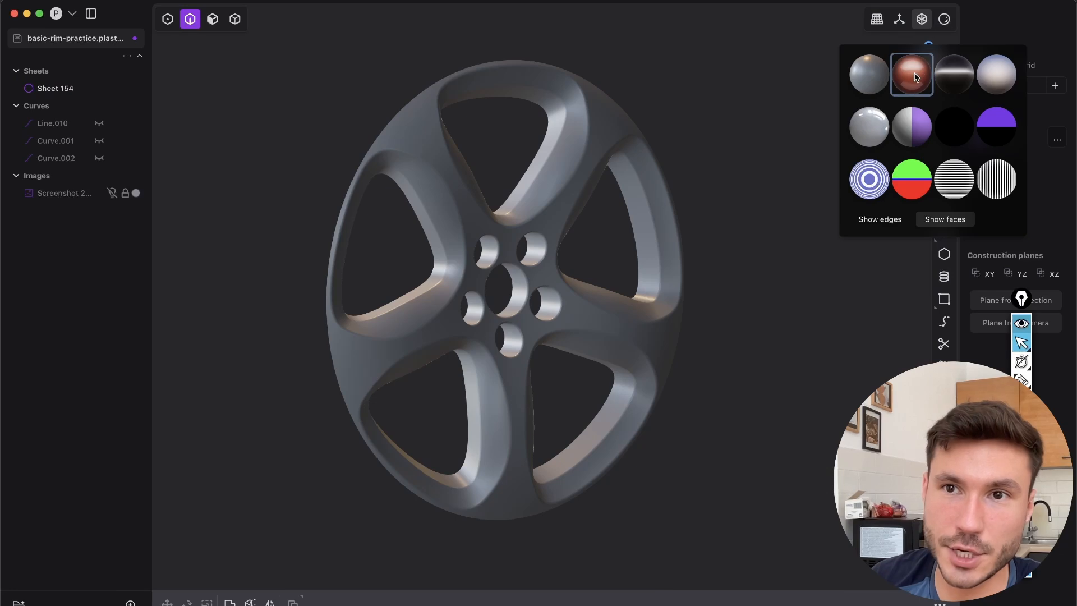
pyautogui.click(914, 76)
pyautogui.moveTo(566, 274); pyautogui.dragTo(935, 105, button='middle')
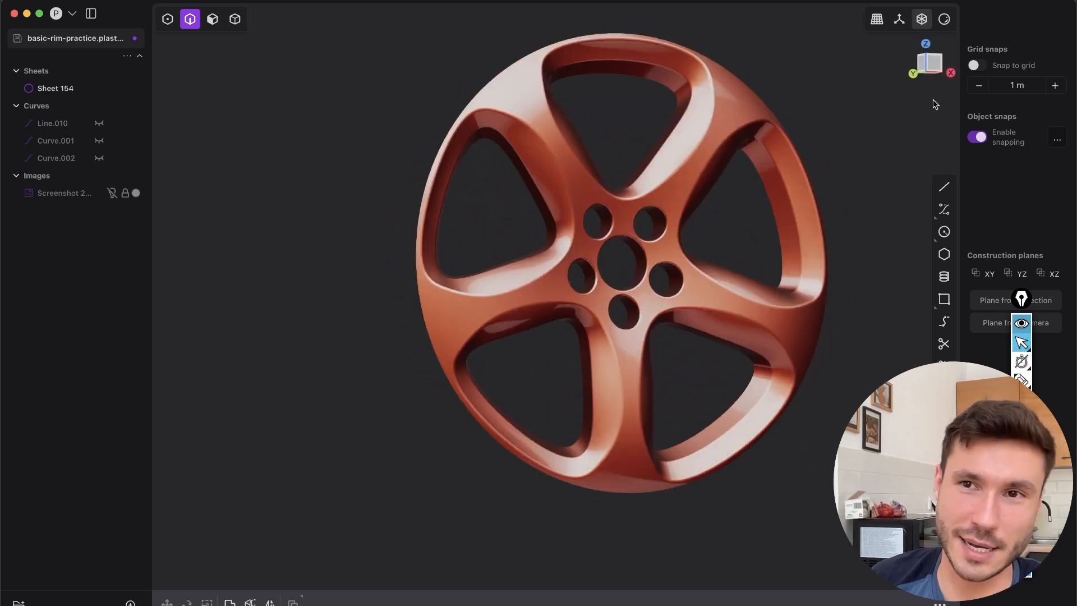
# Display the rim with the dark metallic matcap and inspect its surface from the front
pyautogui.click(945, 26)
pyautogui.click(956, 83)
pyautogui.keyDown('shift'); pyautogui.moveTo(652, 260); pyautogui.dragTo(547, 290, button='middle'); pyautogui.keyUp('shift')
pyautogui.scroll(-3, 542, 269)
pyautogui.moveTo(533, 231); pyautogui.dragTo(445, 439, button='middle')
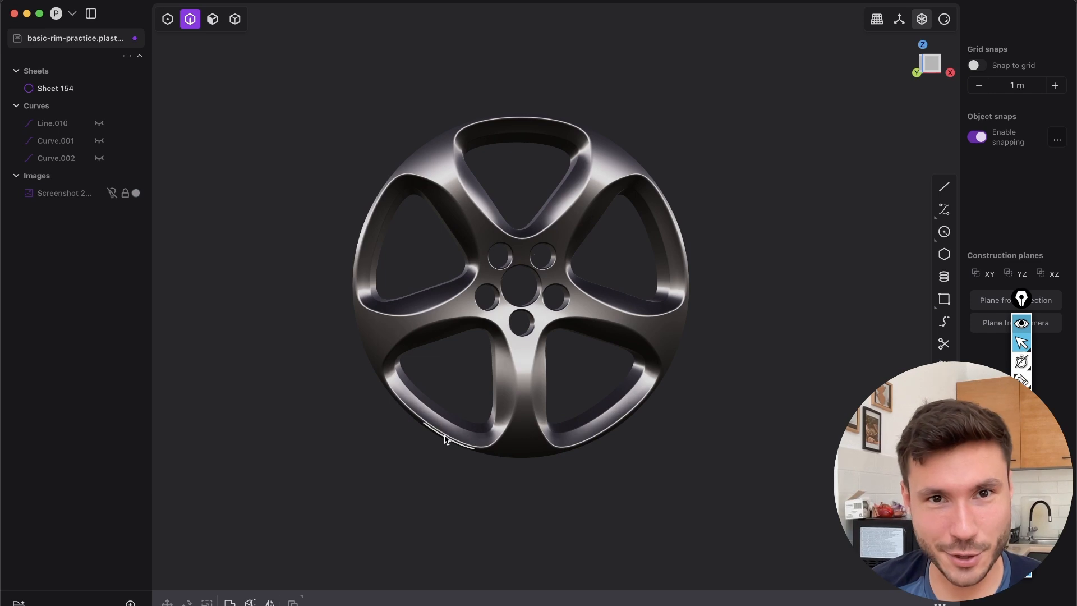
pyautogui.keyDown('shift'); pyautogui.moveTo(438, 373); pyautogui.dragTo(487, 371, button='middle'); pyautogui.keyUp('shift')
pyautogui.press('super+Tab')
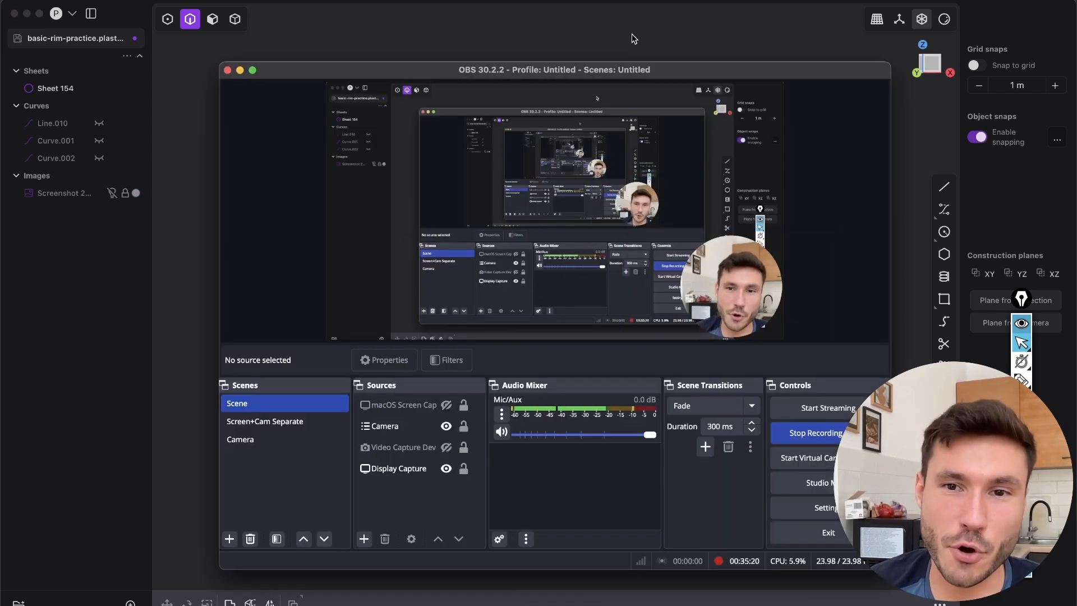
pyautogui.click(606, 41)
pyautogui.scroll(3, 456, 370)
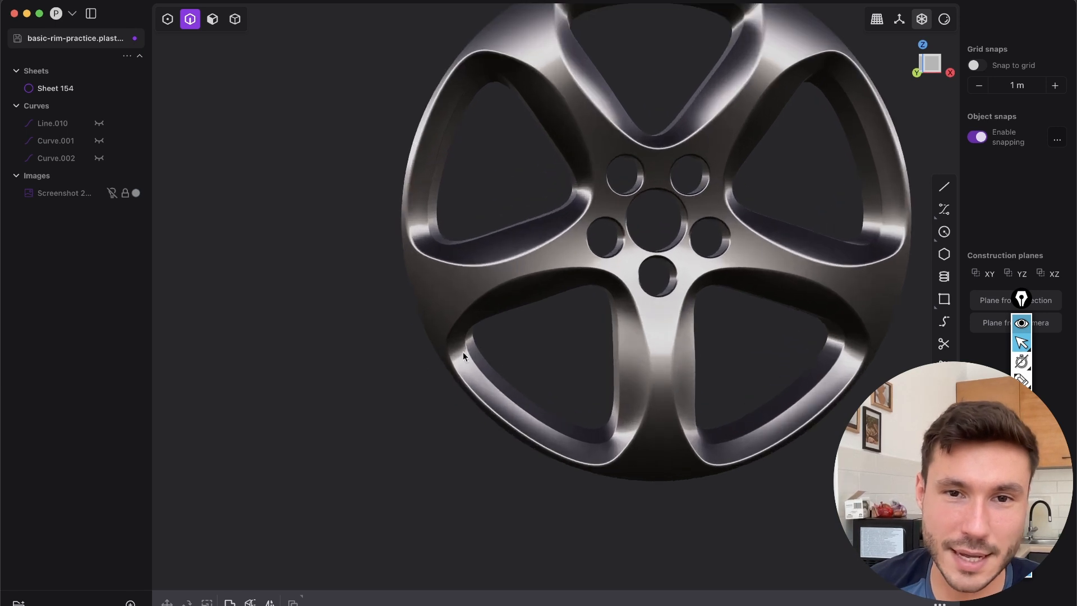
pyautogui.keyDown('shift'); pyautogui.moveTo(518, 237); pyautogui.dragTo(271, 335, button='middle'); pyautogui.keyUp('shift')
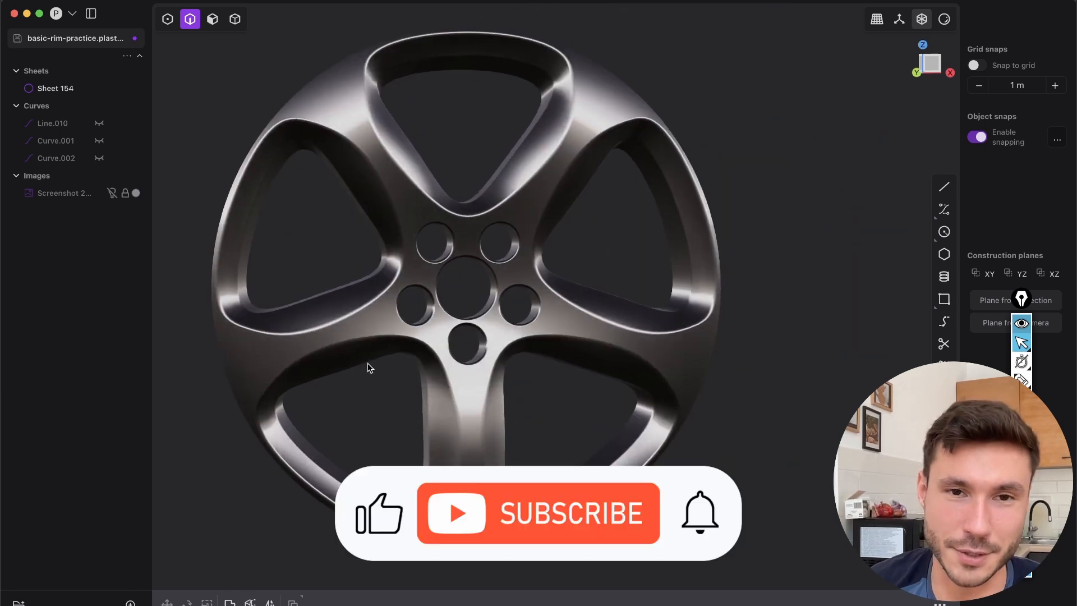
pyautogui.keyDown('shift'); pyautogui.moveTo(368, 363); pyautogui.dragTo(531, 324, button='middle'); pyautogui.keyUp('shift')
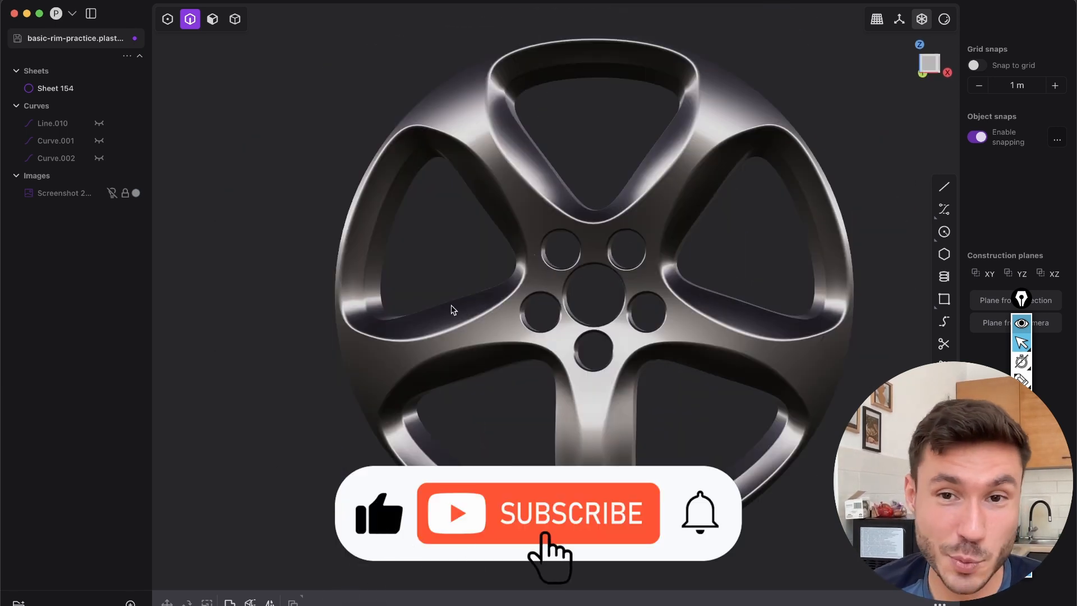